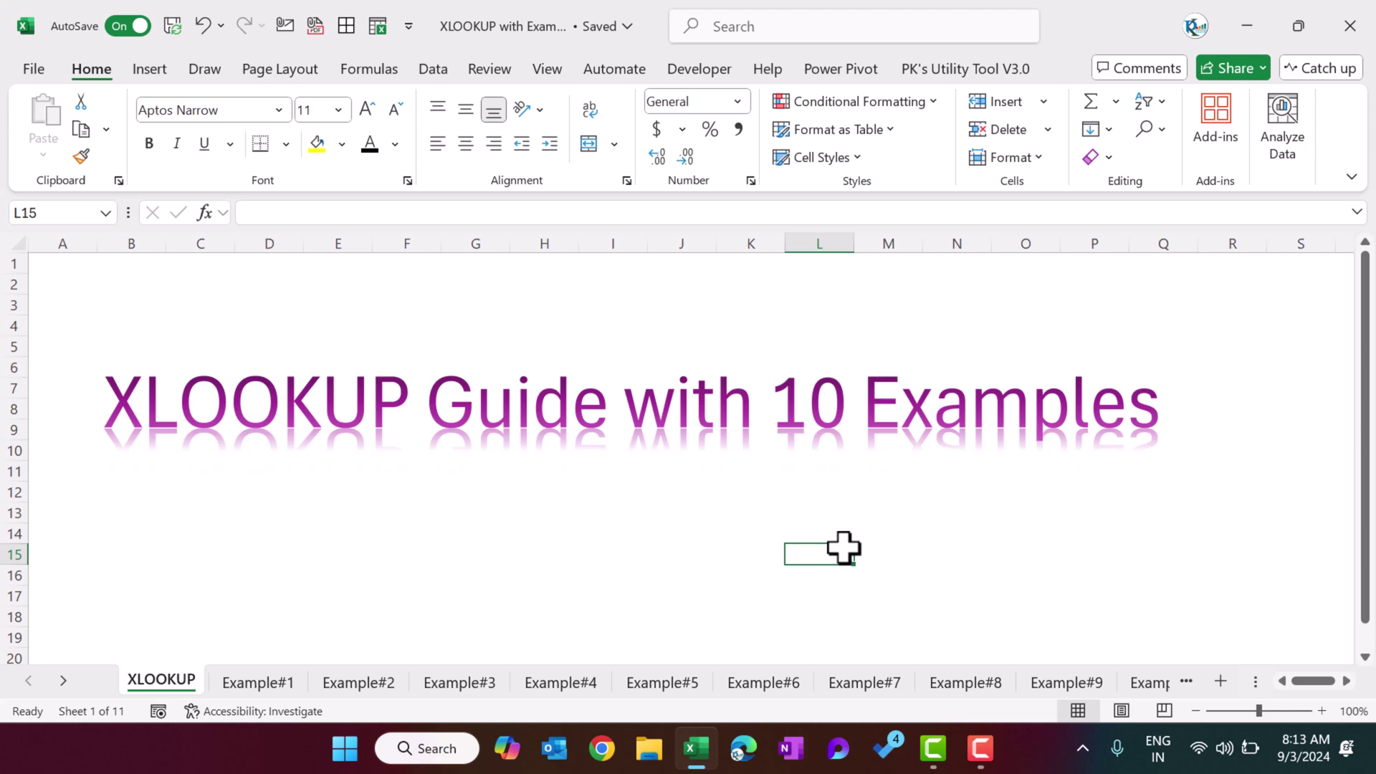
Switch to the Example#1 sheet with the Name/Sales table and the PK/William lookup area.
left_click(278, 683)
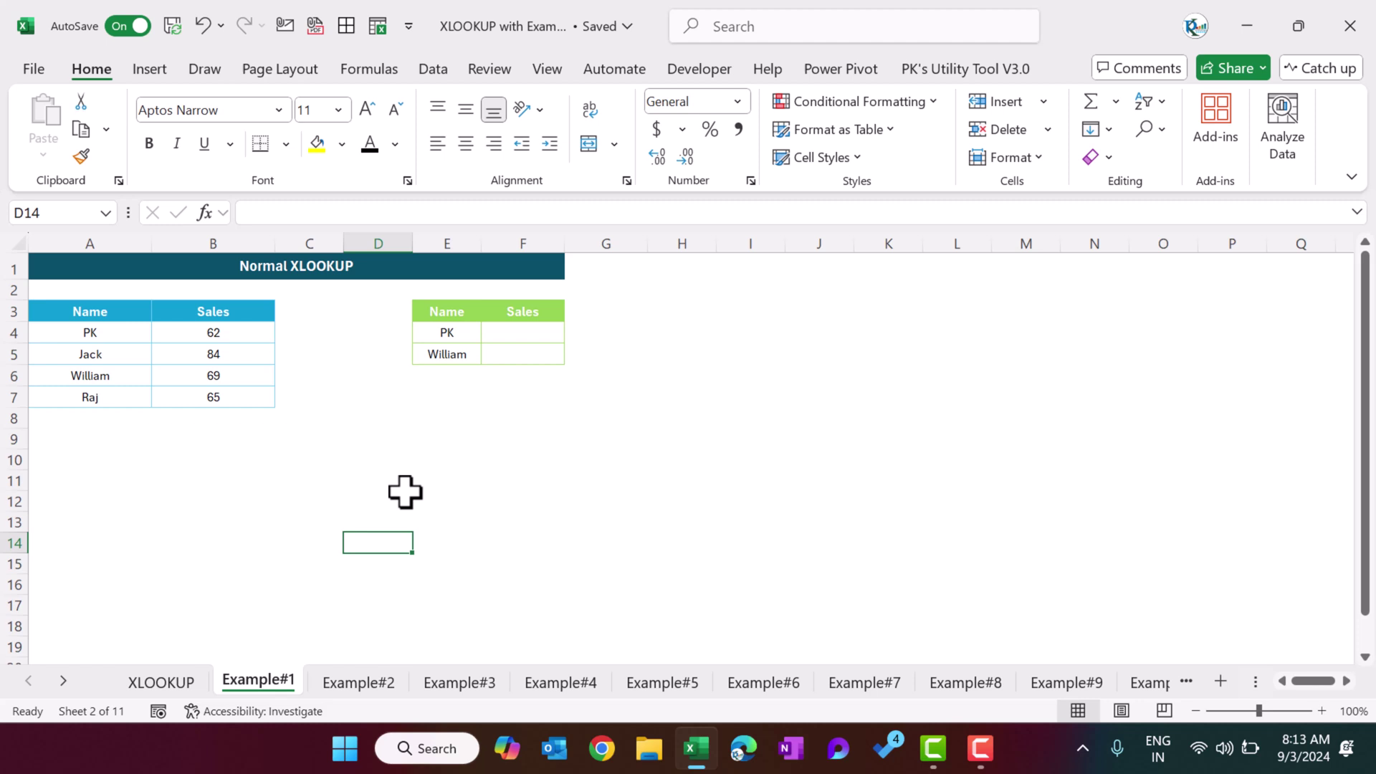
Highlight the source names, sales figures, and the PK/William lookup and result cells.
left_click_drag(107, 311, 118, 398)
left_click_drag(213, 311, 242, 402)
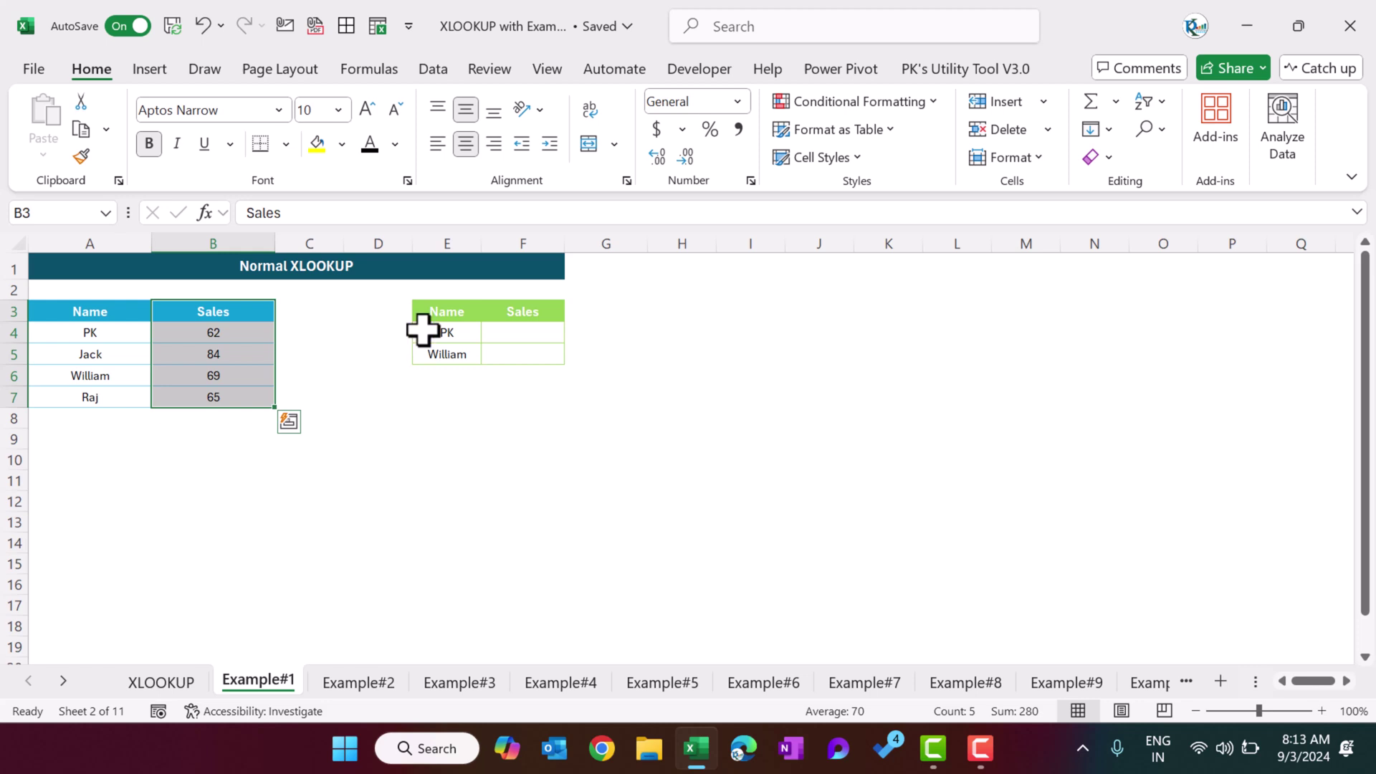
left_click_drag(454, 308, 459, 353)
left_click_drag(534, 315, 542, 359)
left_click_drag(454, 335, 456, 356)
Enter =XLOOKUP(E4,$A$4:$A$7,$B$4:$B$7) in F4 for PK's sales.
left_click(520, 331)
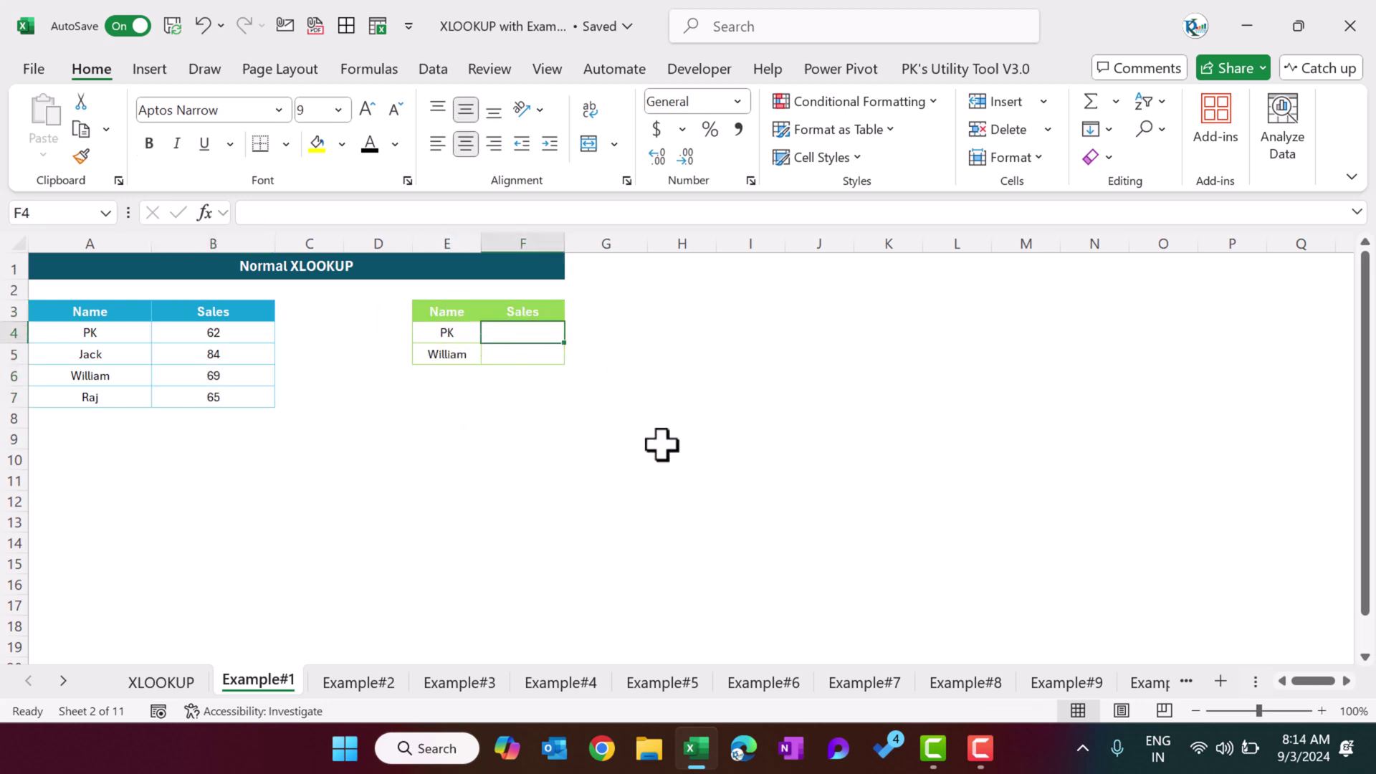
type("=xl")
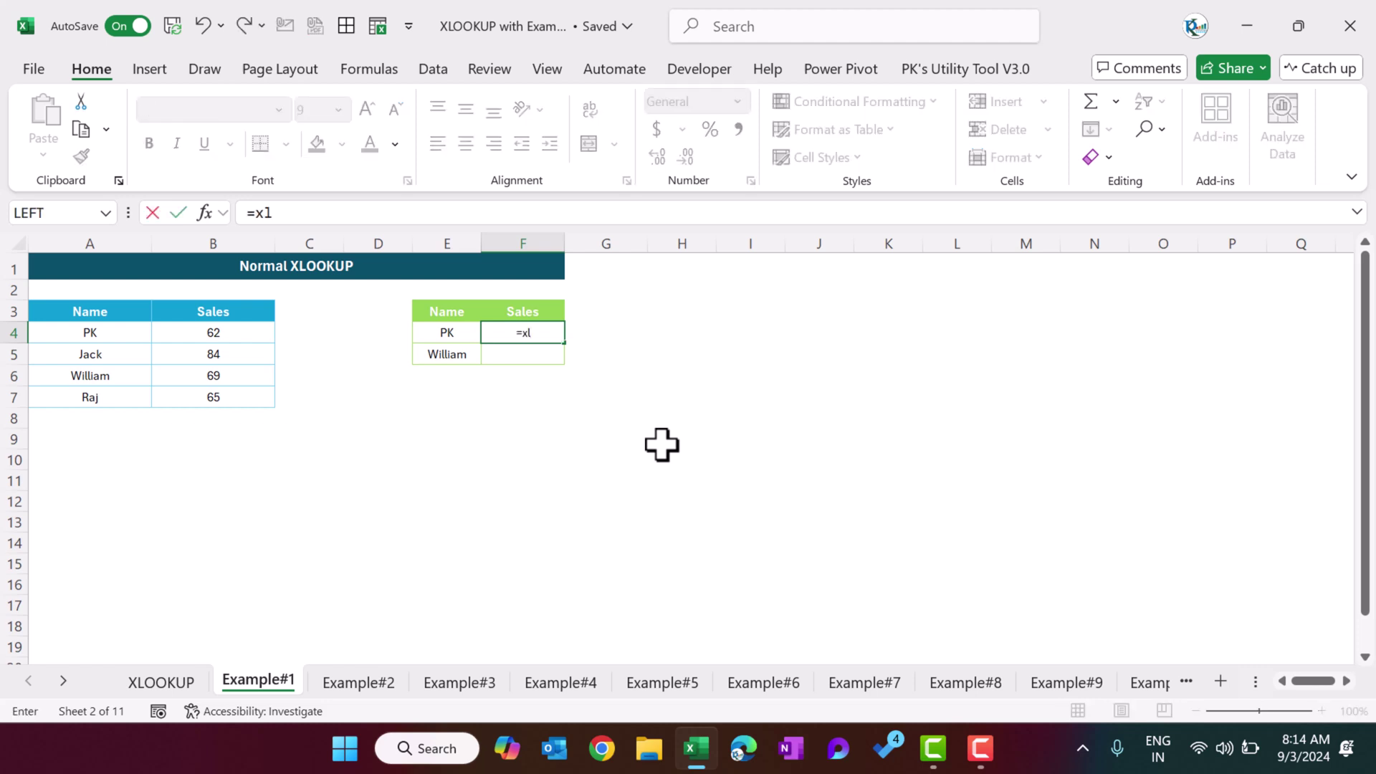
key("Tab")
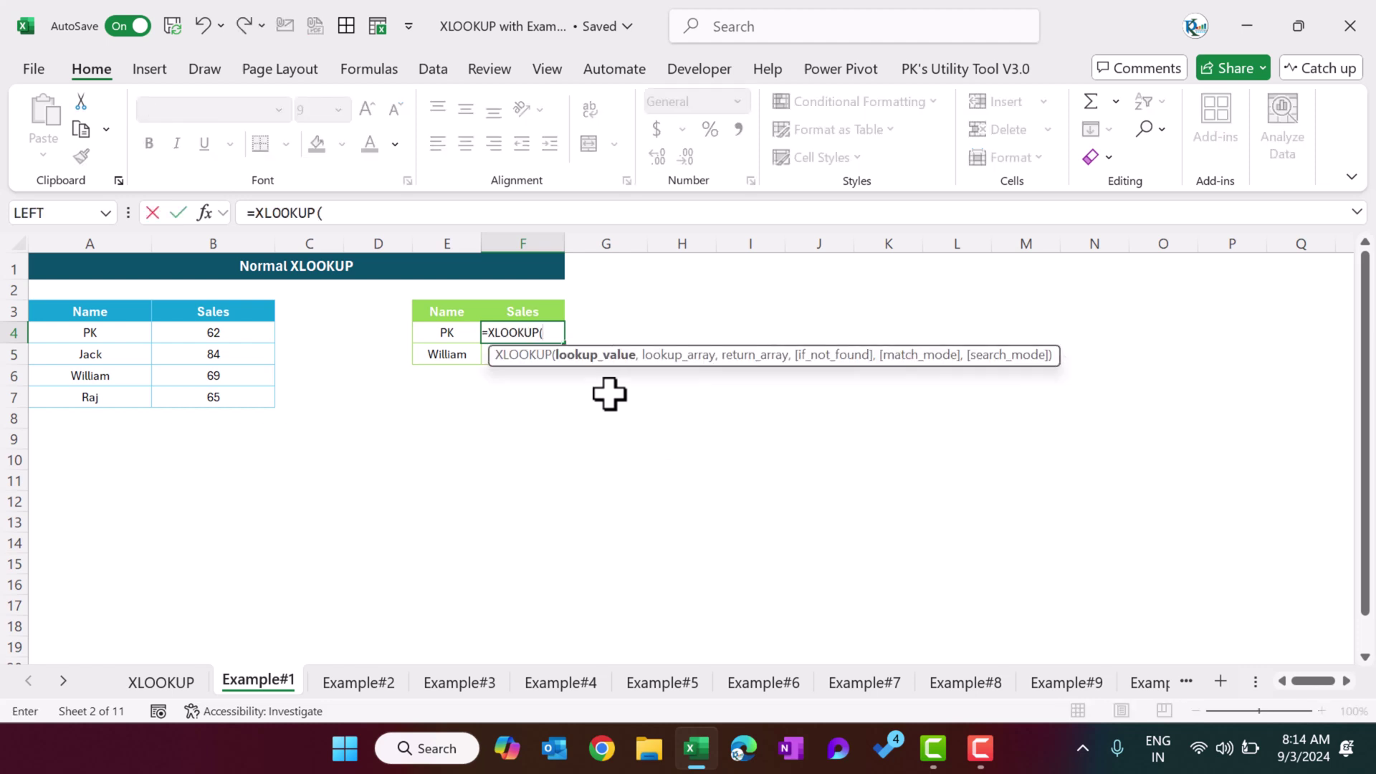
left_click(448, 332)
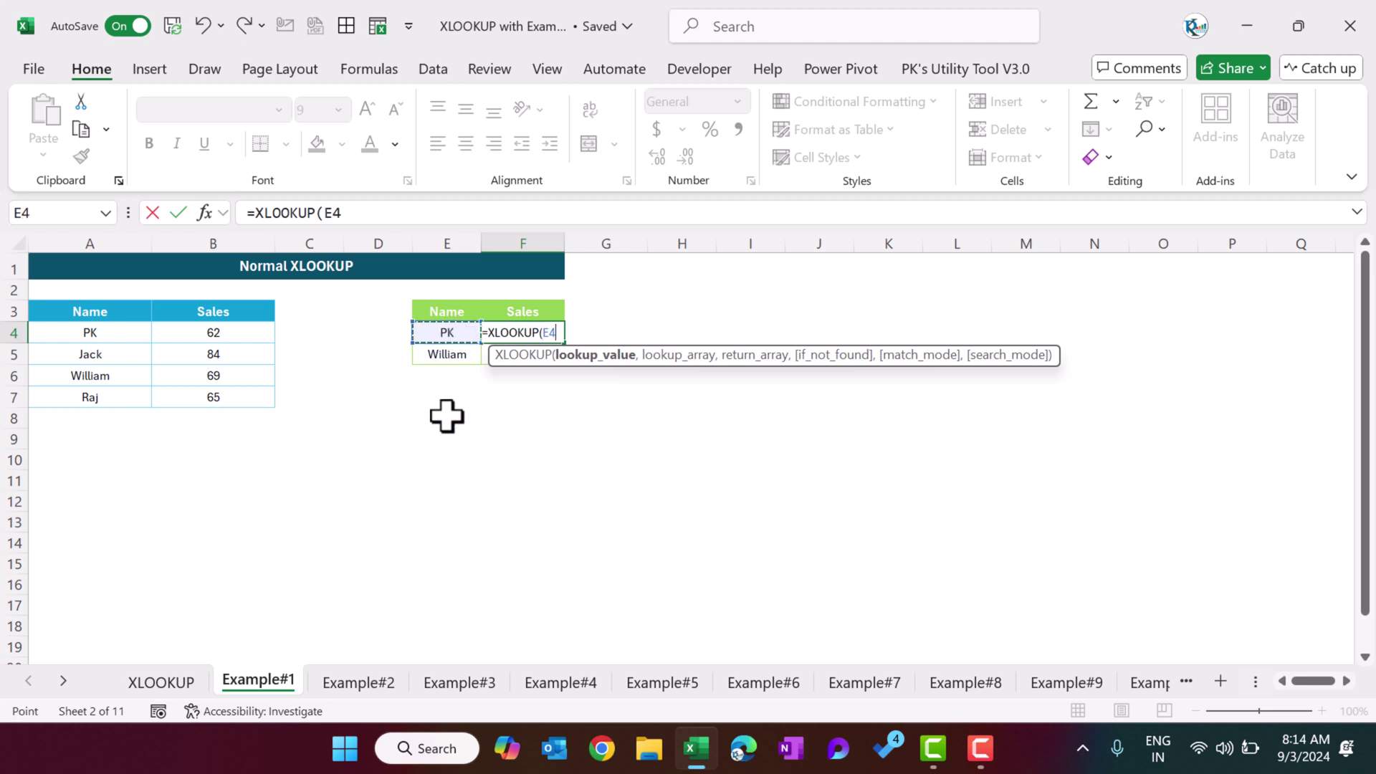
type(",")
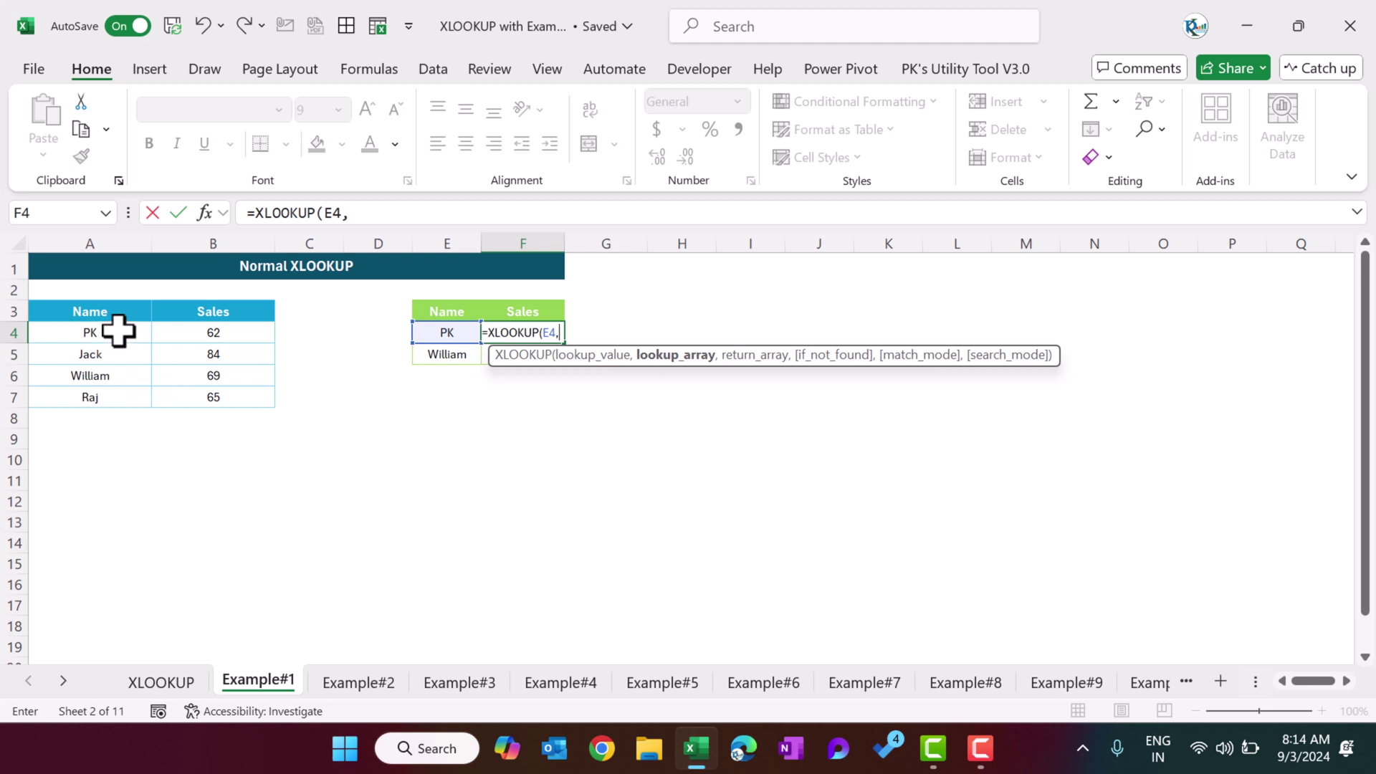
left_click_drag(117, 331, 109, 399)
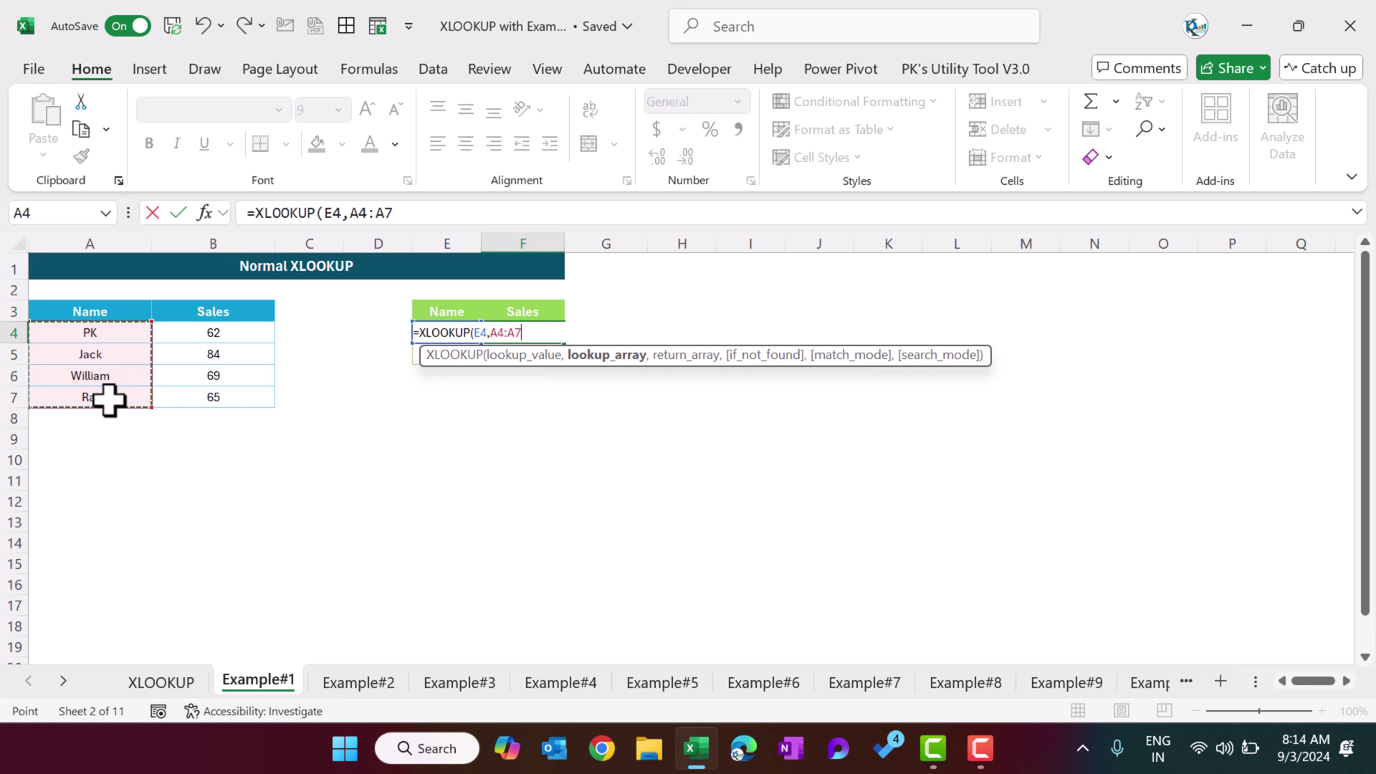
key("F4")
type(",")
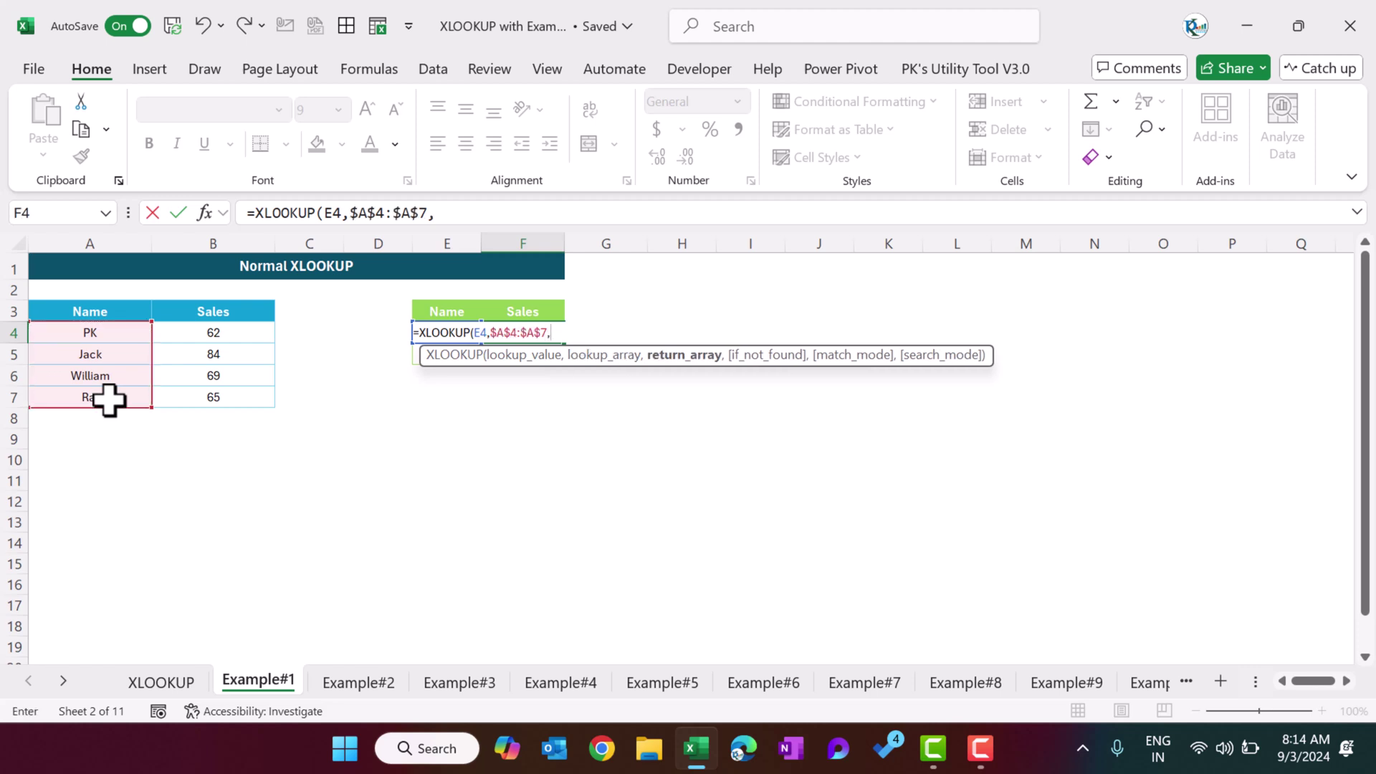
left_click_drag(268, 337, 249, 396)
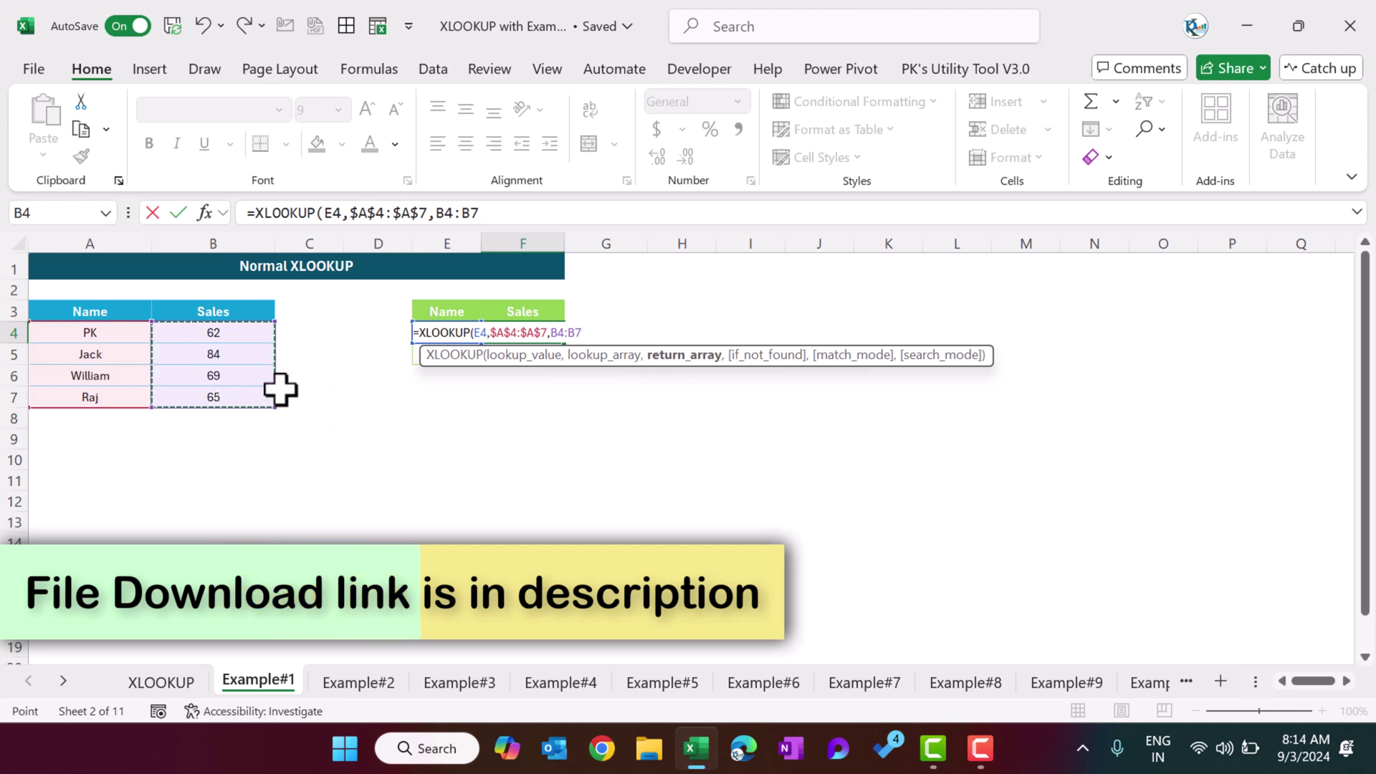
key("F4")
type(")")
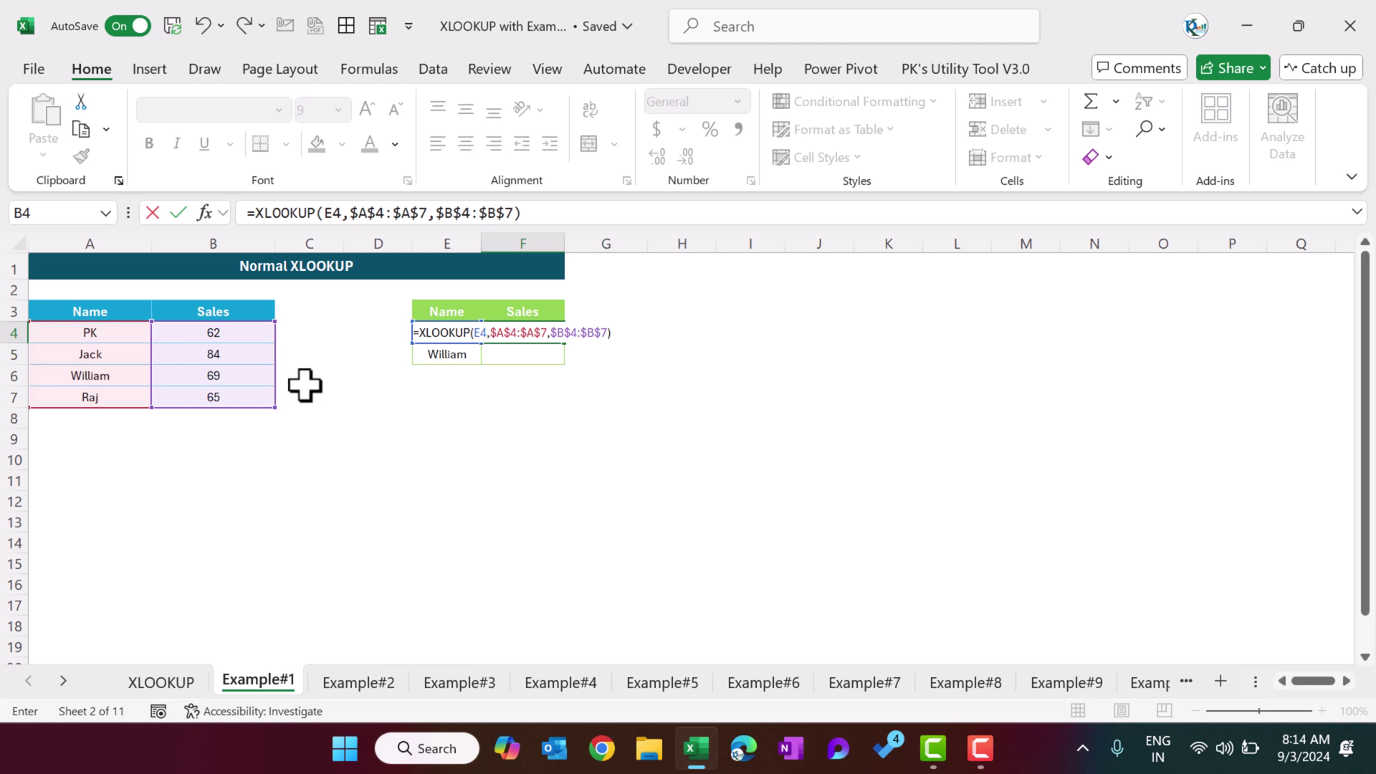
key("Return")
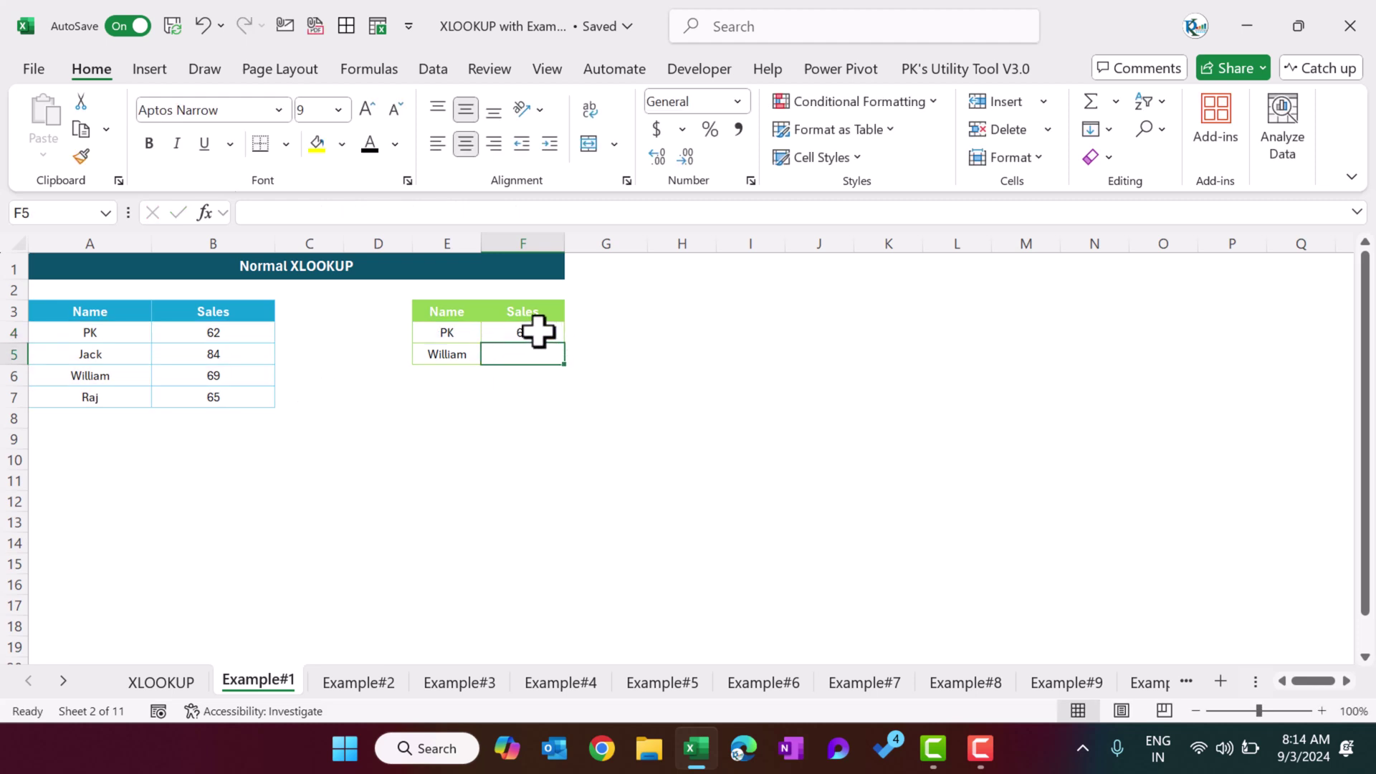
Fill the F4 lookup down to F5 so William's sales of 69 appears.
left_click(528, 332)
left_click_drag(565, 343, 565, 364)
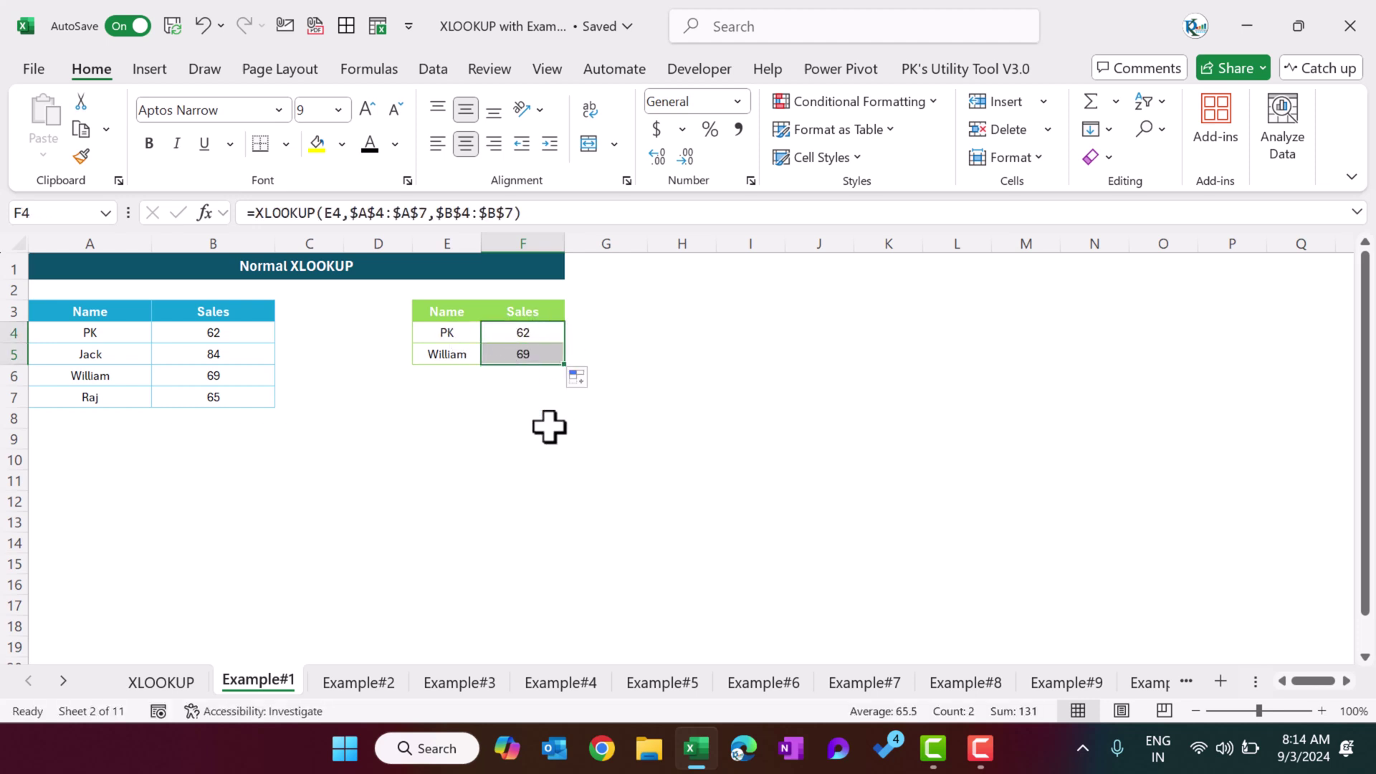
left_click(508, 437)
Move the Name column A3:A7 to column C, right of Sales.
left_click_drag(90, 311, 101, 402)
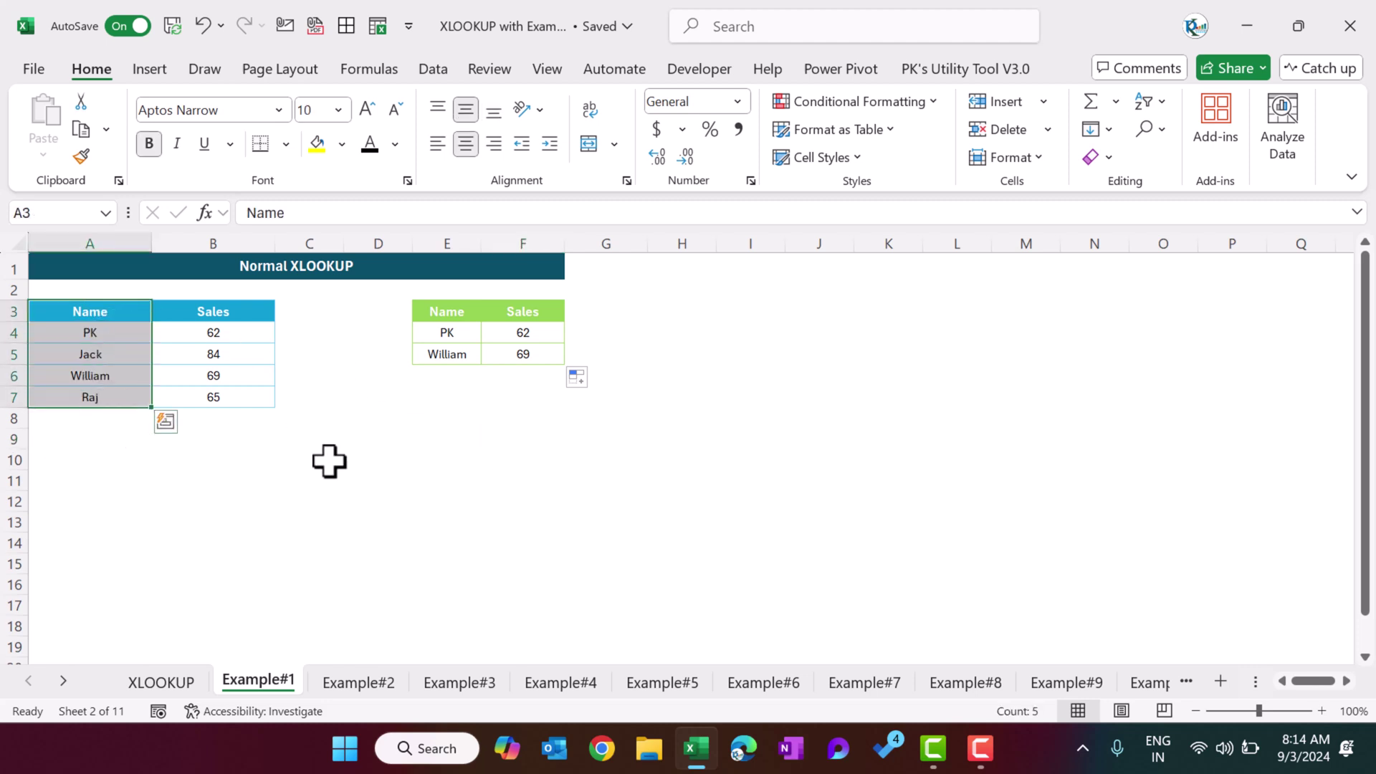
key("ctrl+x")
left_click(304, 310)
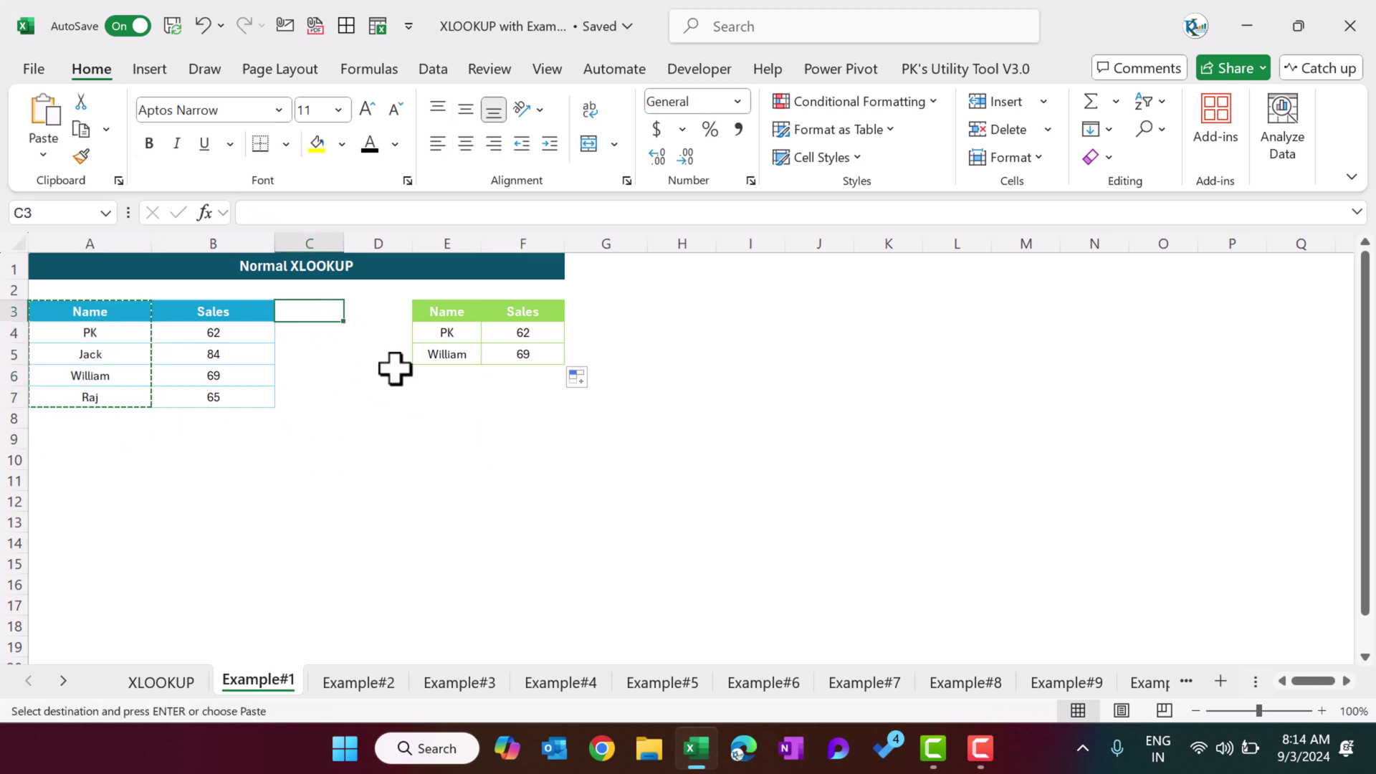
key("ctrl+v")
key("ctrl+q")
left_click(576, 466)
left_click(652, 400)
Check that F4's updated formula still returns 62, leaving it unchanged.
left_click(522, 332)
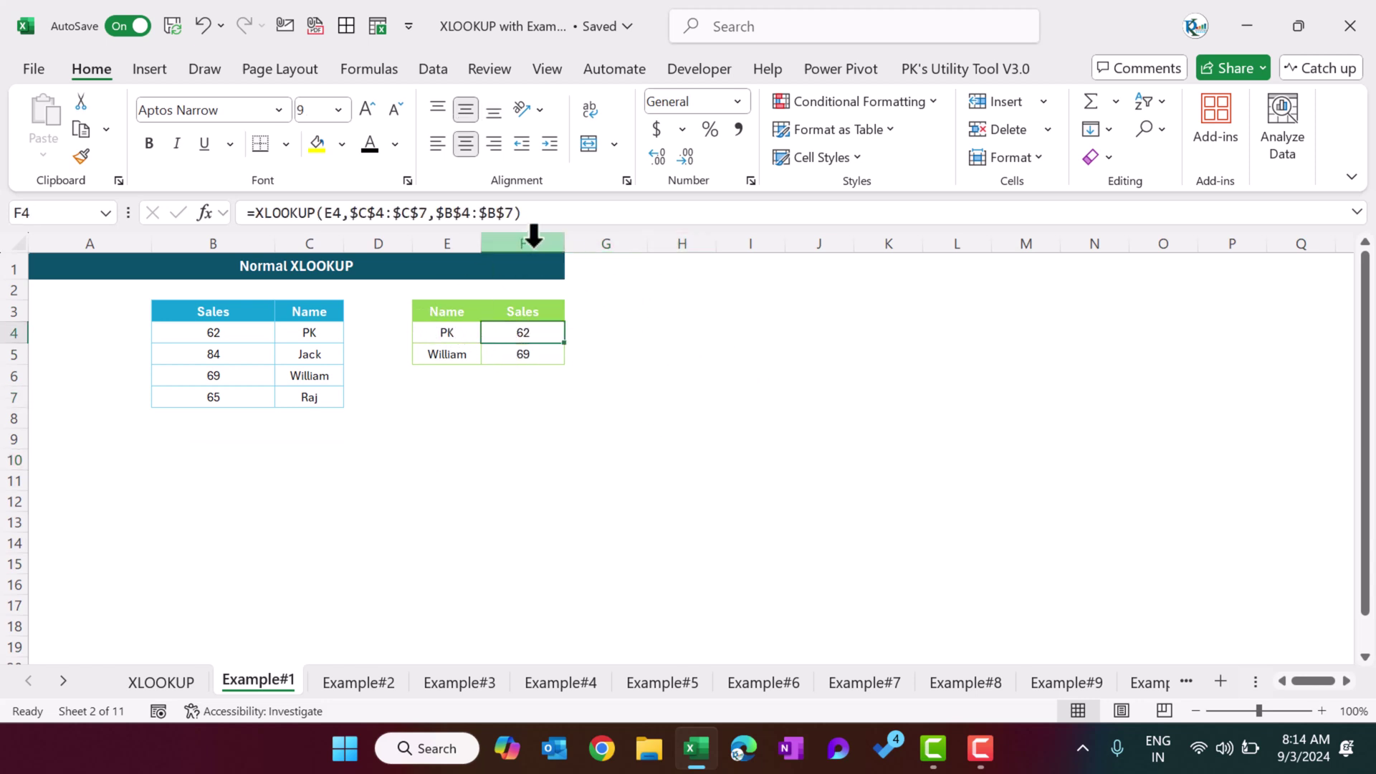
left_click(556, 209)
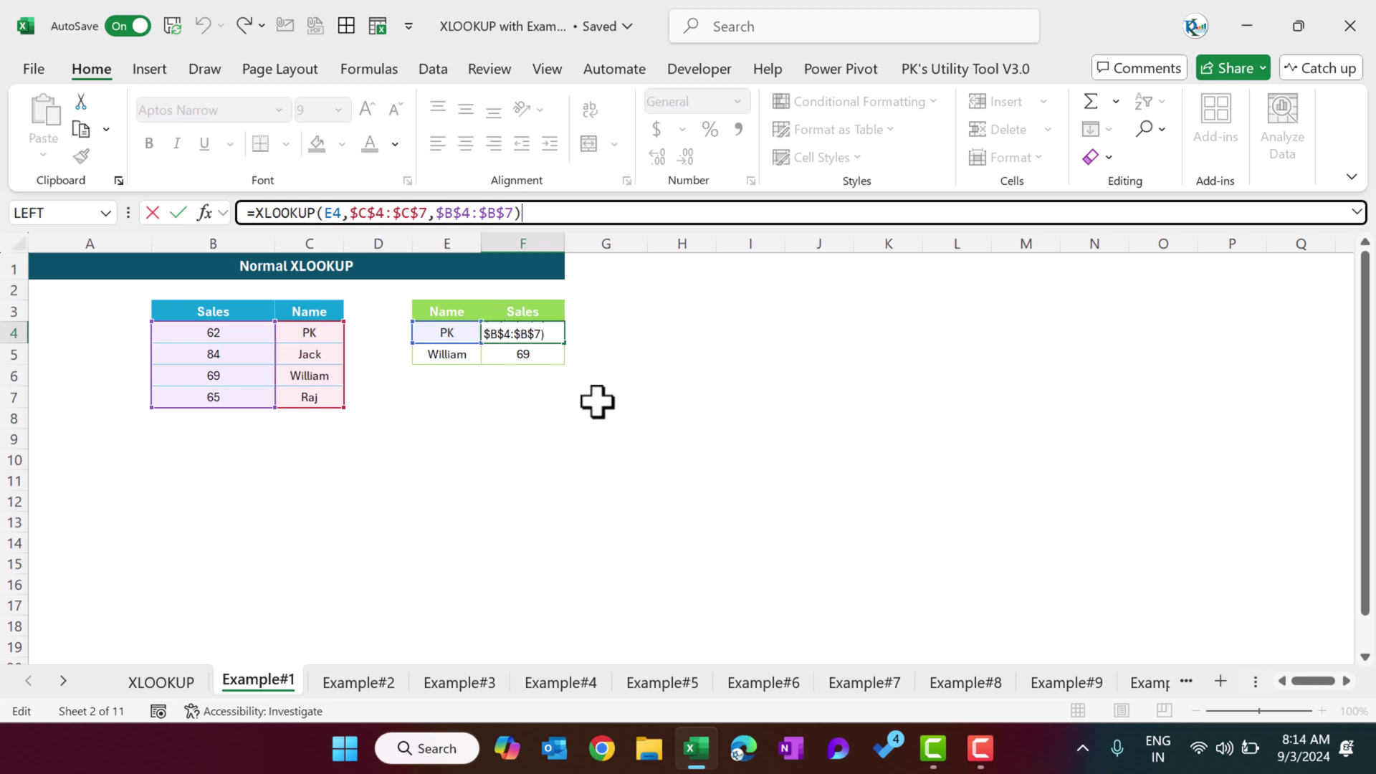
key("Escape")
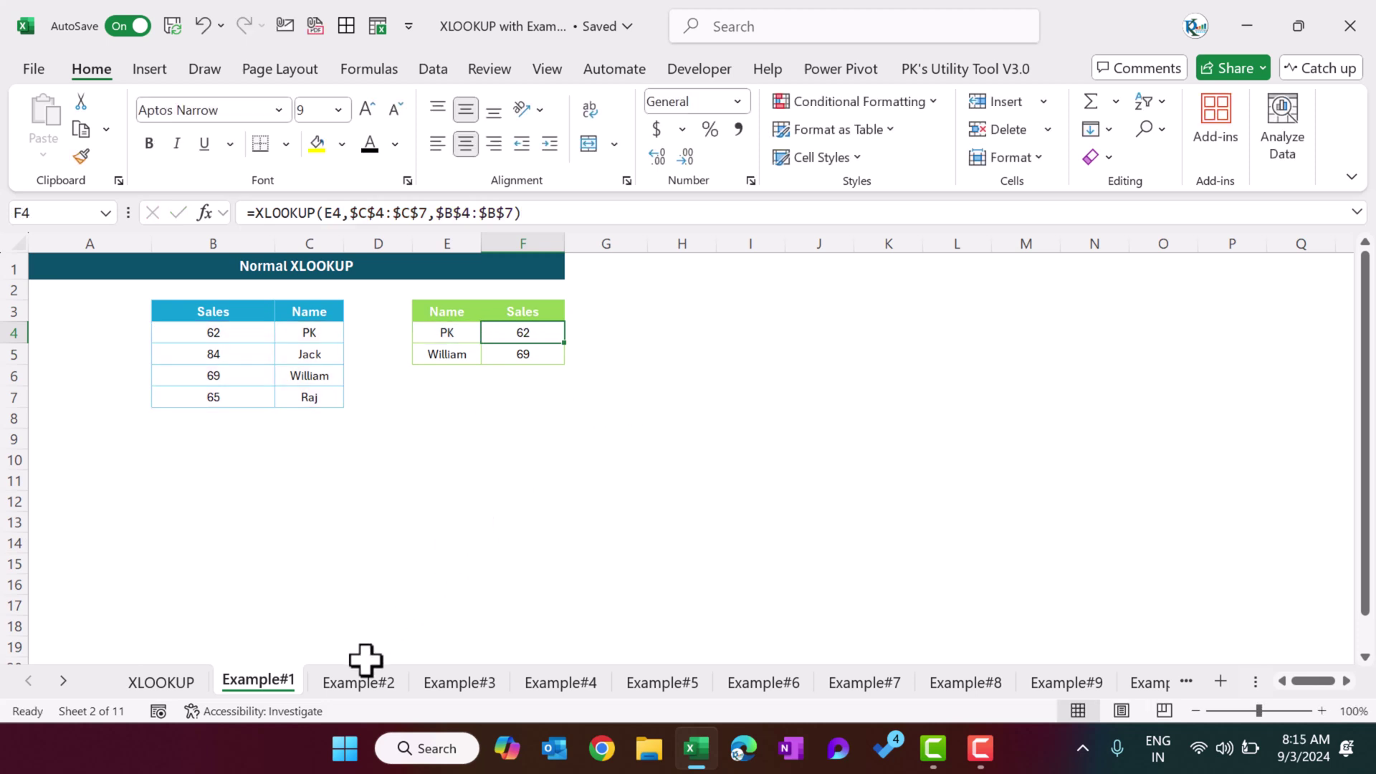
left_click(358, 682)
Review the Date and Name criteria and the Date, Name and Sales data columns.
left_click(433, 438)
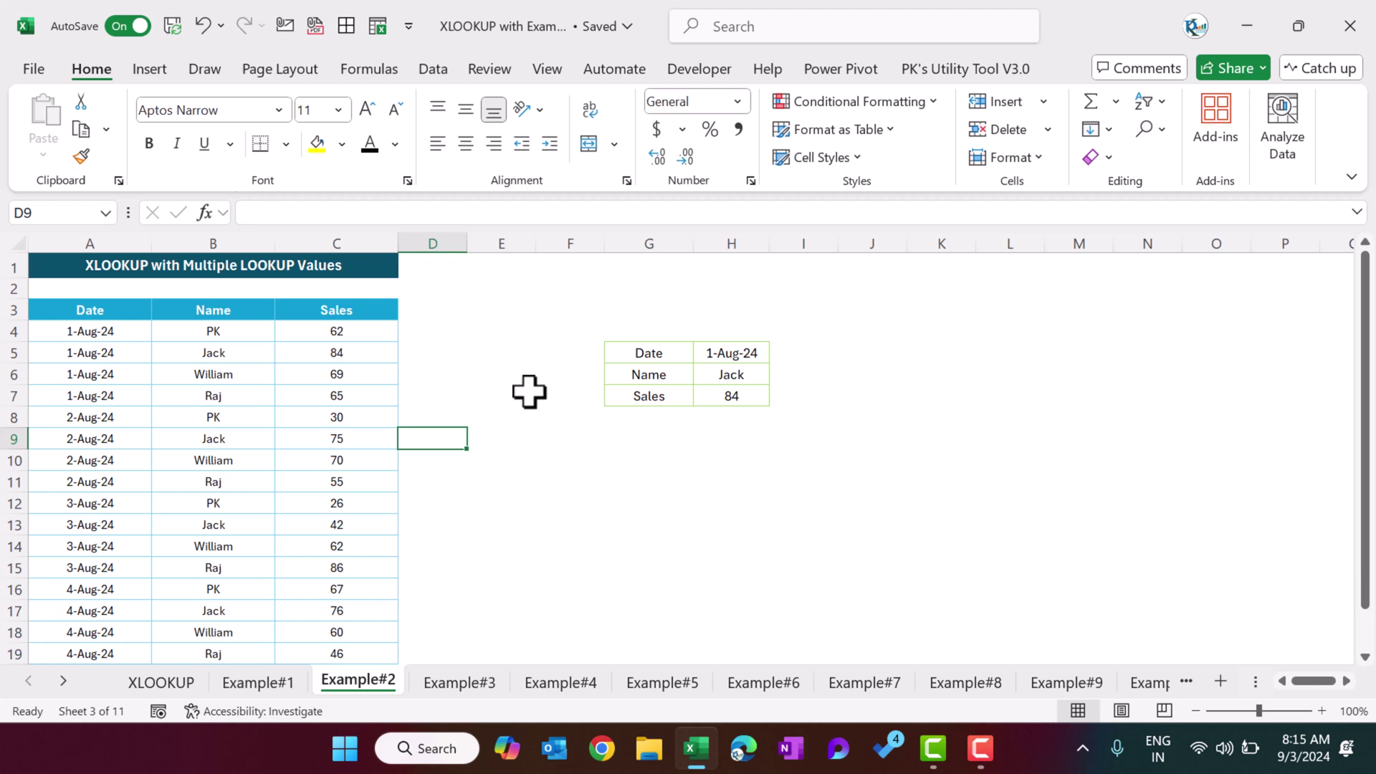
left_click(648, 351)
left_click(725, 351)
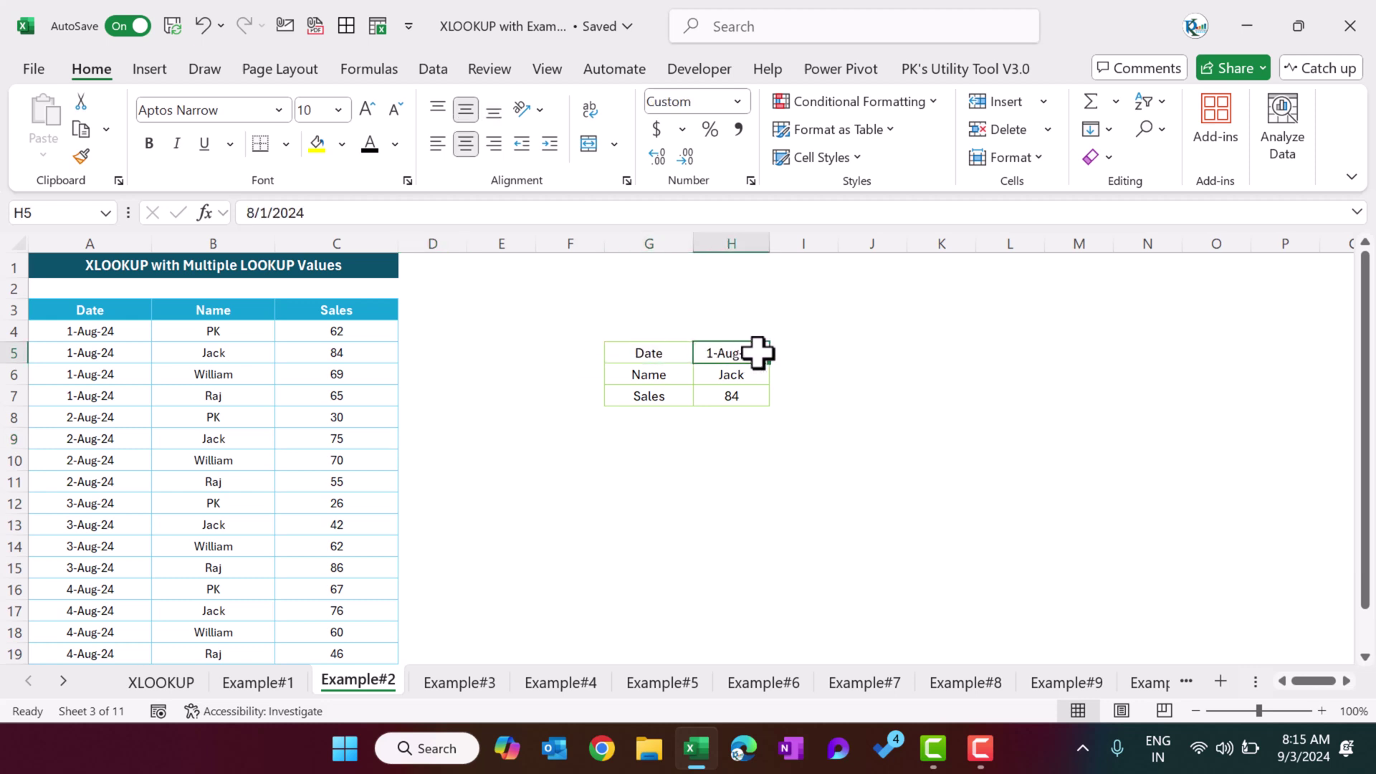
left_click_drag(651, 371, 751, 373)
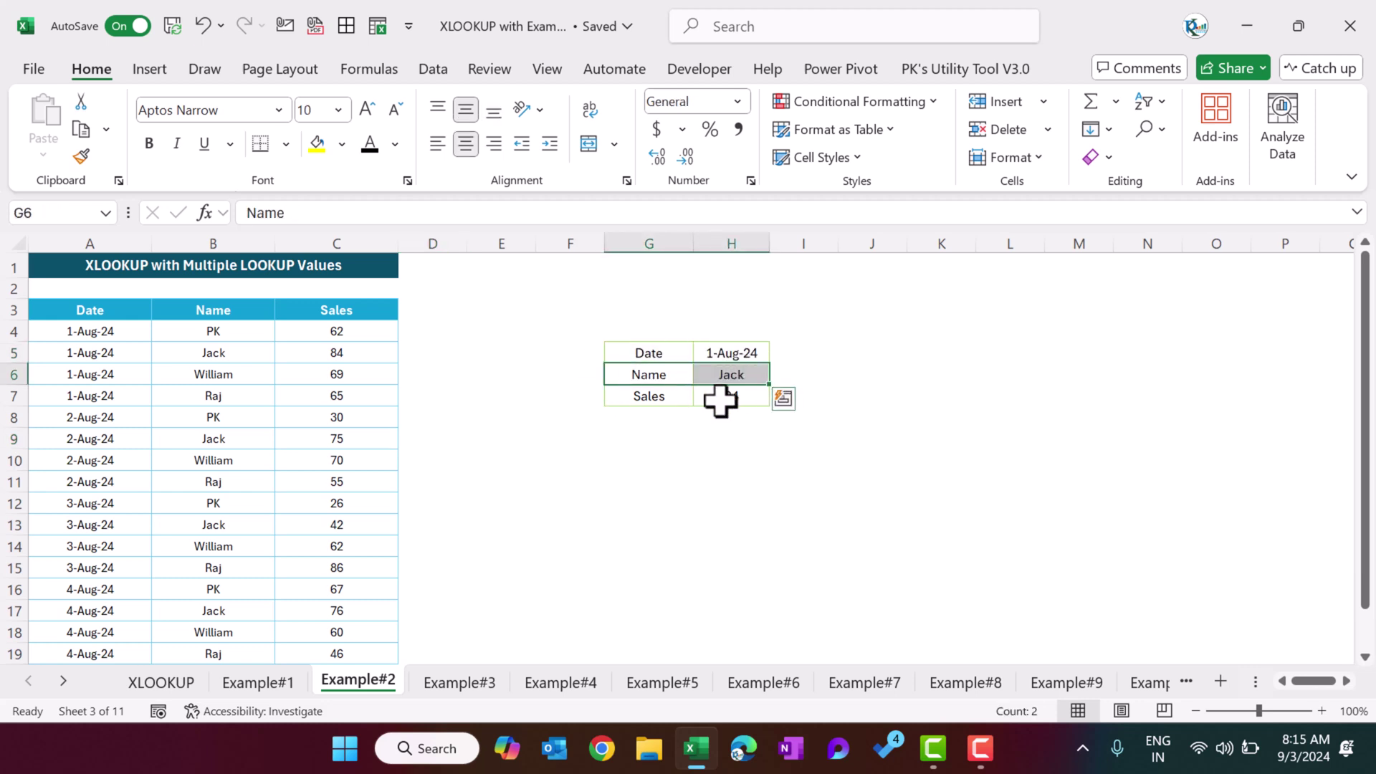
left_click(687, 438)
left_click_drag(91, 309, 65, 564)
left_click_drag(230, 310, 194, 528)
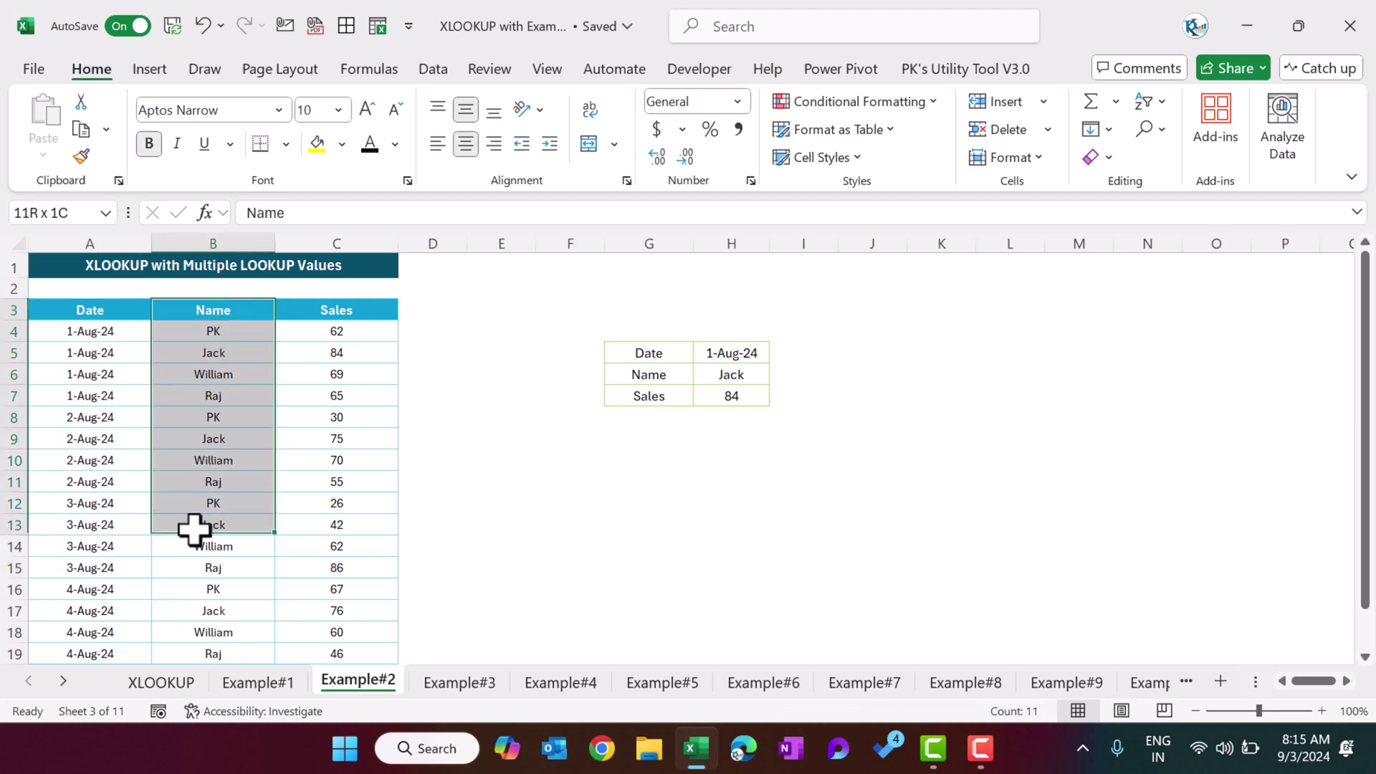
left_click_drag(337, 311, 329, 522)
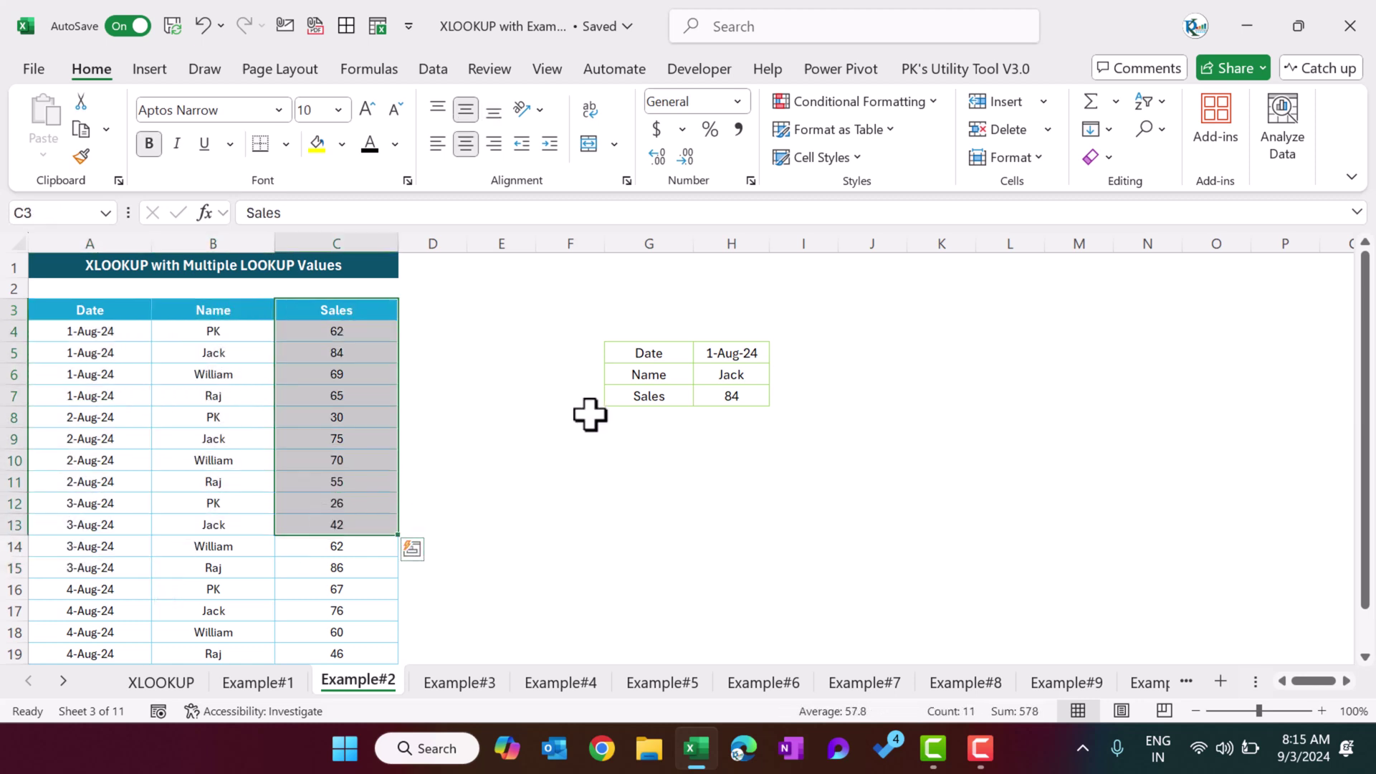
left_click(668, 349)
left_click(737, 353)
left_click_drag(645, 374, 774, 372)
left_click(752, 372)
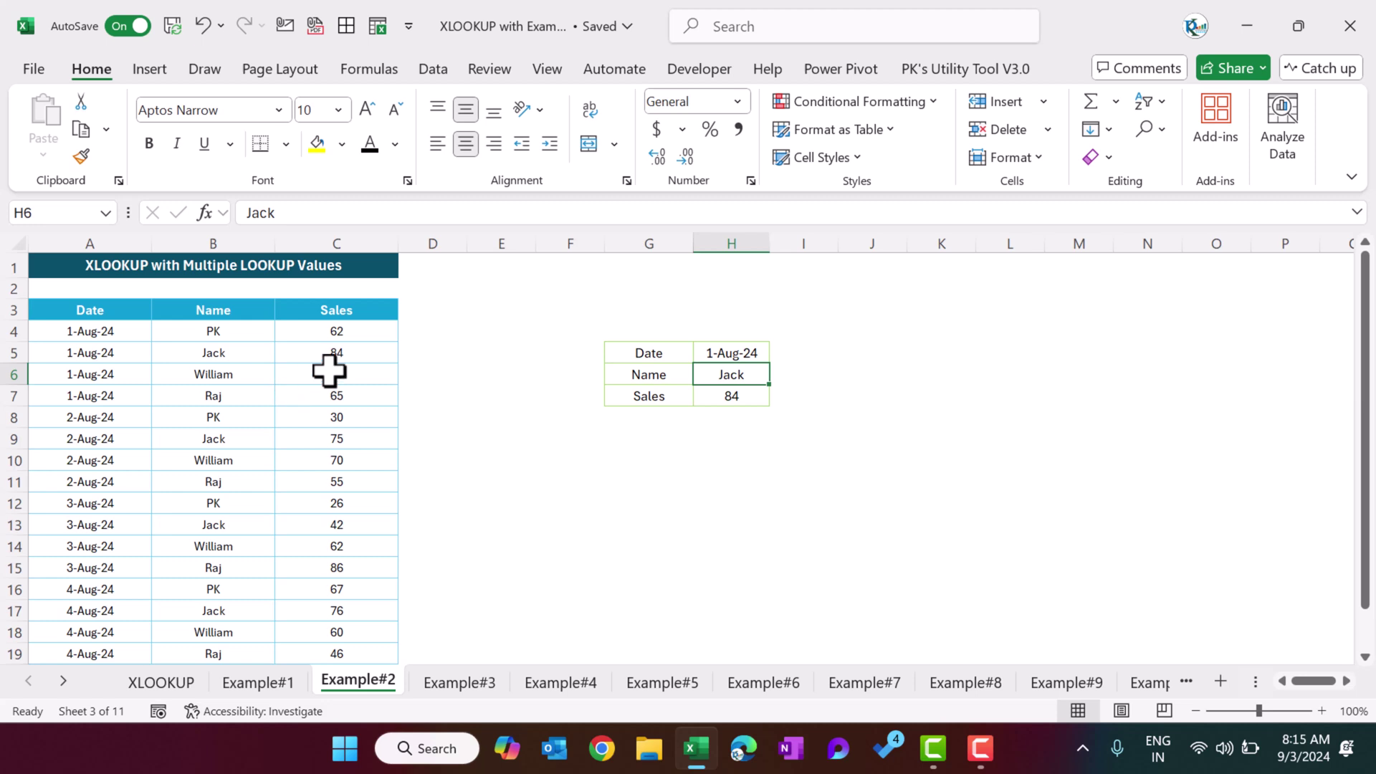
left_click_drag(359, 351, 95, 350)
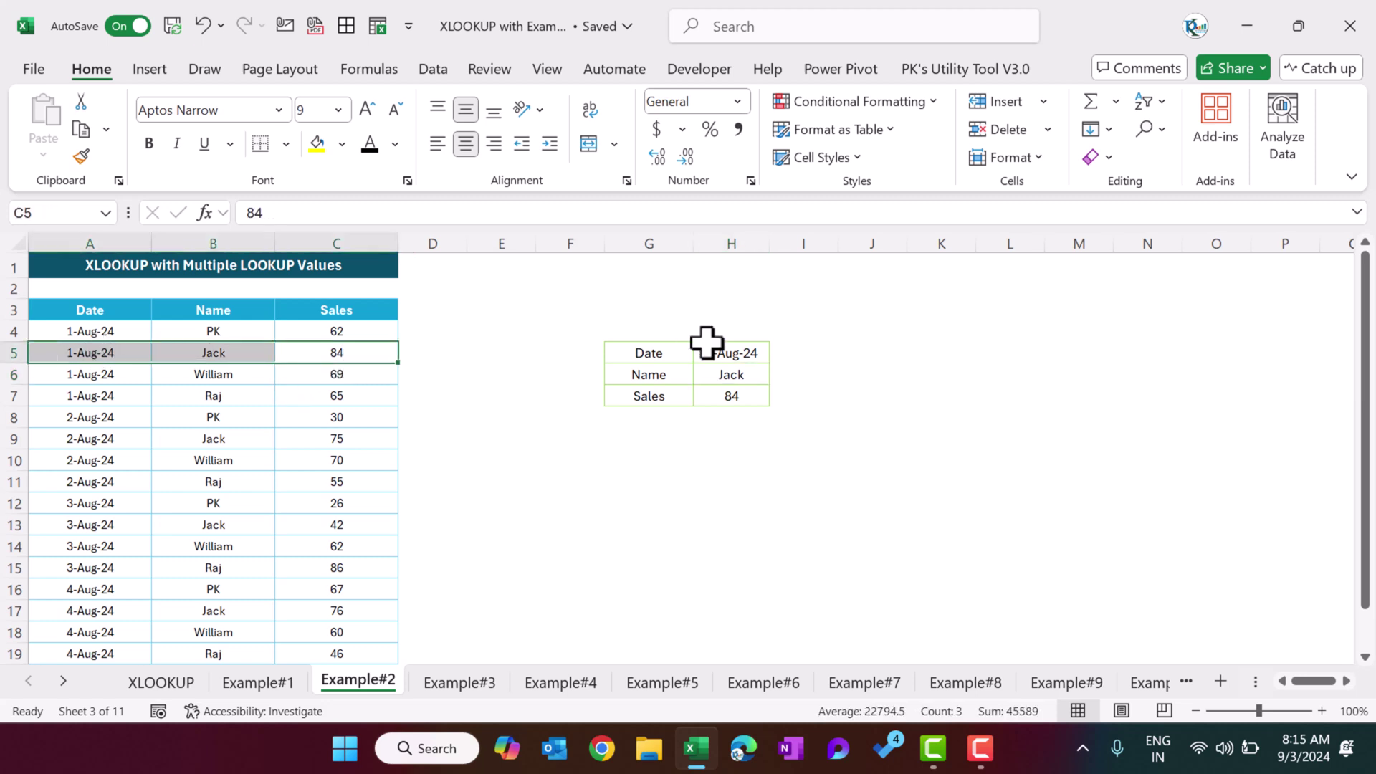
Change the date criterion in H5 to 2-Aug-24, giving Jack's sales of 75.
left_click(761, 359)
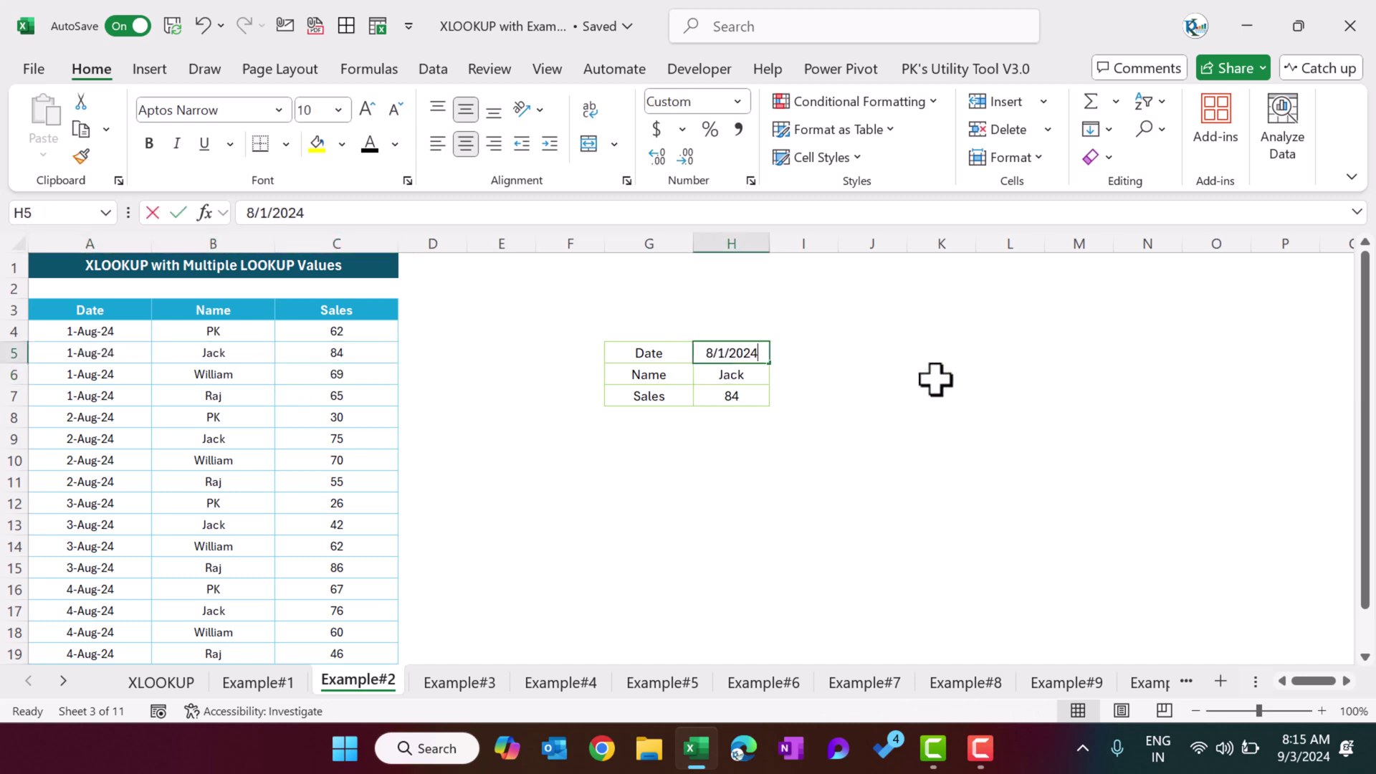
type("2aug")
key("Return")
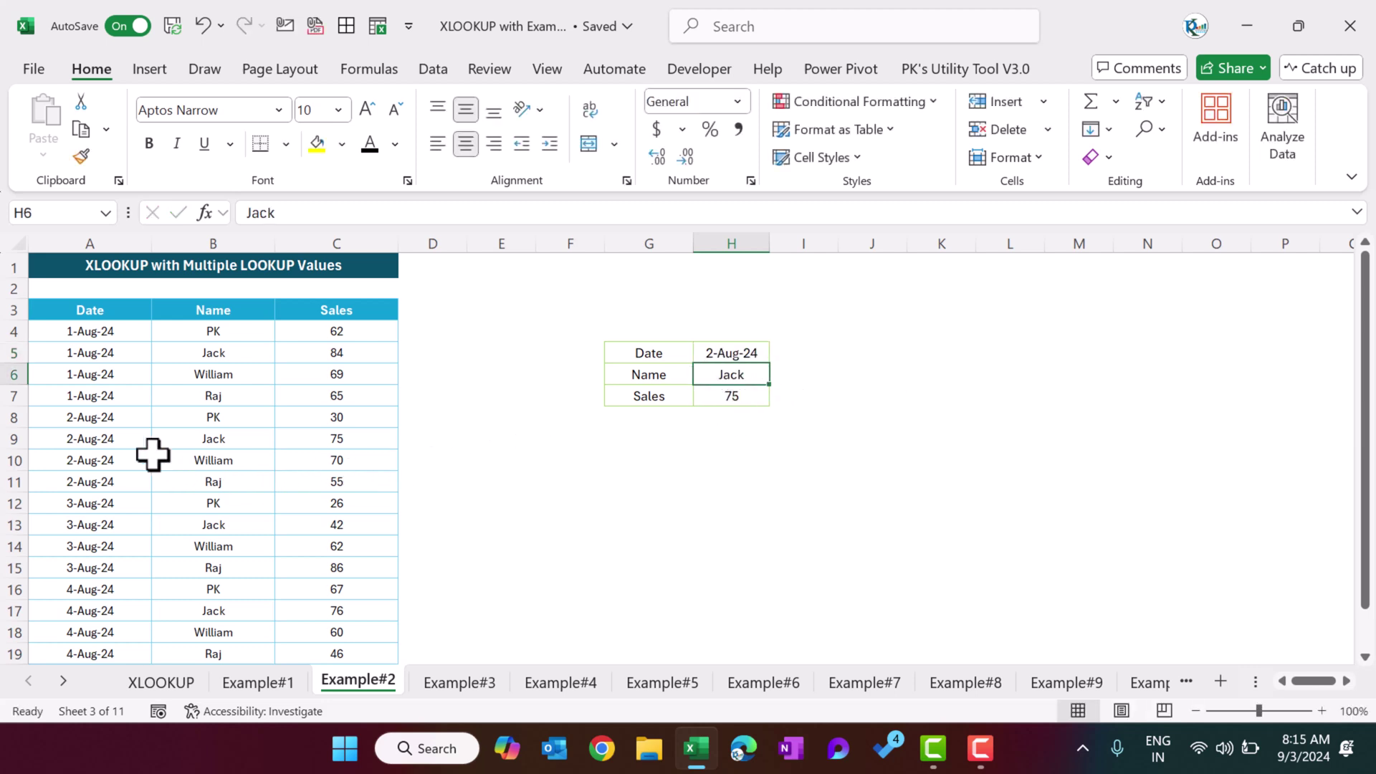
left_click_drag(296, 438, 74, 438)
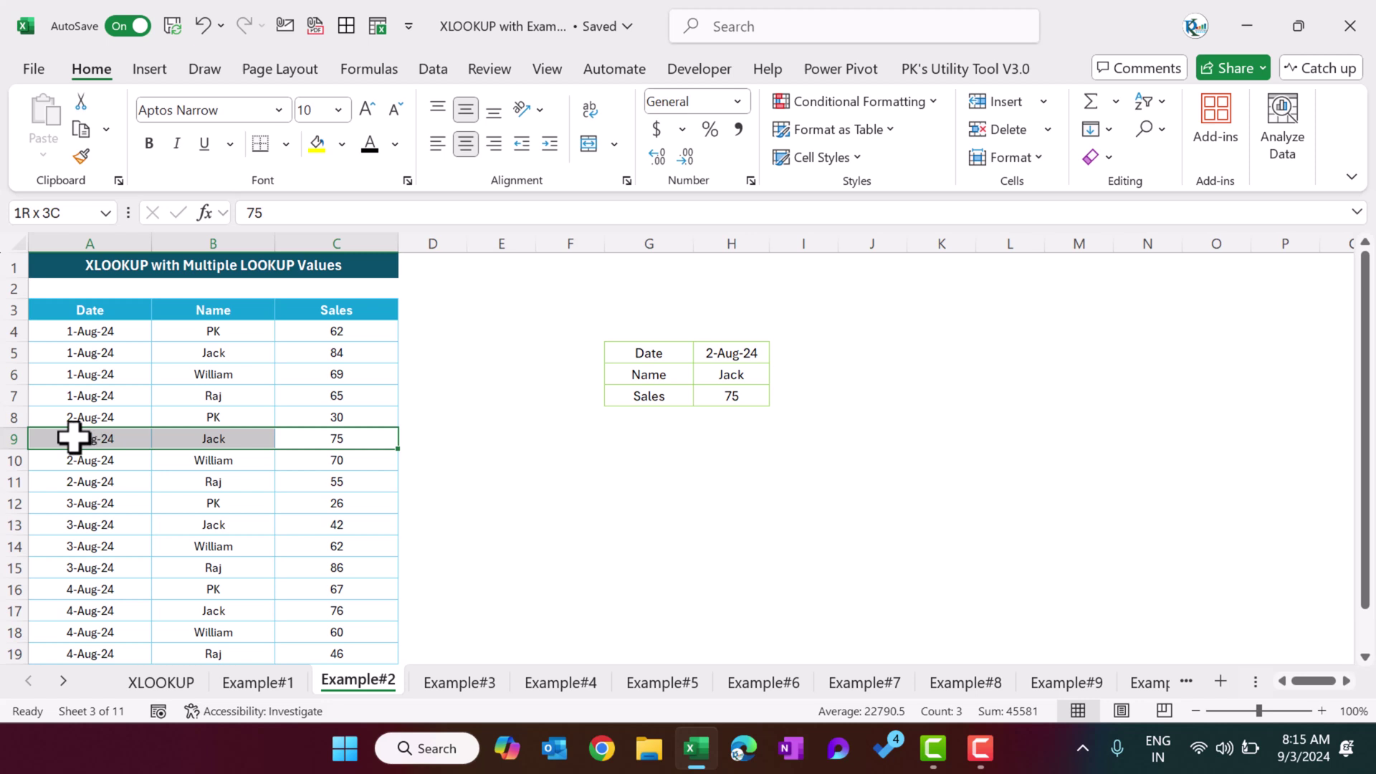
Change the name criterion in H6 to PK so Sales returns 30.
left_click(762, 373)
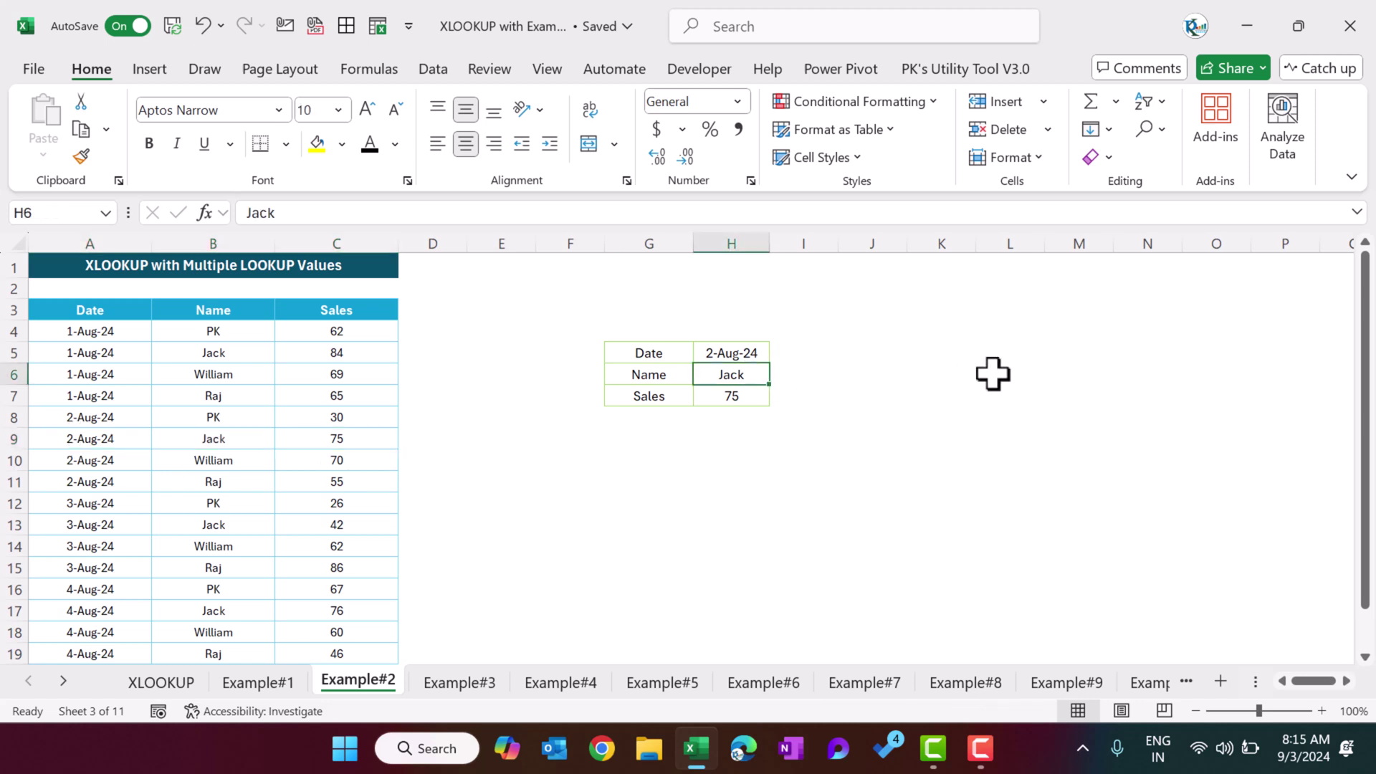
type("PK")
key("Return")
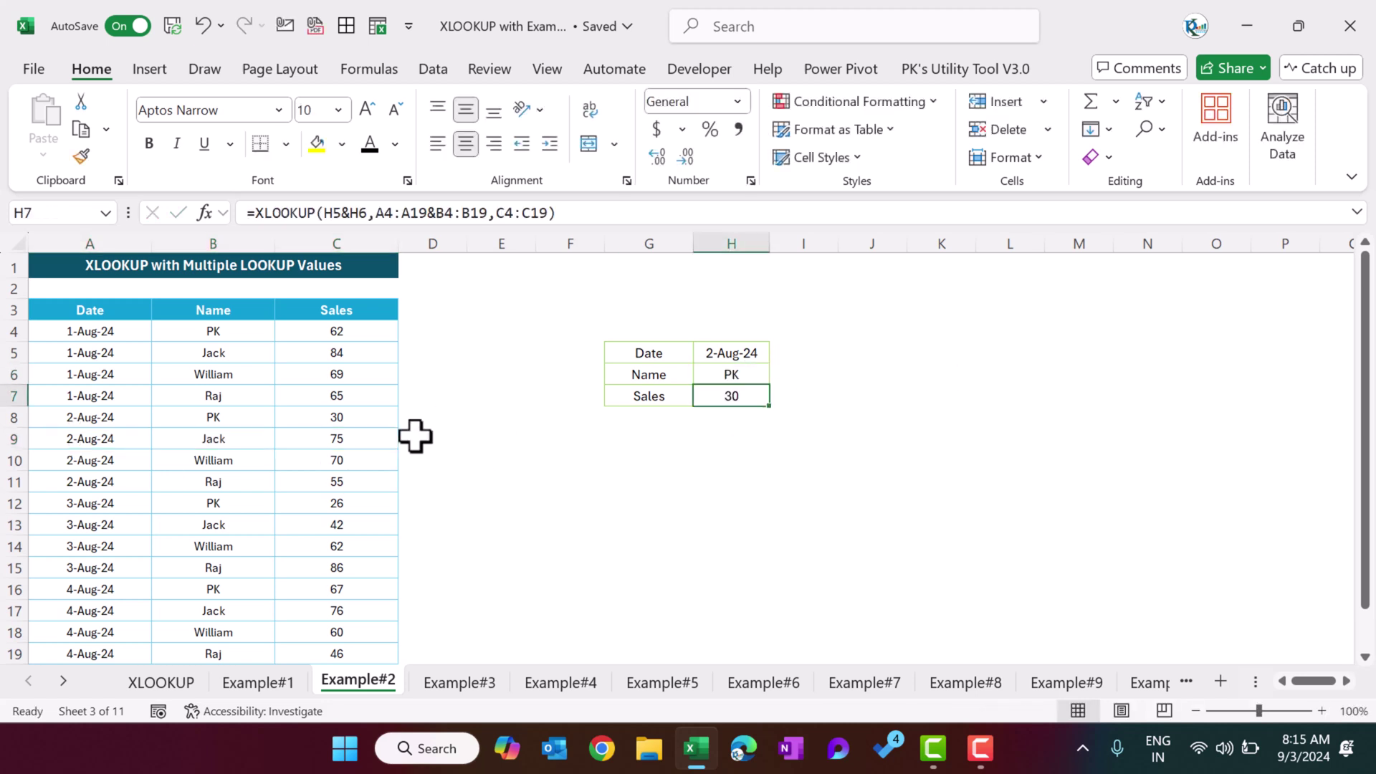
left_click(415, 435)
left_click_drag(89, 418, 313, 415)
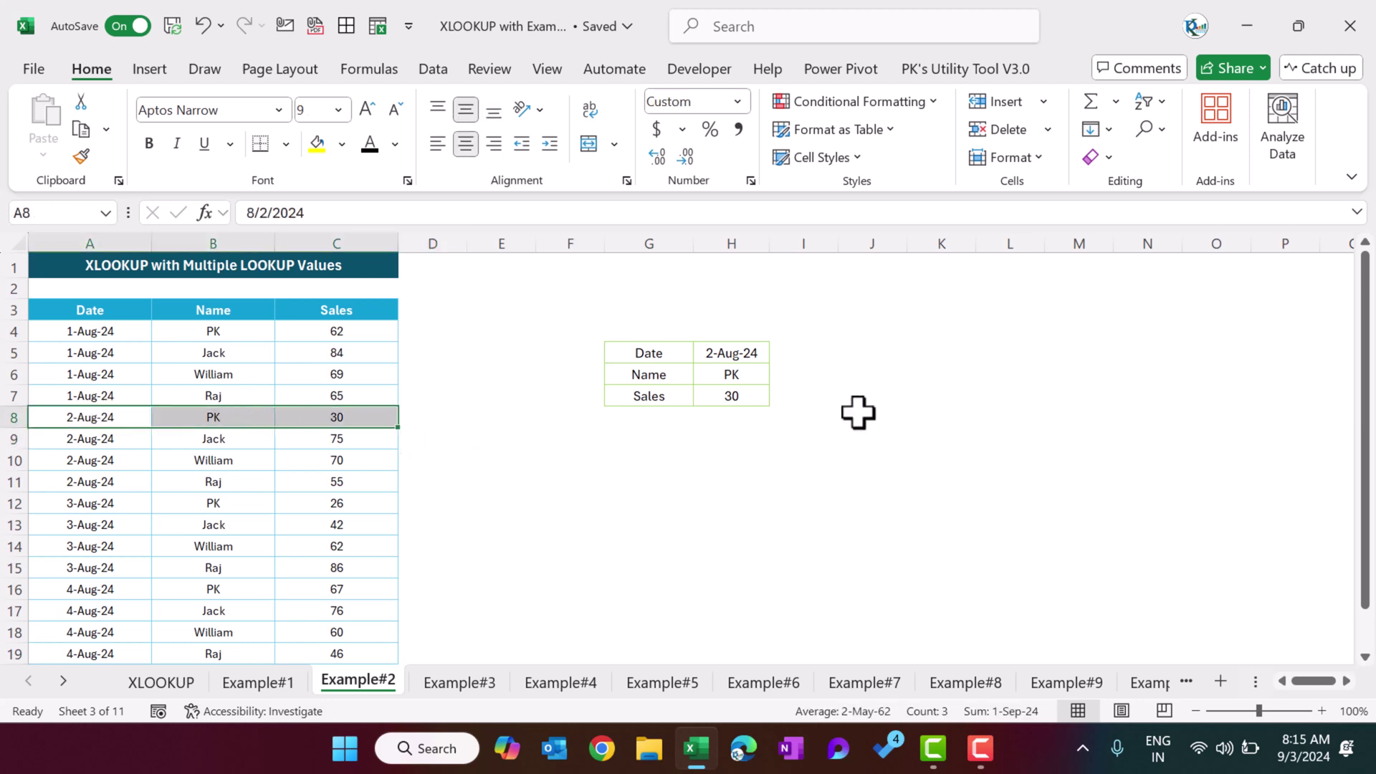
left_click(889, 414)
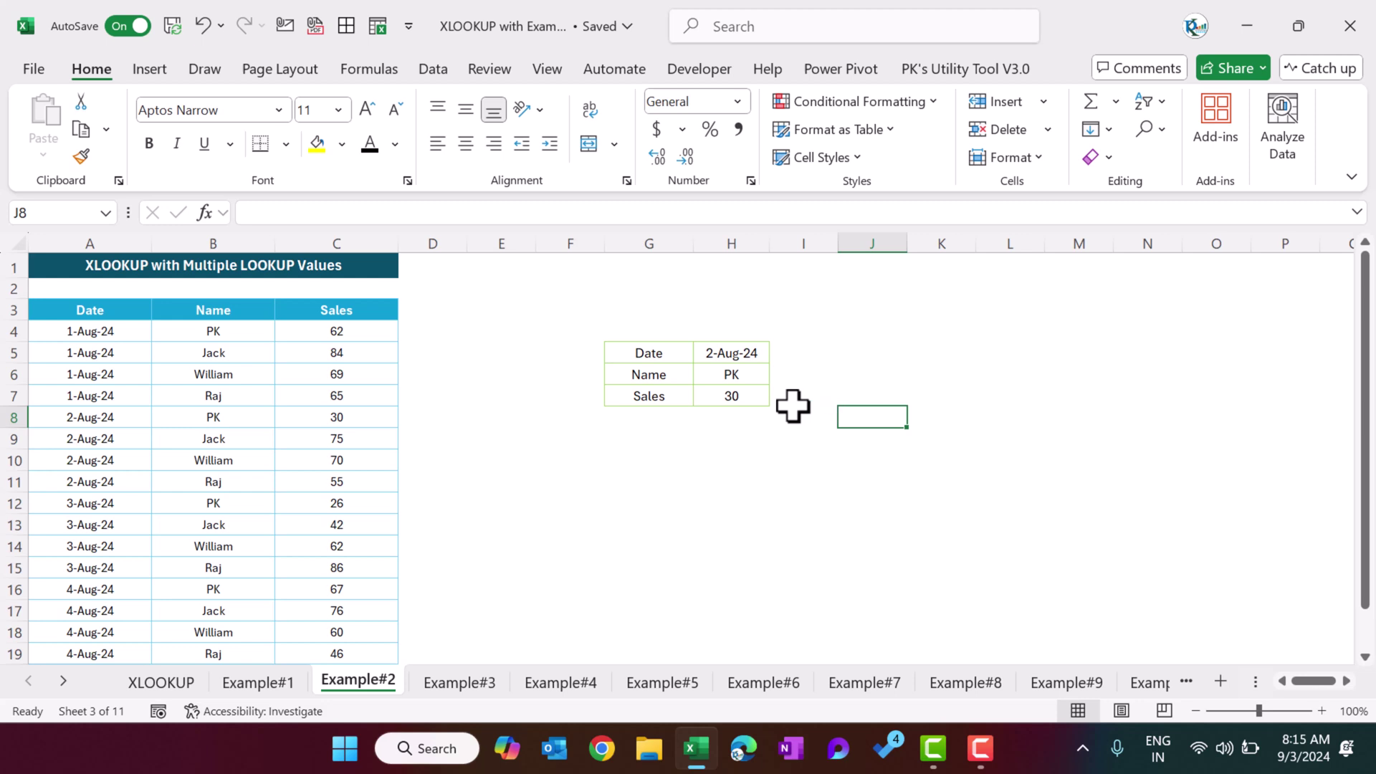
Clear H7 and start an XLOOKUP using H5&H6 as the lookup value.
left_click(753, 398)
key("Delete")
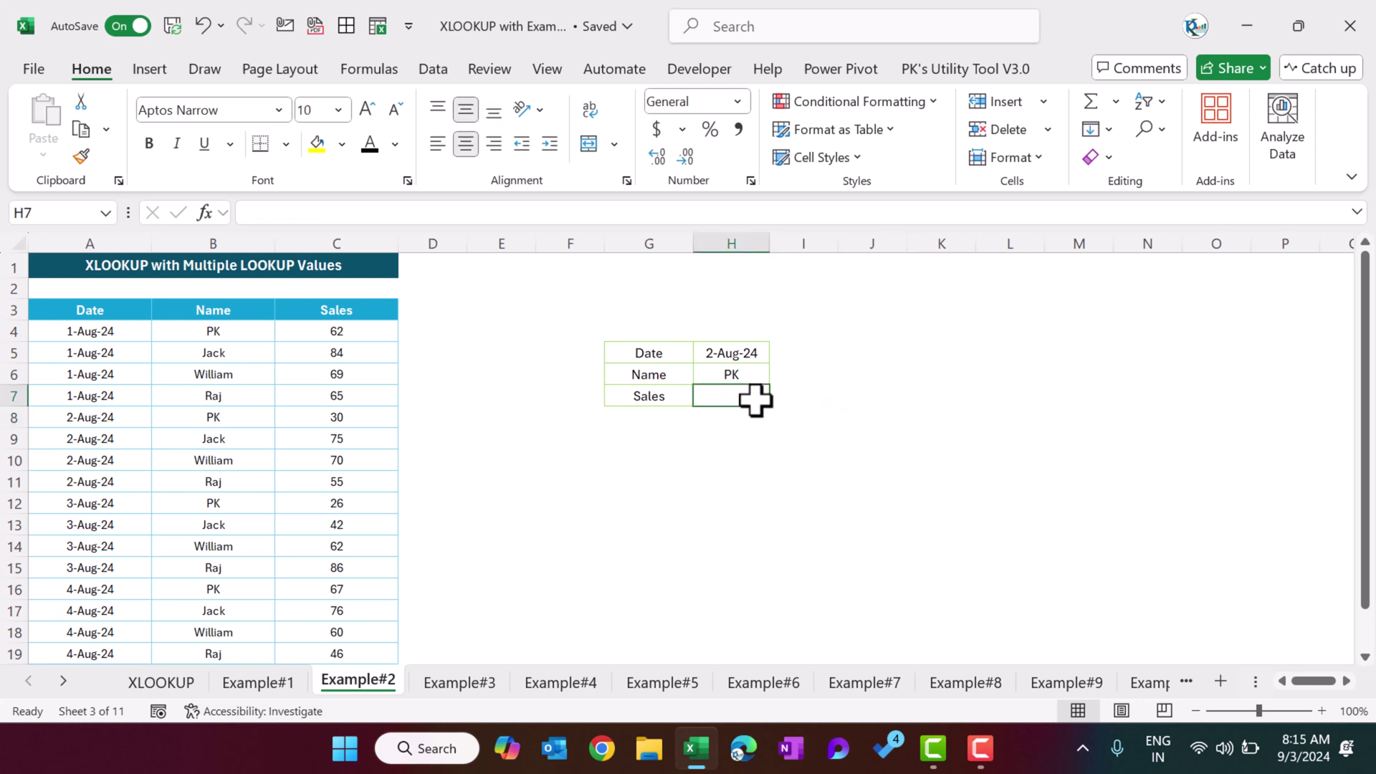
type("=xl")
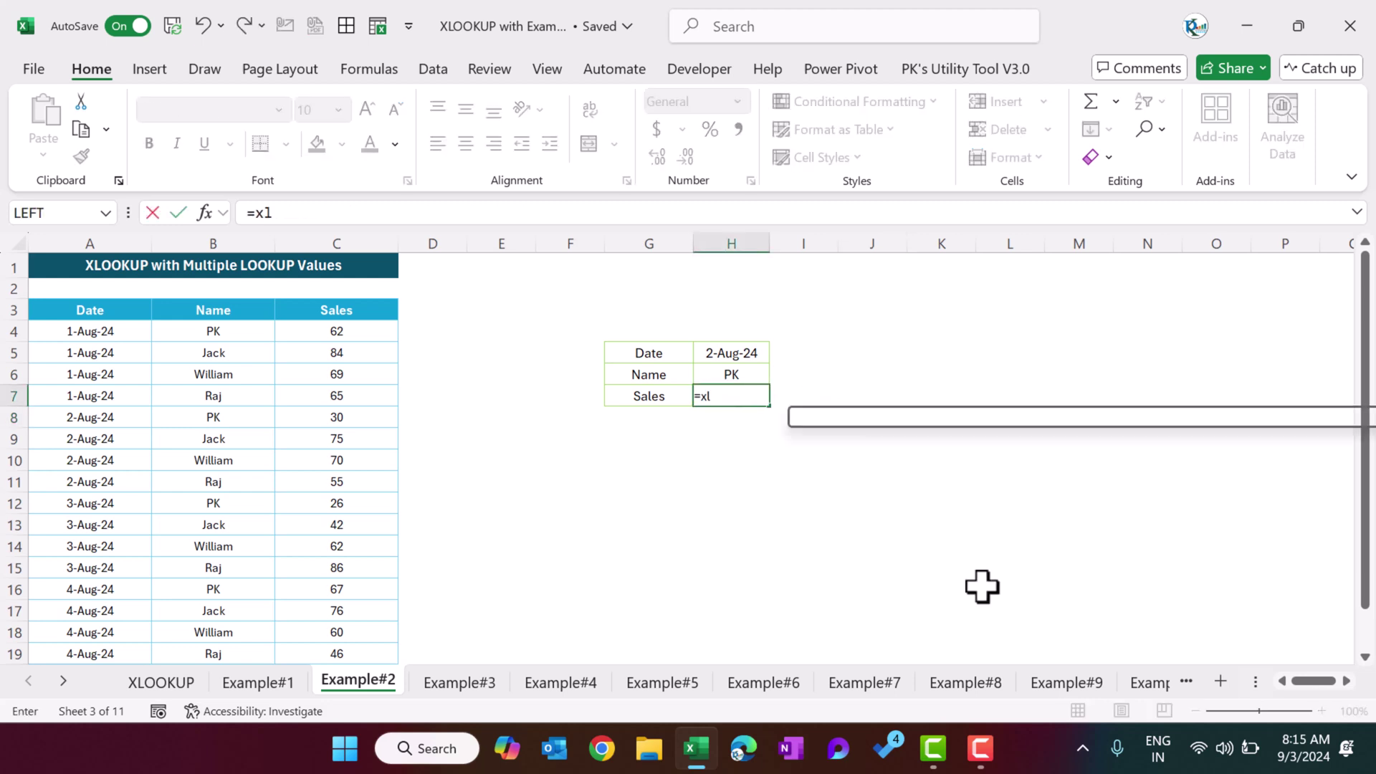
key("Tab")
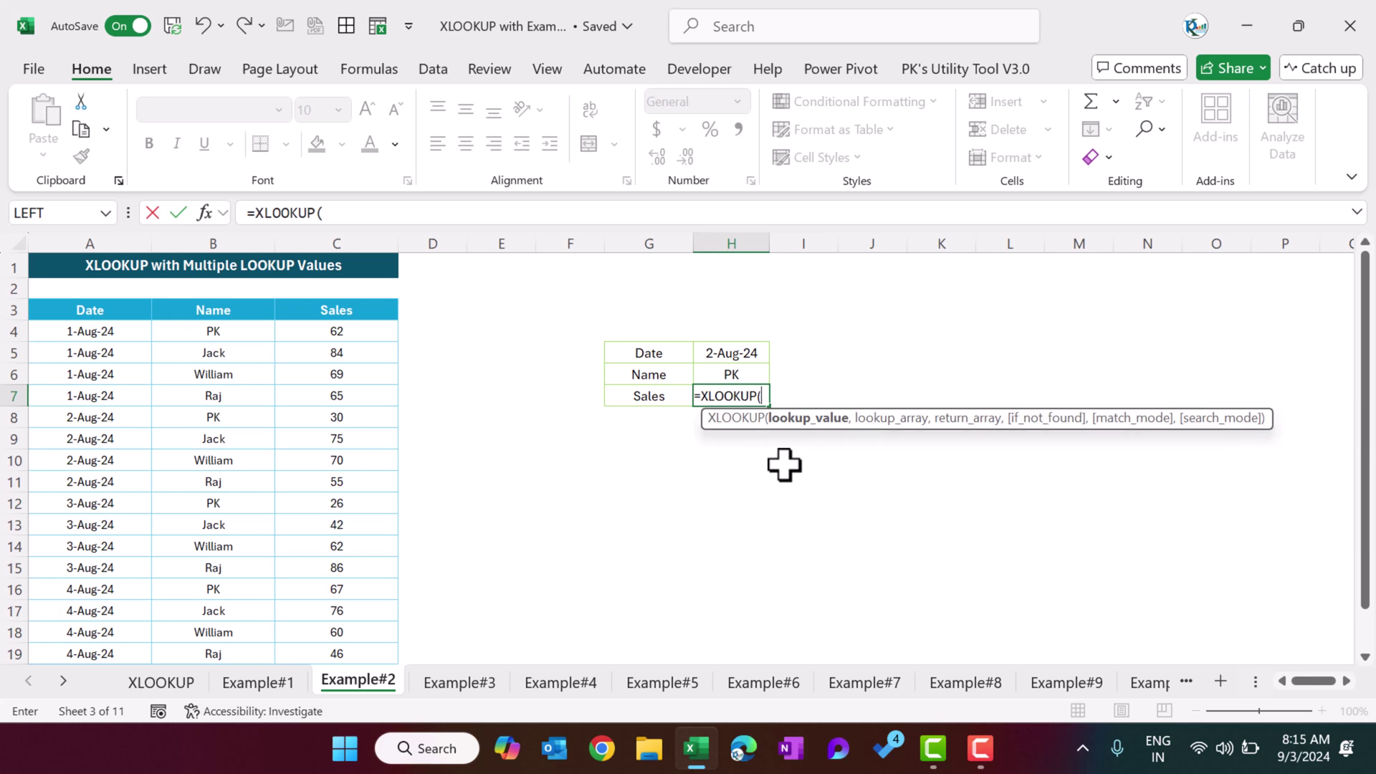
left_click(719, 354)
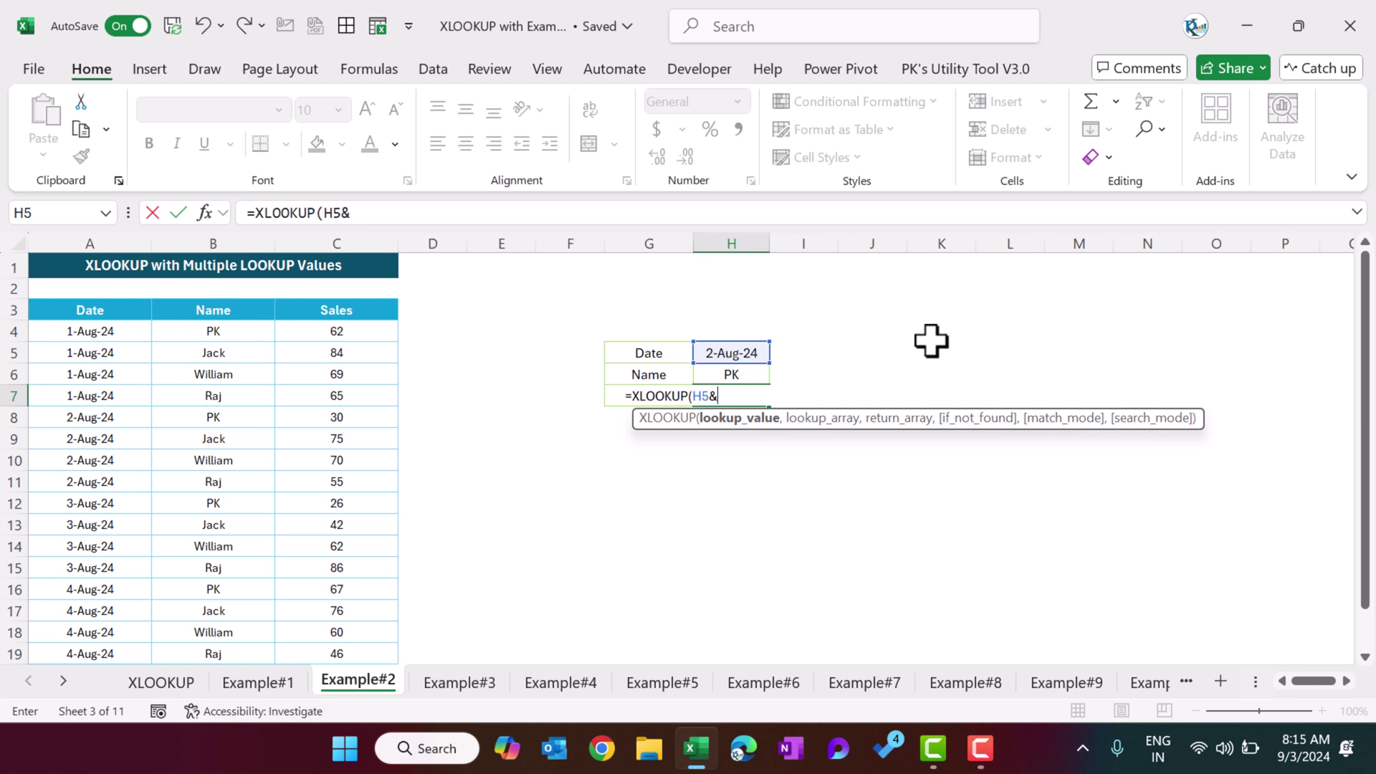
left_click(734, 373)
type(",")
Finish with lookup array A4:A19&B4:B19 and return array C4:C19, returning 30.
left_click(108, 329)
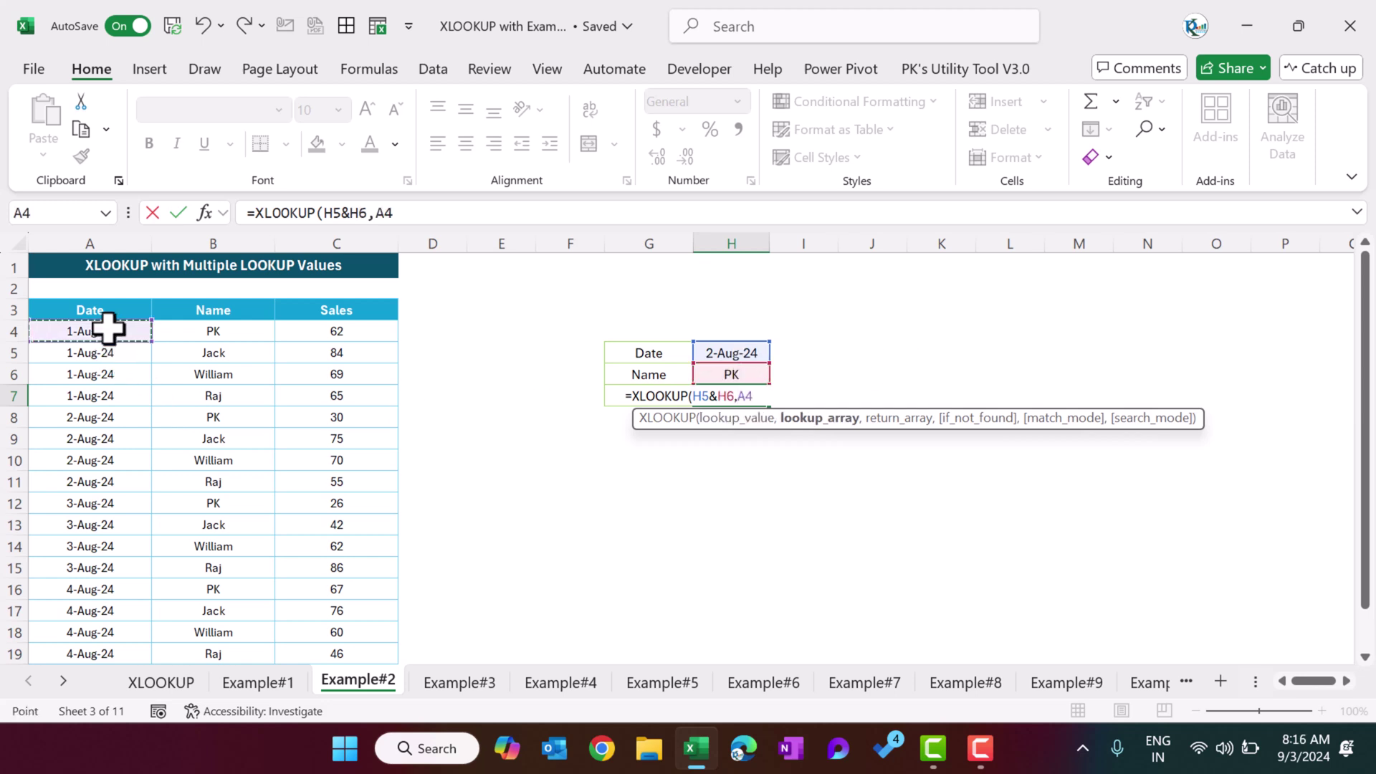
key("ctrl+shift+Down")
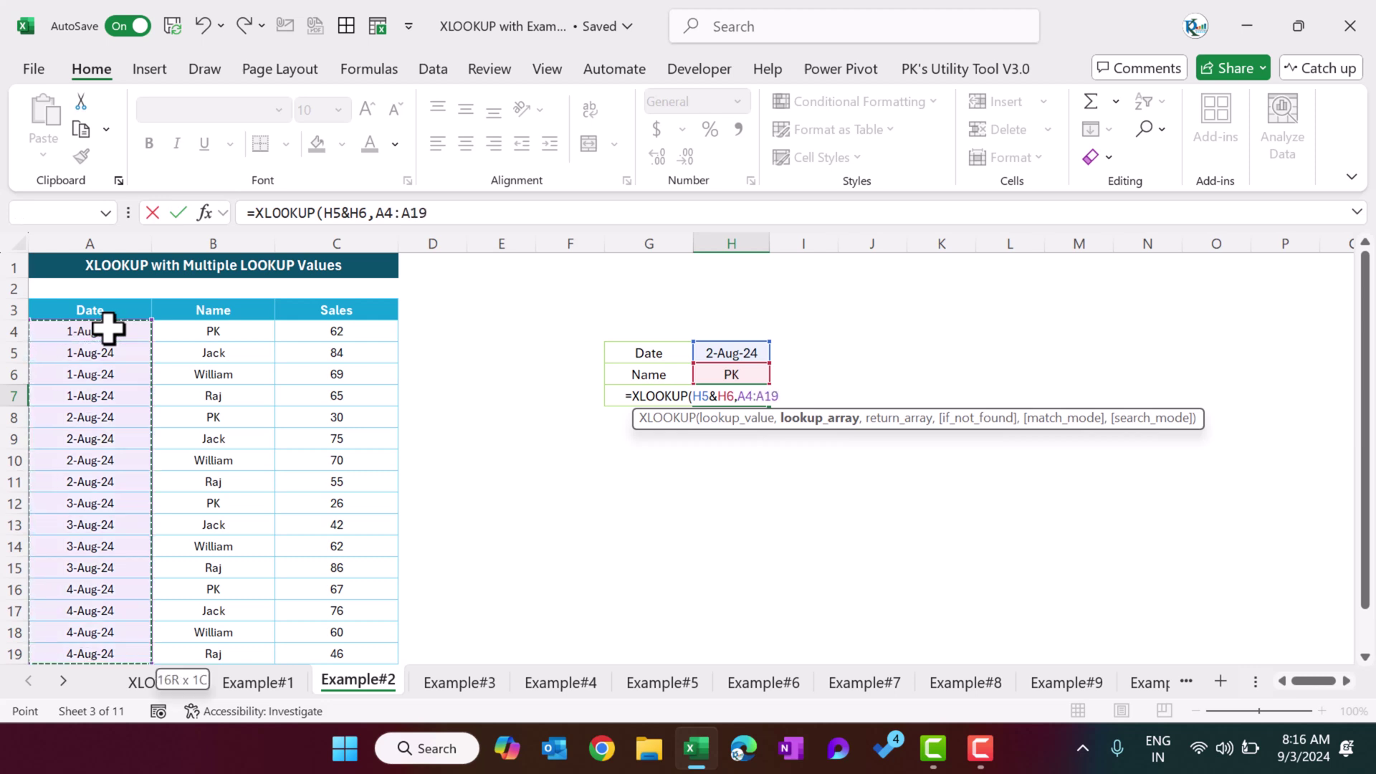
type("&")
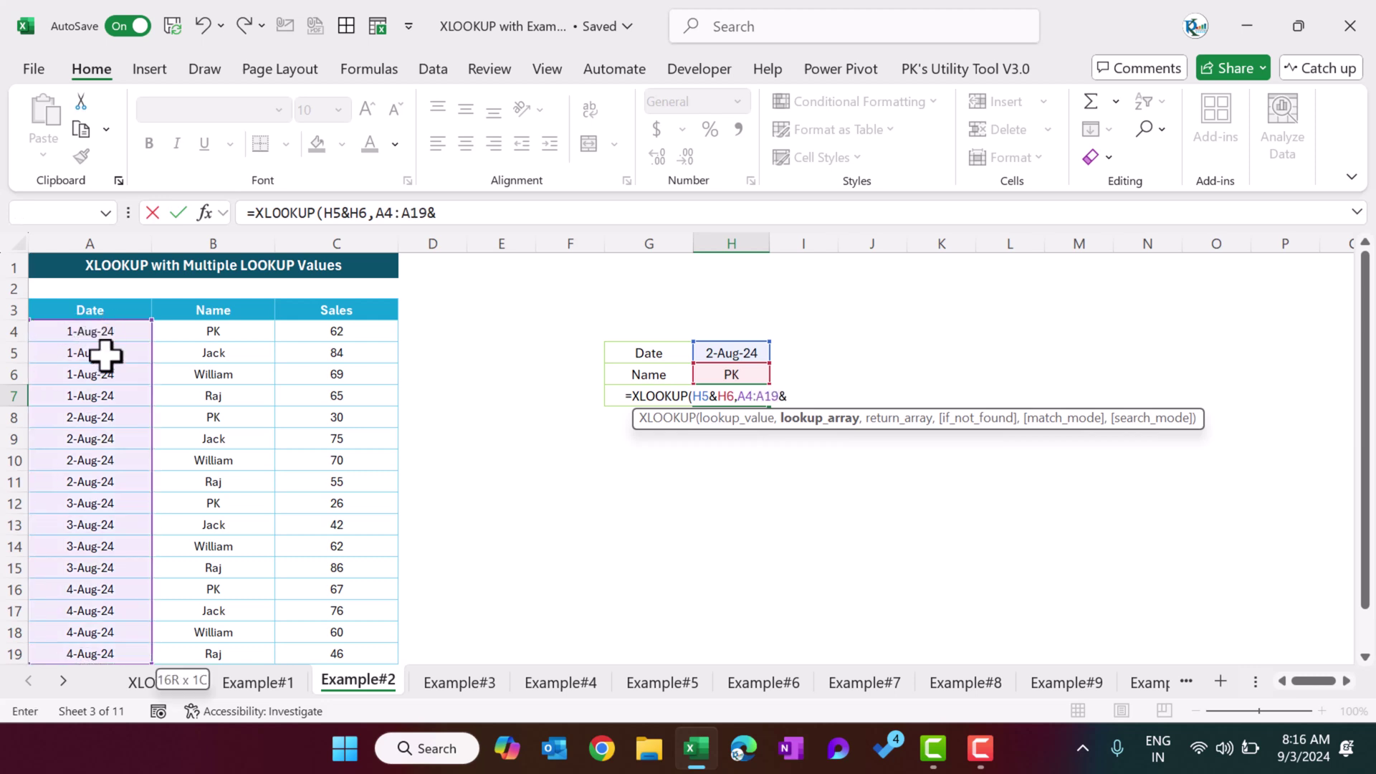
left_click(217, 327)
key("ctrl+shift+Down")
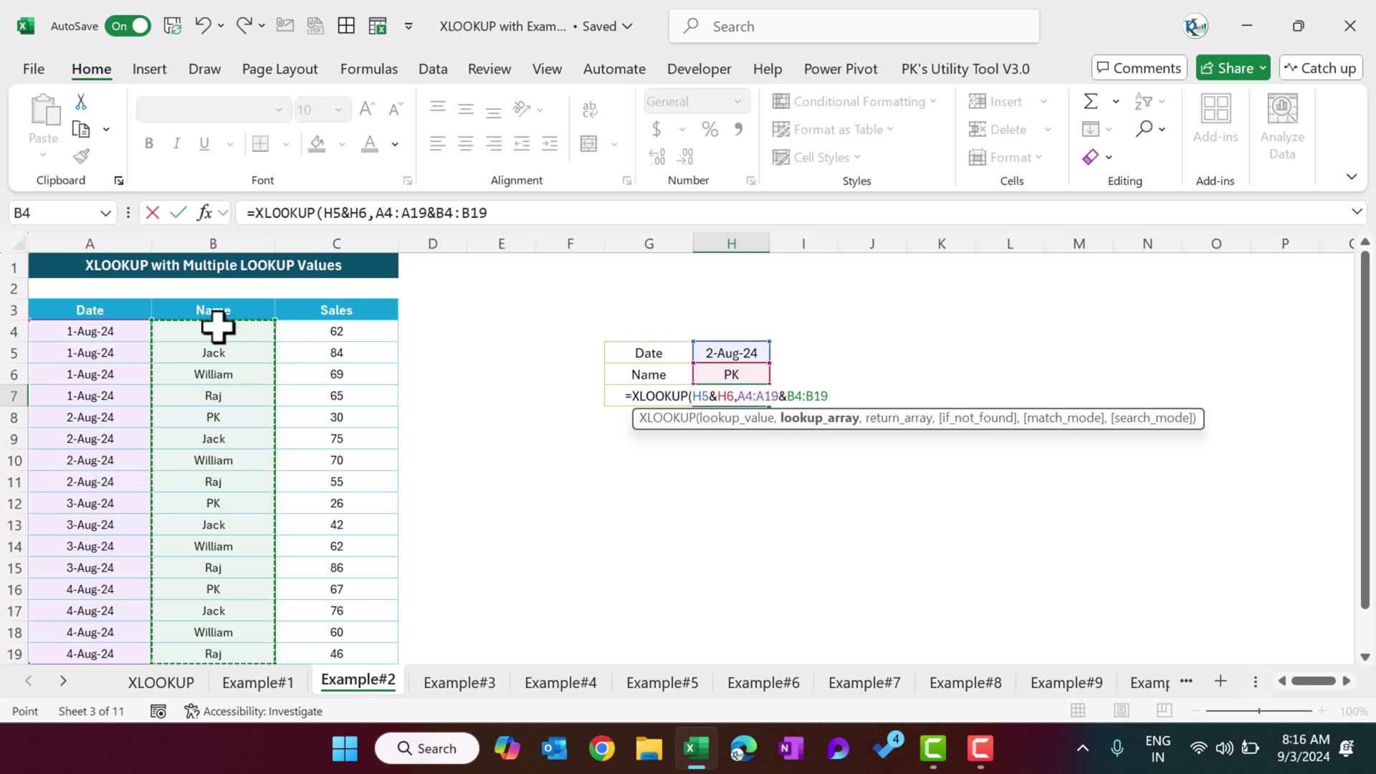
type(",")
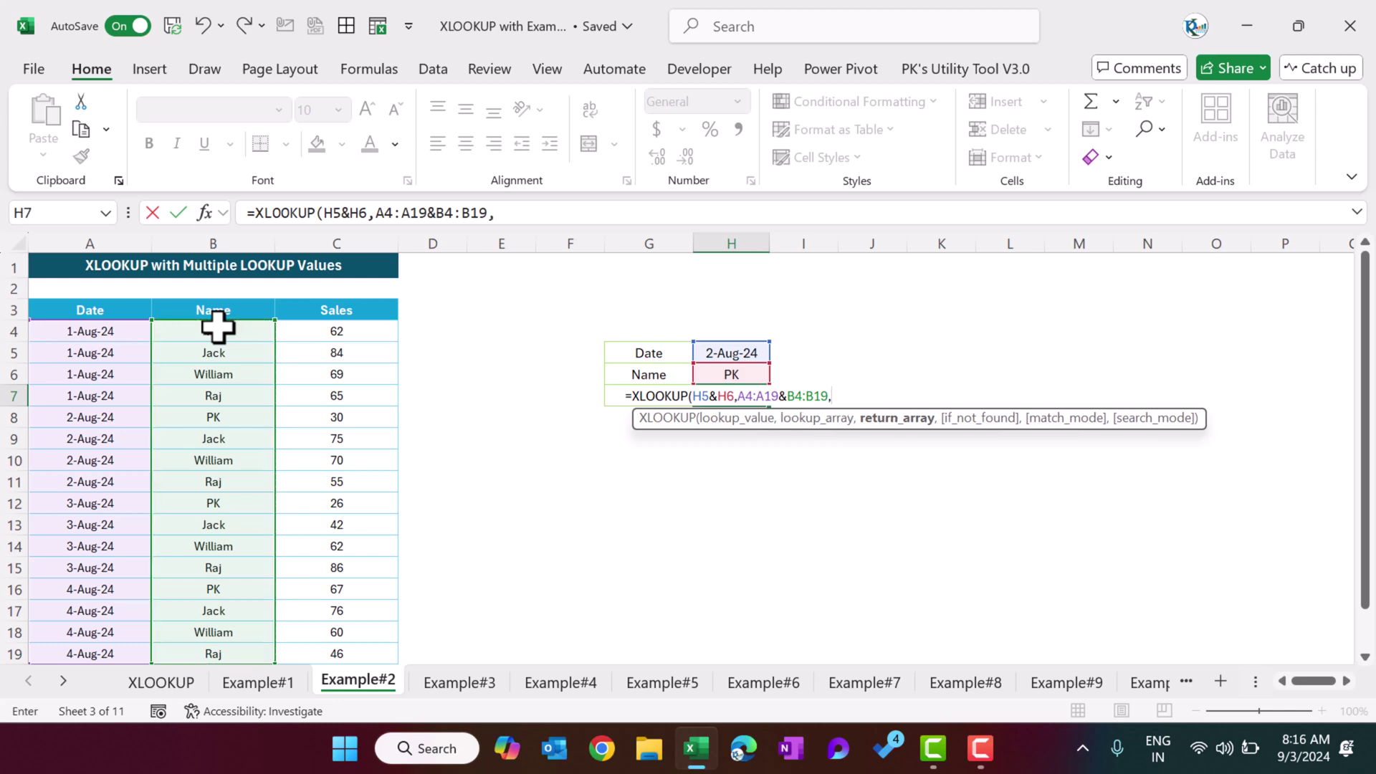
left_click(342, 333)
key("ctrl+shift+Down")
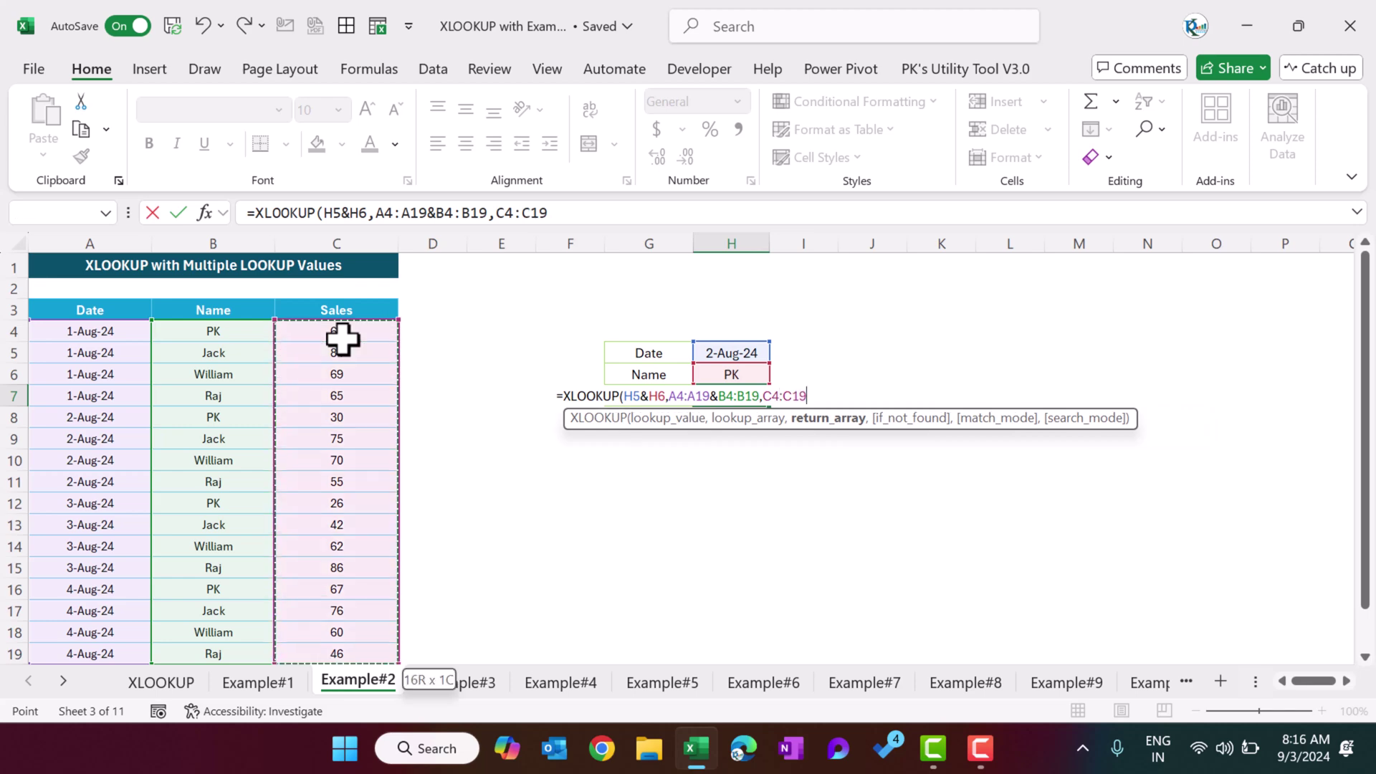
type(")")
key("Return")
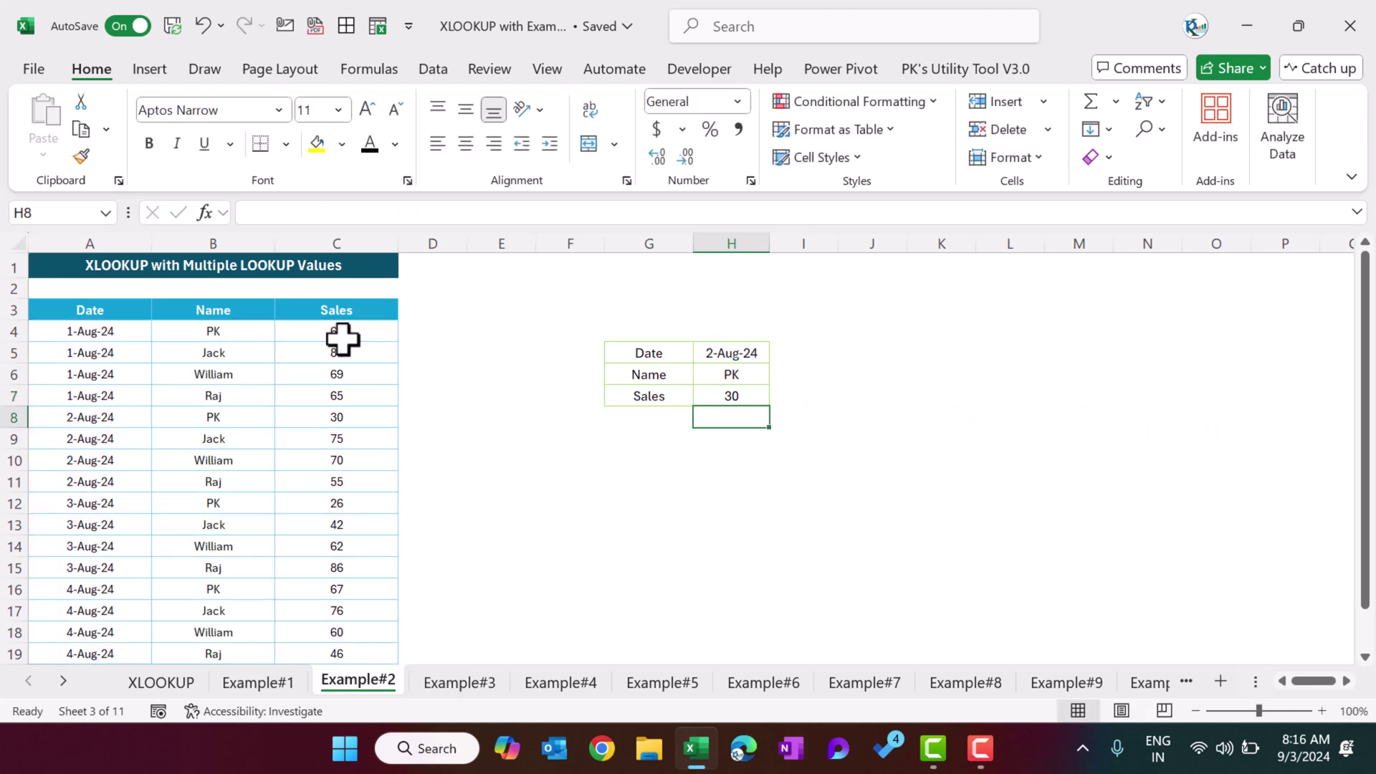
Set the H5 date to 1-Aug-24, confirm PK's 62 in row 4, and open Example#3.
left_click(741, 357)
type("1aug")
key("Return")
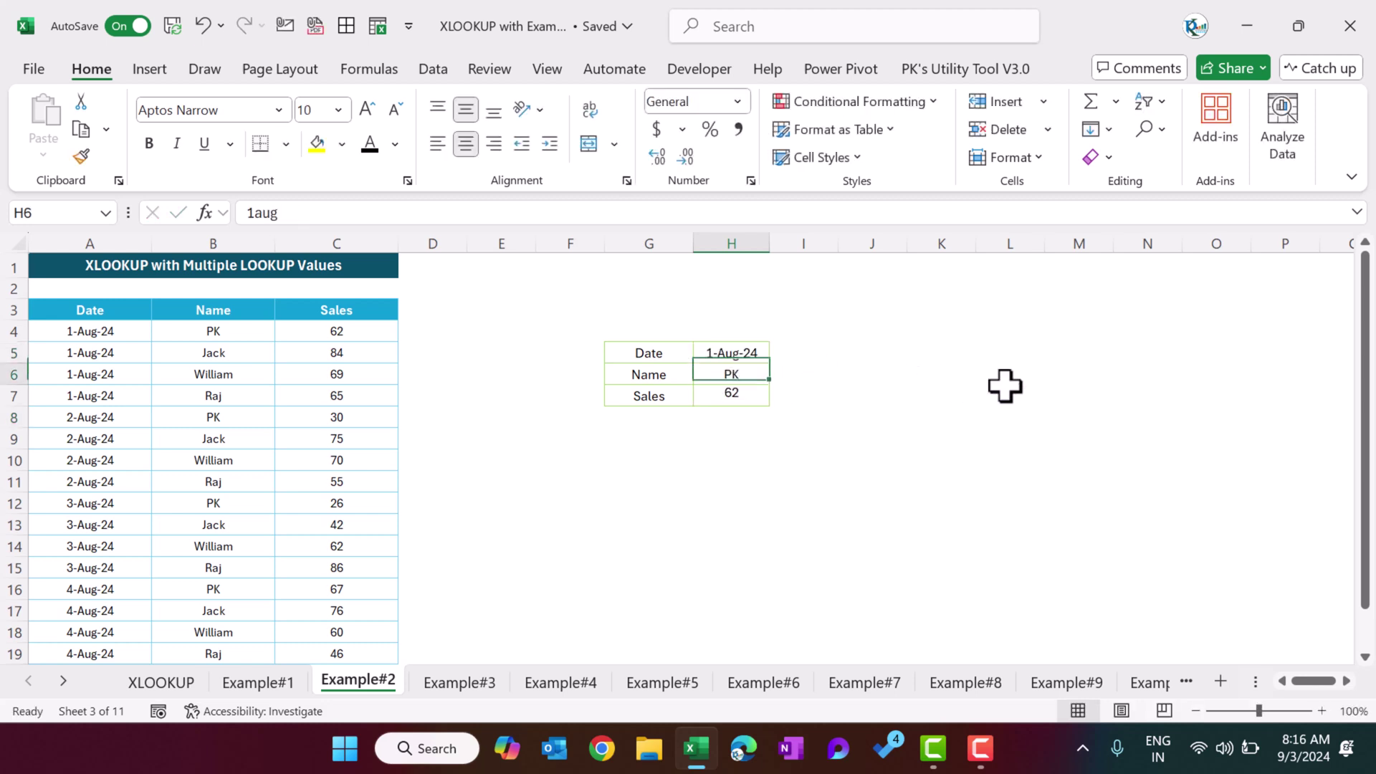
left_click_drag(84, 331, 315, 331)
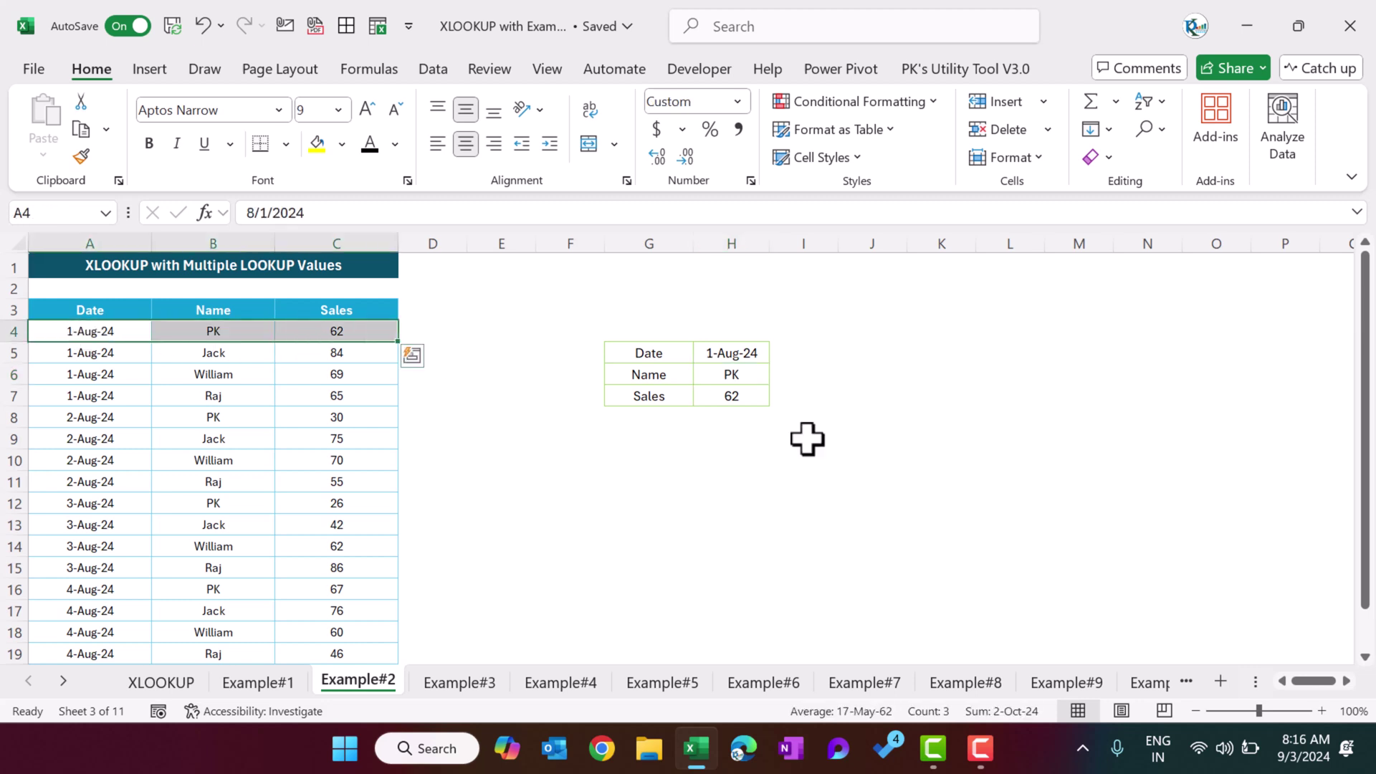
left_click(872, 463)
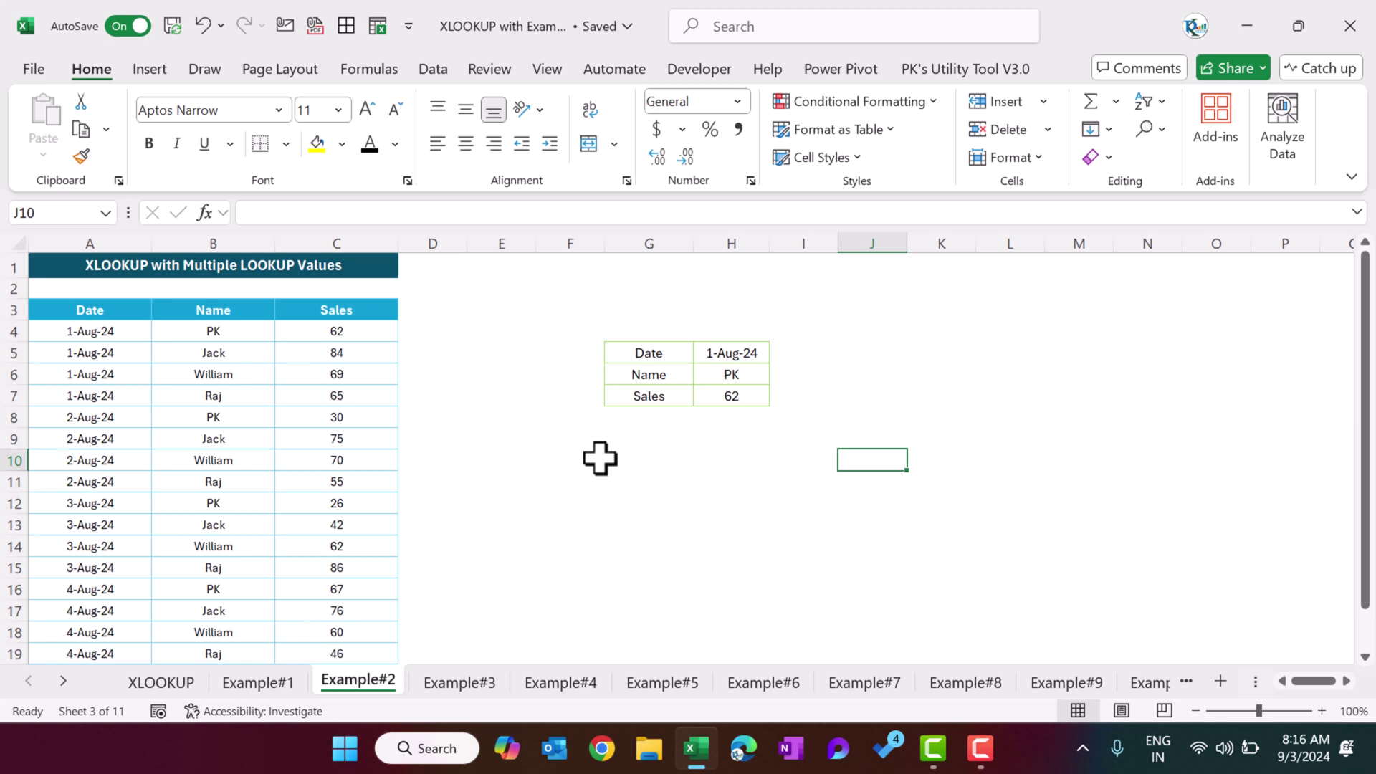
left_click(473, 685)
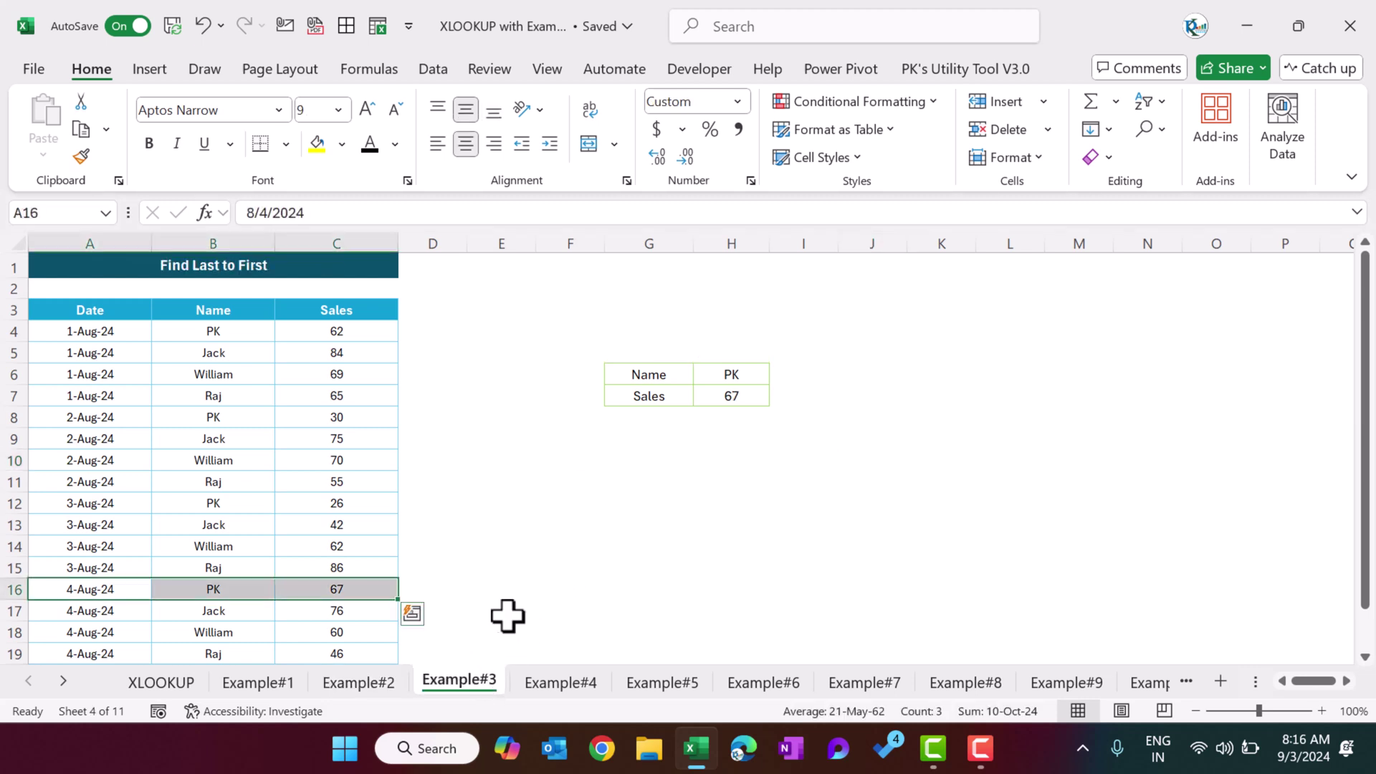
left_click(674, 545)
left_click(184, 267)
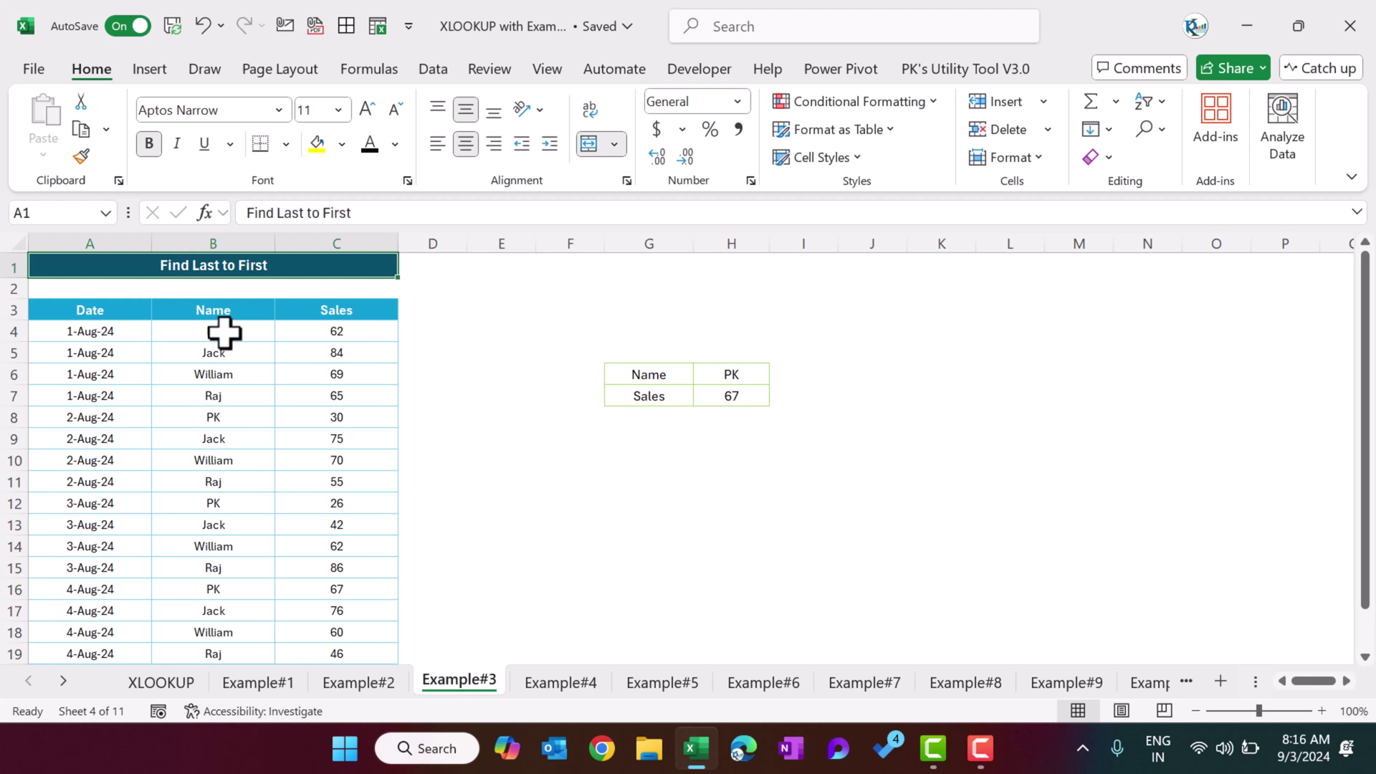
mouse_move(651, 376)
left_mouse_down()
mouse_move(817, 374)
mouse_move(639, 369)
left_mouse_up()
left_click(944, 435)
left_click(418, 455)
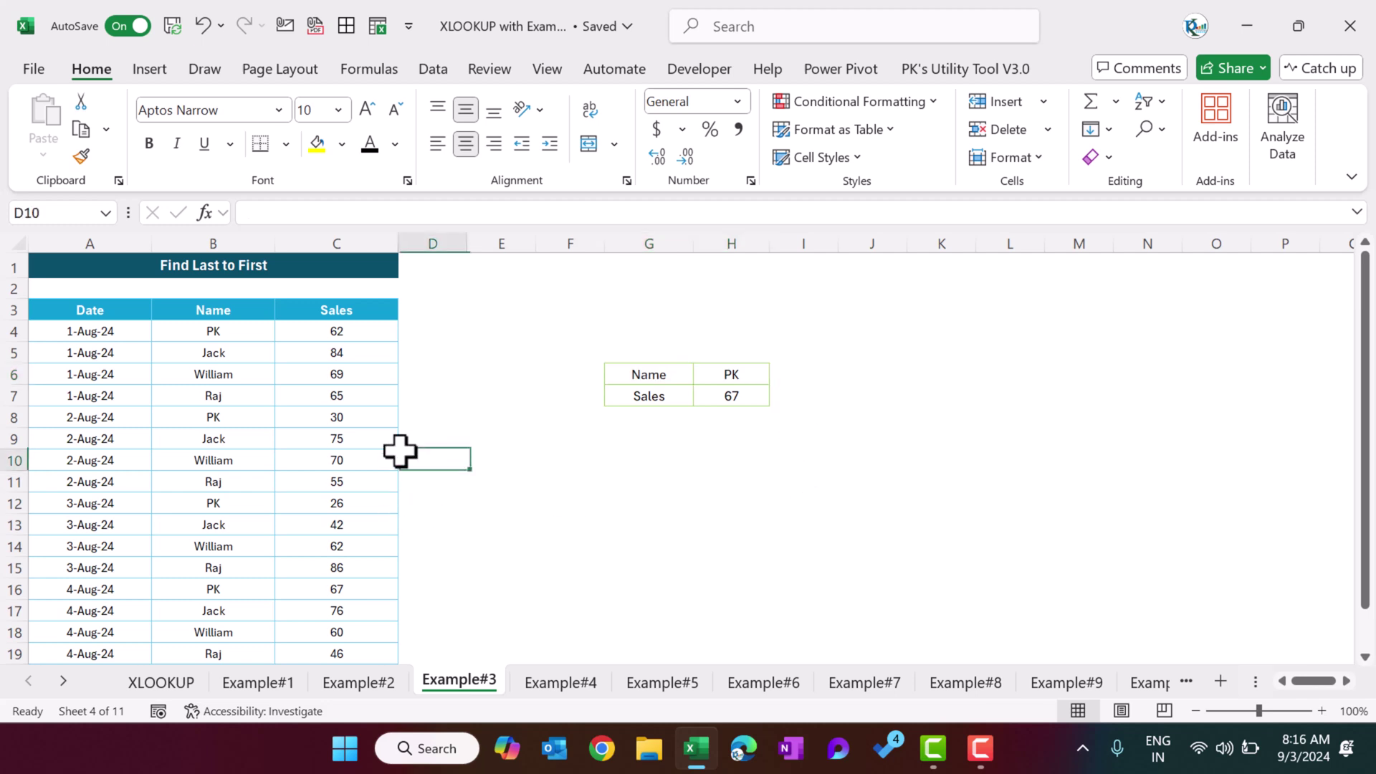
scroll(224, 416, "down", 2)
left_click_drag(71, 461, 310, 467)
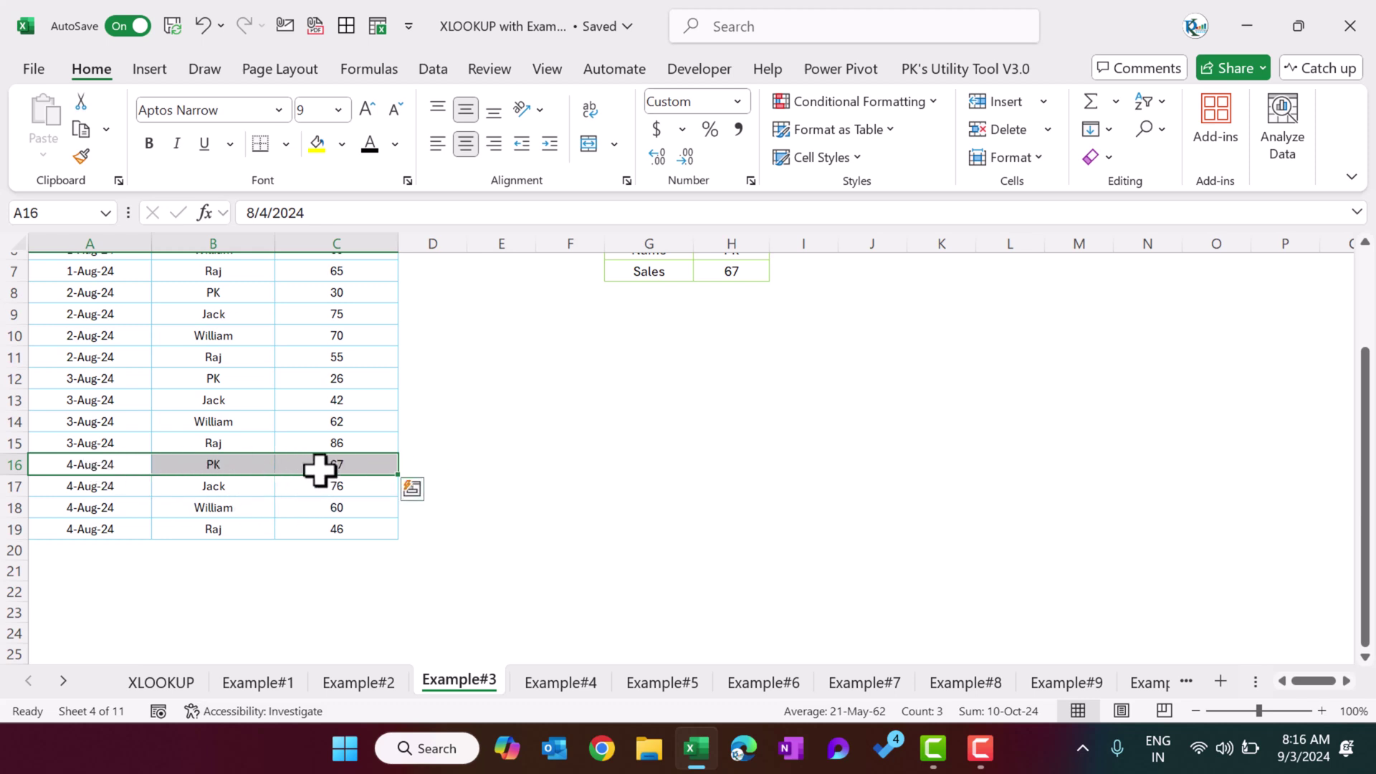
scroll(776, 511, "up", 2)
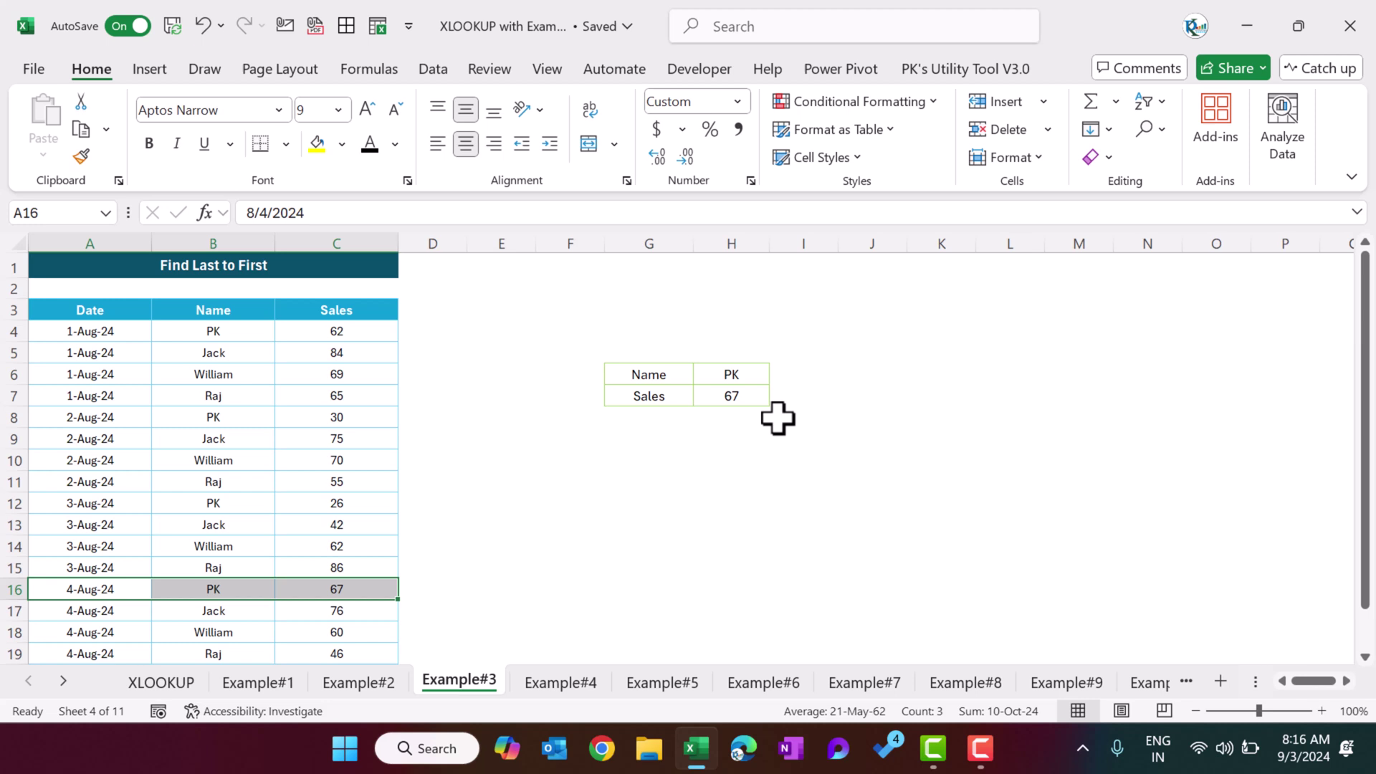
left_click(886, 415)
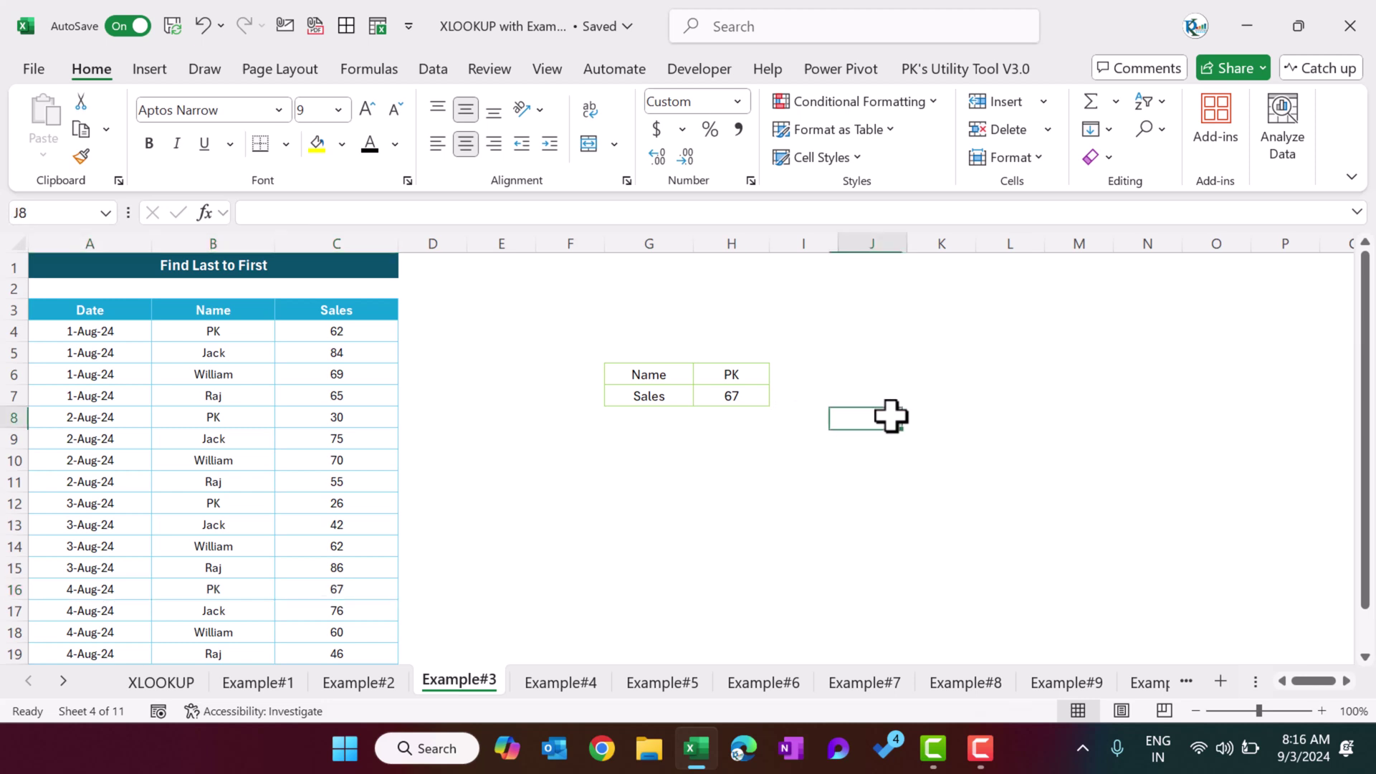
left_click(766, 397)
Rebuild H7 as =XLOOKUP(H6,B4:B19,C4:C19), returning 62 for PK.
key("Delete")
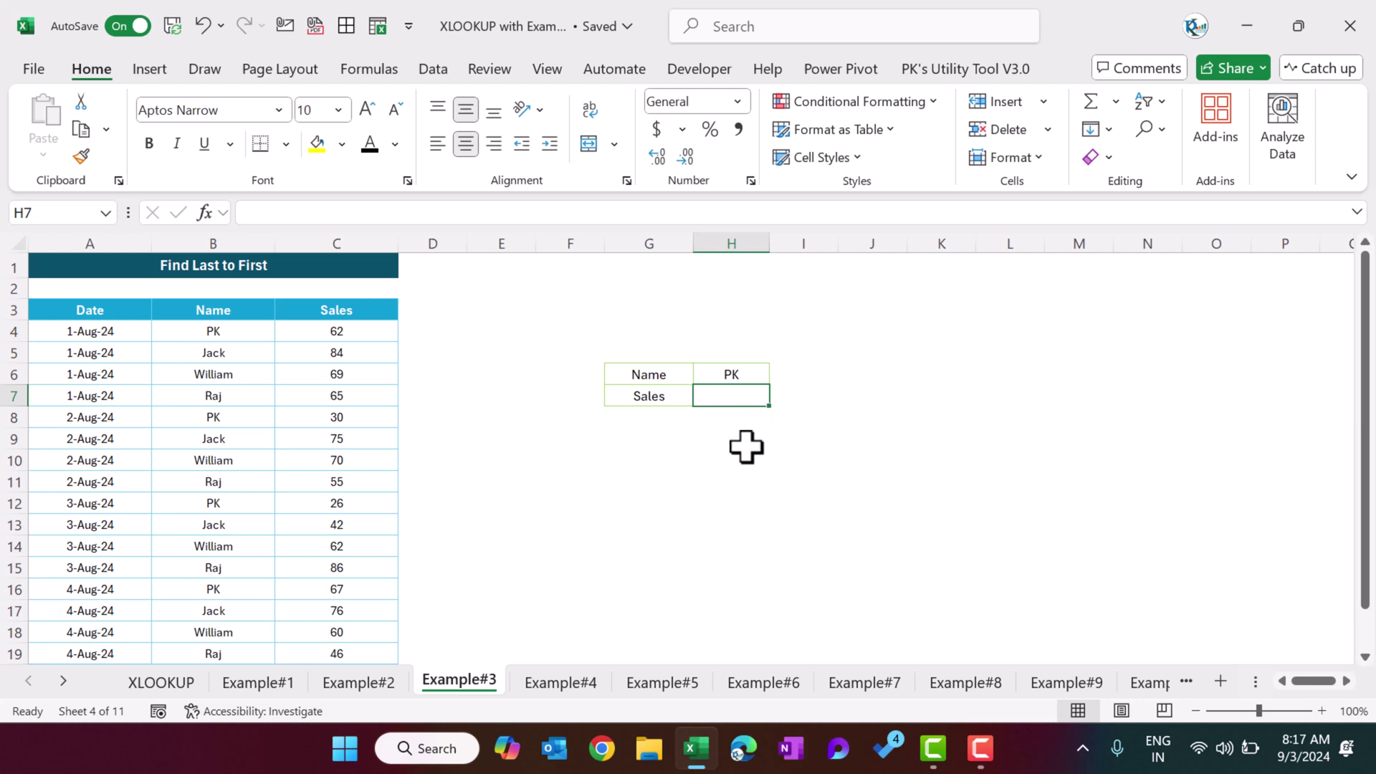
type("=xl")
key("Tab")
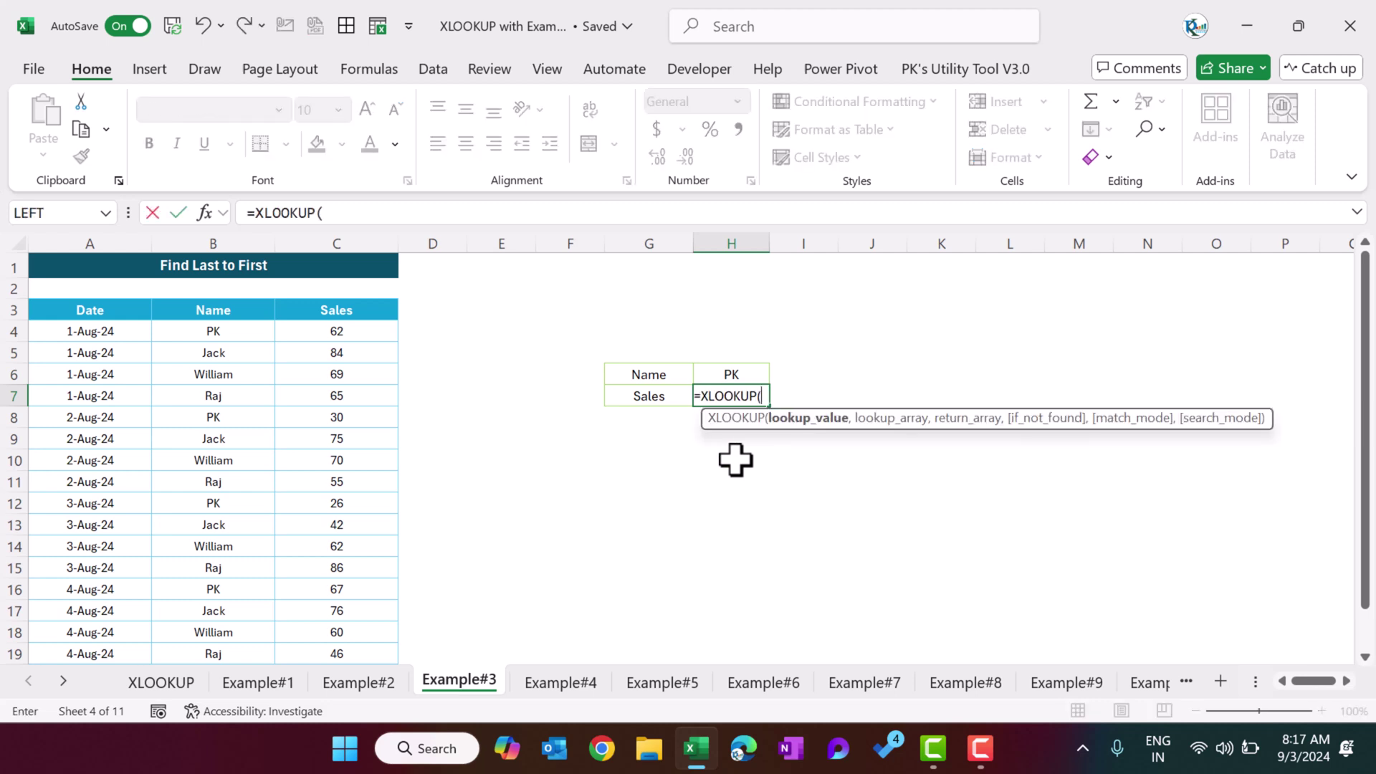
left_click(747, 371)
type(",")
left_click(244, 326)
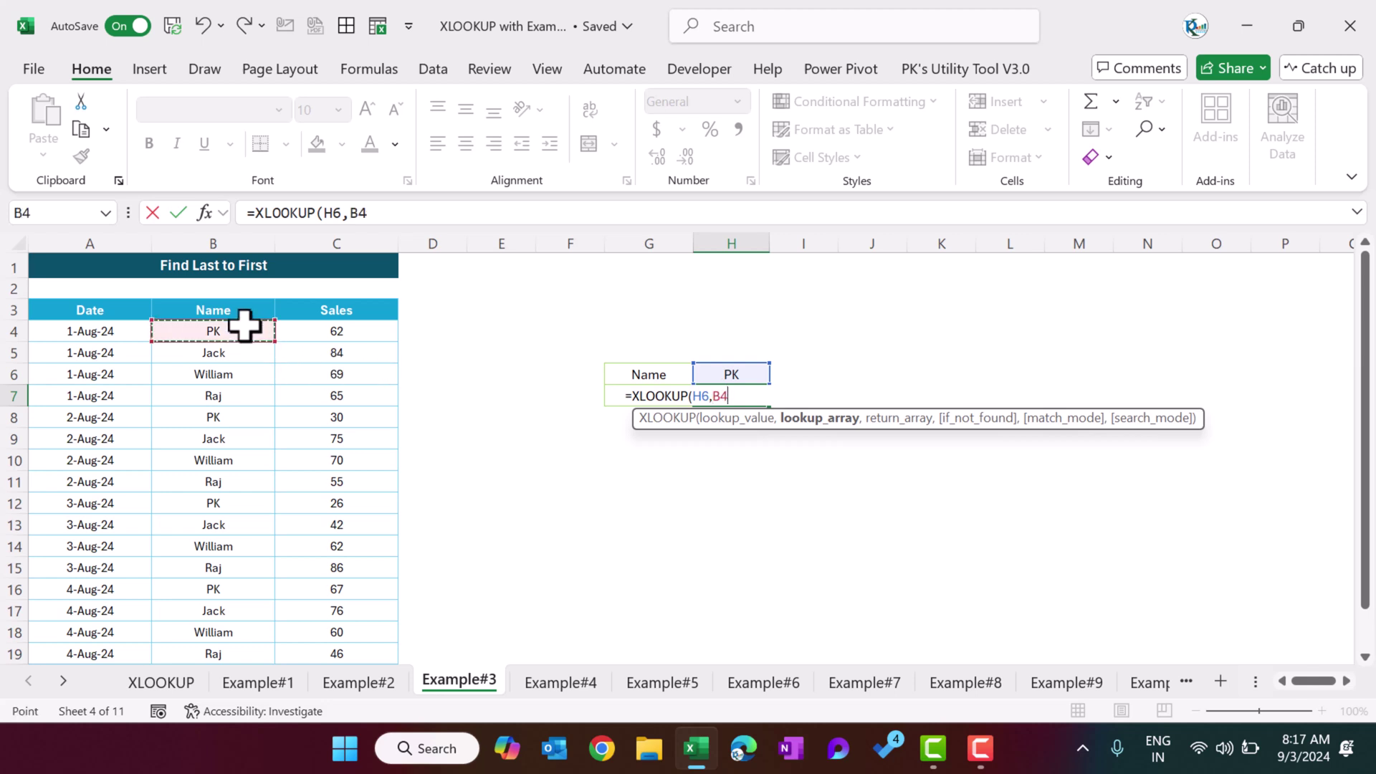
key("ctrl+shift+Down")
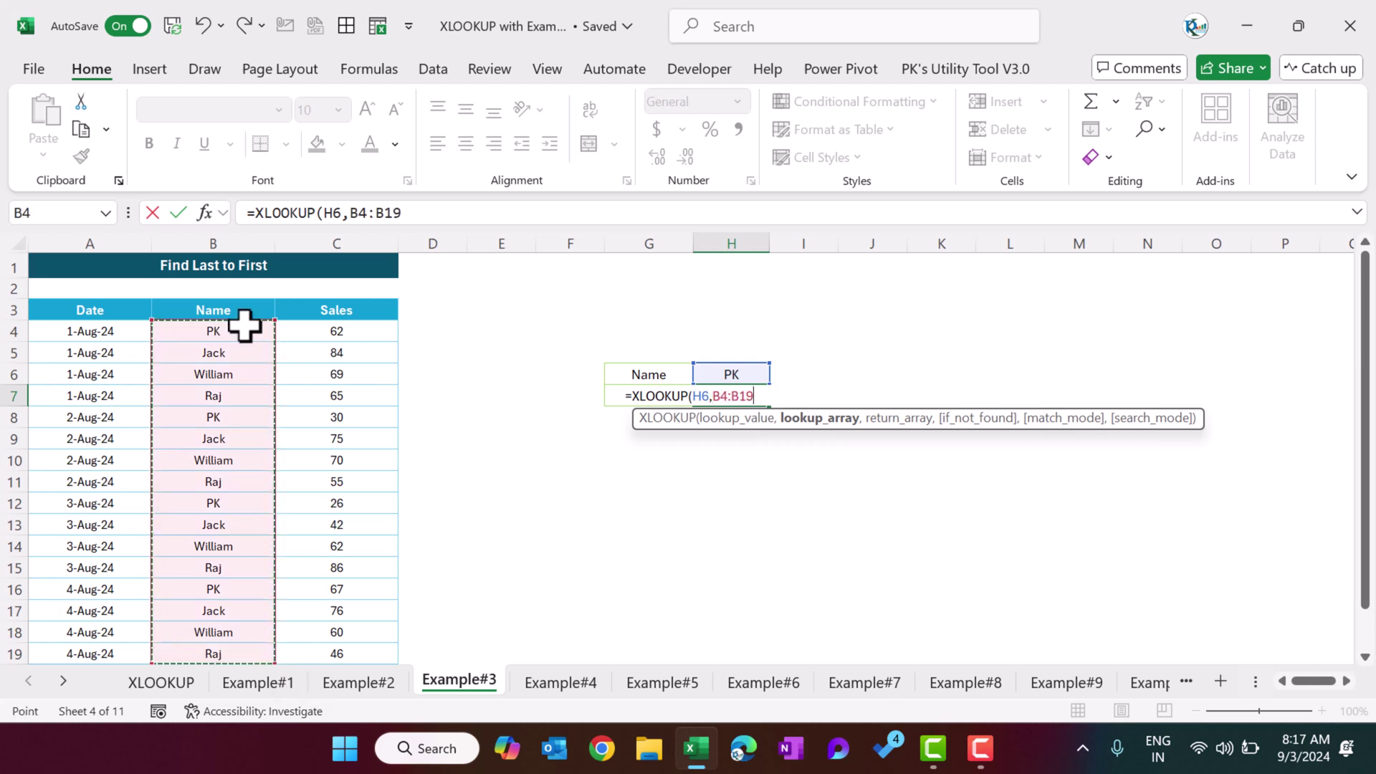
type(",")
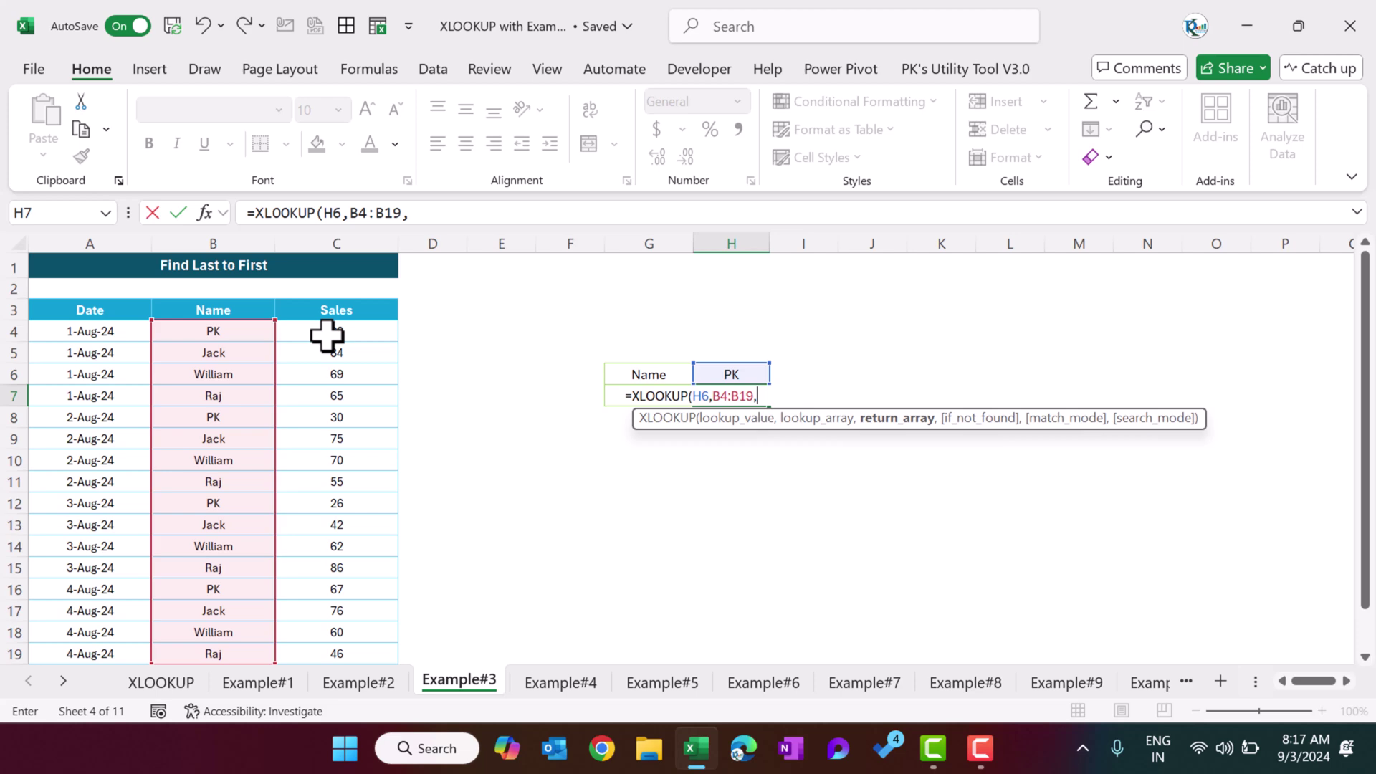
left_click(329, 332)
key("ctrl+shift+Down")
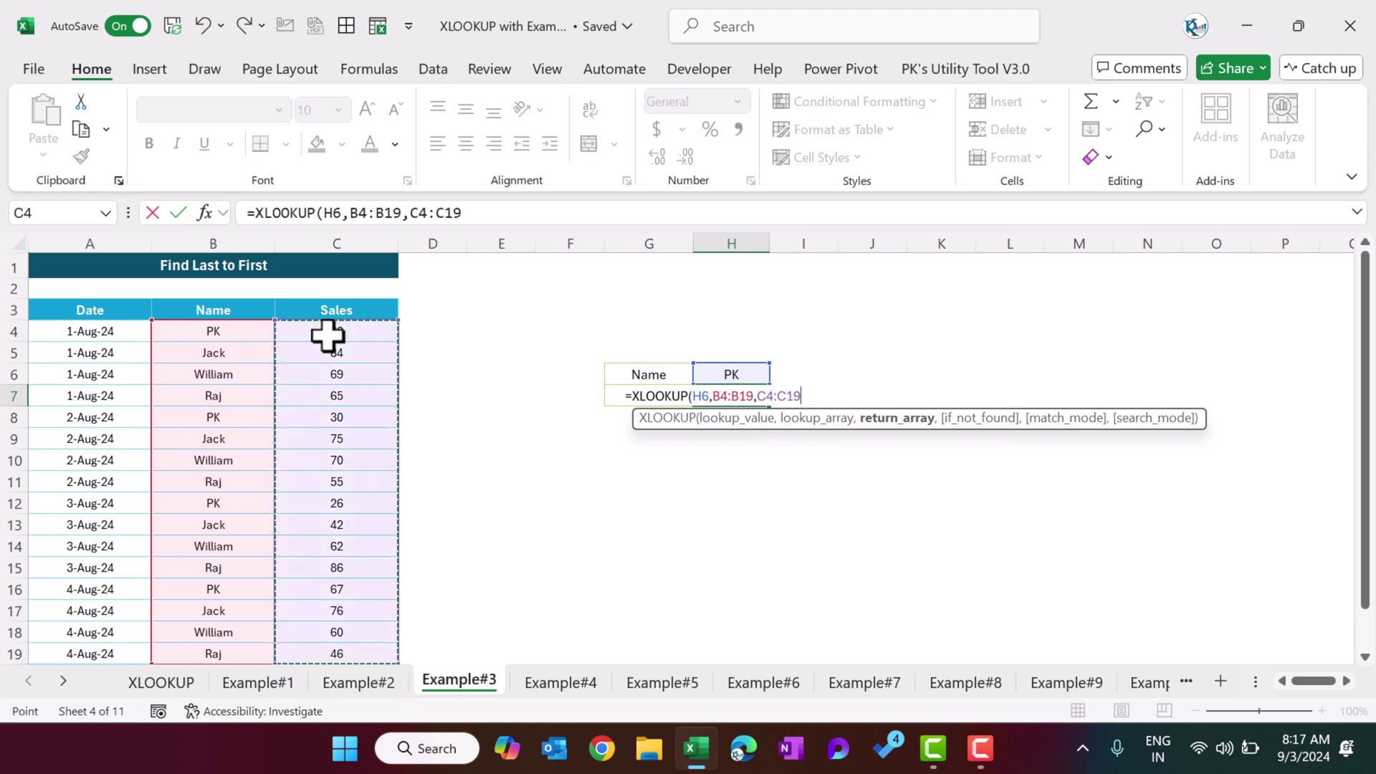
type(")")
key("Return")
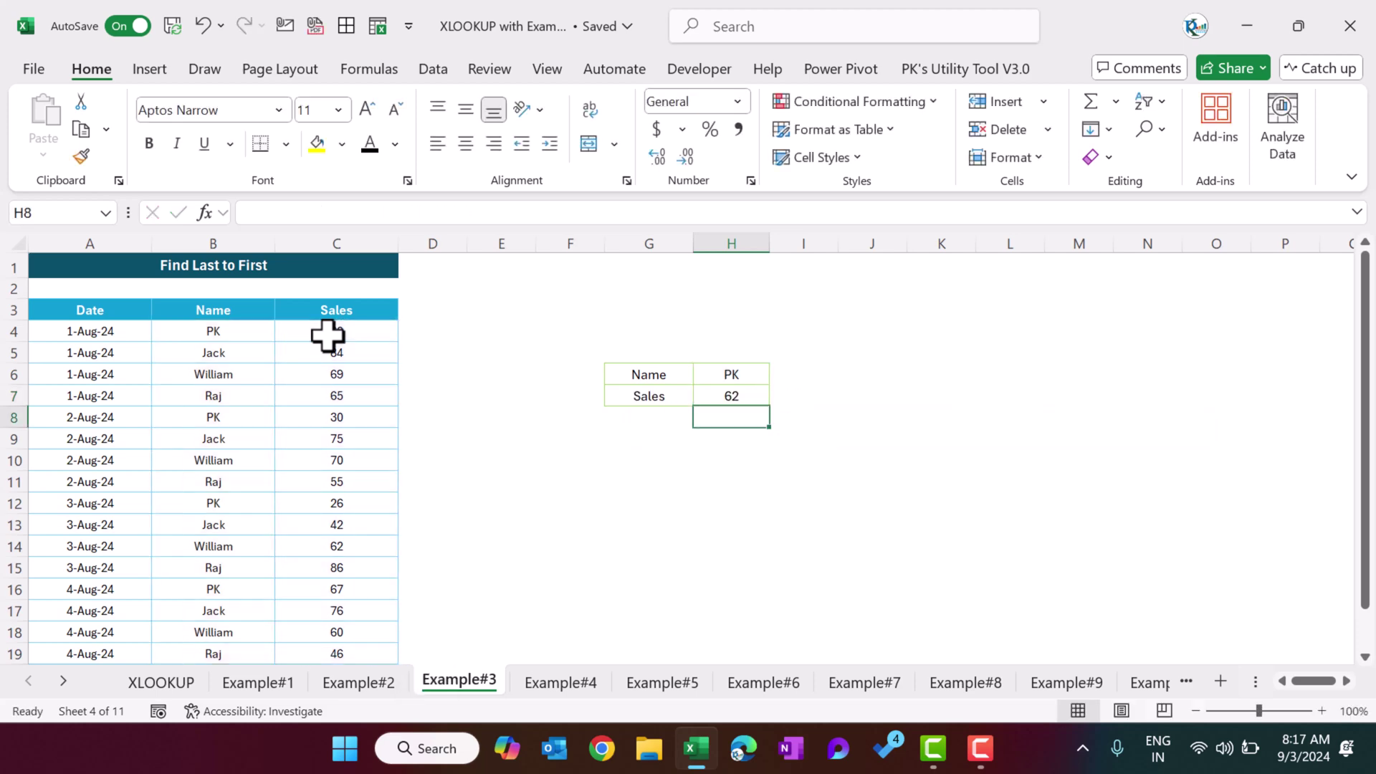
Change the lookup name in H6 to Jack, whose first sales row shows 84.
left_click(720, 372)
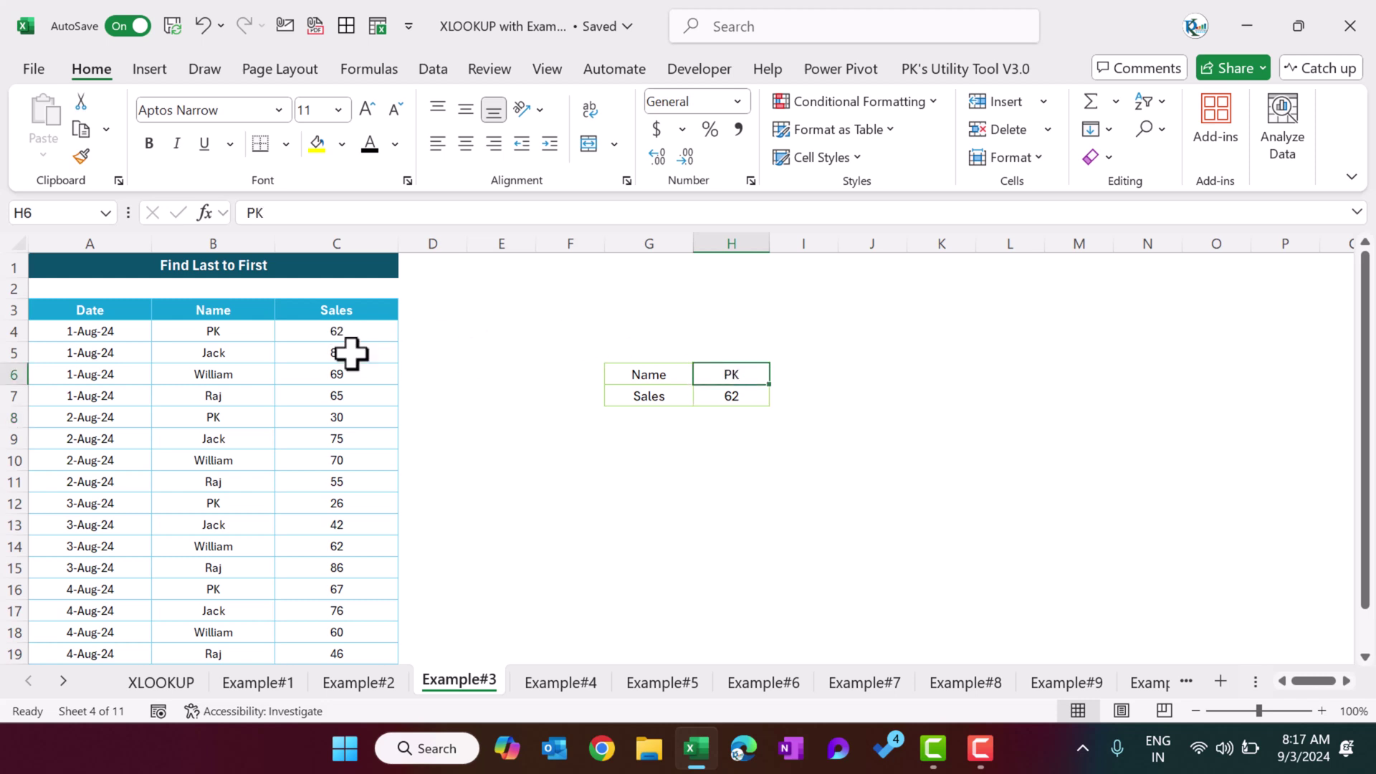
left_click_drag(215, 332, 342, 331)
left_click(712, 371)
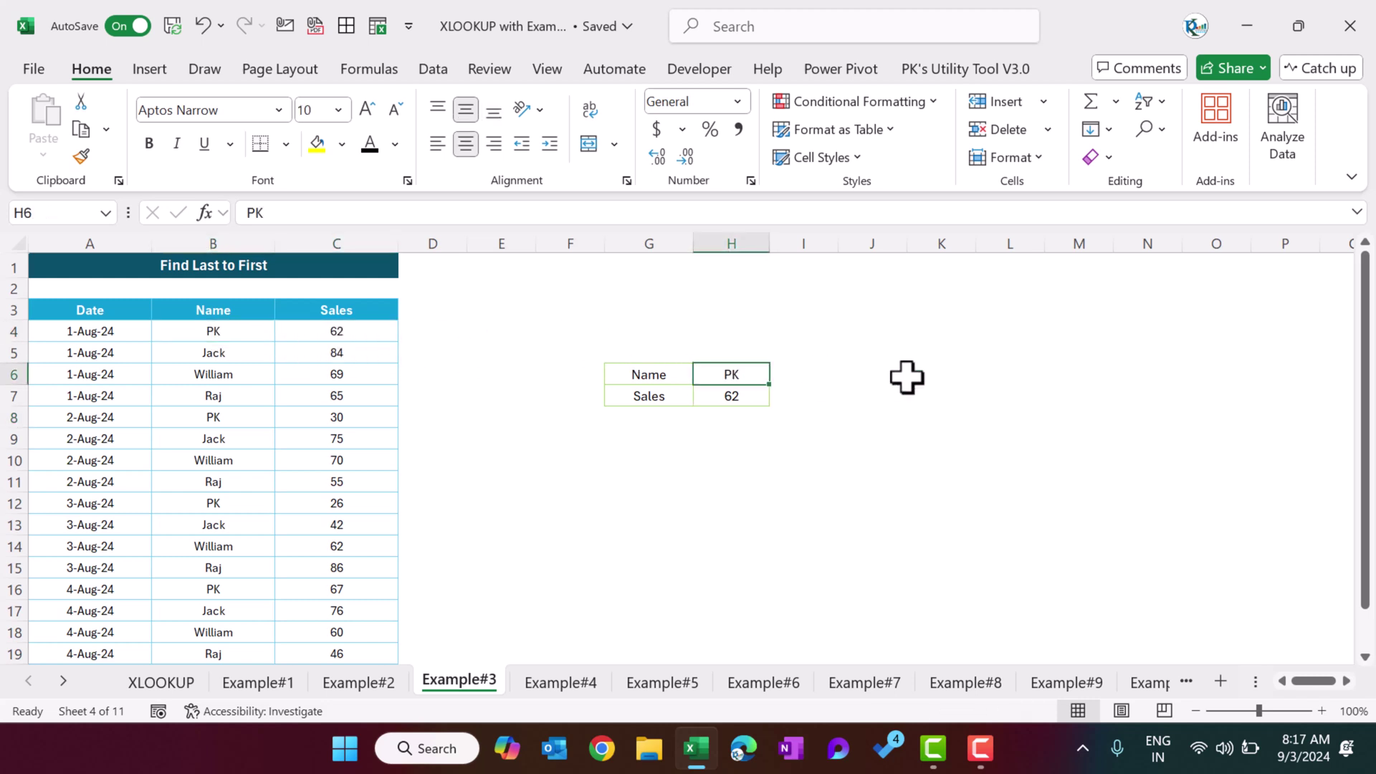
key("BackSpace")
key("BackSpace")
type("Jack")
key("Return")
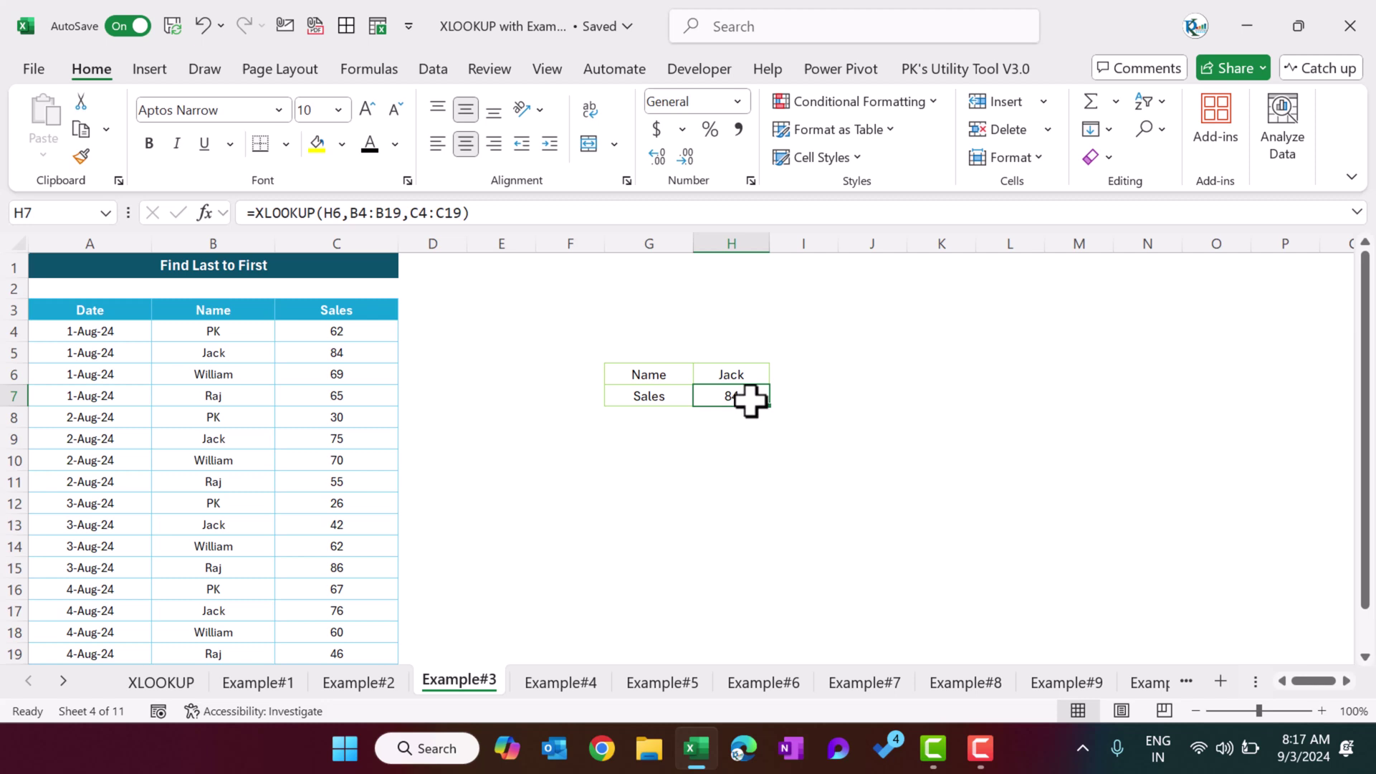
left_click_drag(234, 358, 345, 355)
Add search mode -1 (last-to-first) to H7's XLOOKUP so Jack returns 76.
left_click(738, 394)
left_click(460, 213)
type(",")
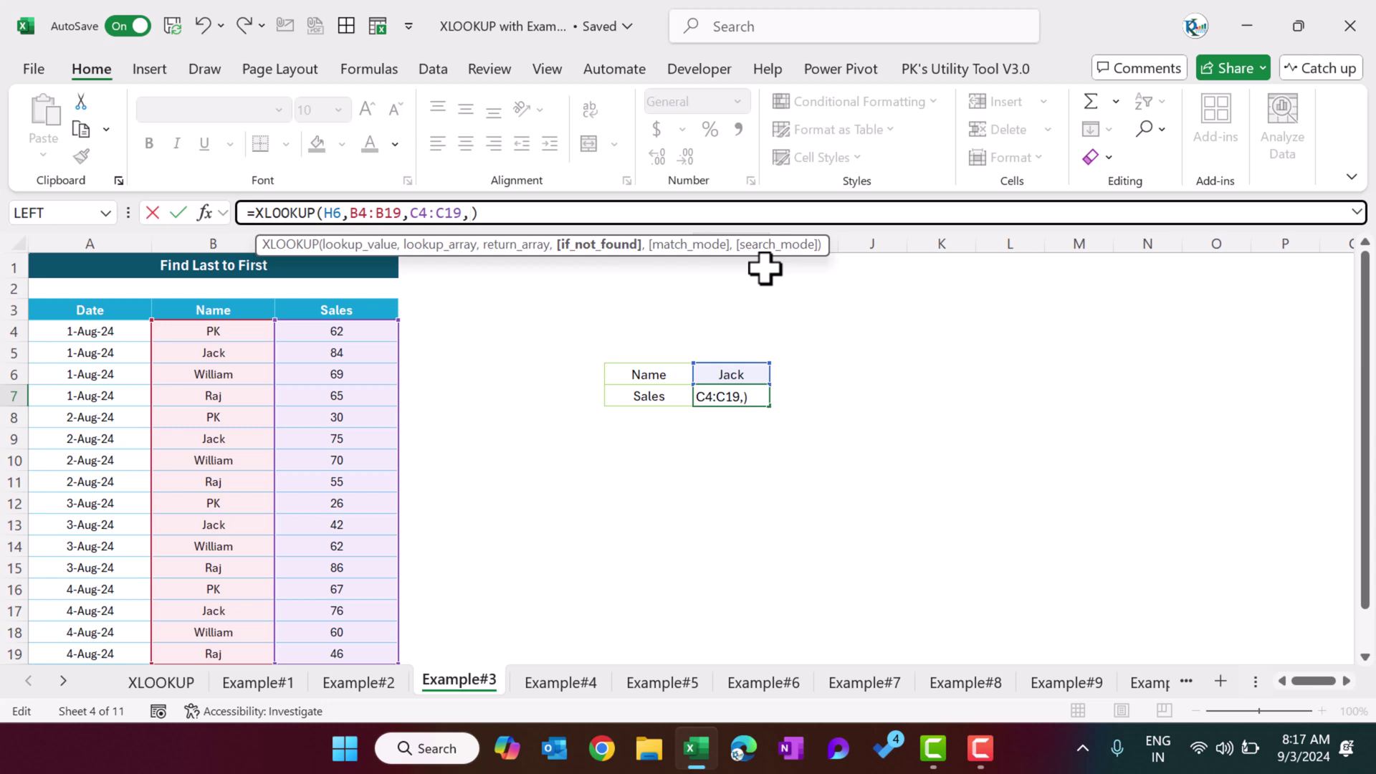
type(",")
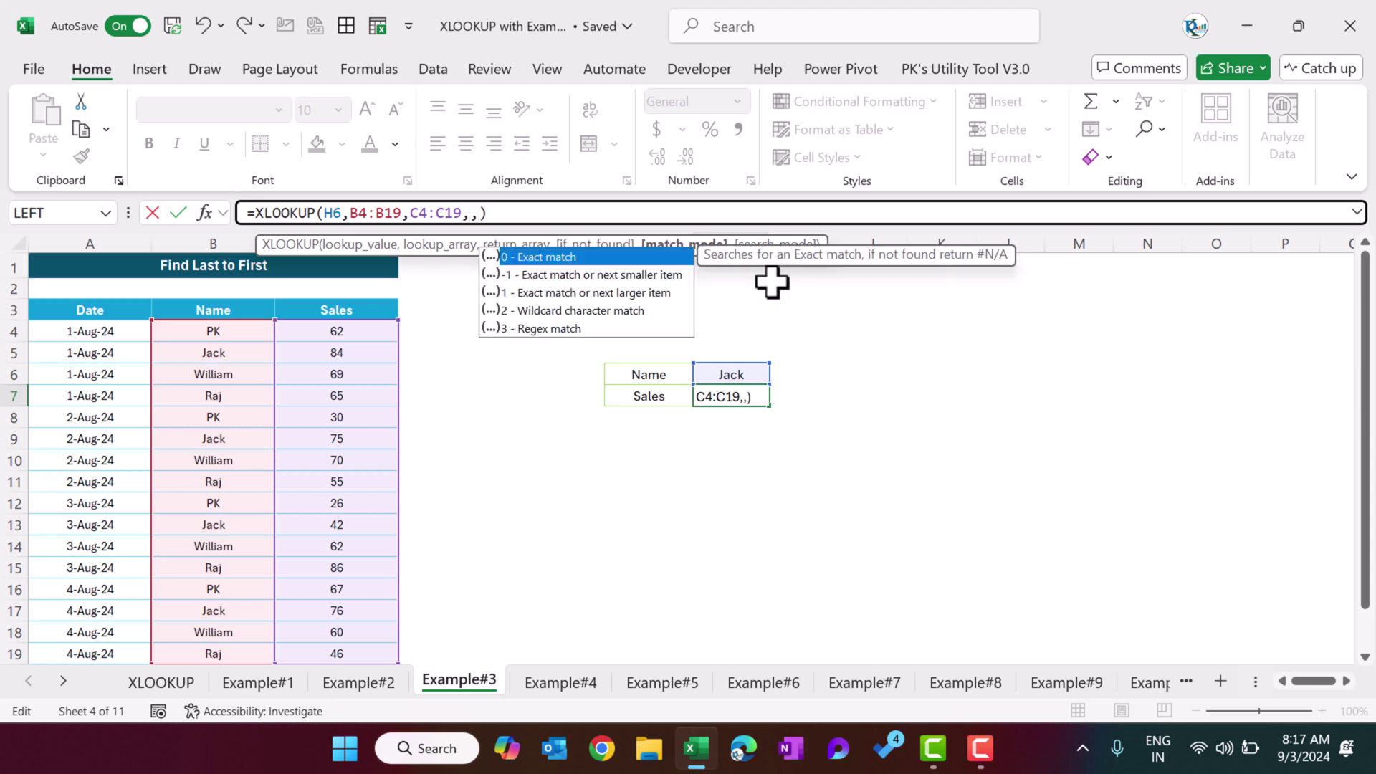
type(",")
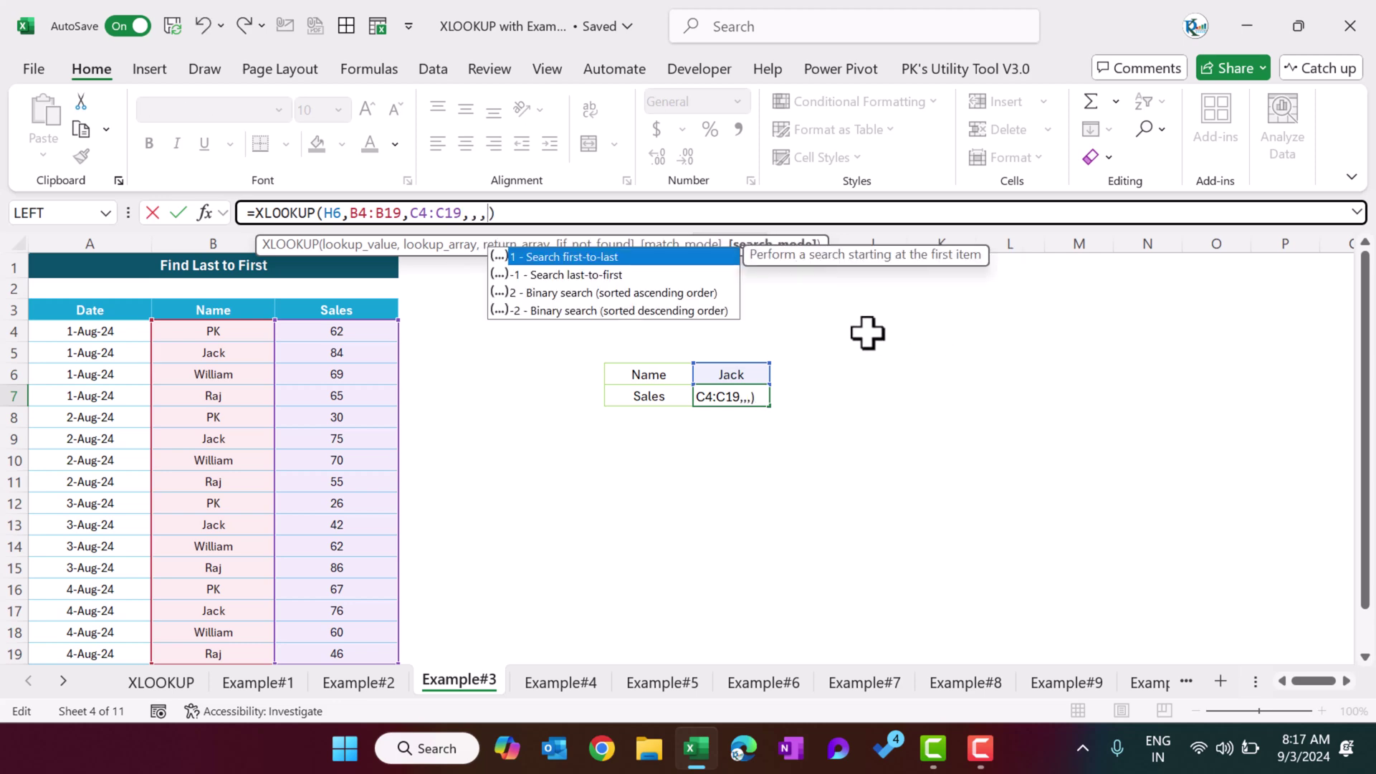
key("Down")
key("Tab")
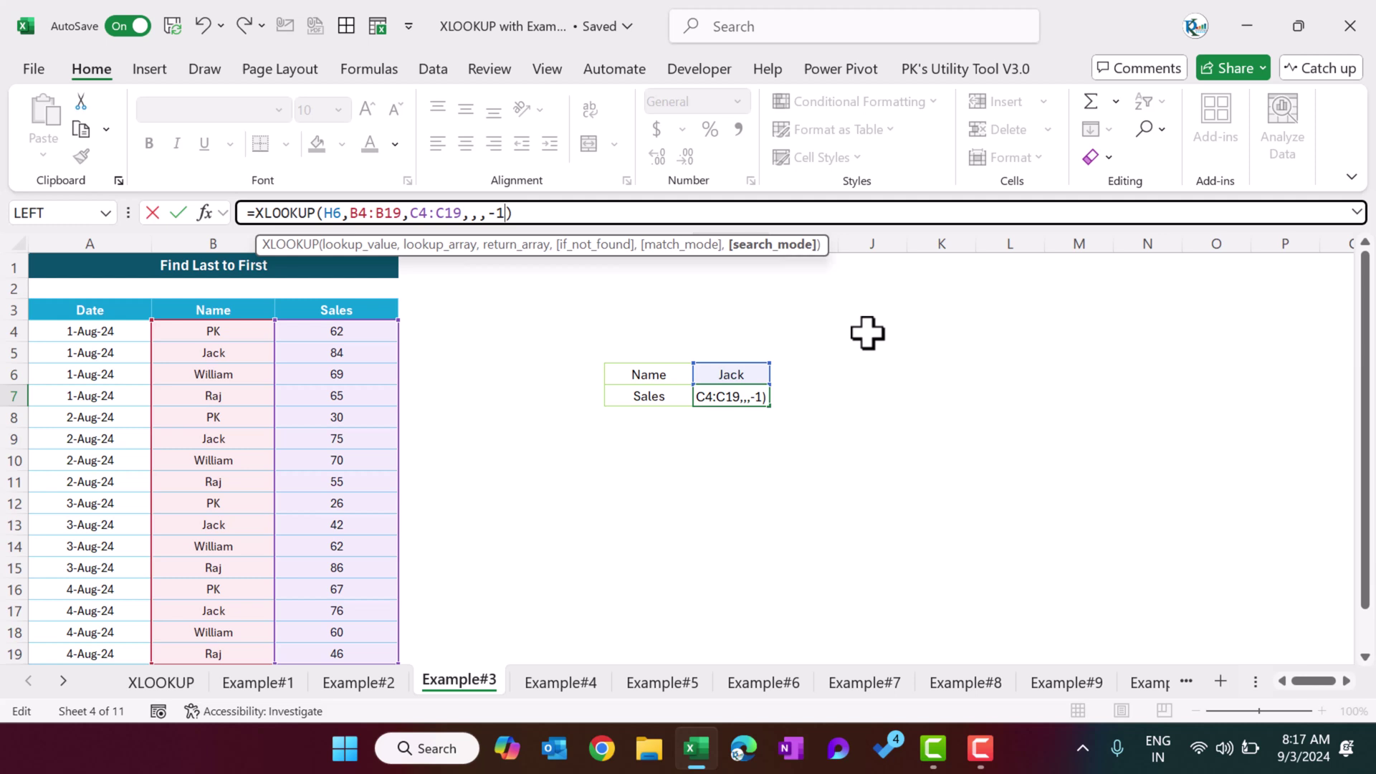
key("Return")
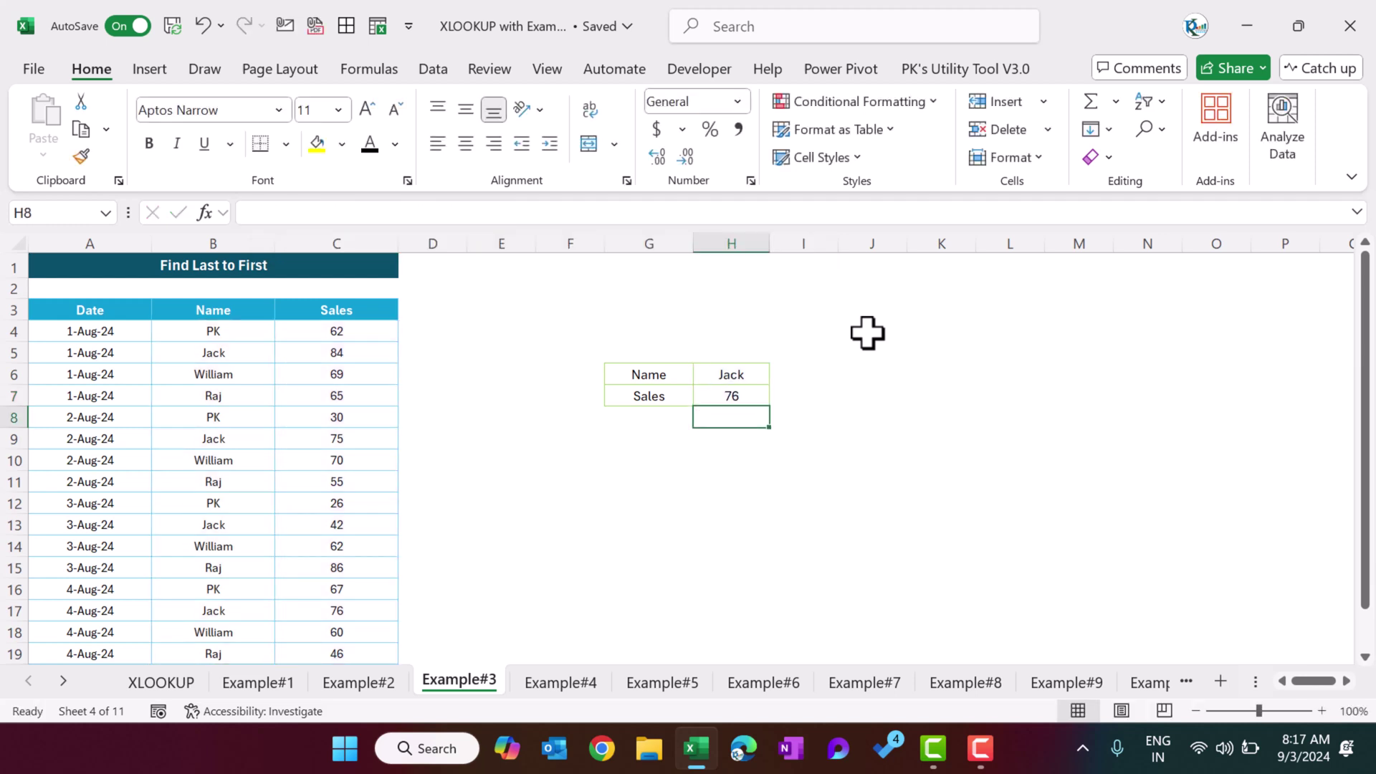
Verify Jack's last record in row 17 shows 76, then open the Example#4 Find Lastest Sales sheet.
left_click(738, 375)
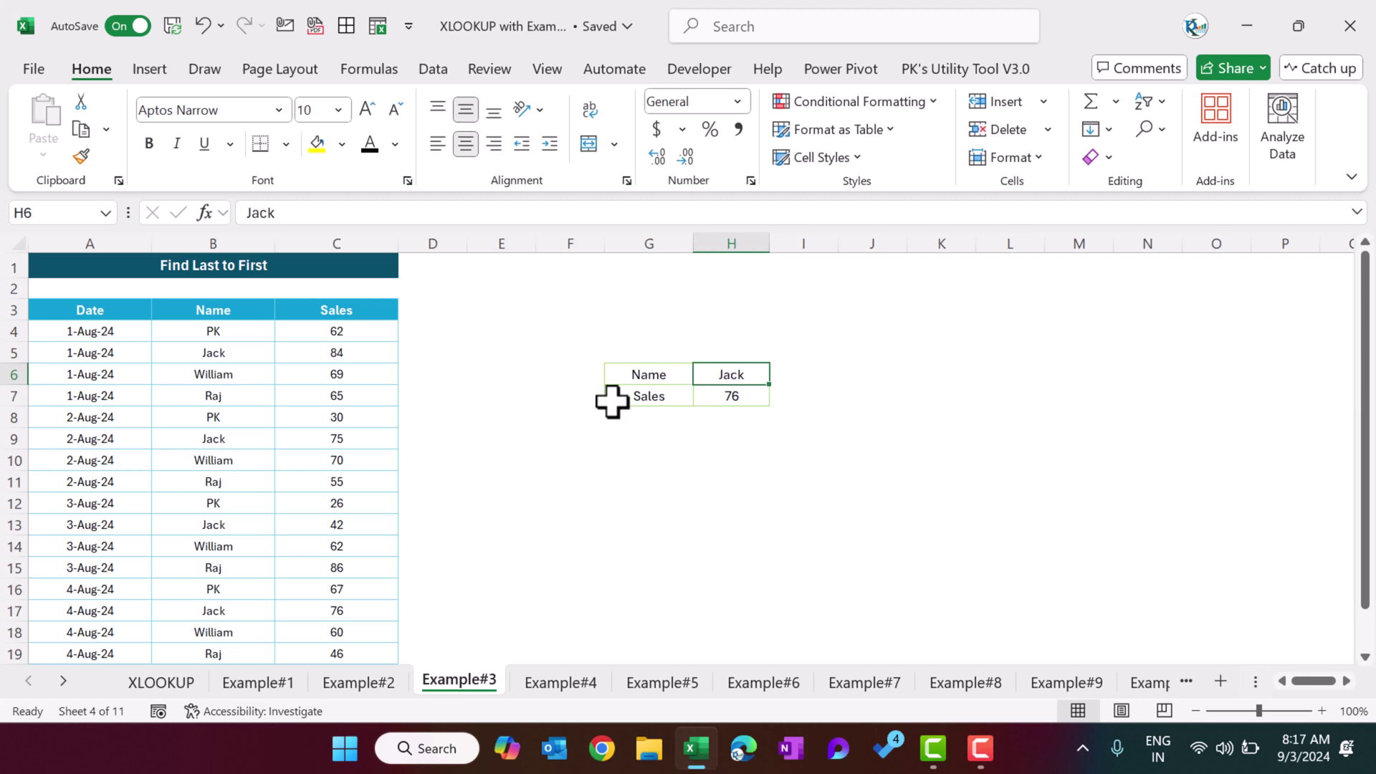
scroll(337, 450, "down", 2)
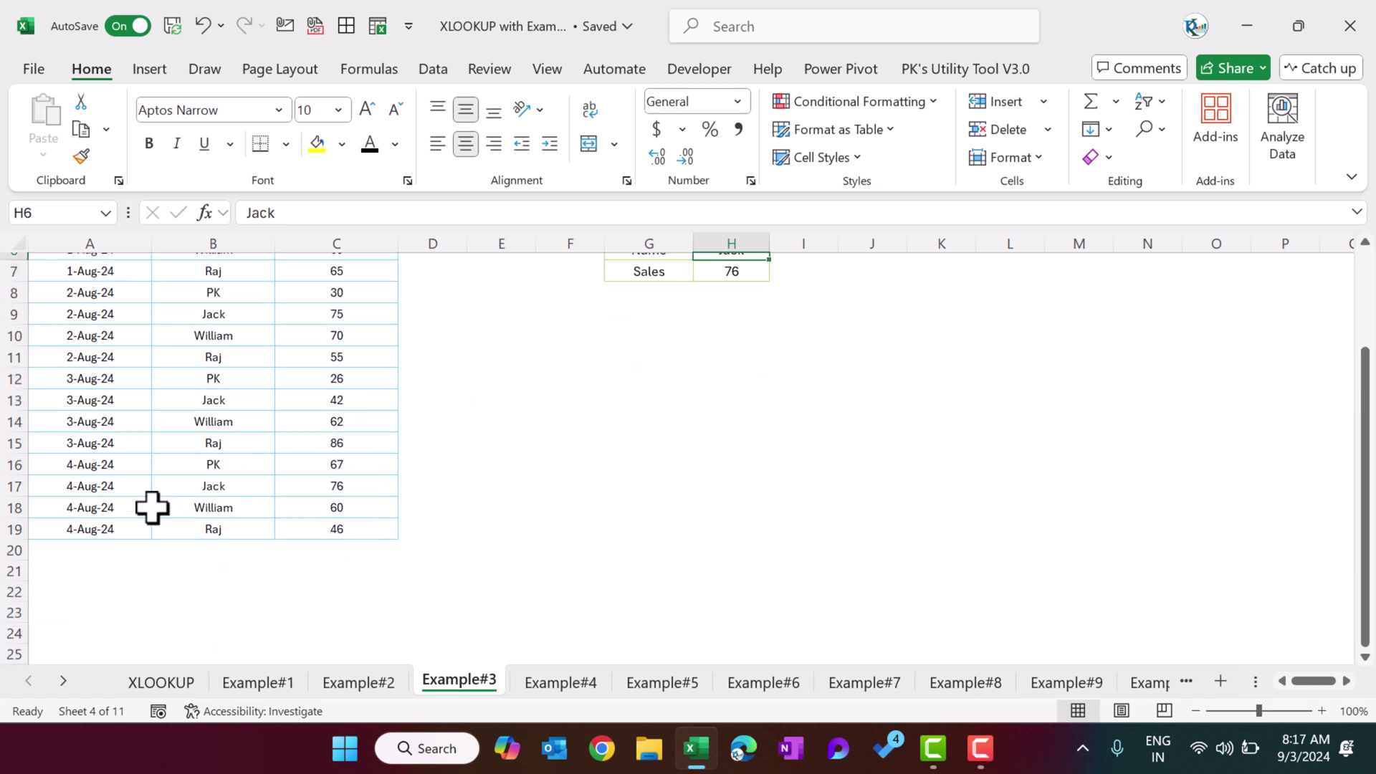
left_click_drag(77, 485, 356, 485)
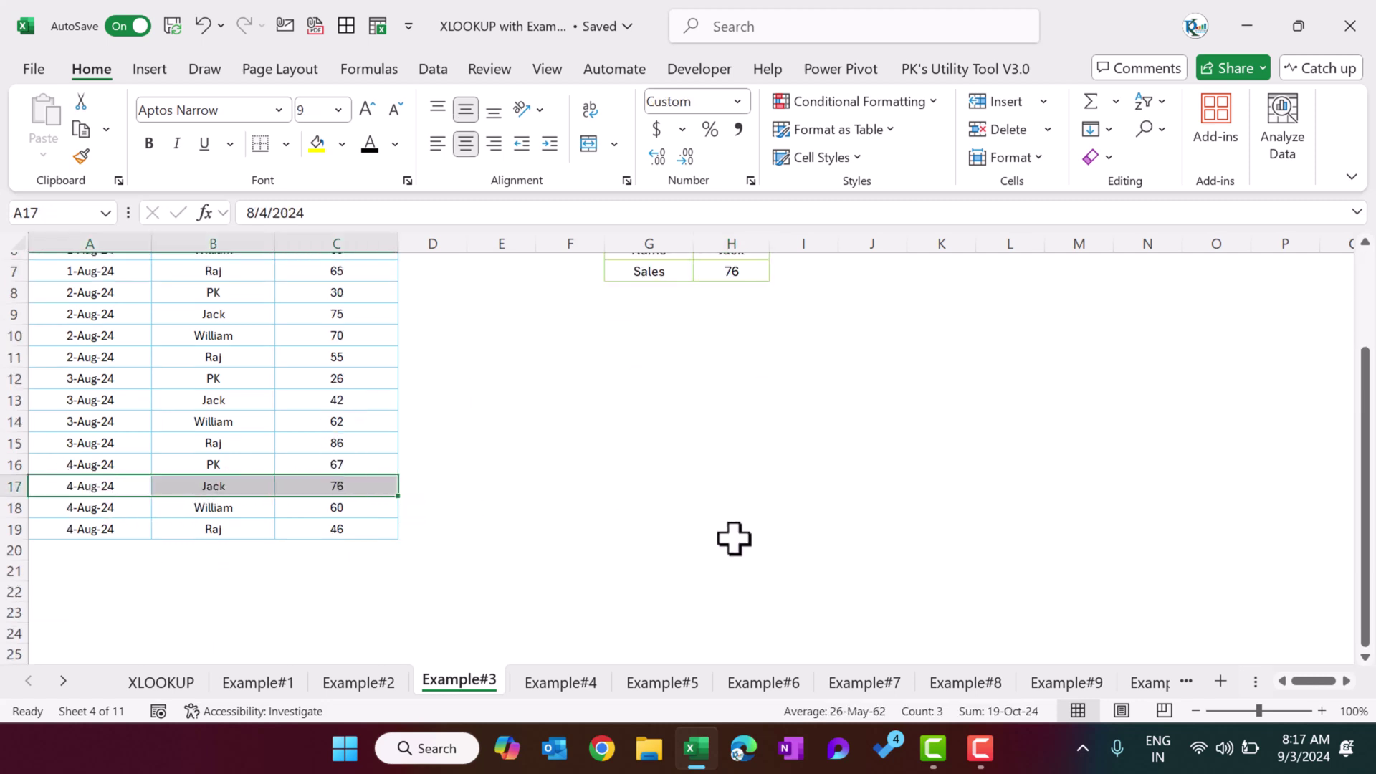
scroll(734, 538, "up", 1)
scroll(758, 358, "up", 1)
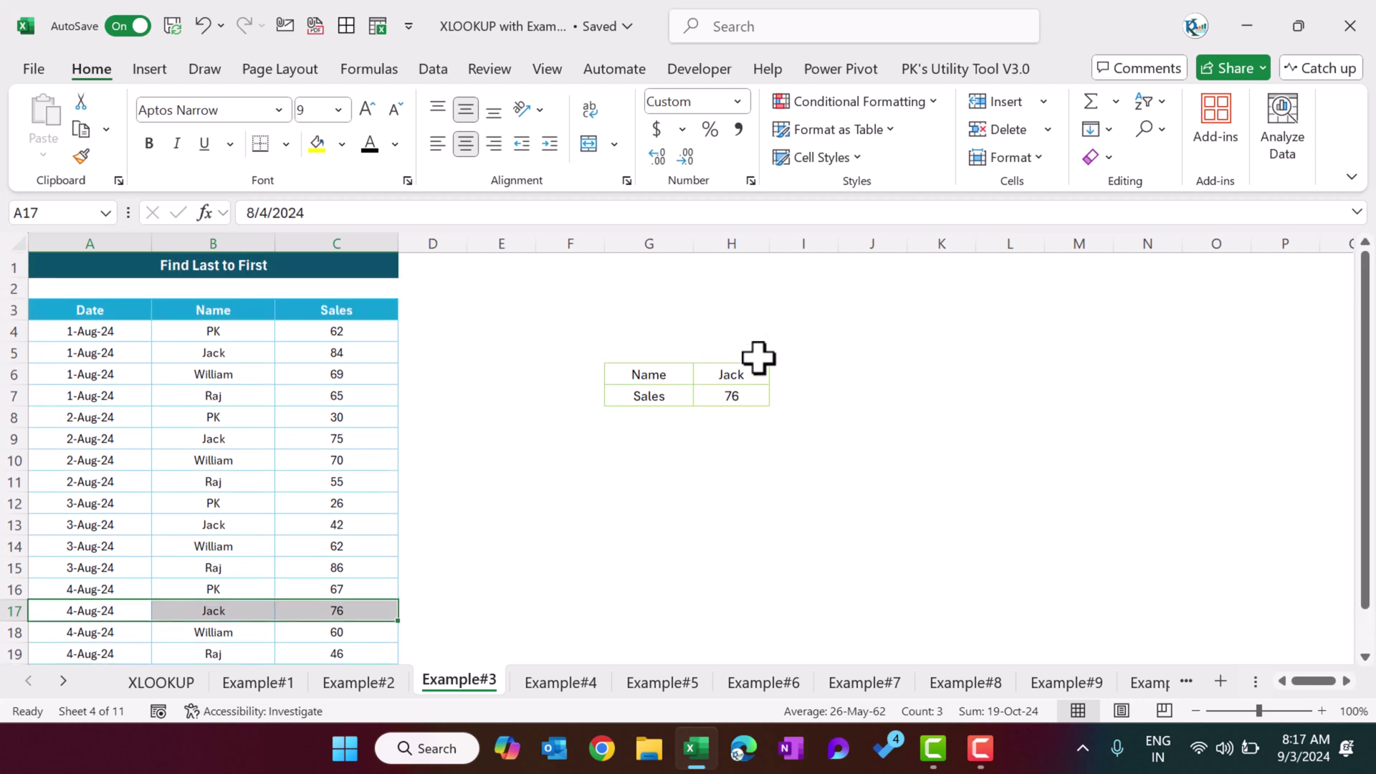
left_click(710, 311)
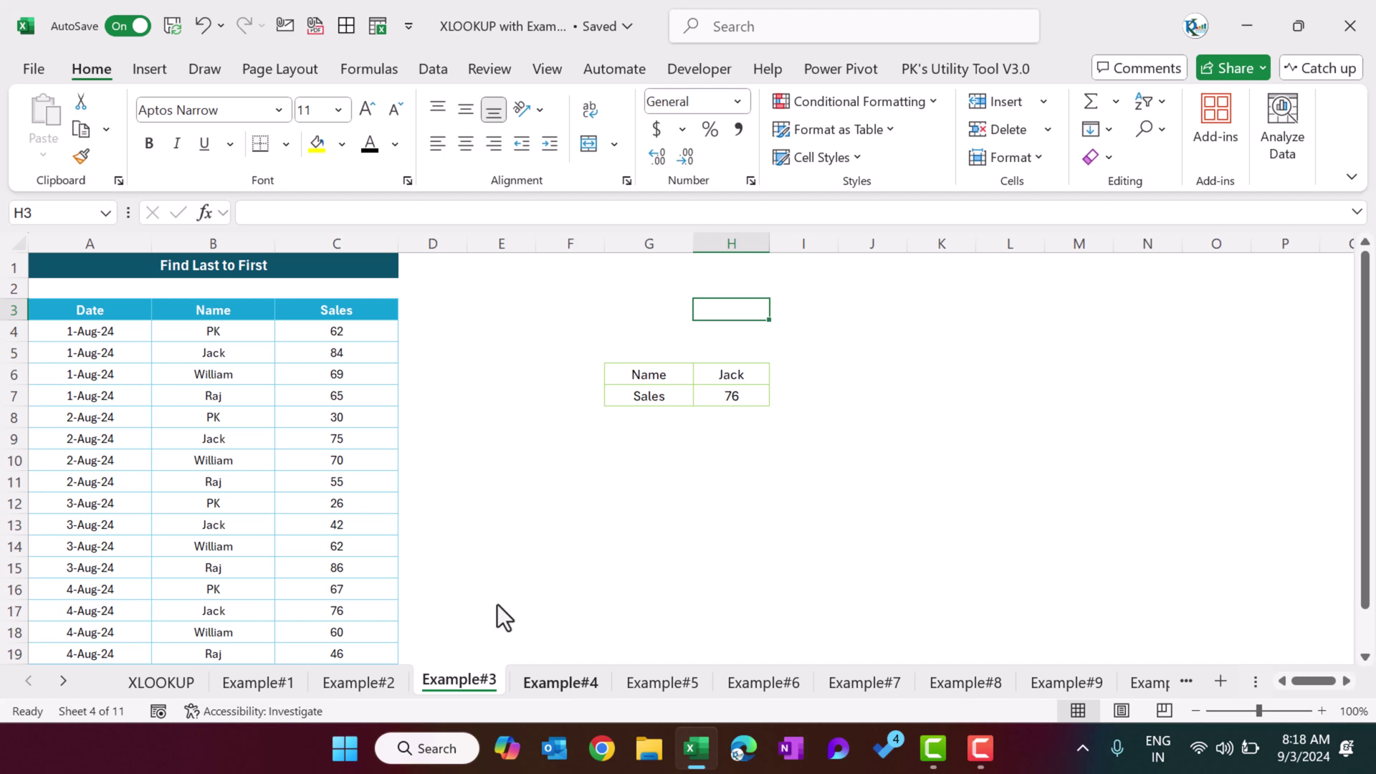
left_click(558, 681)
left_click(190, 268)
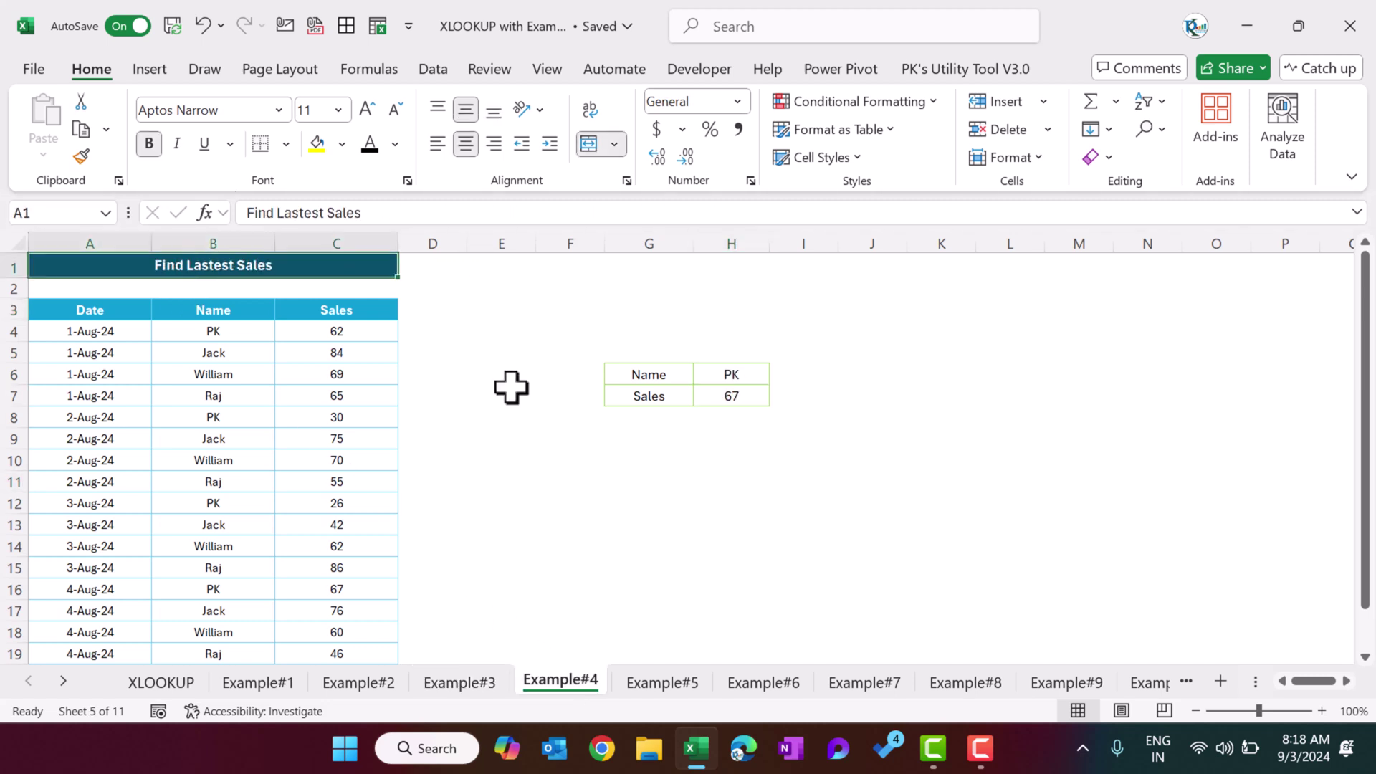
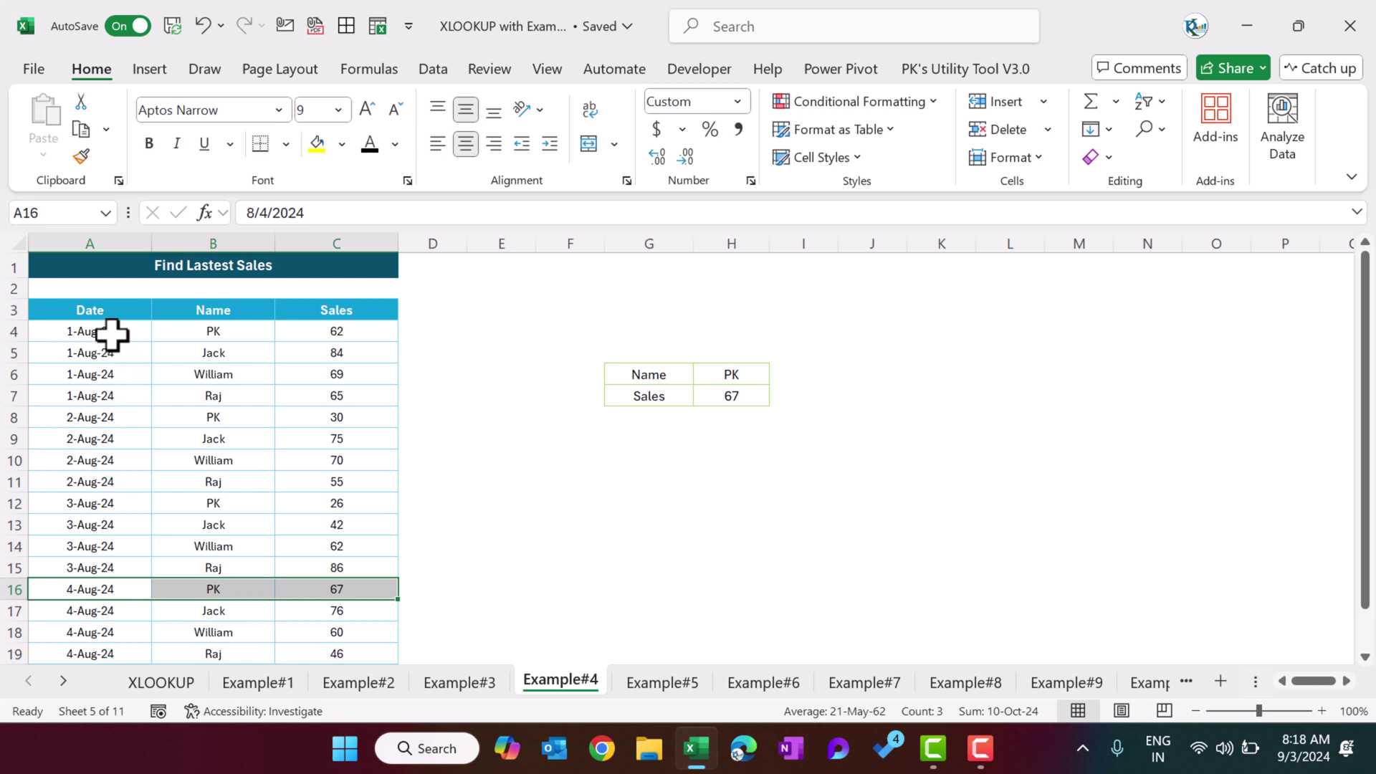
Change PK's A8 date from 2-Aug-24 to 20-Aug-24 so the Sales lookup gives 30.
left_click_drag(105, 327, 332, 331)
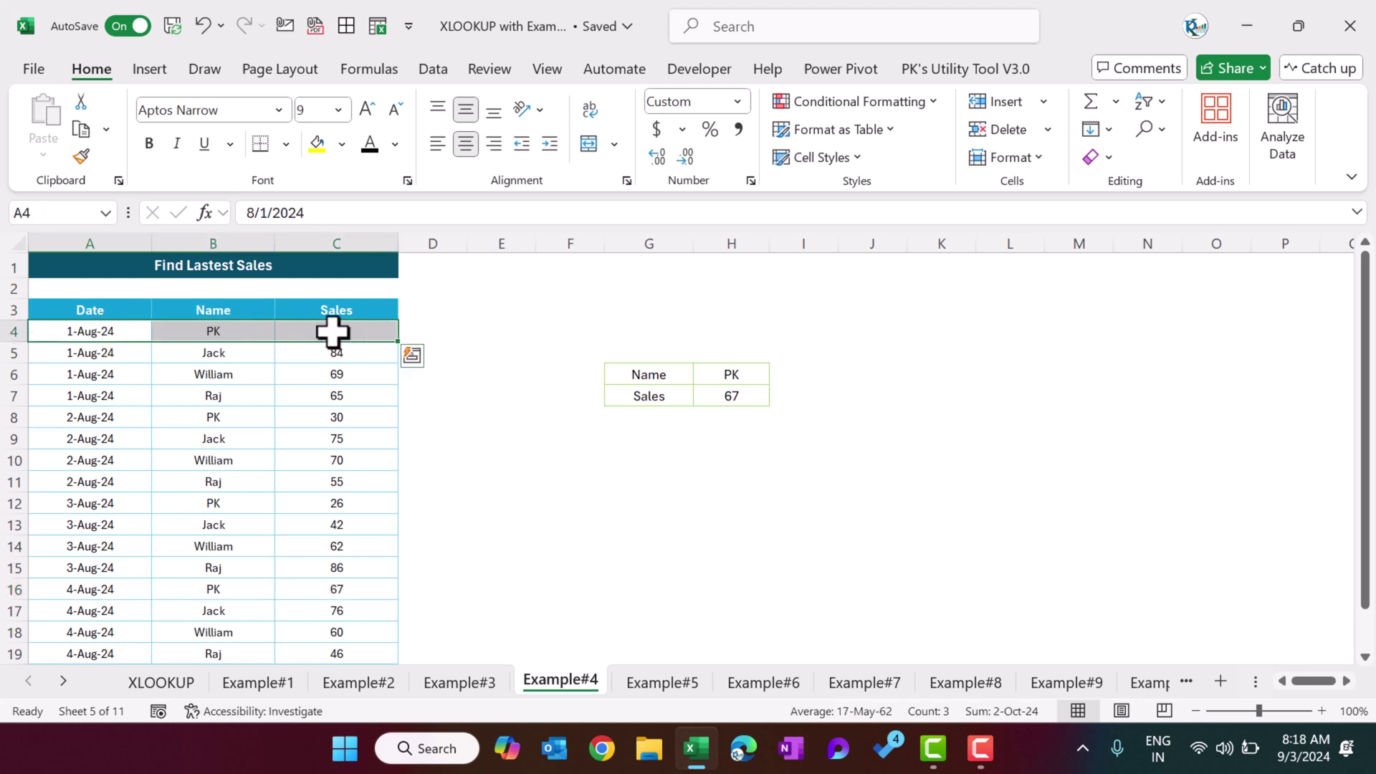
left_click_drag(69, 417, 304, 417)
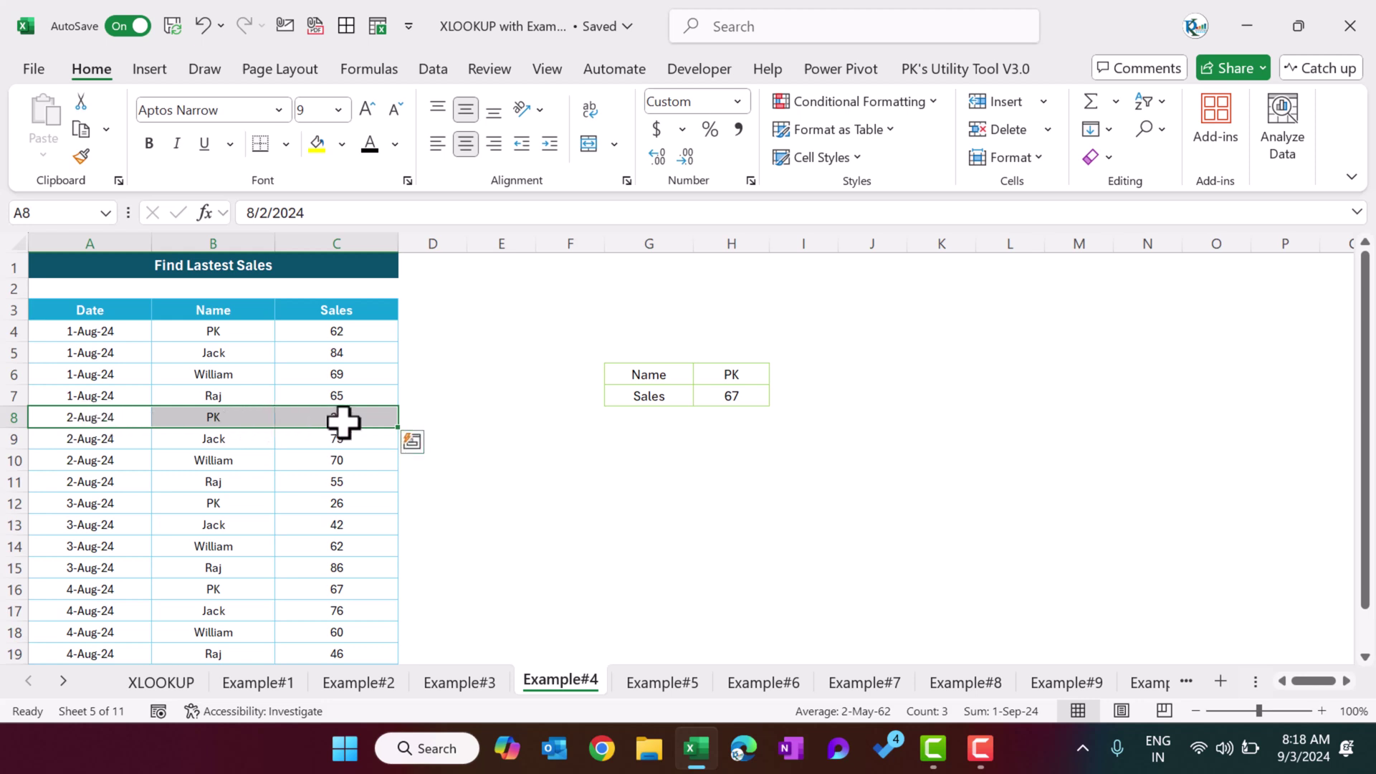
left_click(93, 418)
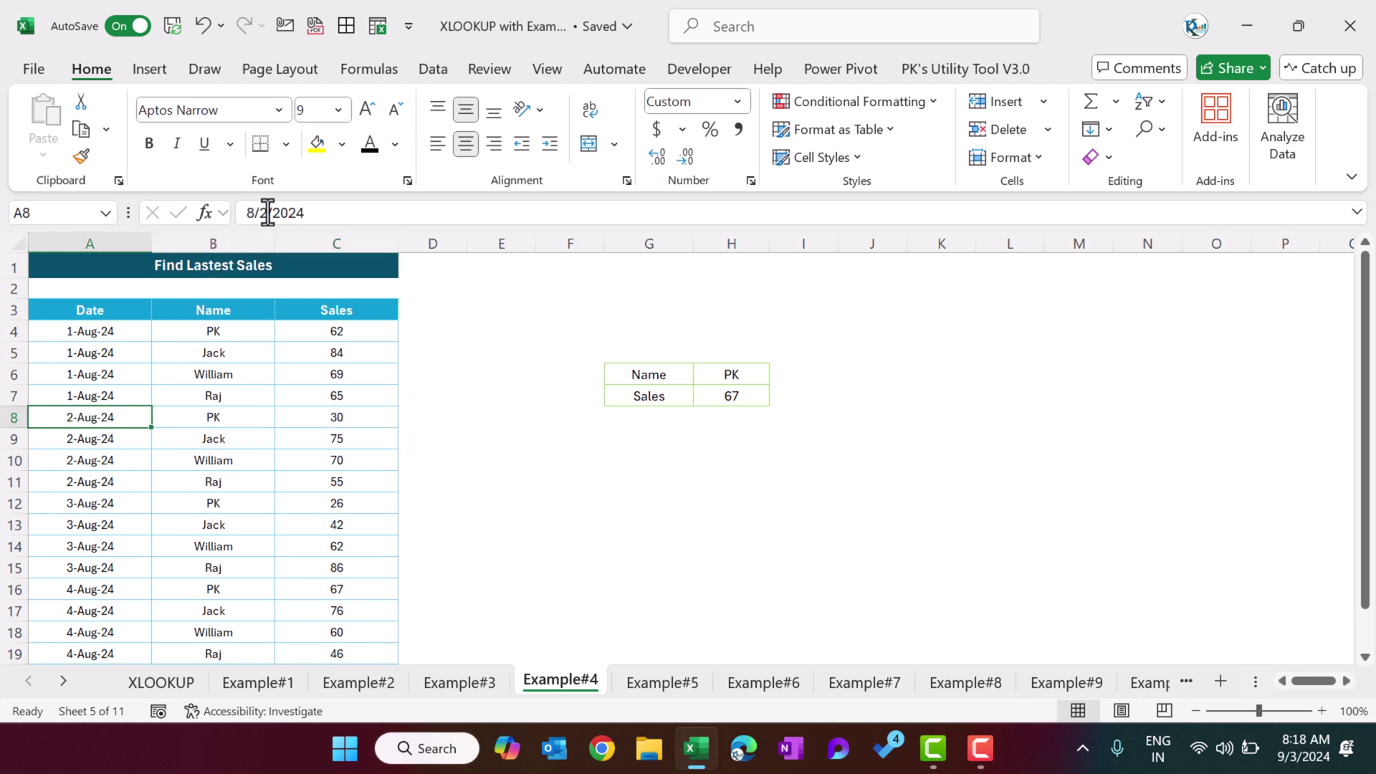
left_click(268, 213)
type("0")
key("Return")
left_click_drag(91, 416, 352, 417)
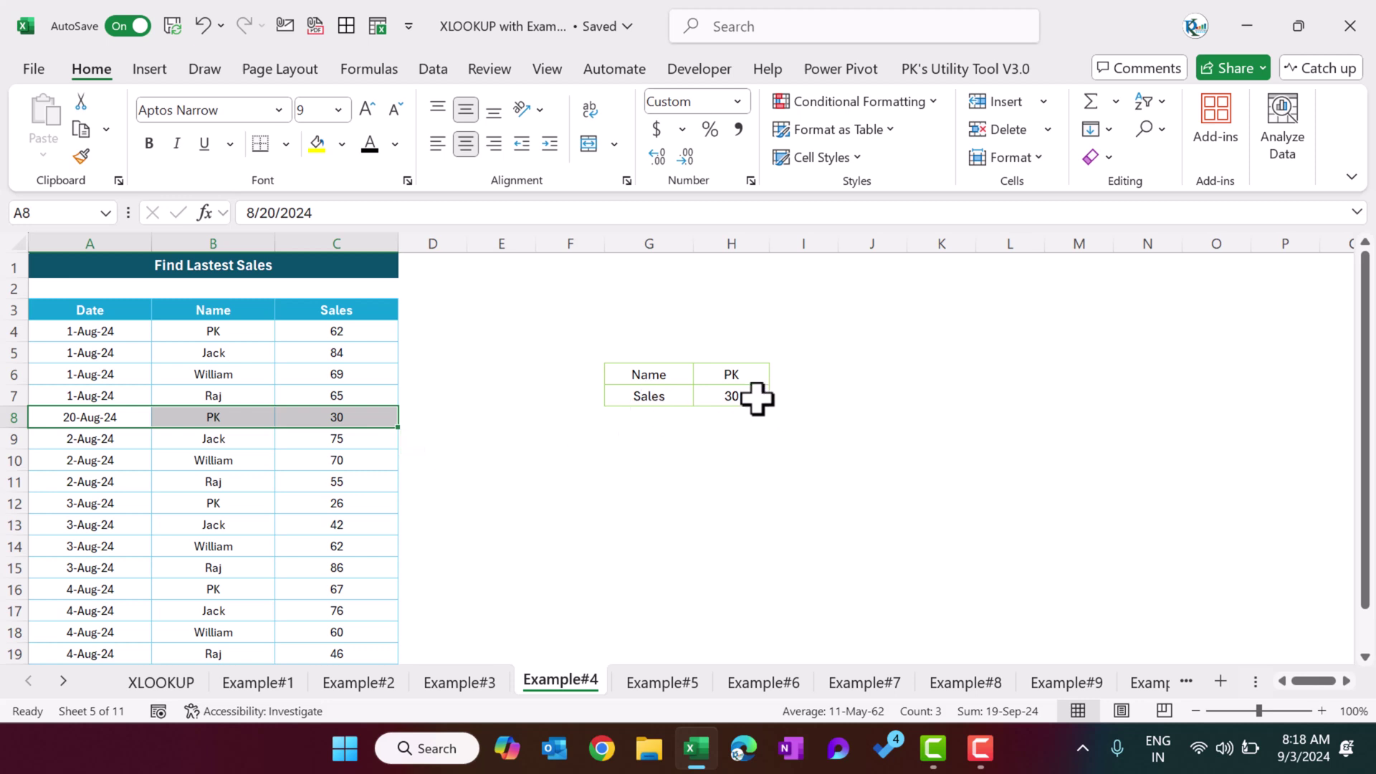
left_click(756, 397)
Start a new XLOOKUP in H7 with lookup value MAXIFS(A4:A19,B4:B19,H6)&H6.
key("Delete")
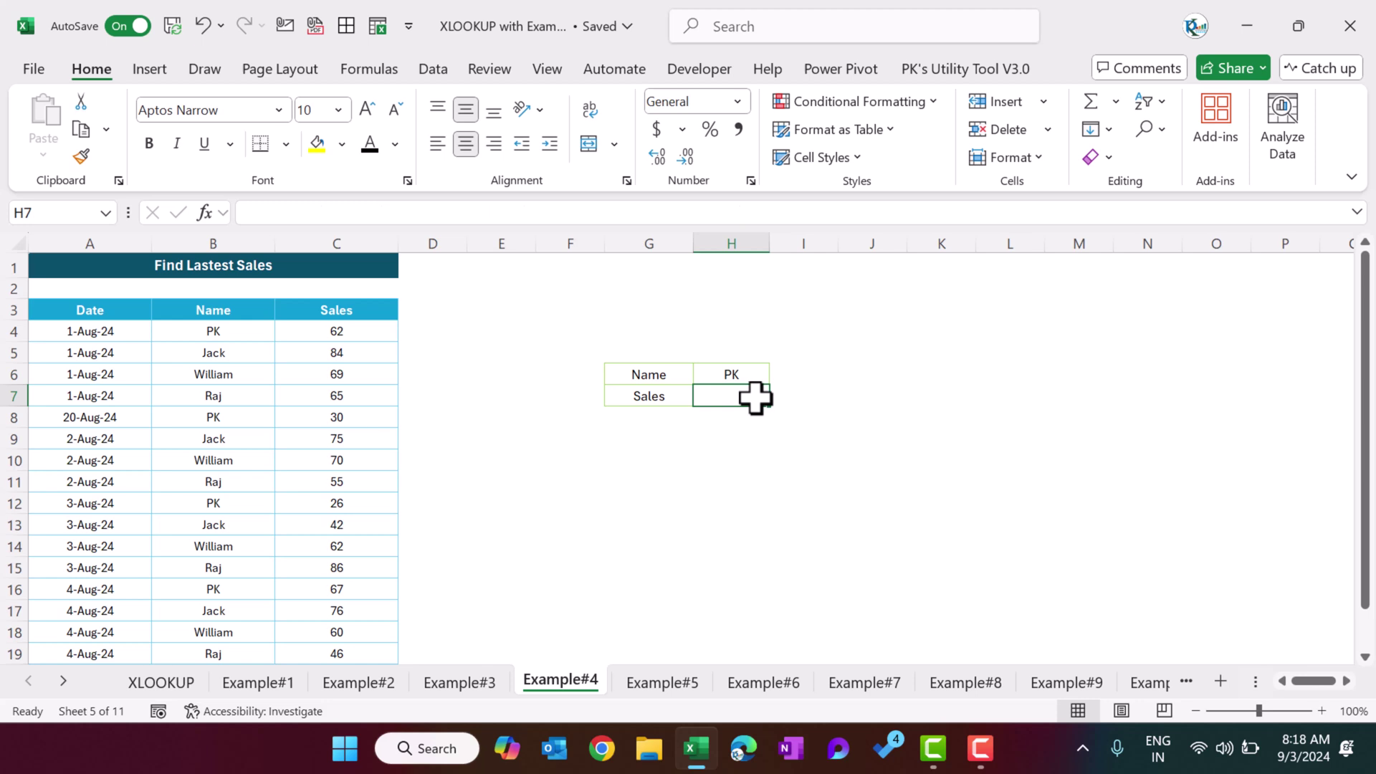
type("=xl")
key("Tab")
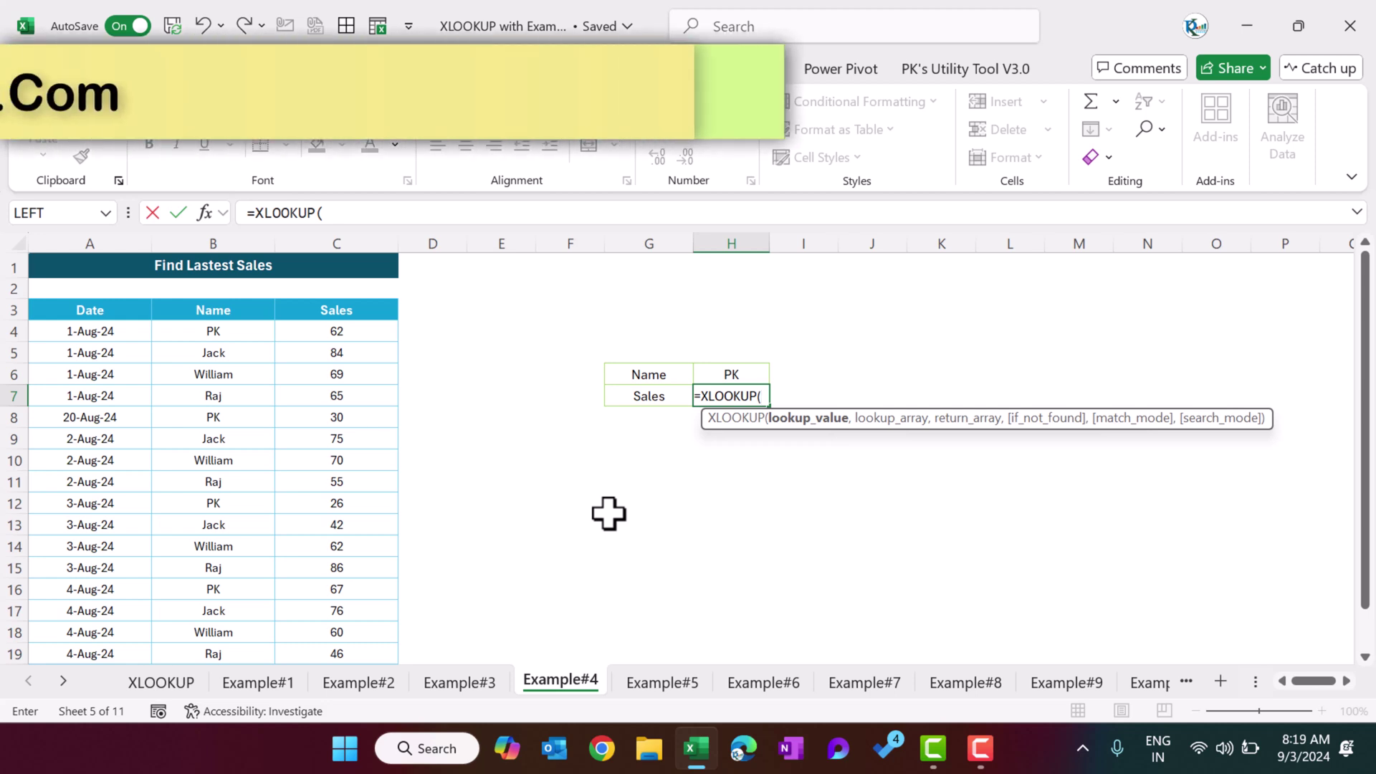
type("m")
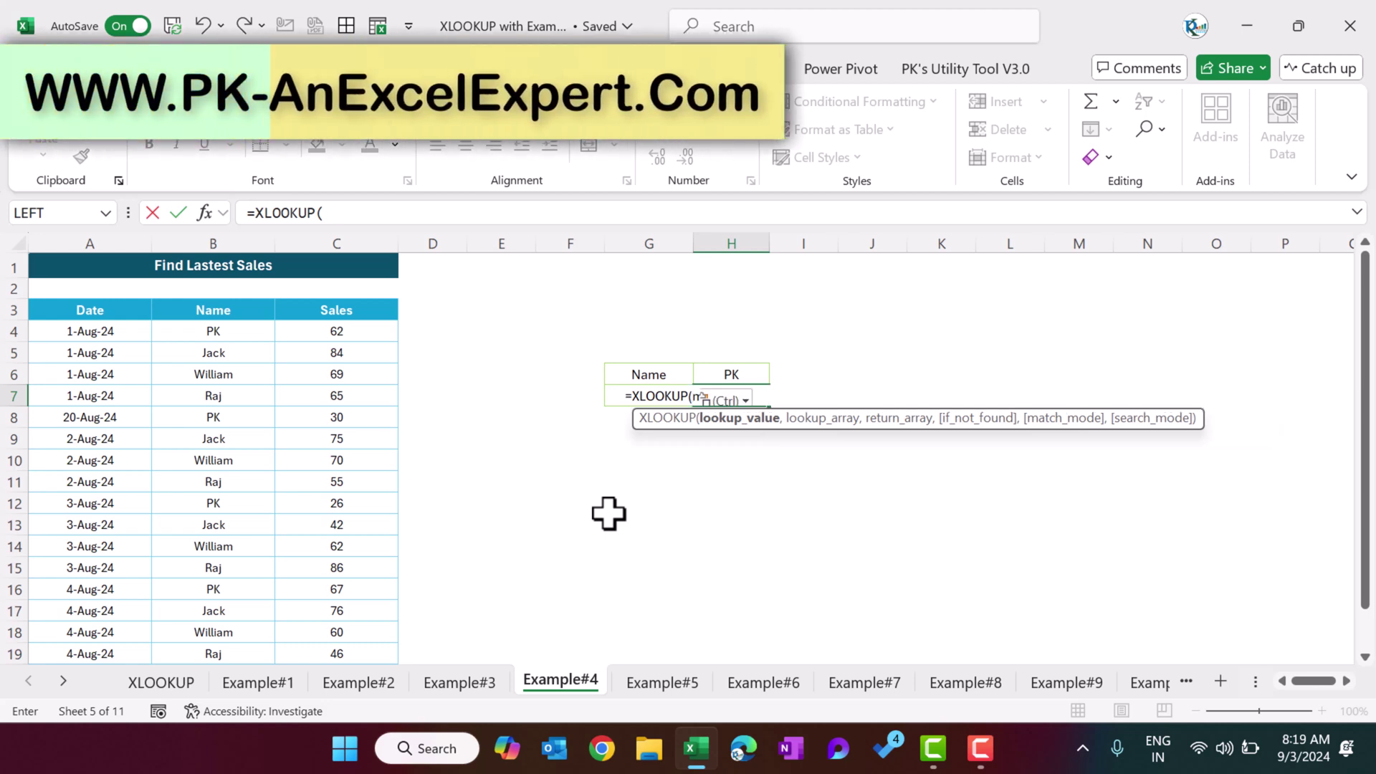
type("ax")
key("Down")
key("Down")
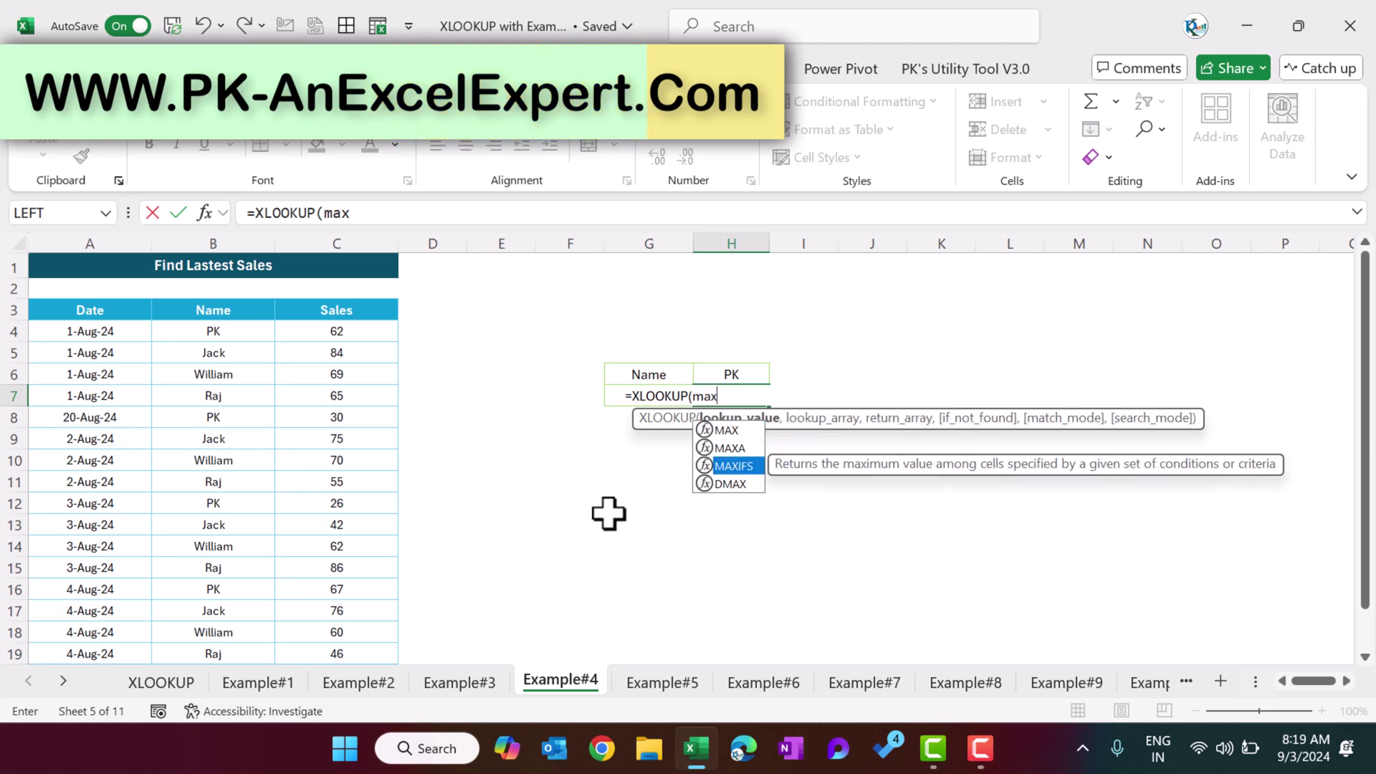
key("Tab")
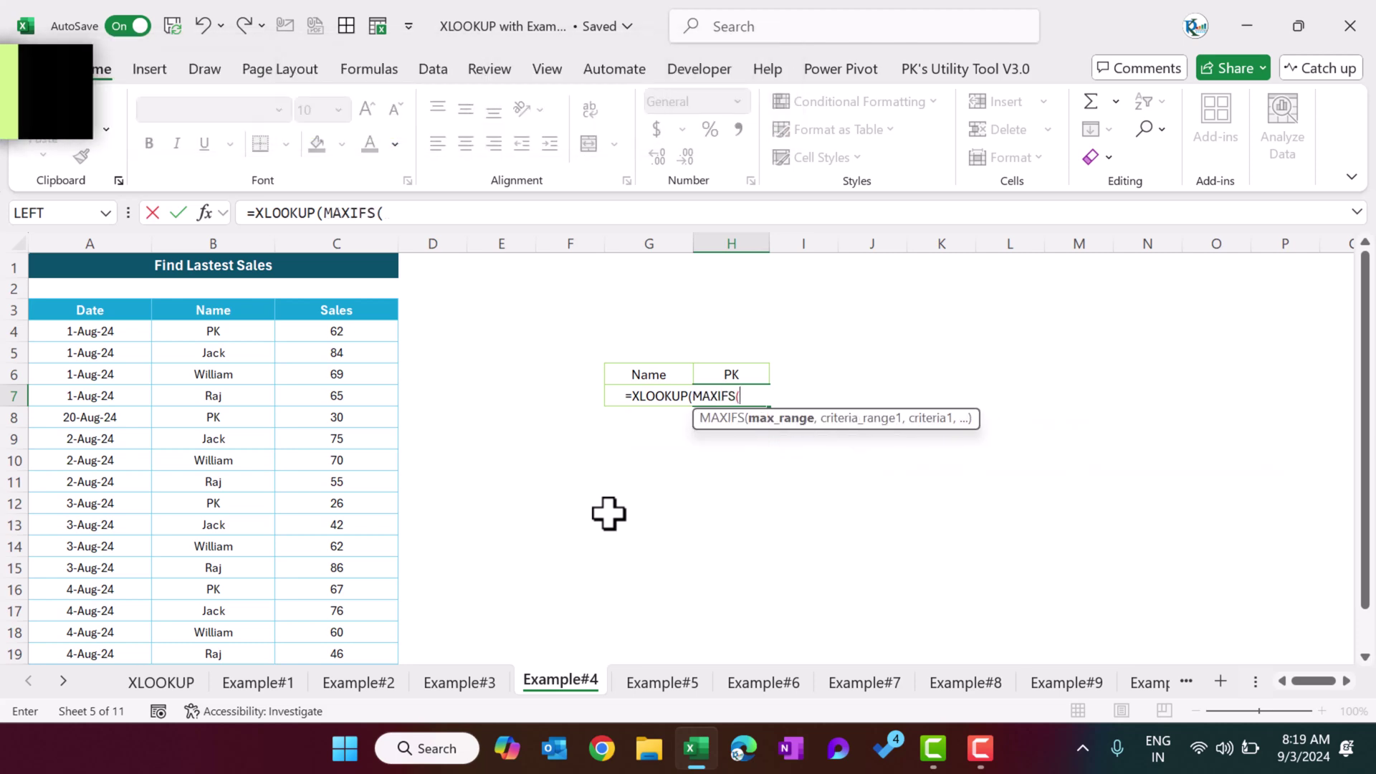
left_click(117, 329)
key("ctrl+shift+Down")
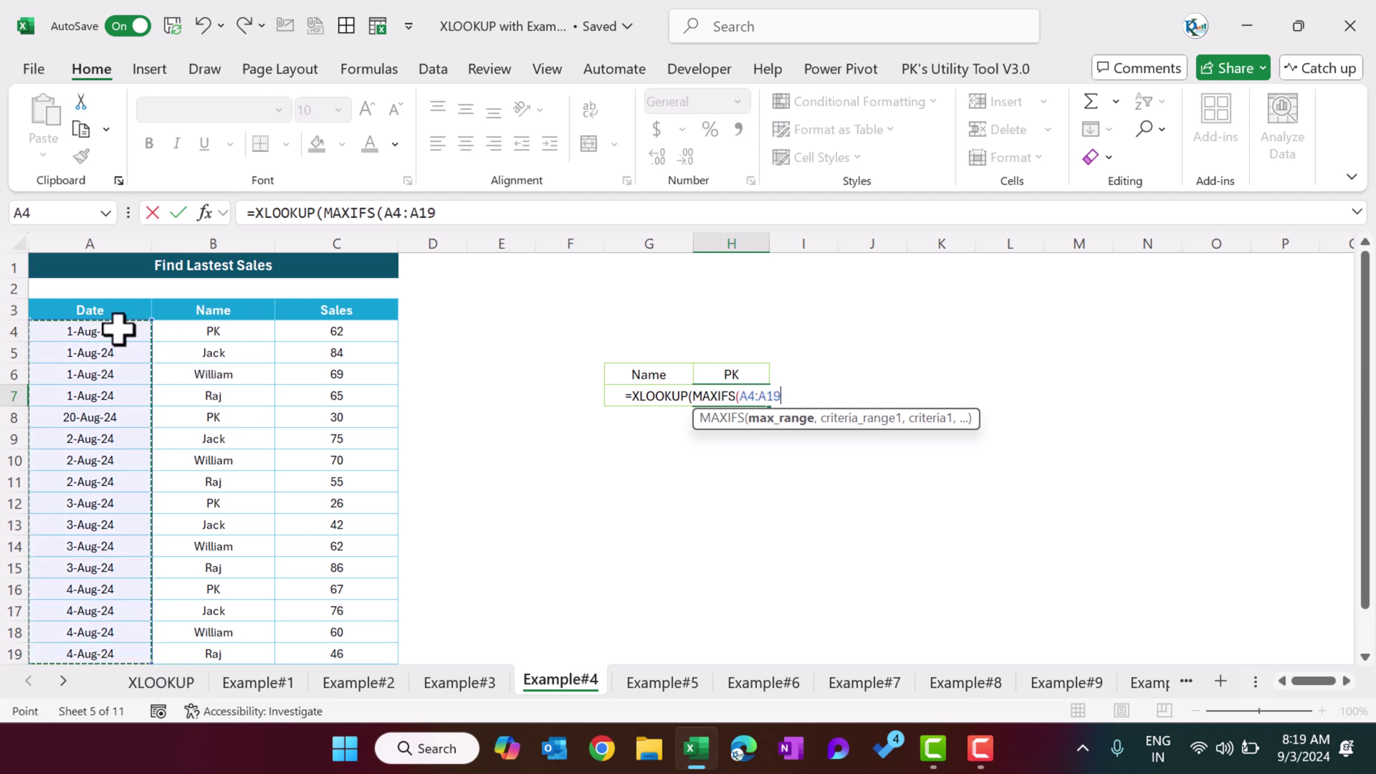
type(",")
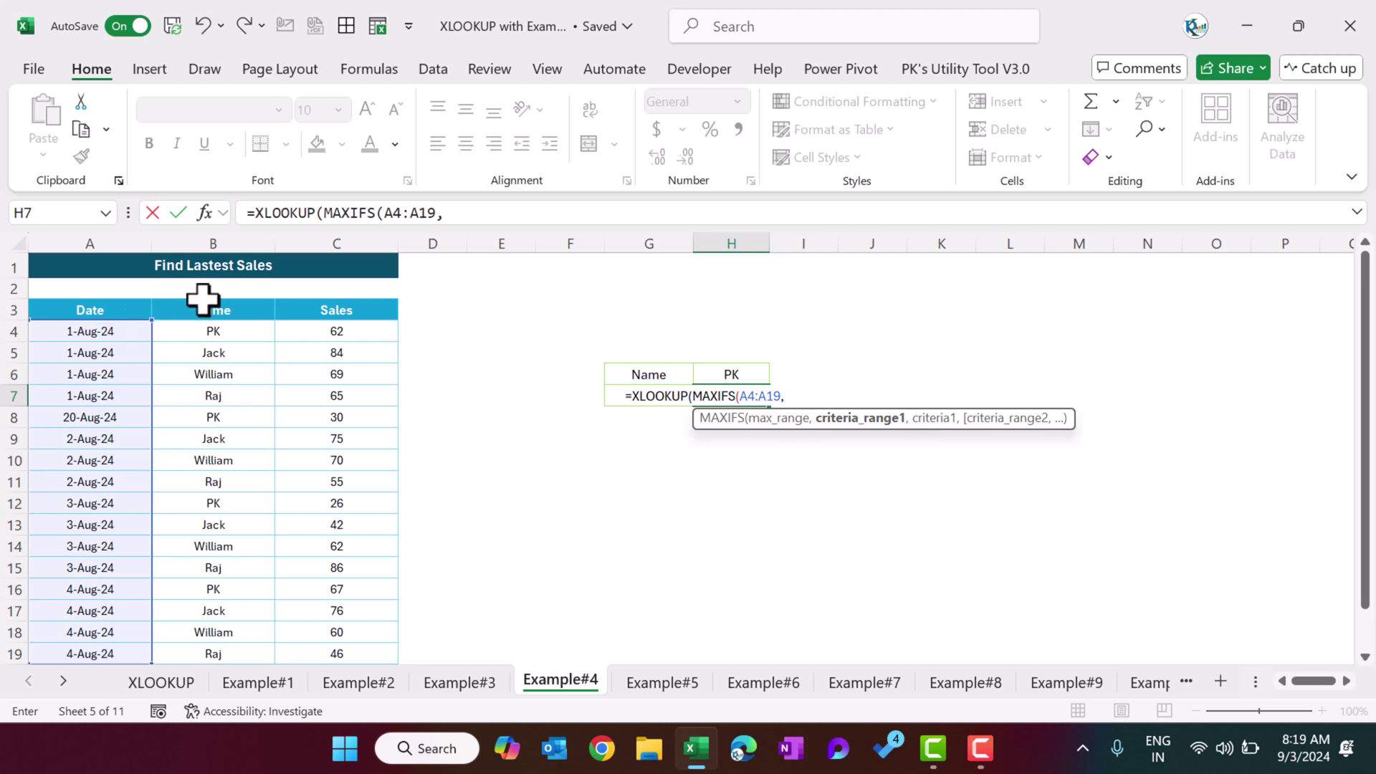
left_click(240, 332)
key("ctrl+shift+Down")
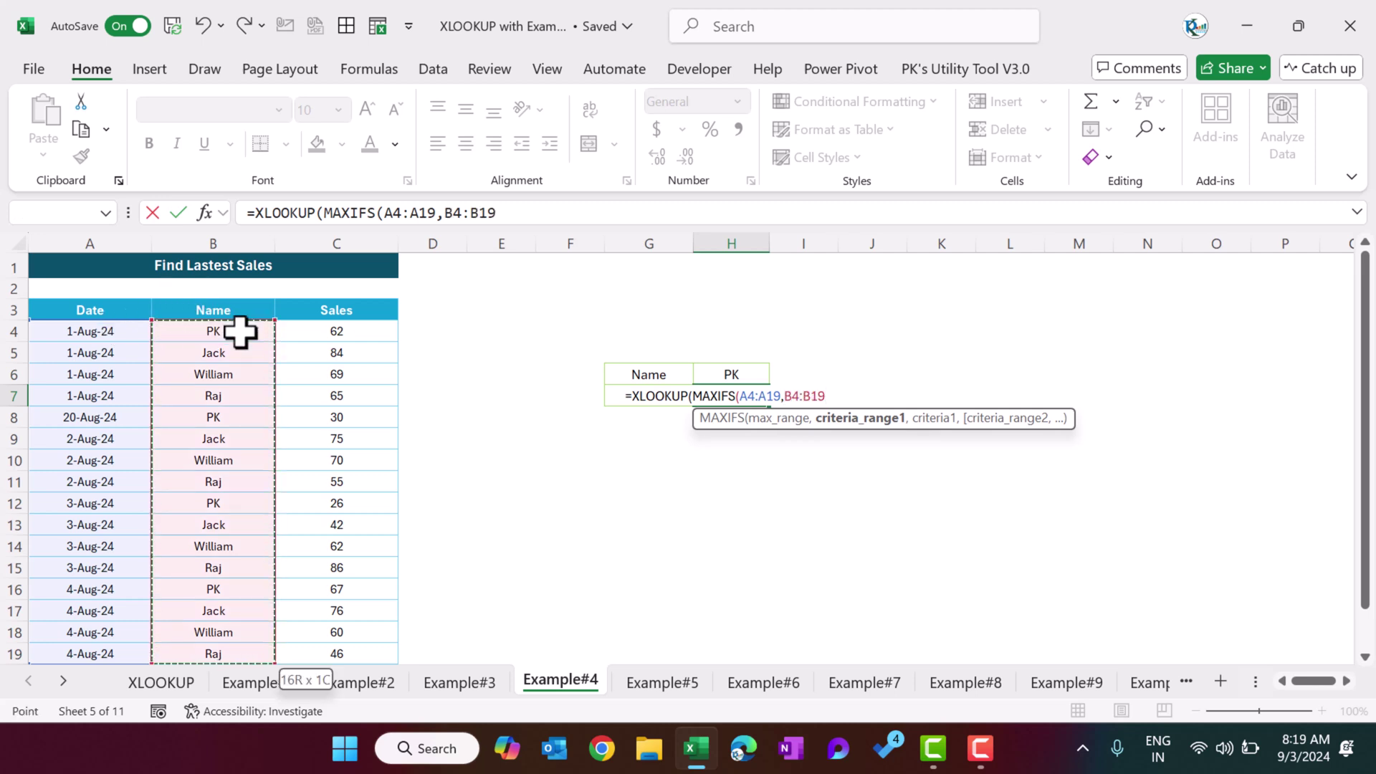
type(",")
key("Up")
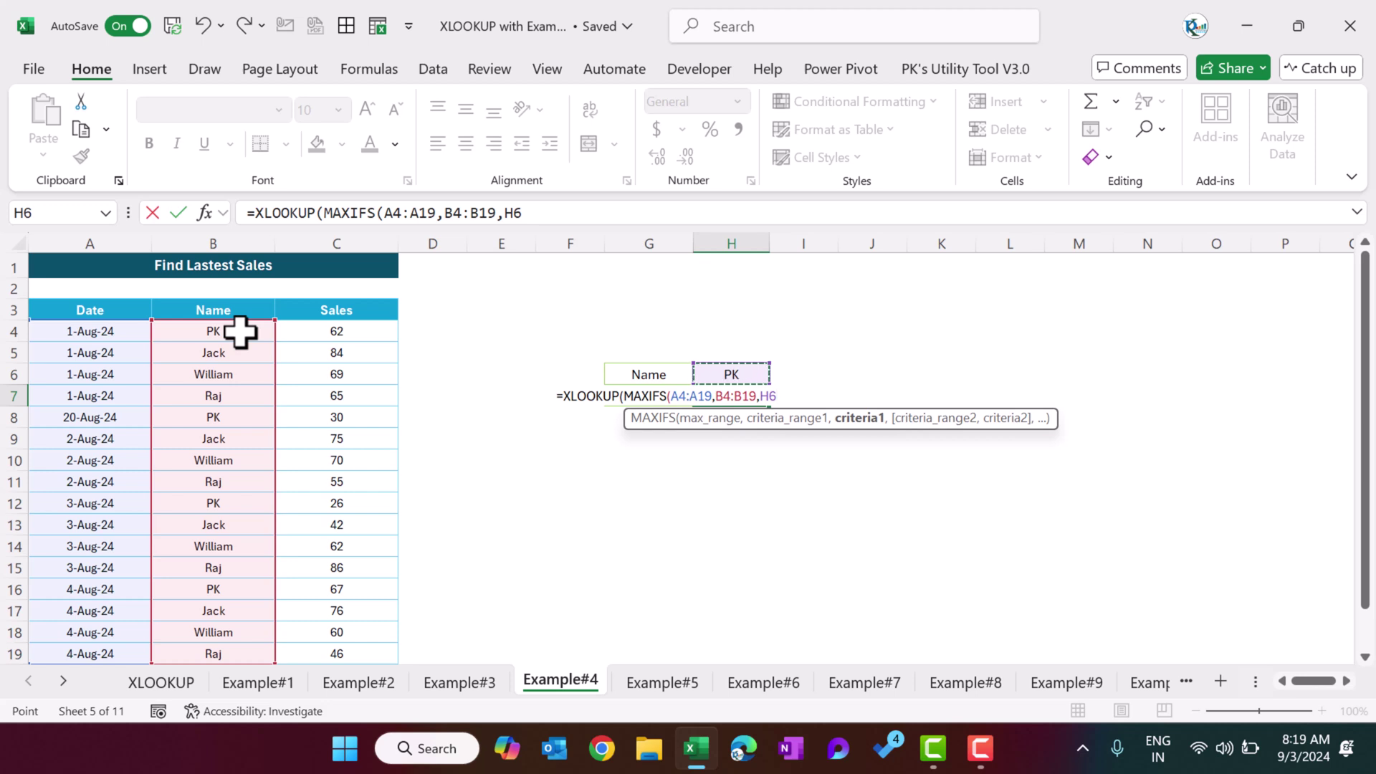
type(")&")
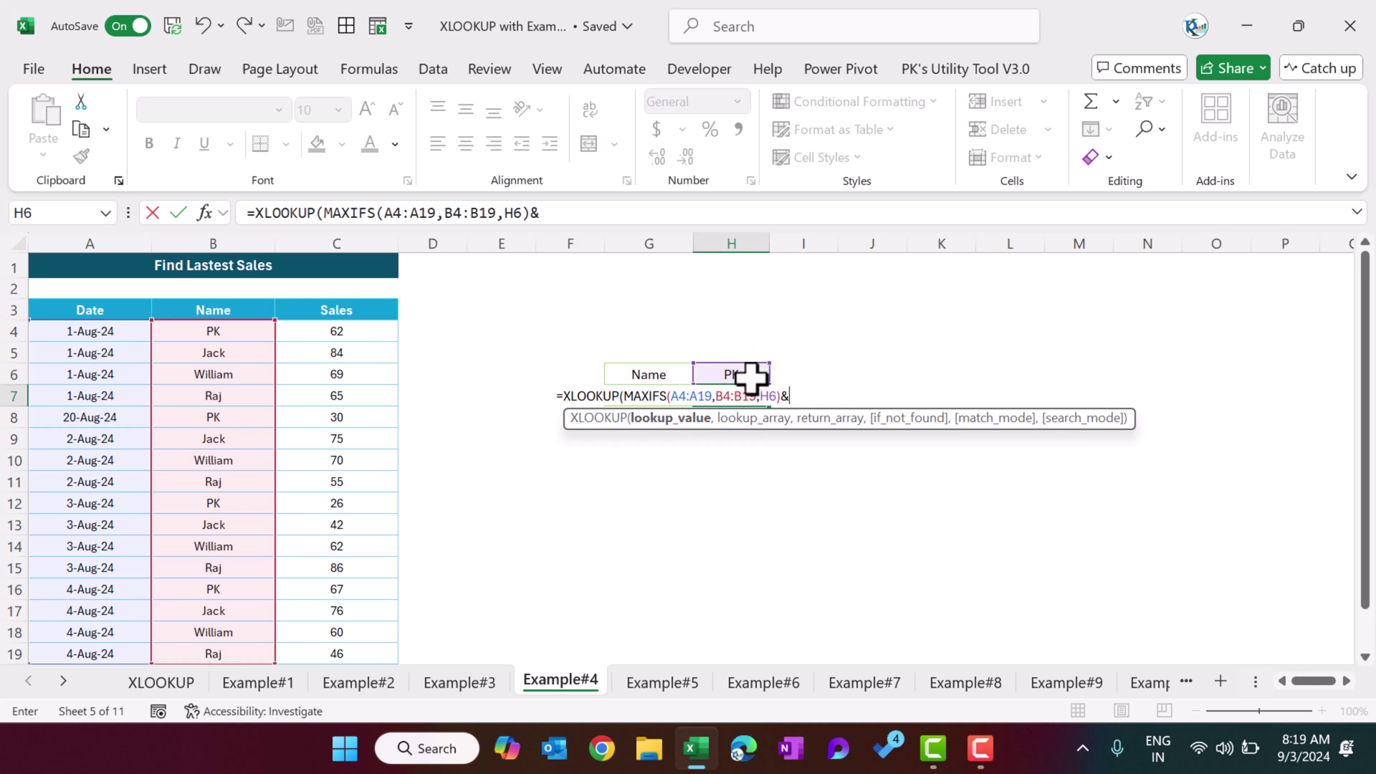
left_click(748, 377)
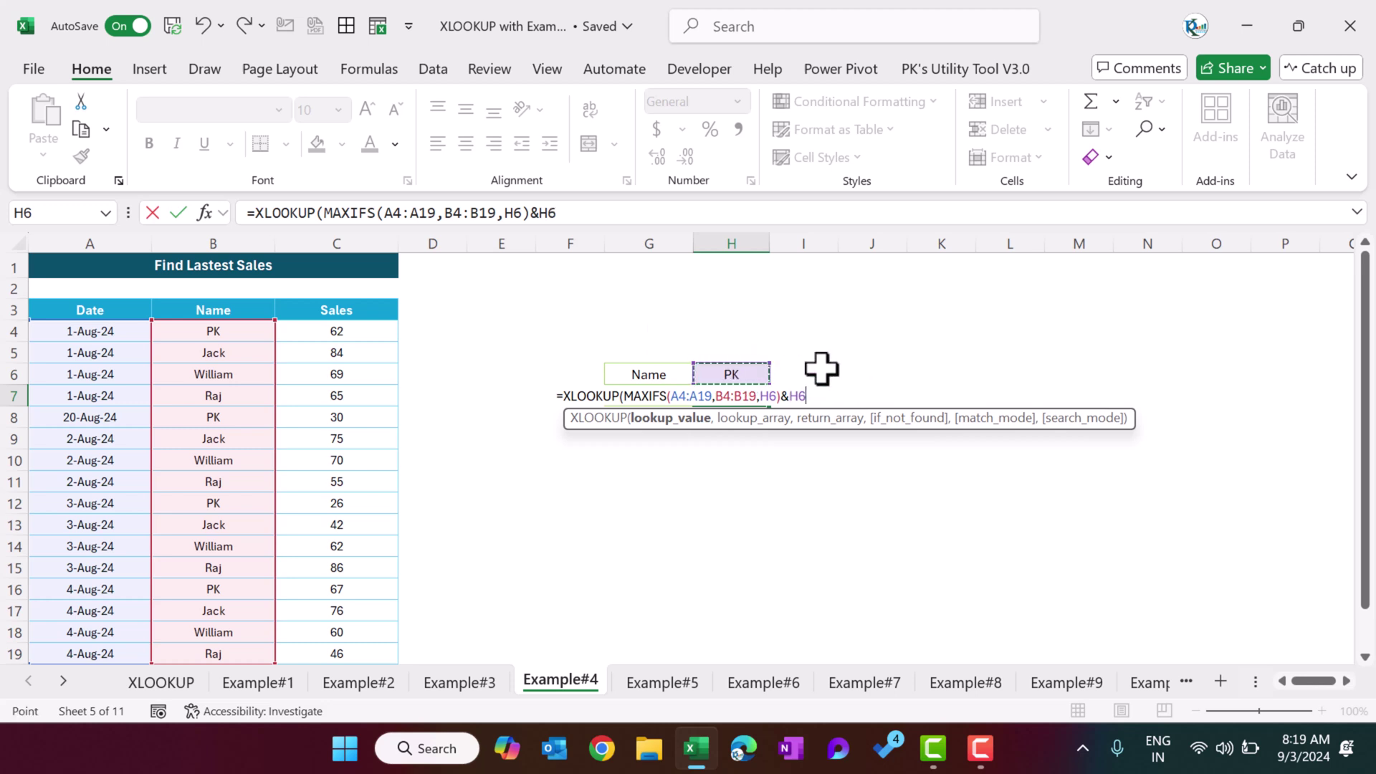
Finish it with lookup array A4:A19&B4:B19 and return range C4:C19, returning 30.
type(",")
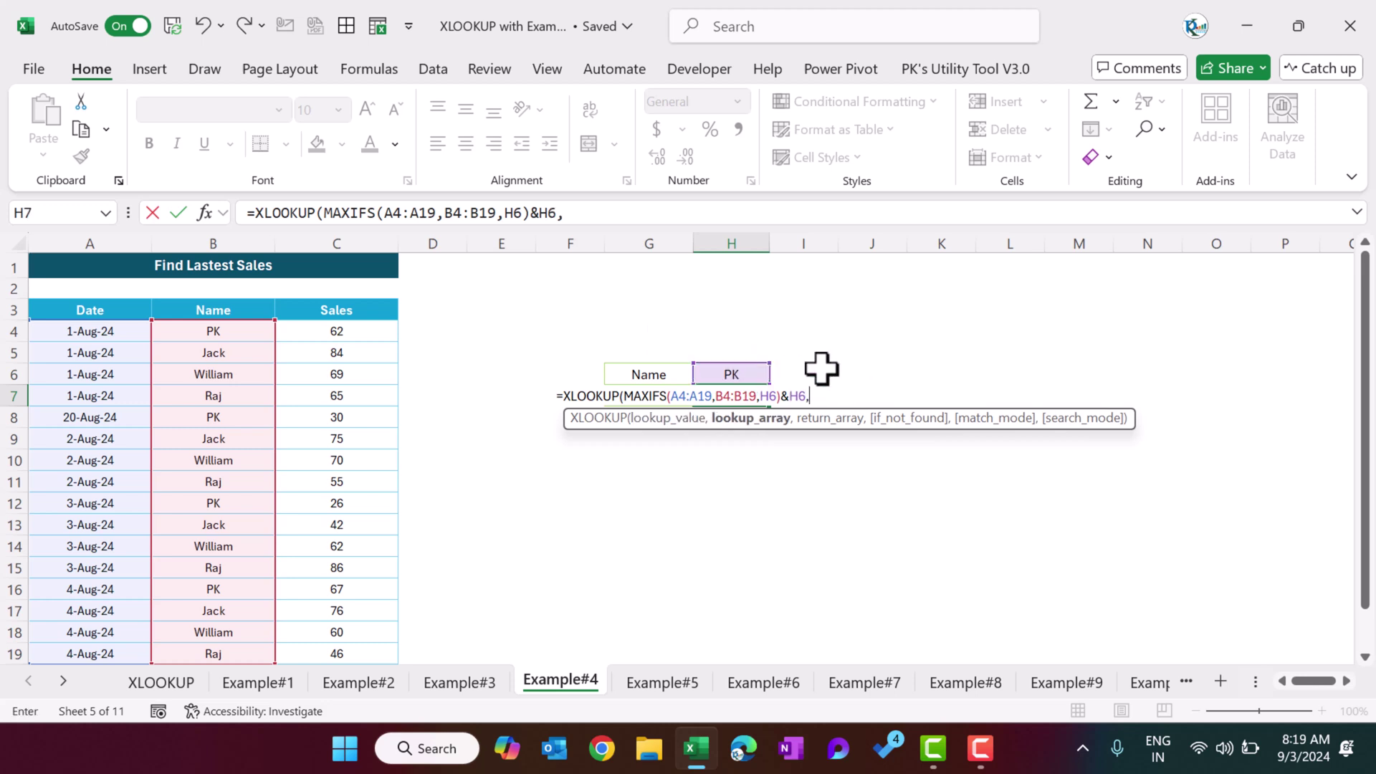
left_click(112, 331)
key("ctrl+shift+Down")
type("&")
left_click(244, 334)
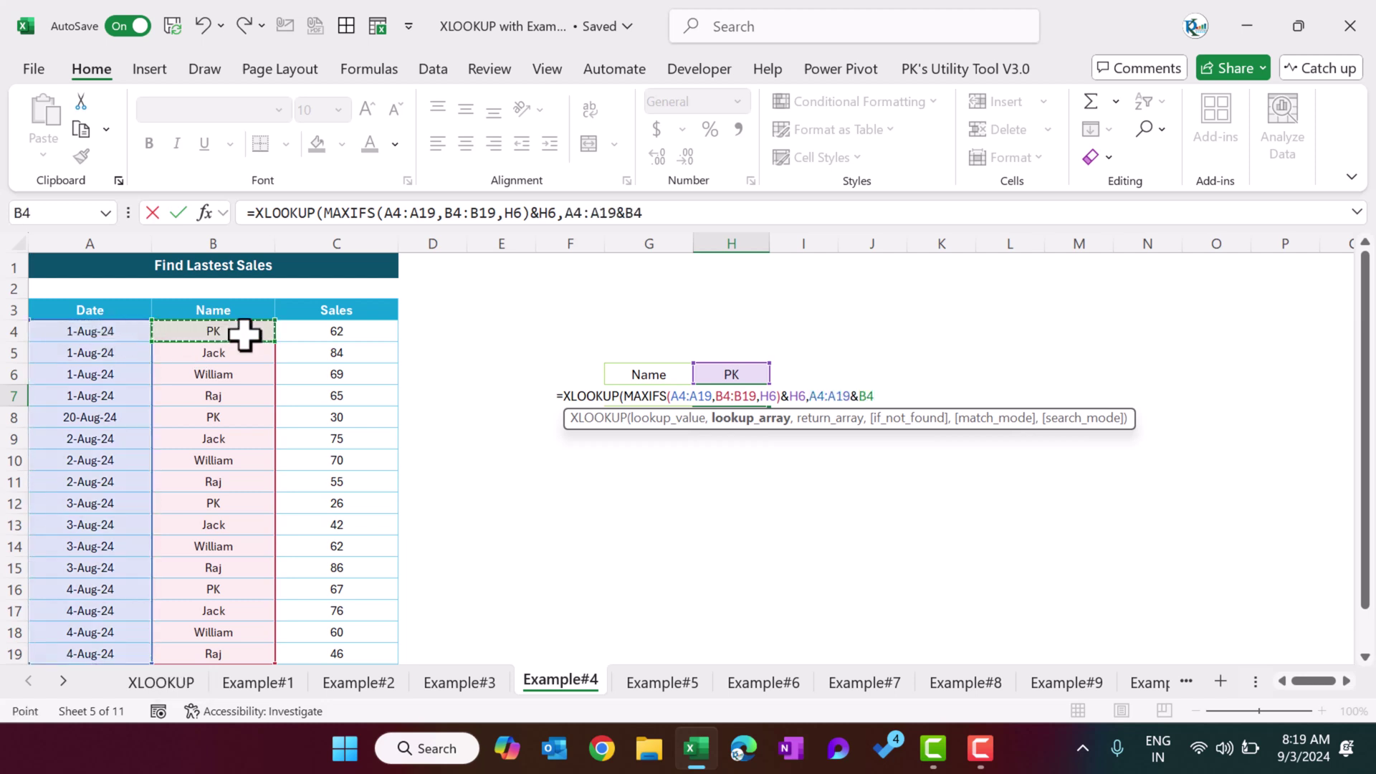
key("ctrl+shift+Down")
type(",")
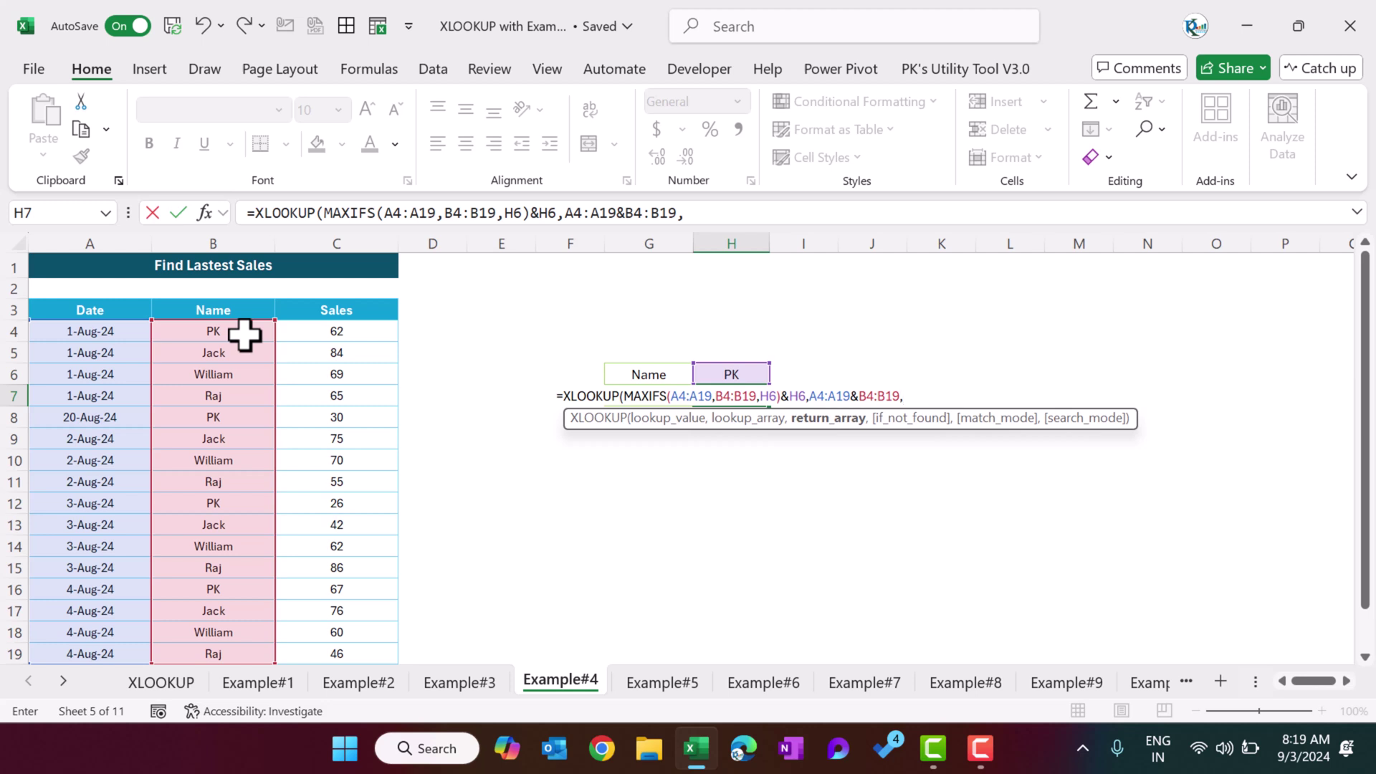
left_click(351, 326)
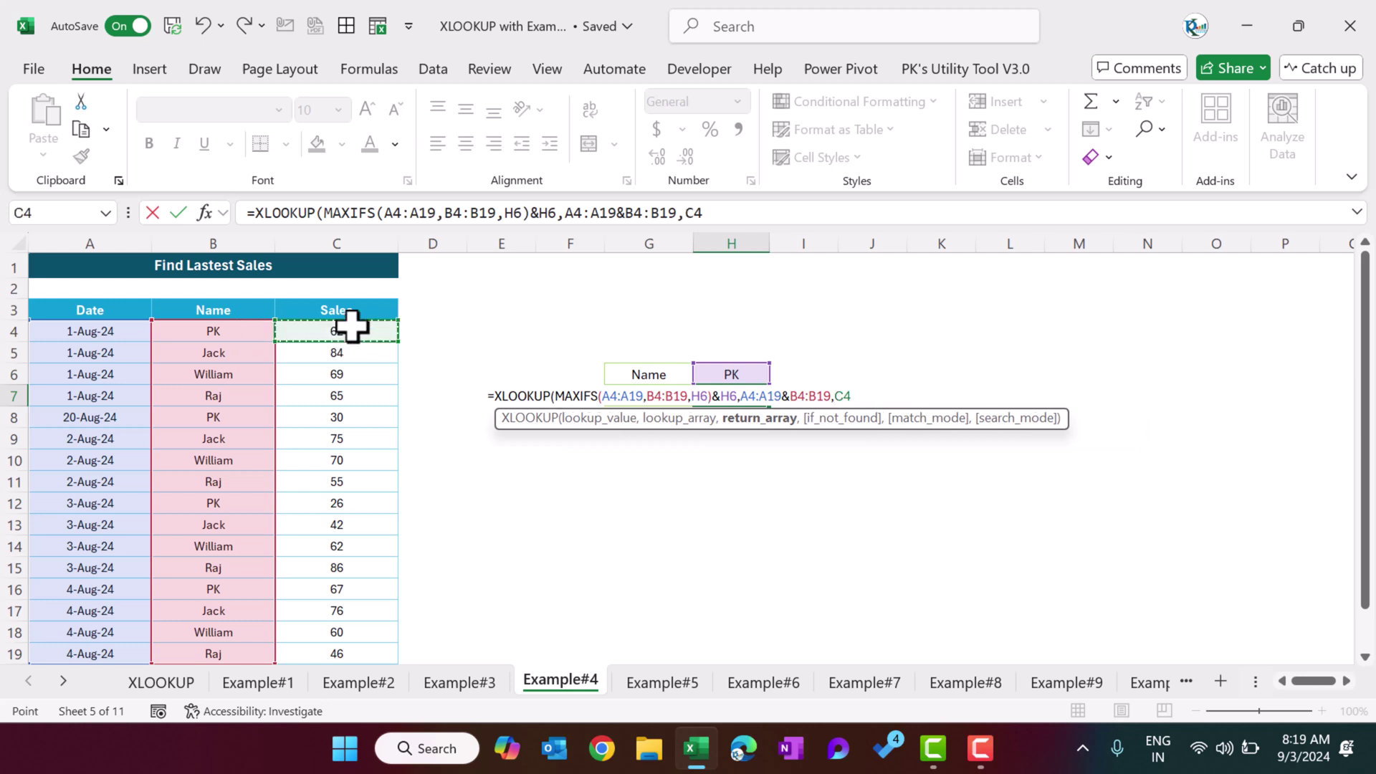
key("ctrl+shift+Down")
type(")")
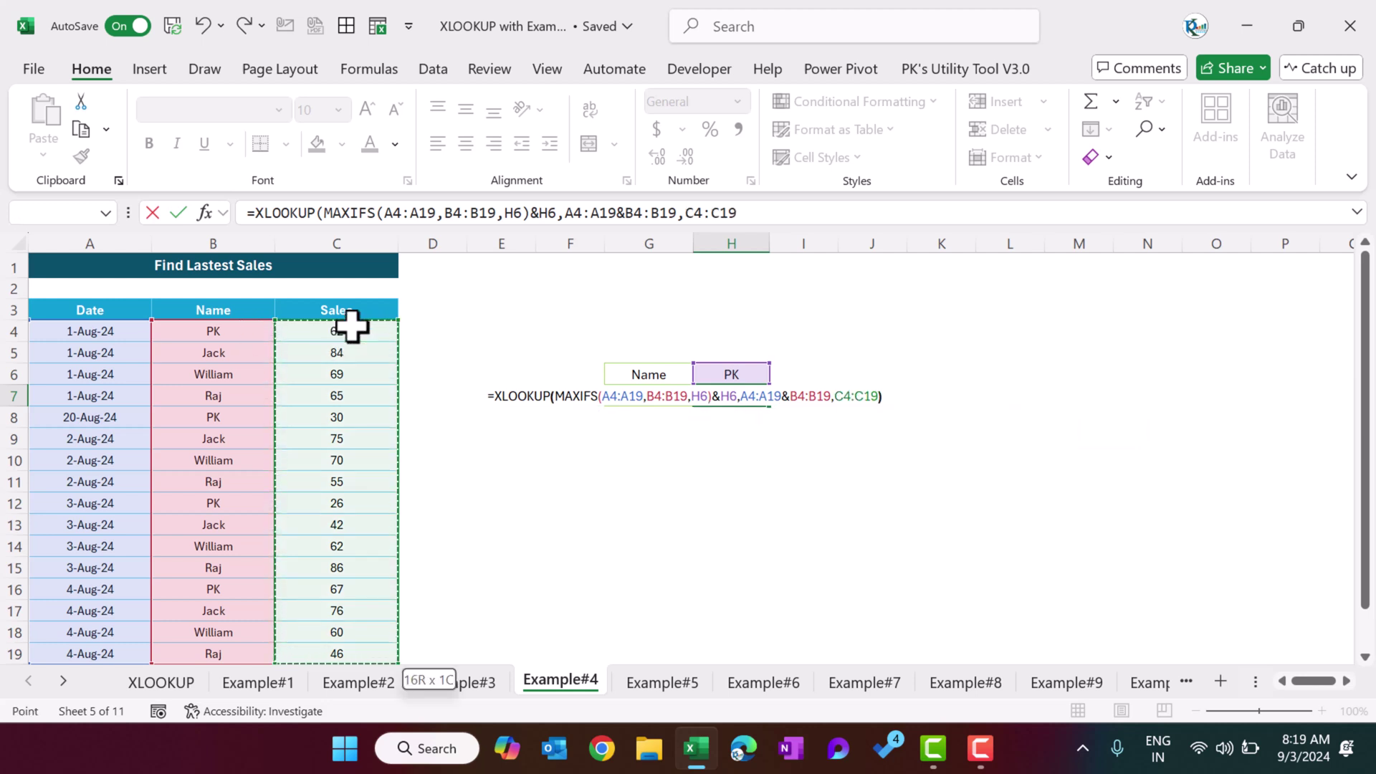
key("Return")
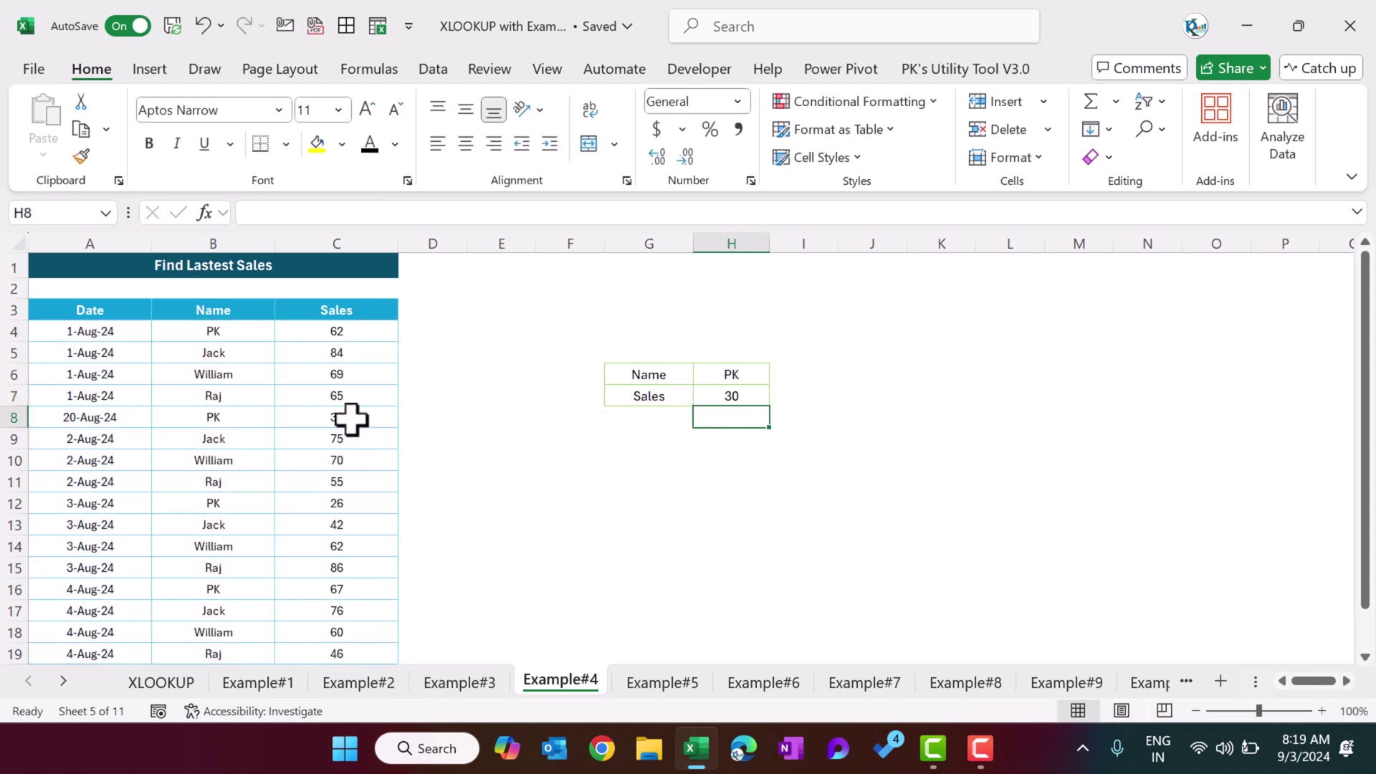
Change the A8 date back from 8/20/2024 to 8/2/2024.
left_click_drag(350, 418, 95, 417)
left_click(114, 417)
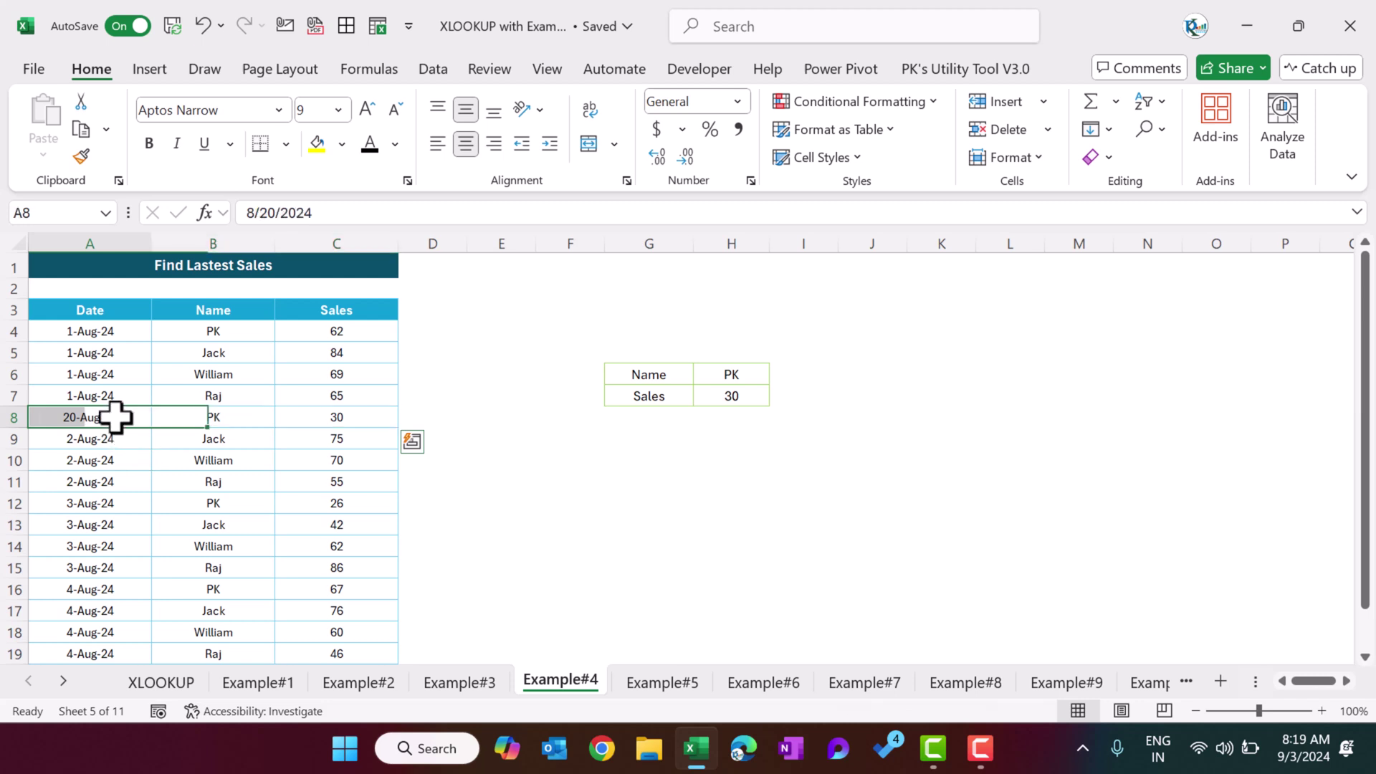
left_click(266, 219)
key("shift+Right")
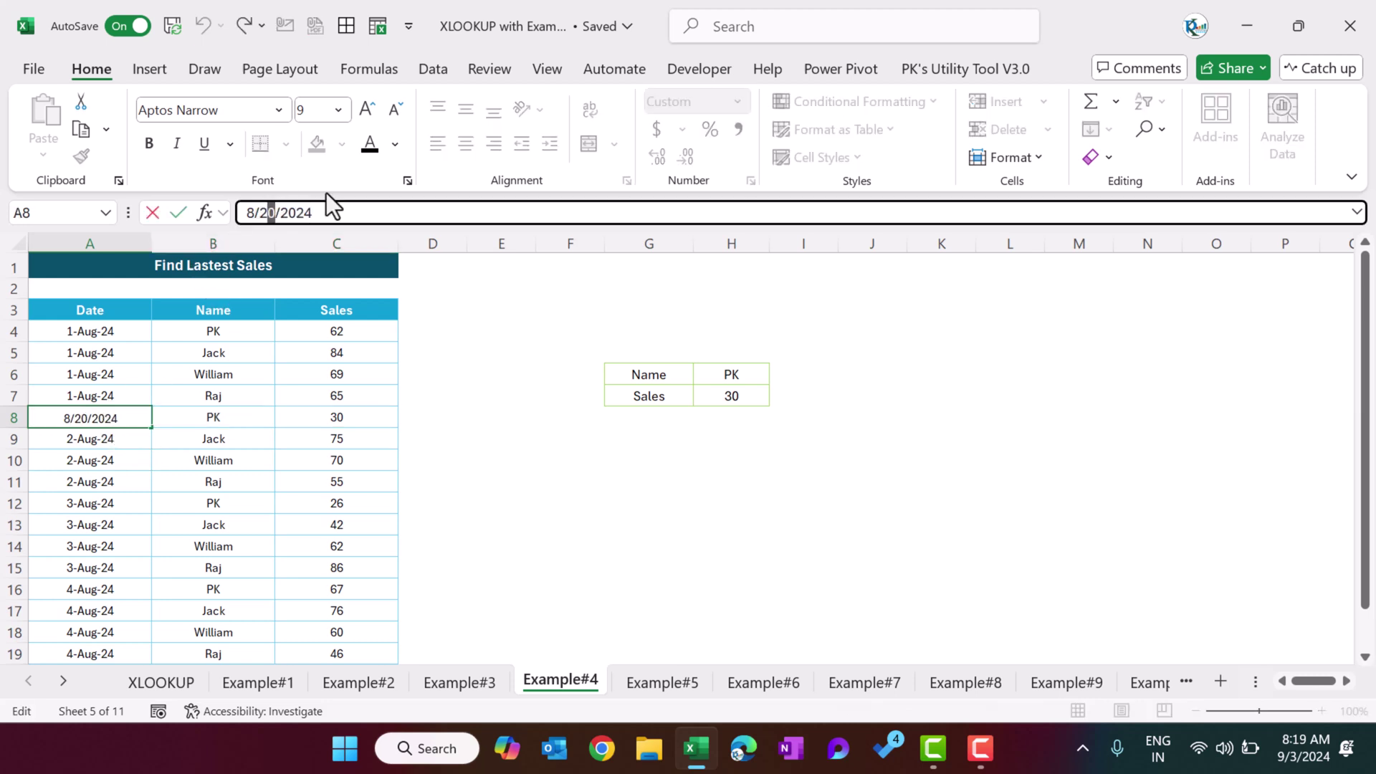
key("Delete")
key("Return")
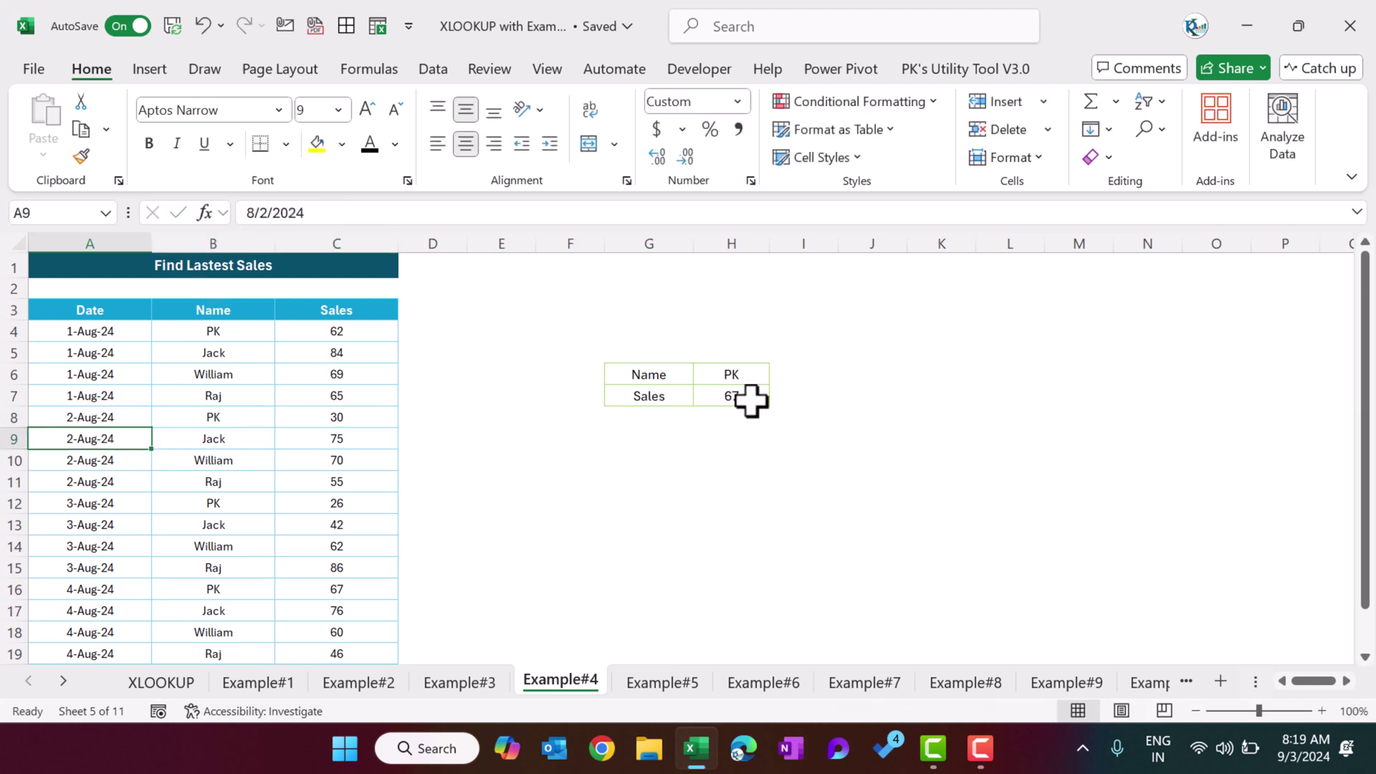
Check the lower rows, then go to the Example#5 'Find Earliest Sale' sheet.
scroll(513, 449, "down", 1)
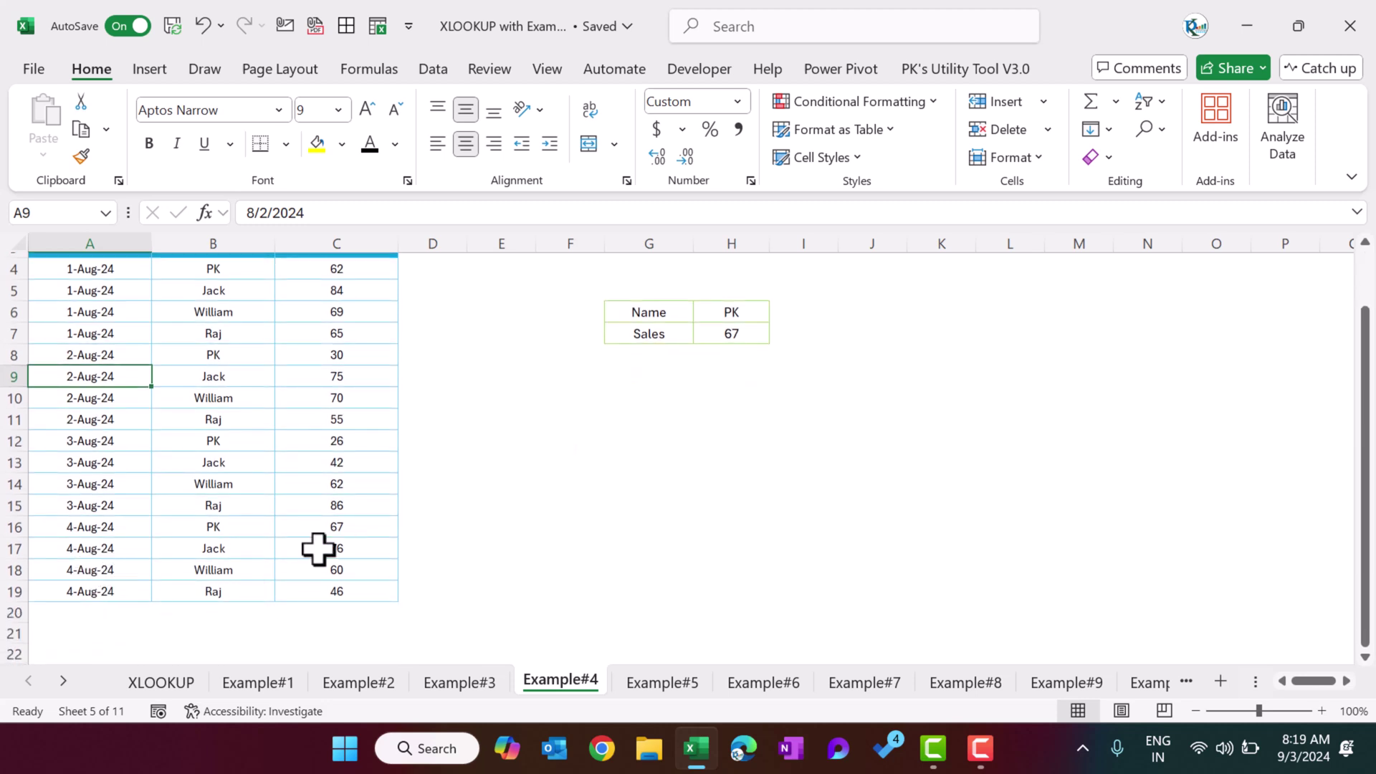
left_click_drag(359, 534, 43, 528)
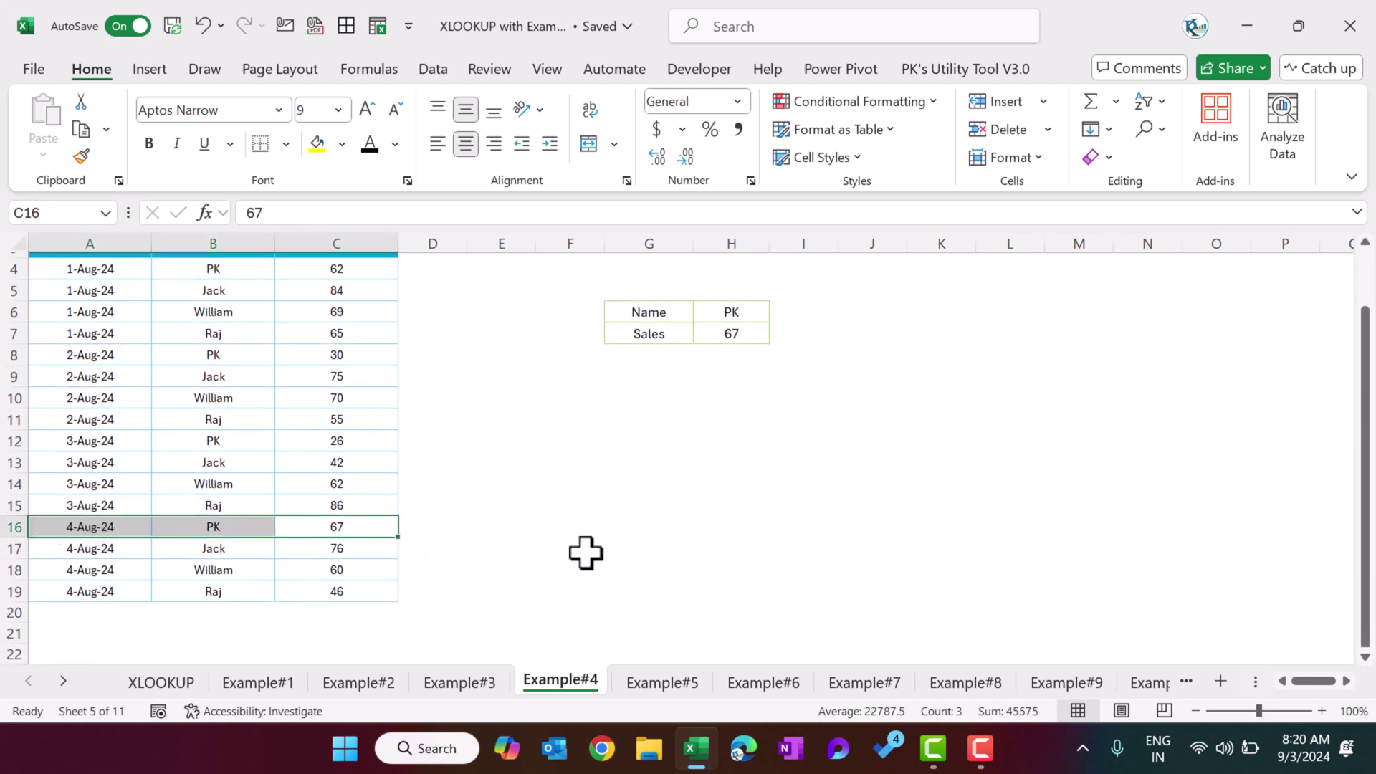
scroll(755, 550, "up", 1)
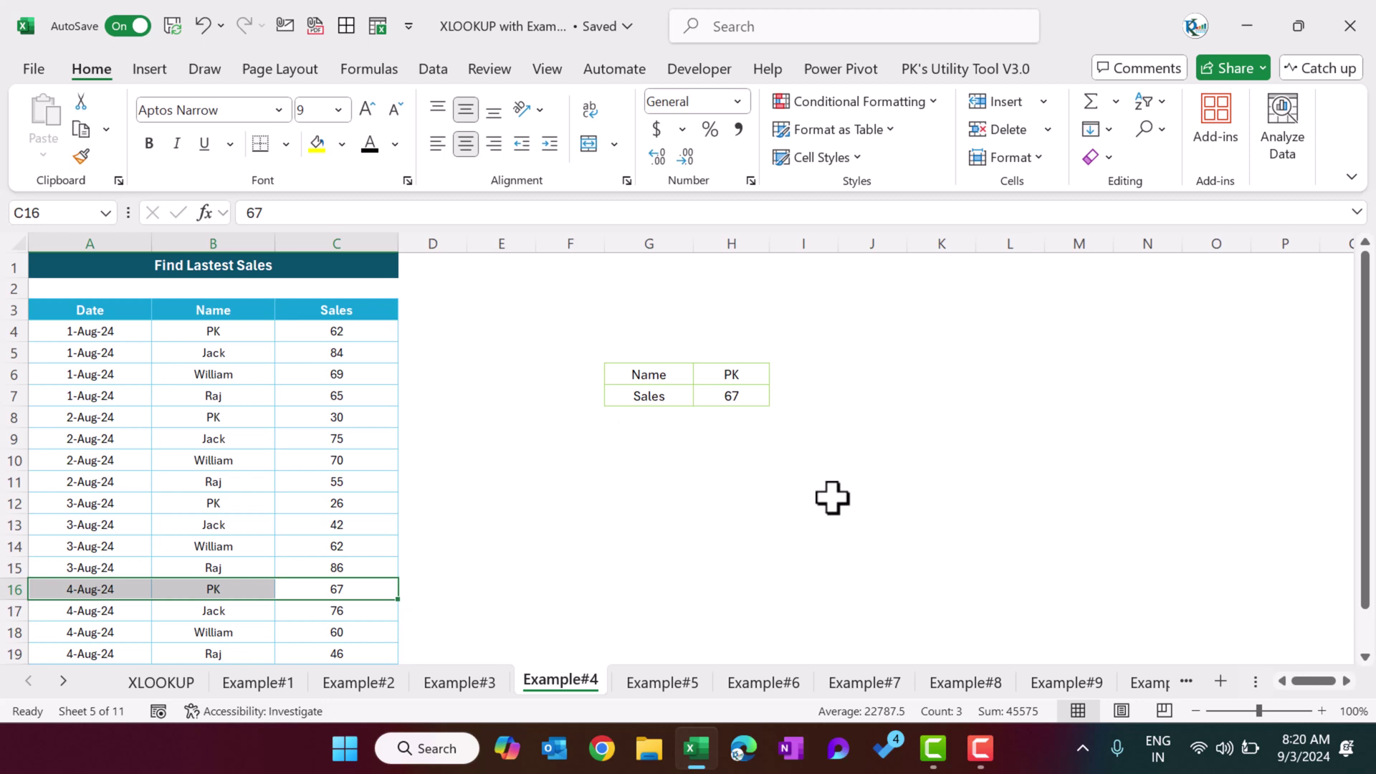
left_click(649, 684)
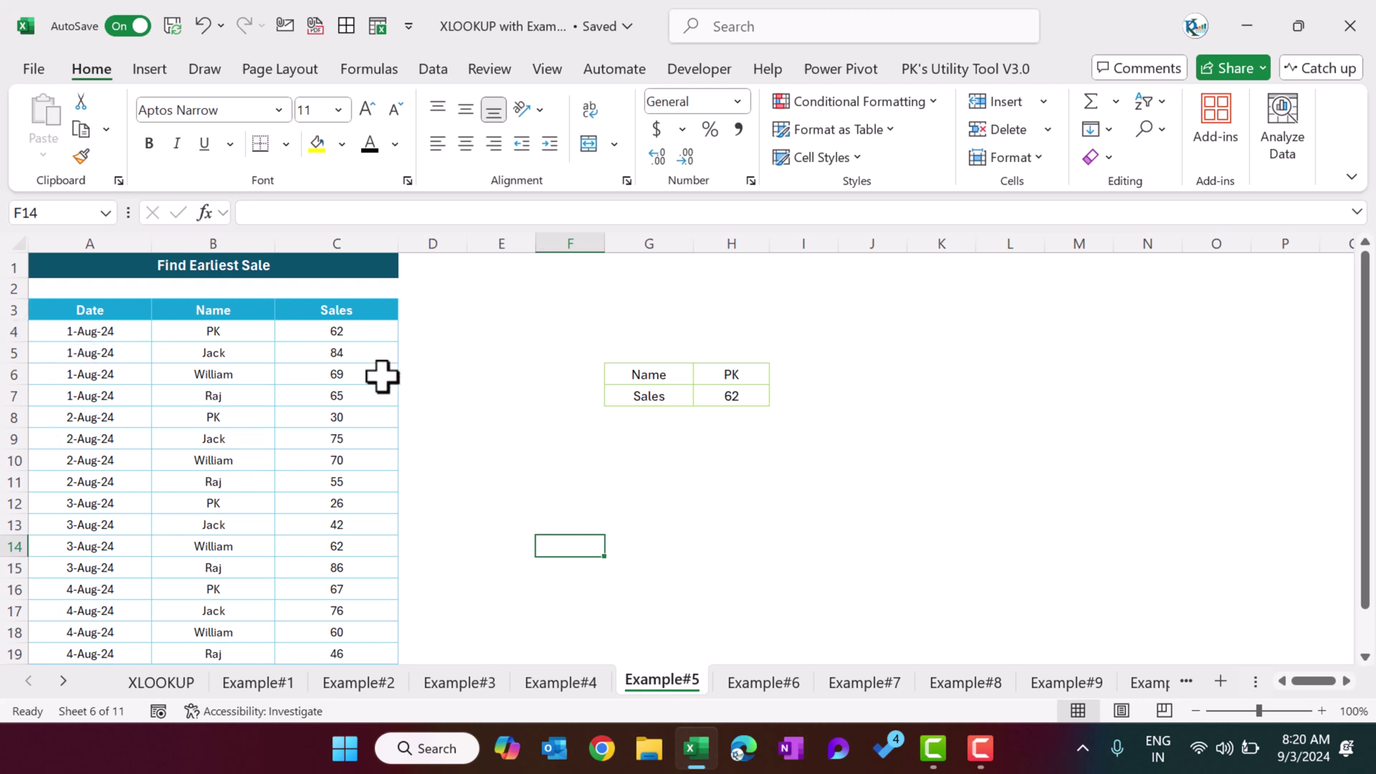
Inspect H7's existing MINIFS-based formula, then clear it.
left_click_drag(108, 333, 105, 566)
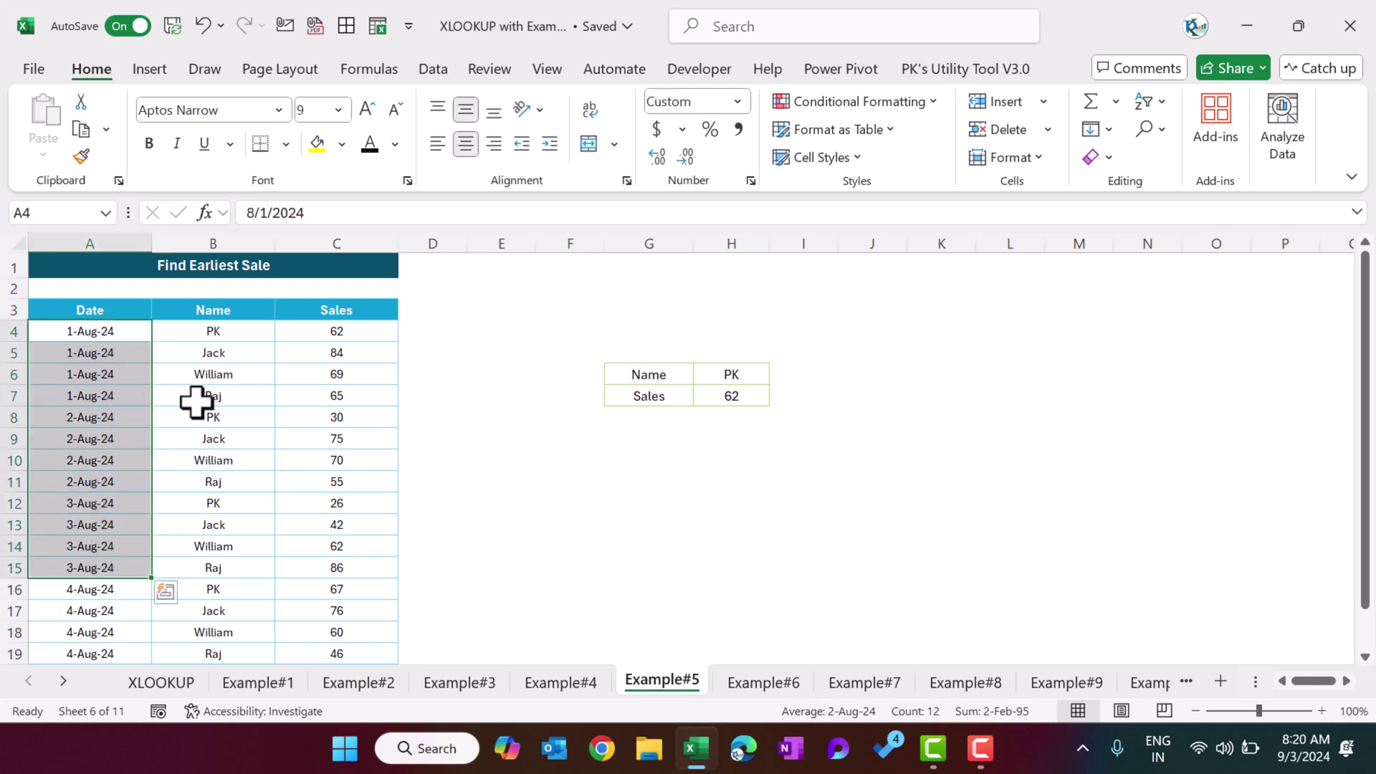
left_click(765, 396)
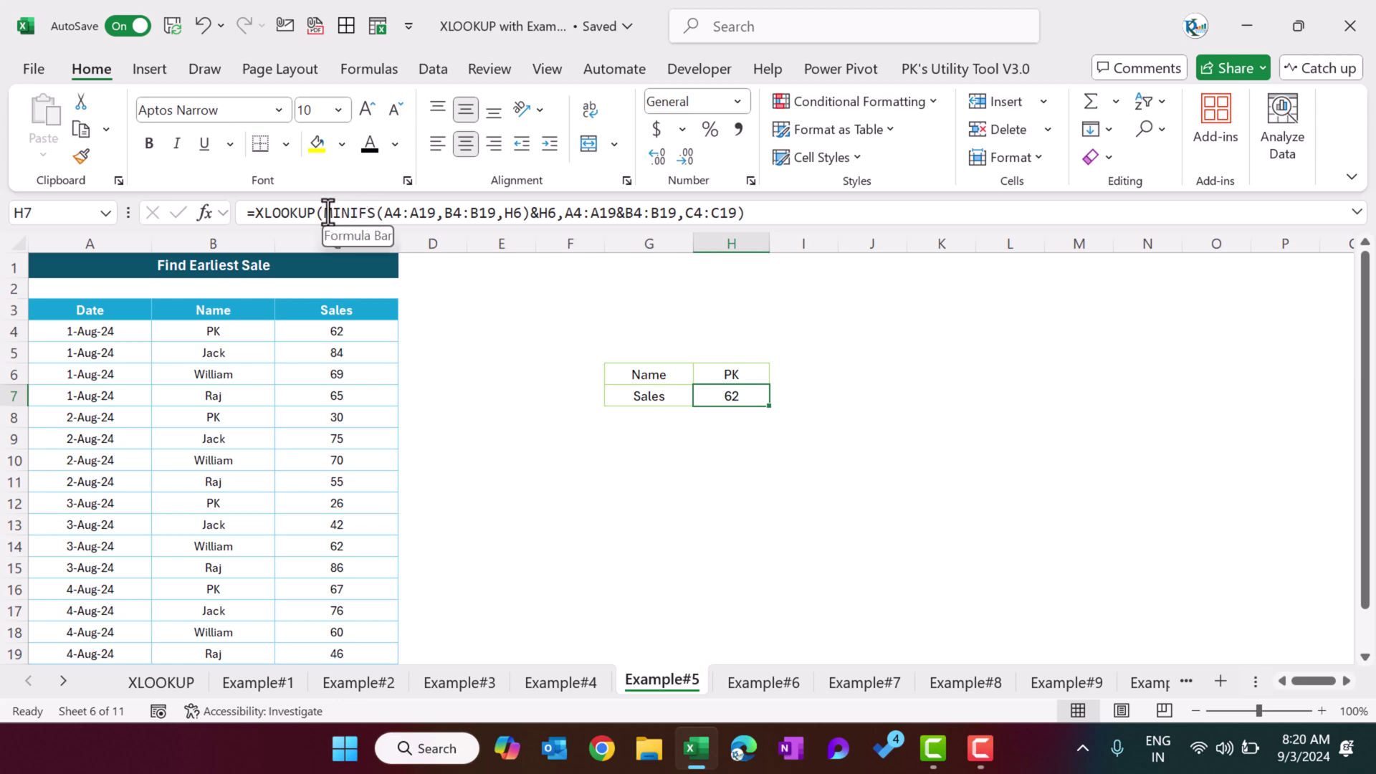
left_click(328, 212)
left_click_drag(332, 212, 505, 212)
key("Escape")
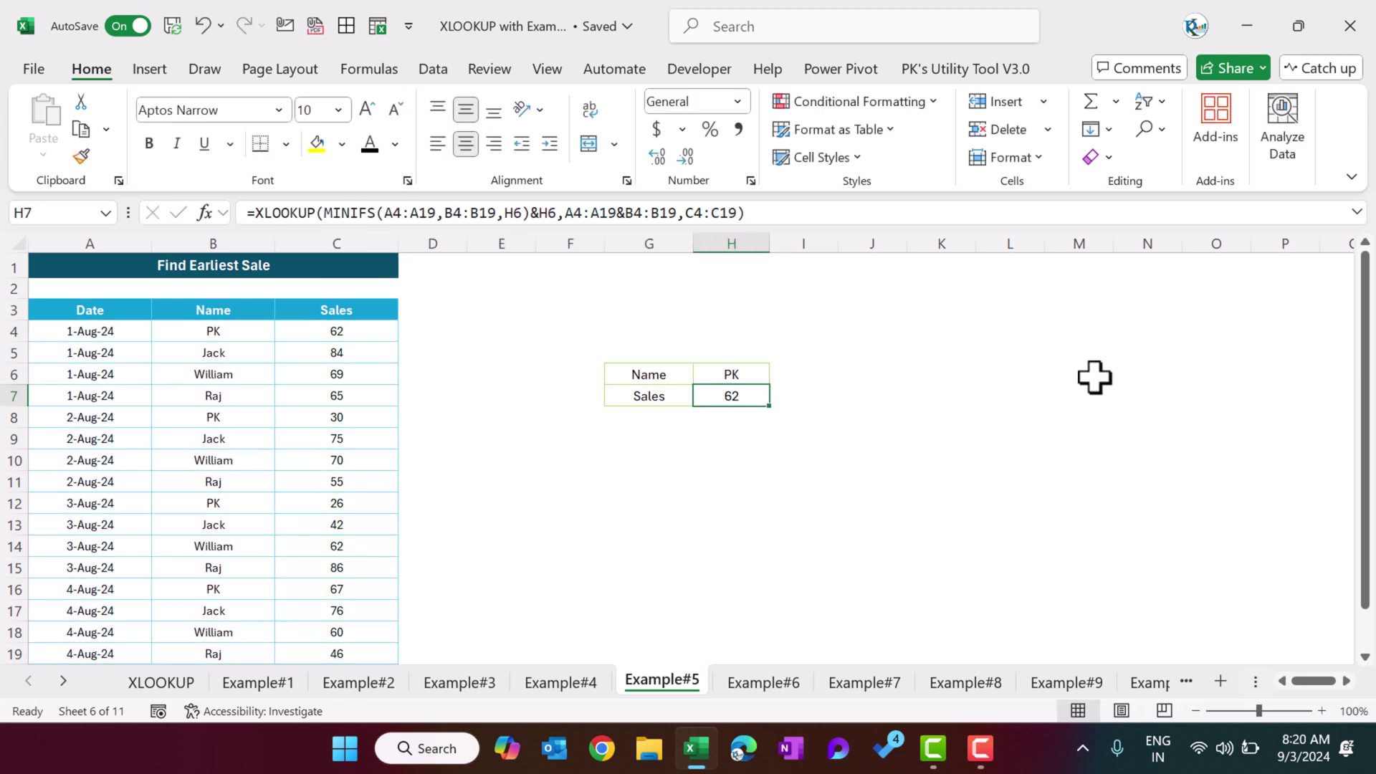
key("Delete")
Start a new XLOOKUP in H7 with lookup value MINIFS(A4:A19,B4:B19,H6)&H6.
type("=xl")
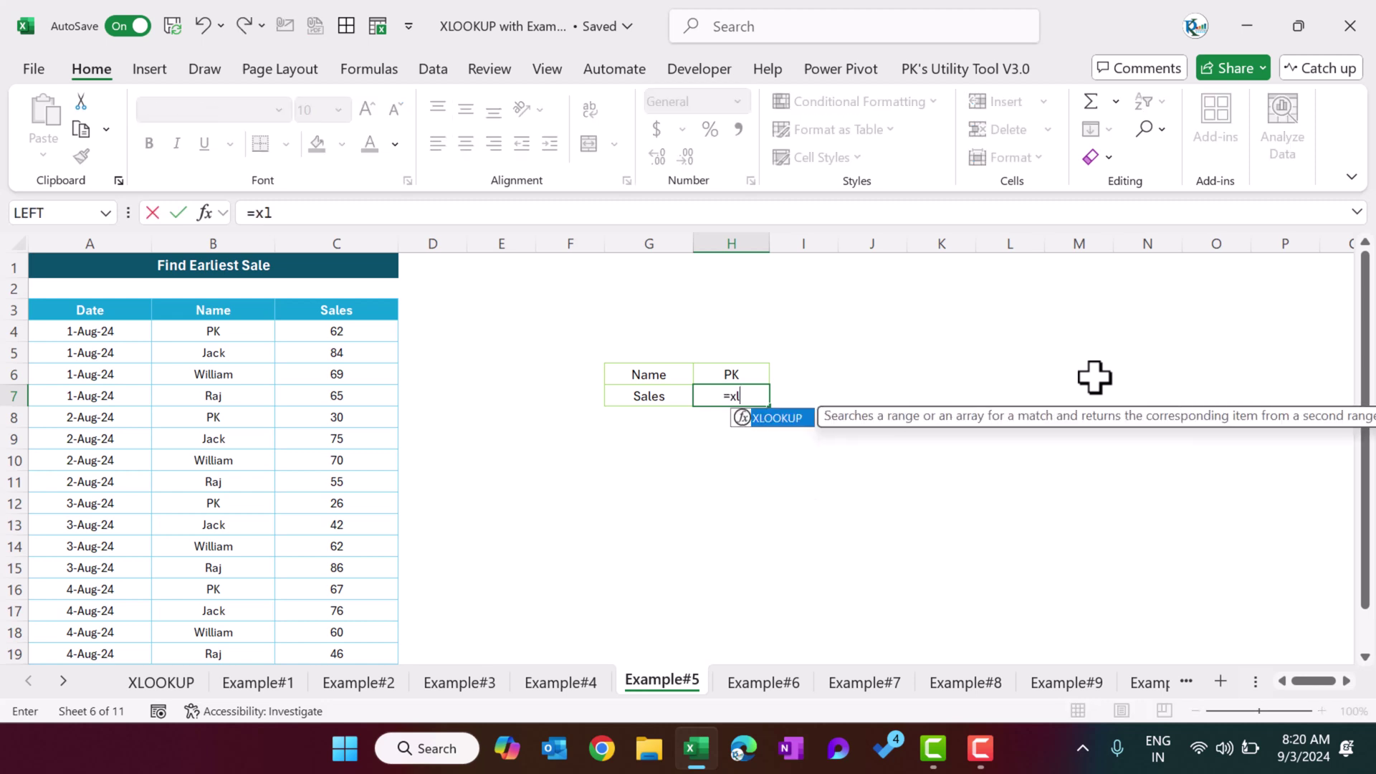
key("Tab")
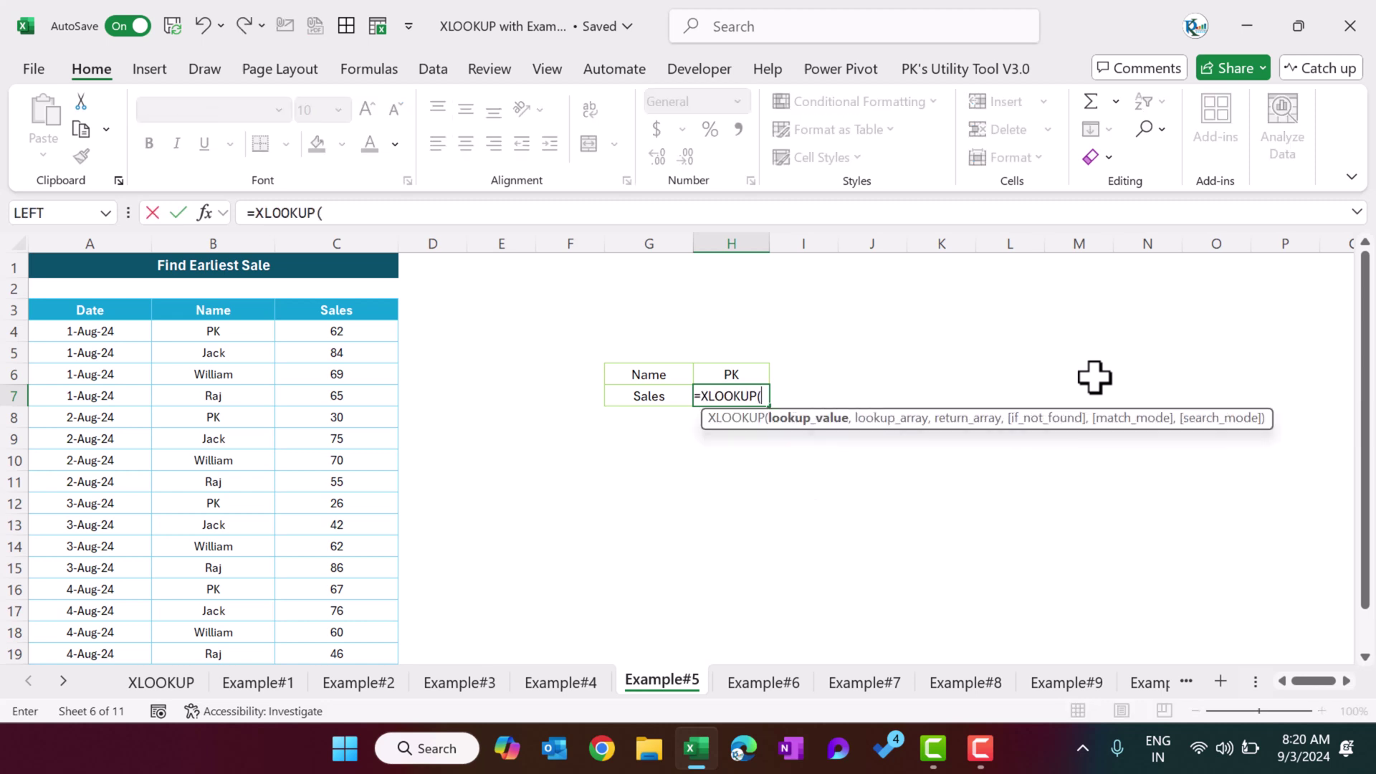
type("min")
key("Down")
key("Down")
key("Tab")
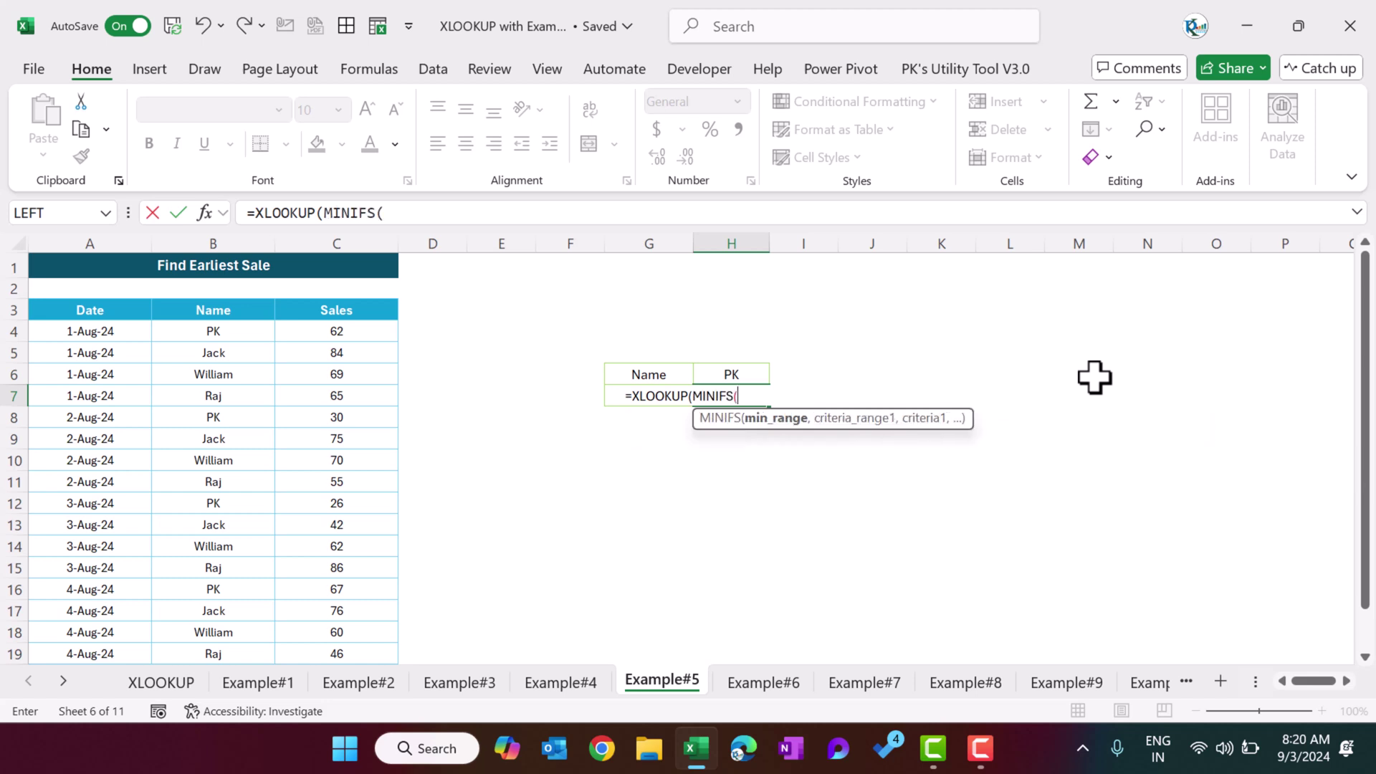
left_click(84, 331)
key("ctrl+shift+Down")
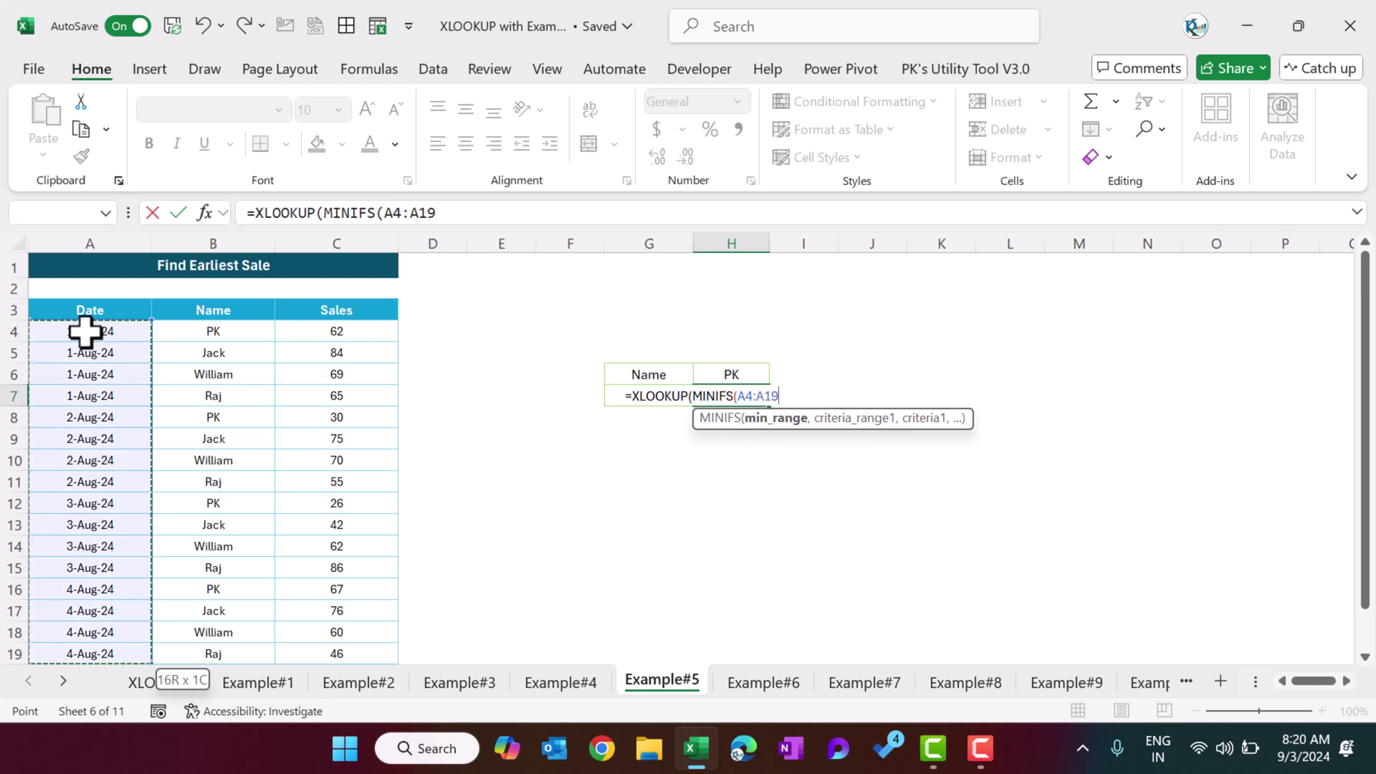
type(",")
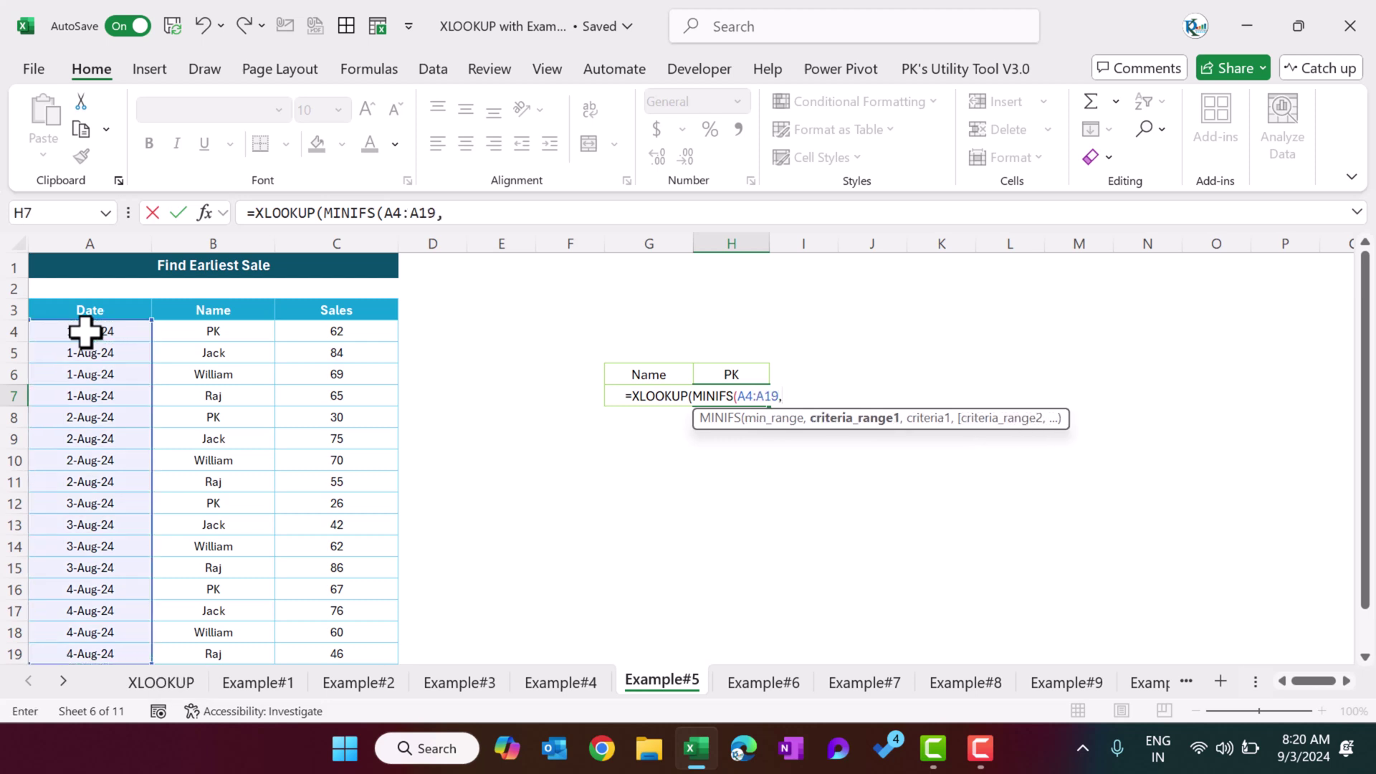
left_click(245, 330)
key("ctrl+shift+Down")
type(",")
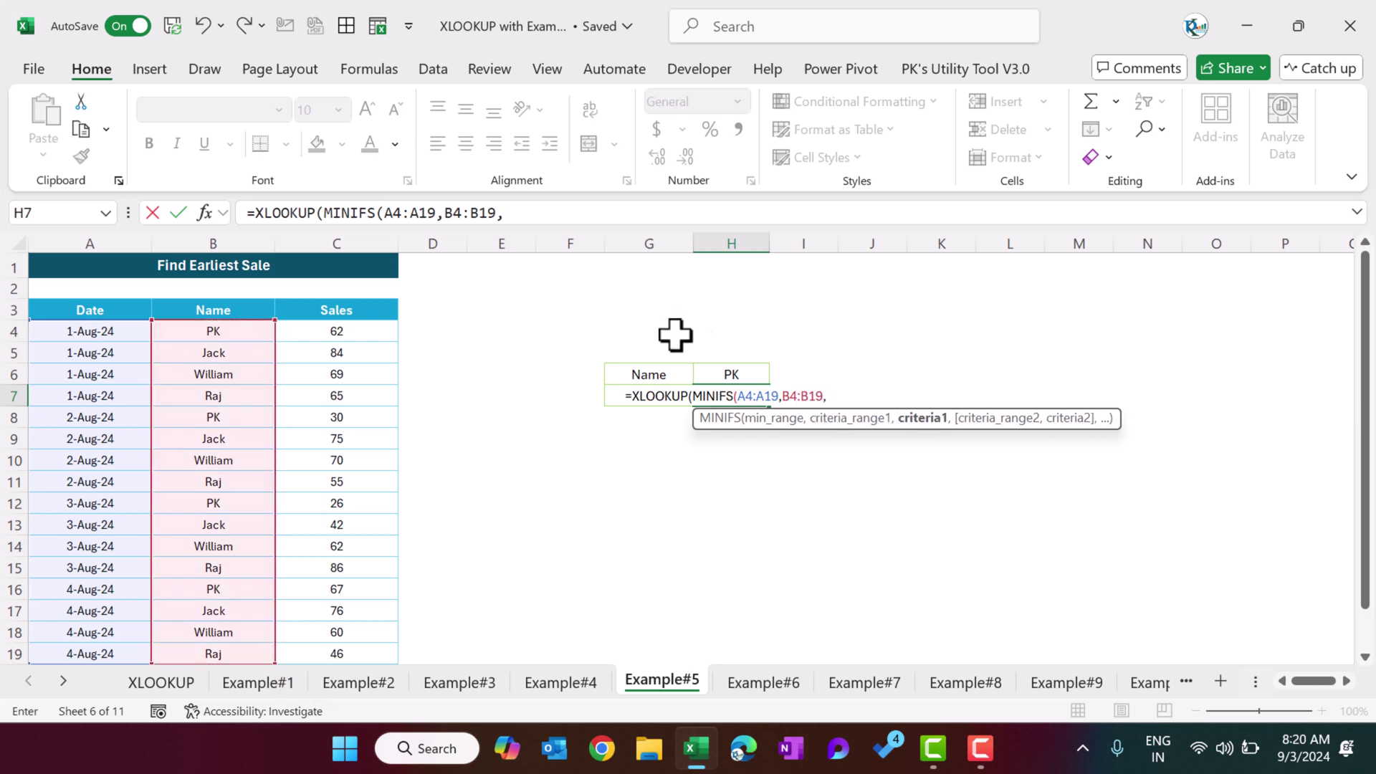
left_click(753, 374)
type(")&")
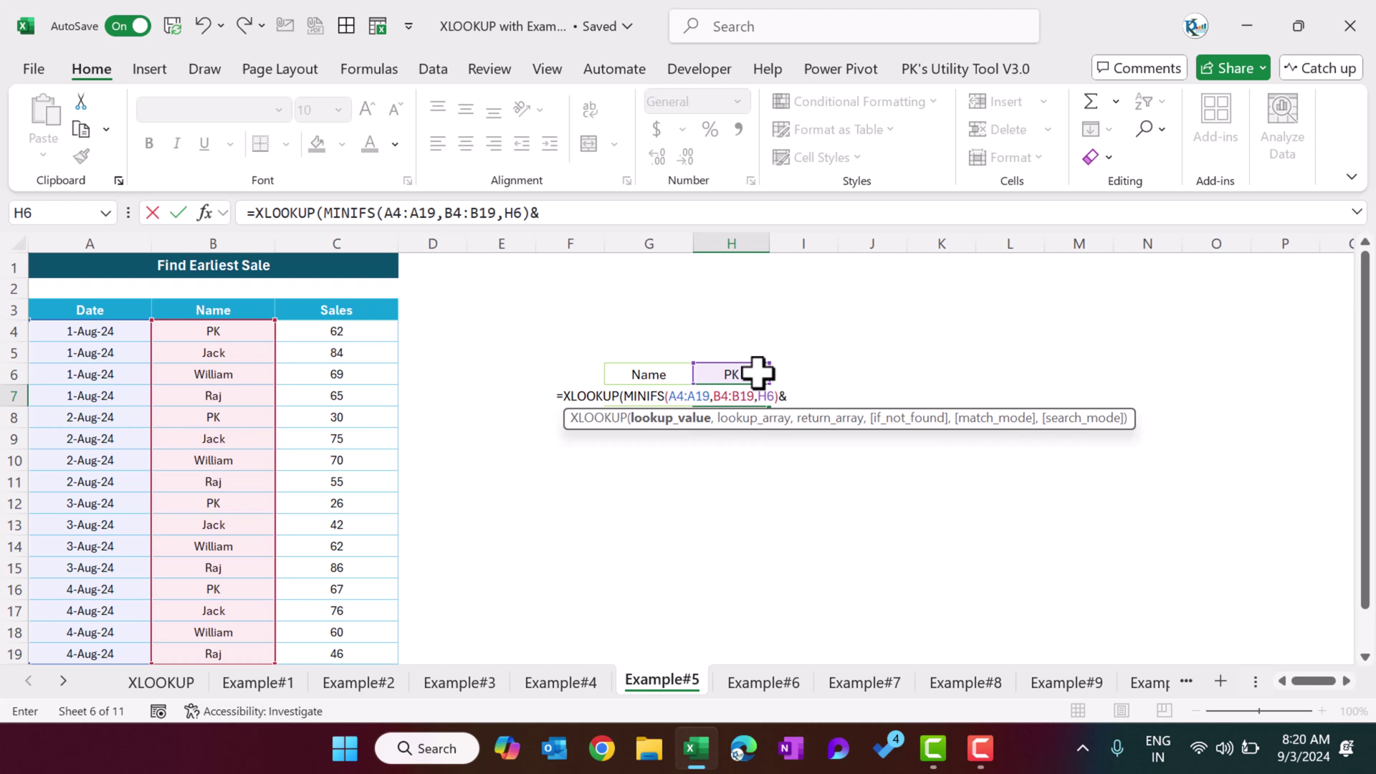
left_click(737, 373)
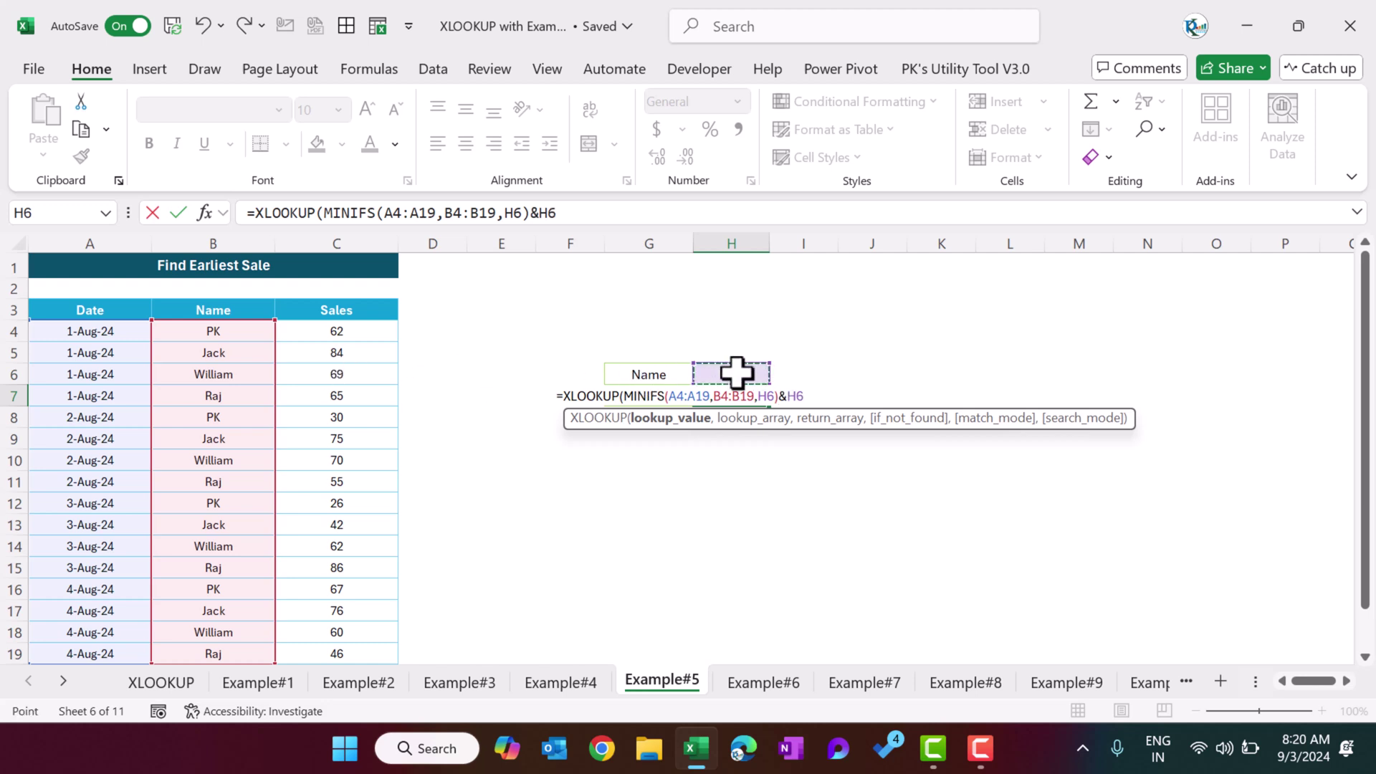
Finish it with lookup array A4:A19&B4:B19 and return range C4:C19, accepting Excel's correction.
type(",")
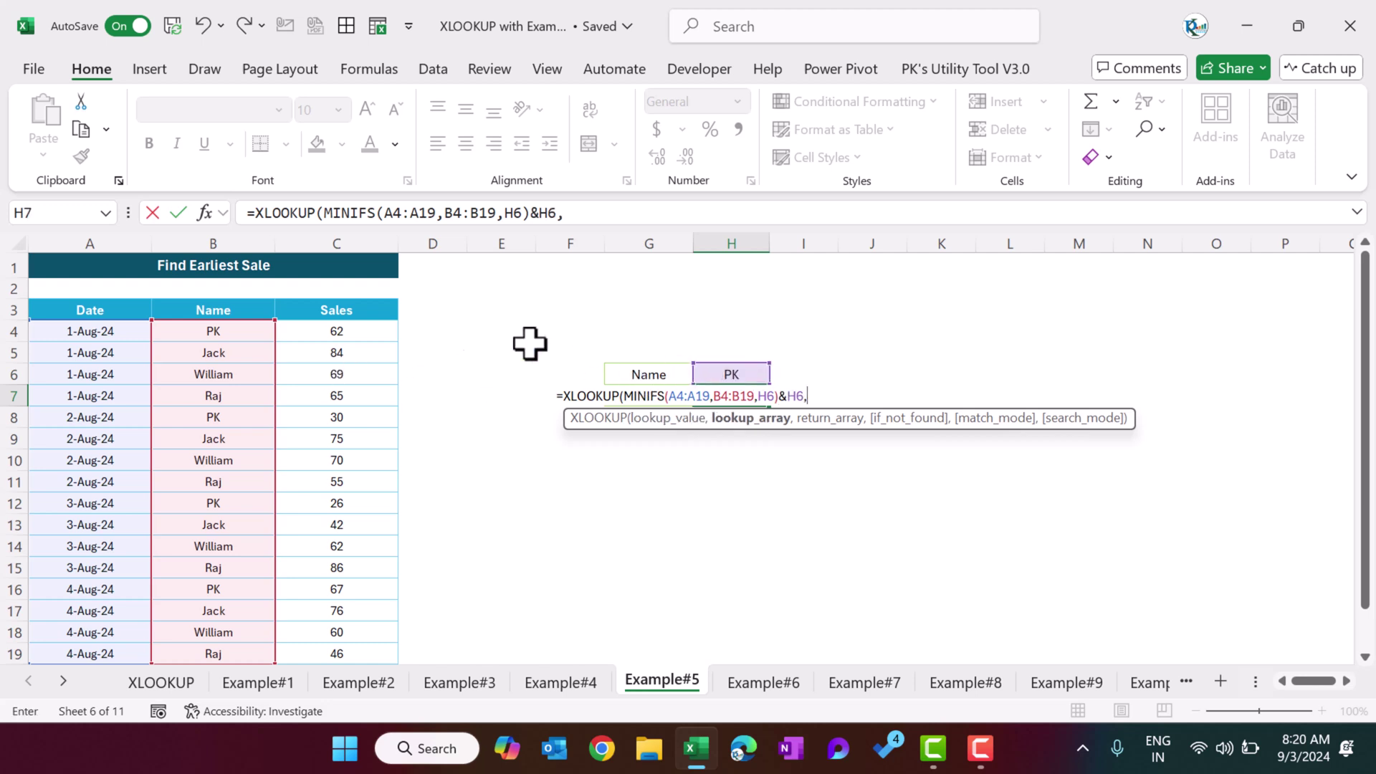
left_click(110, 332)
key("ctrl+shift+Down")
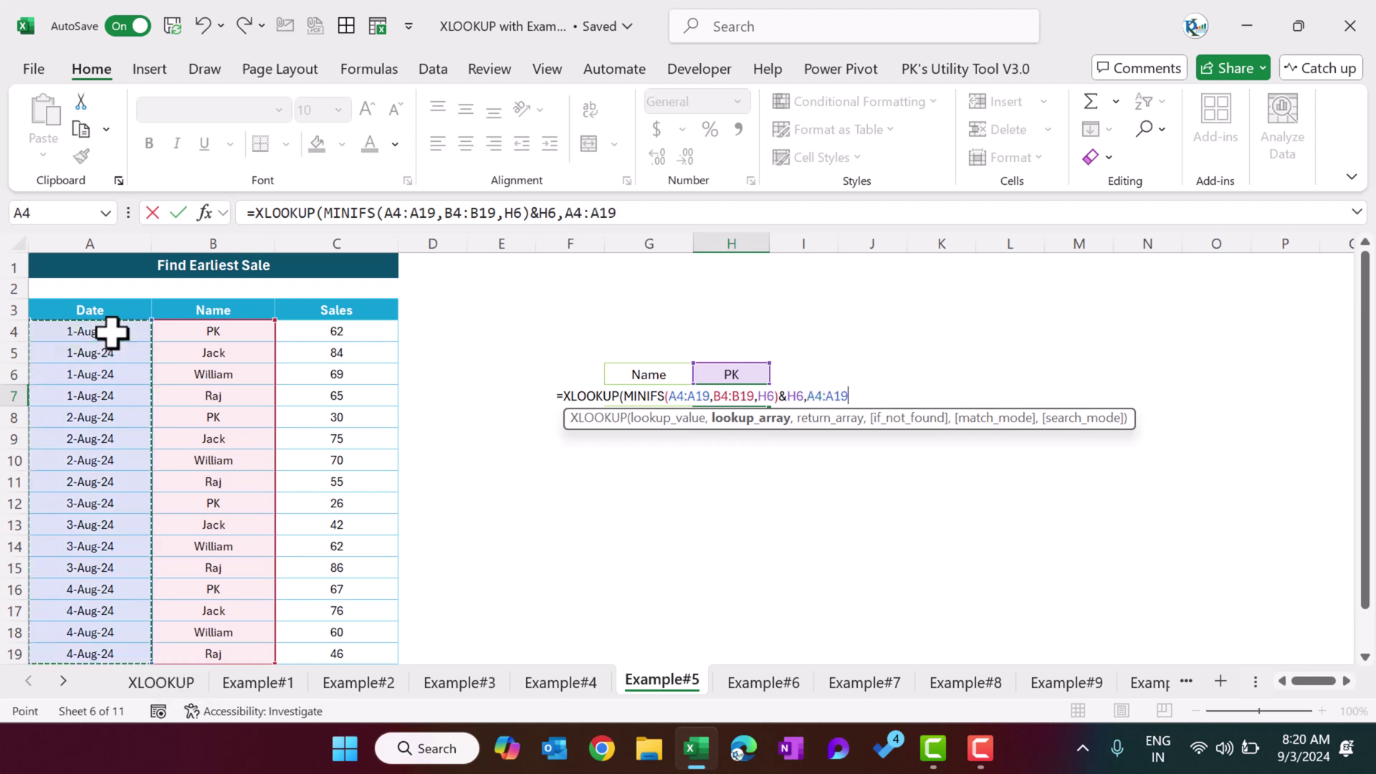
type("&")
left_click(206, 330)
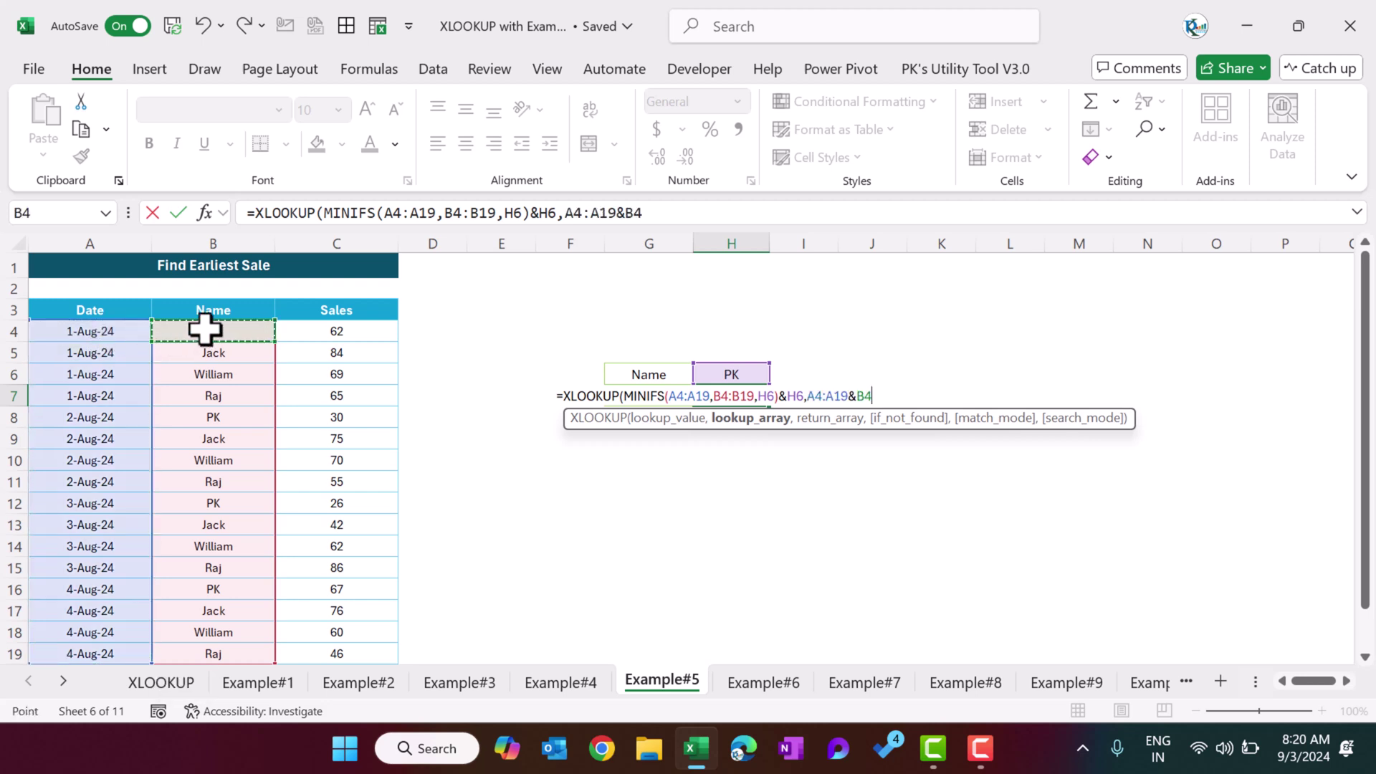
key("ctrl+shift+Down")
type(",")
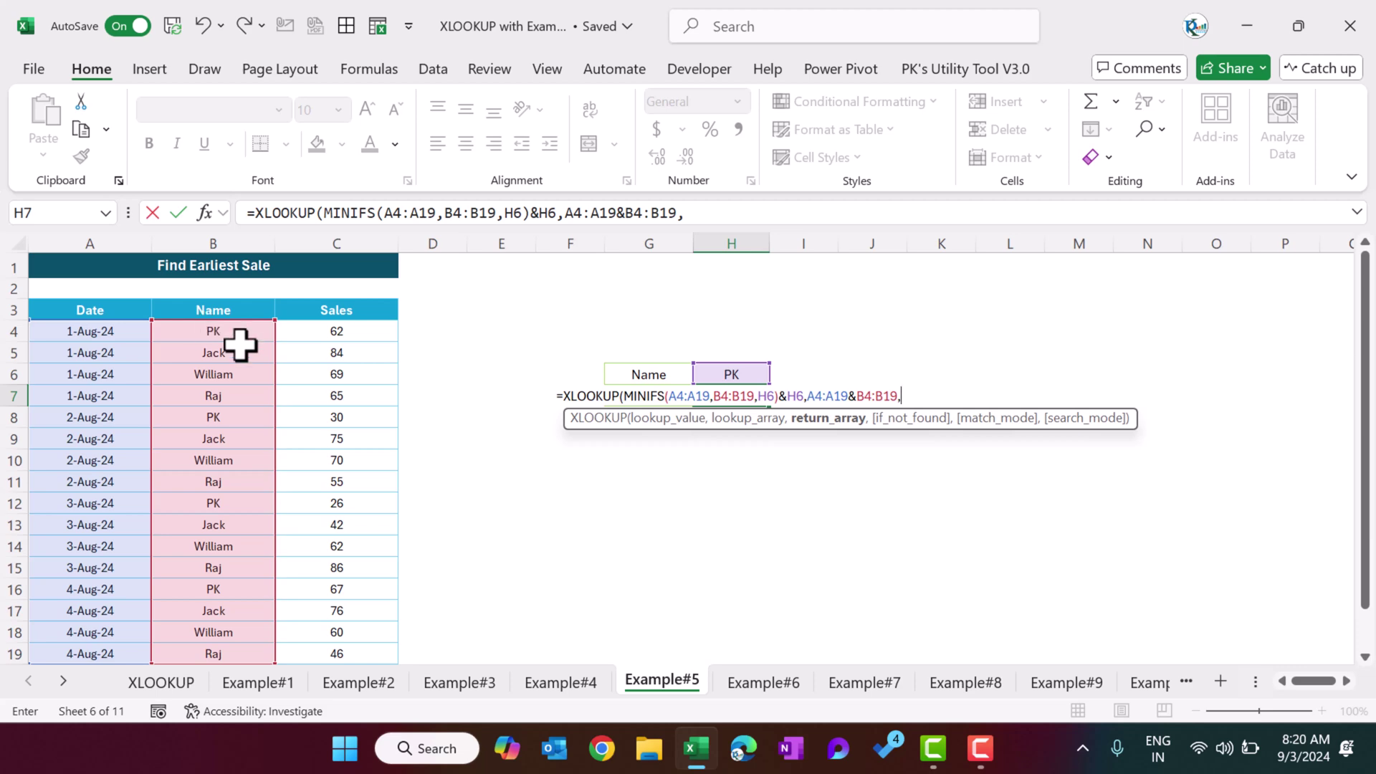
left_click(355, 332)
key("ctrl+shift+Down")
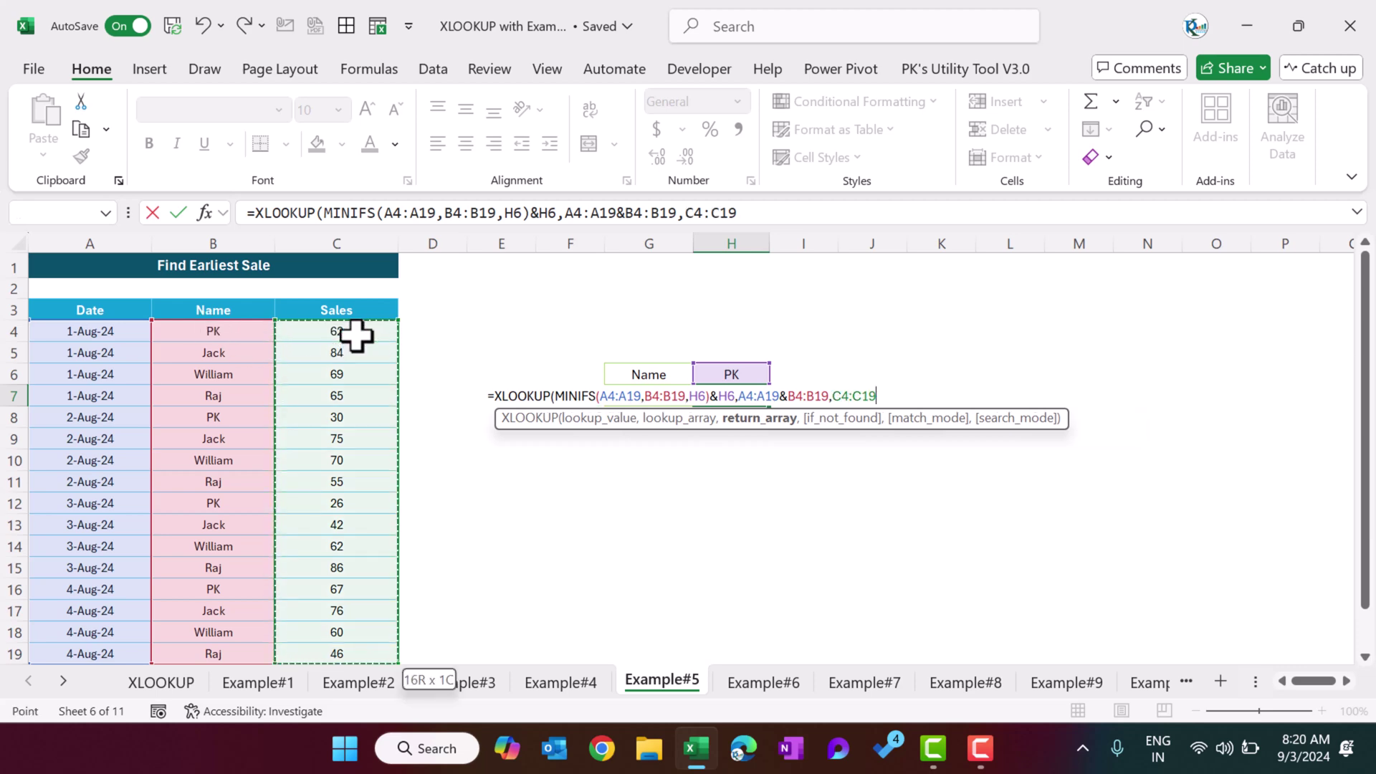
key("Return")
key("Return")
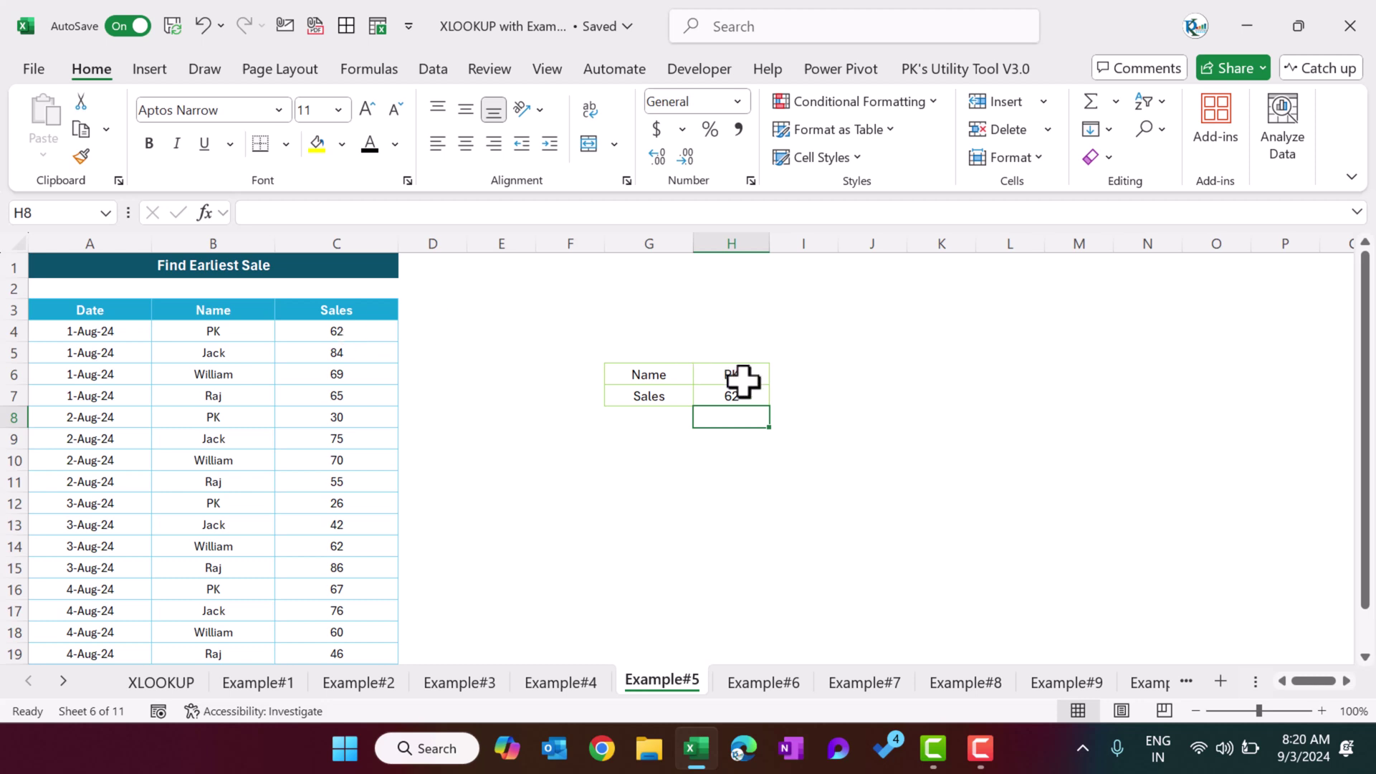
Change PK's first date in A4 to 10-Aug-24 so the earliest-sale lookup returns 30.
left_click(129, 329)
left_click(268, 213)
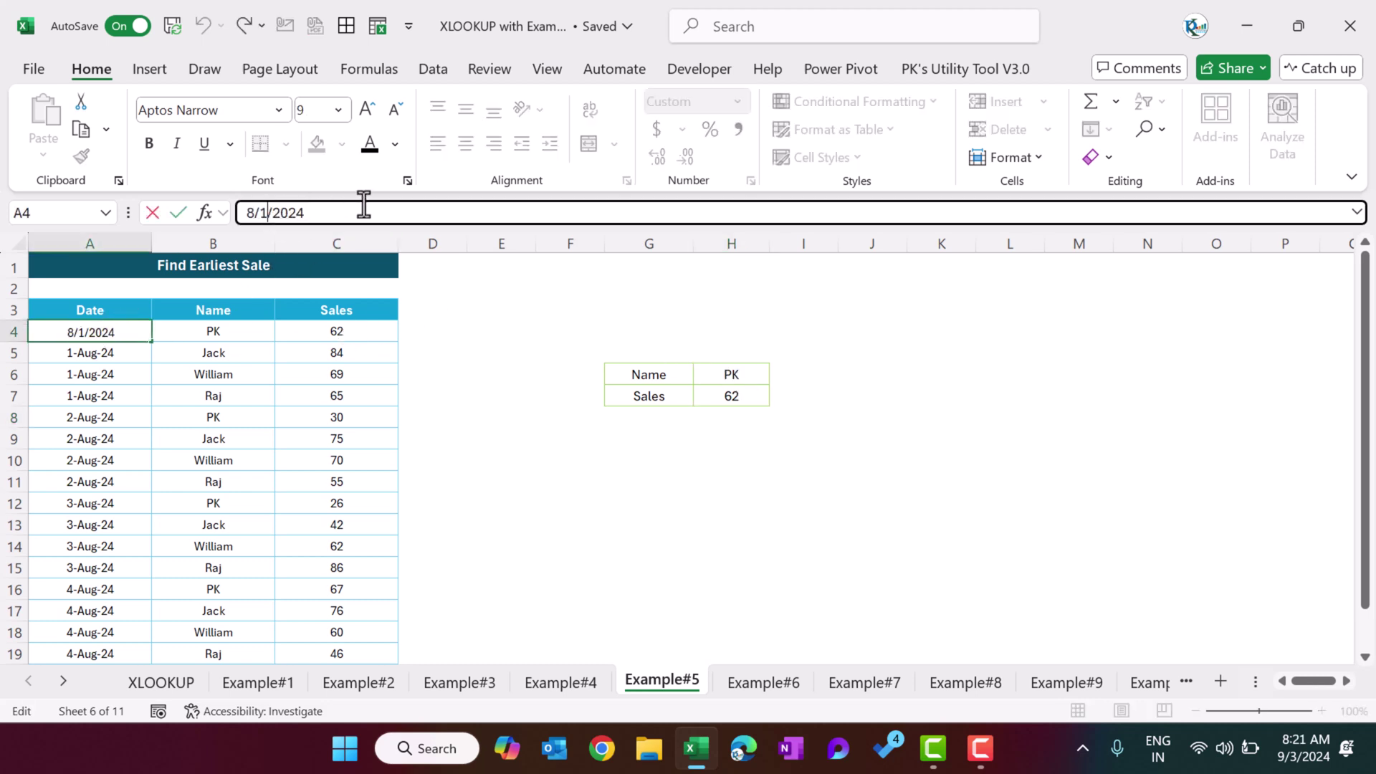
key("Return")
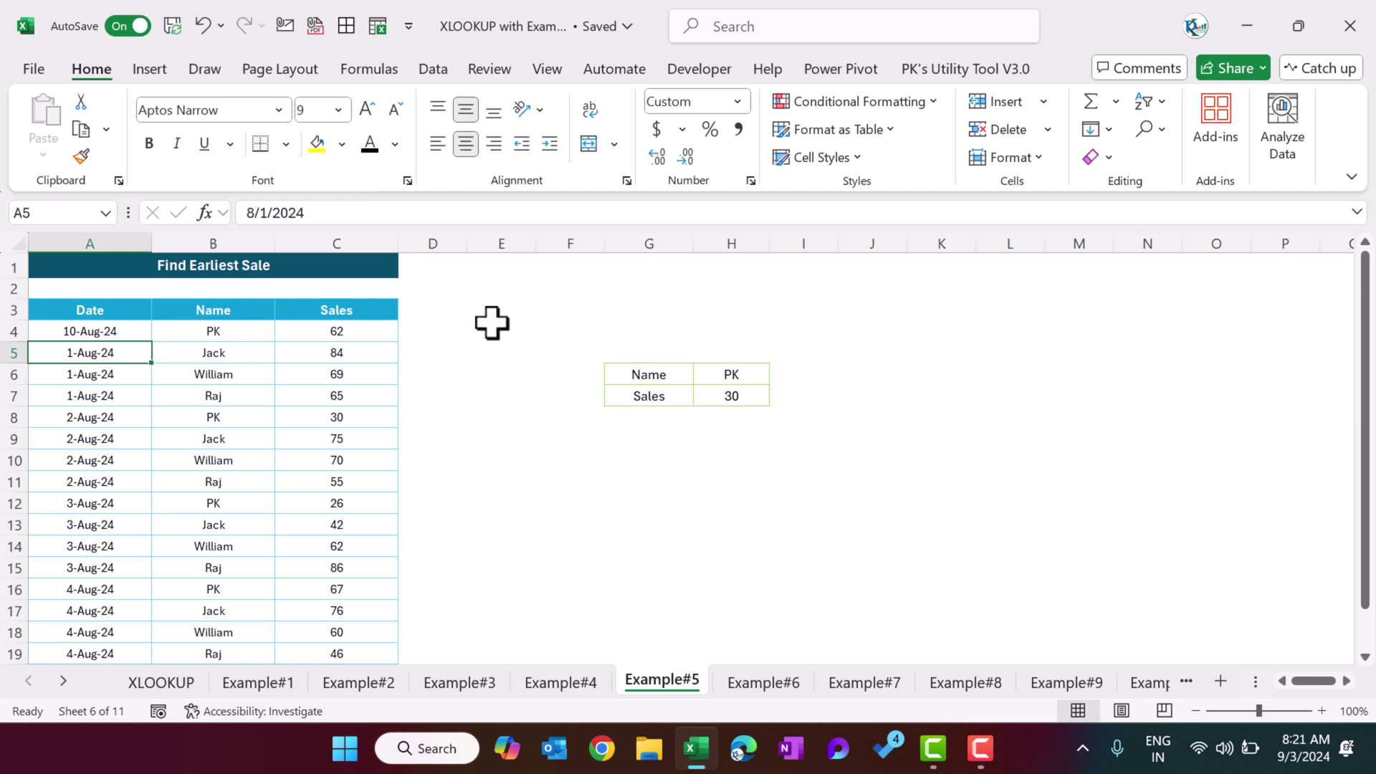
left_click_drag(100, 415, 359, 419)
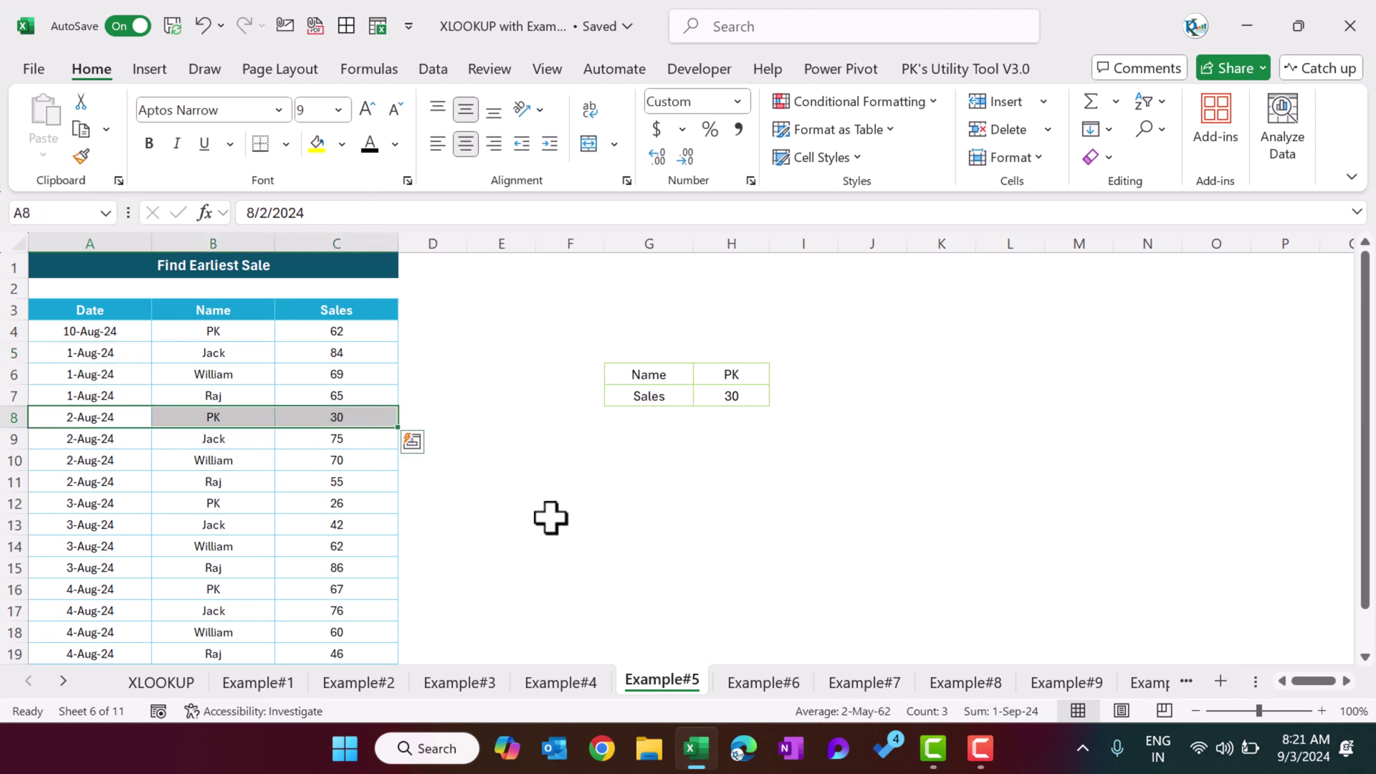
left_click(680, 480)
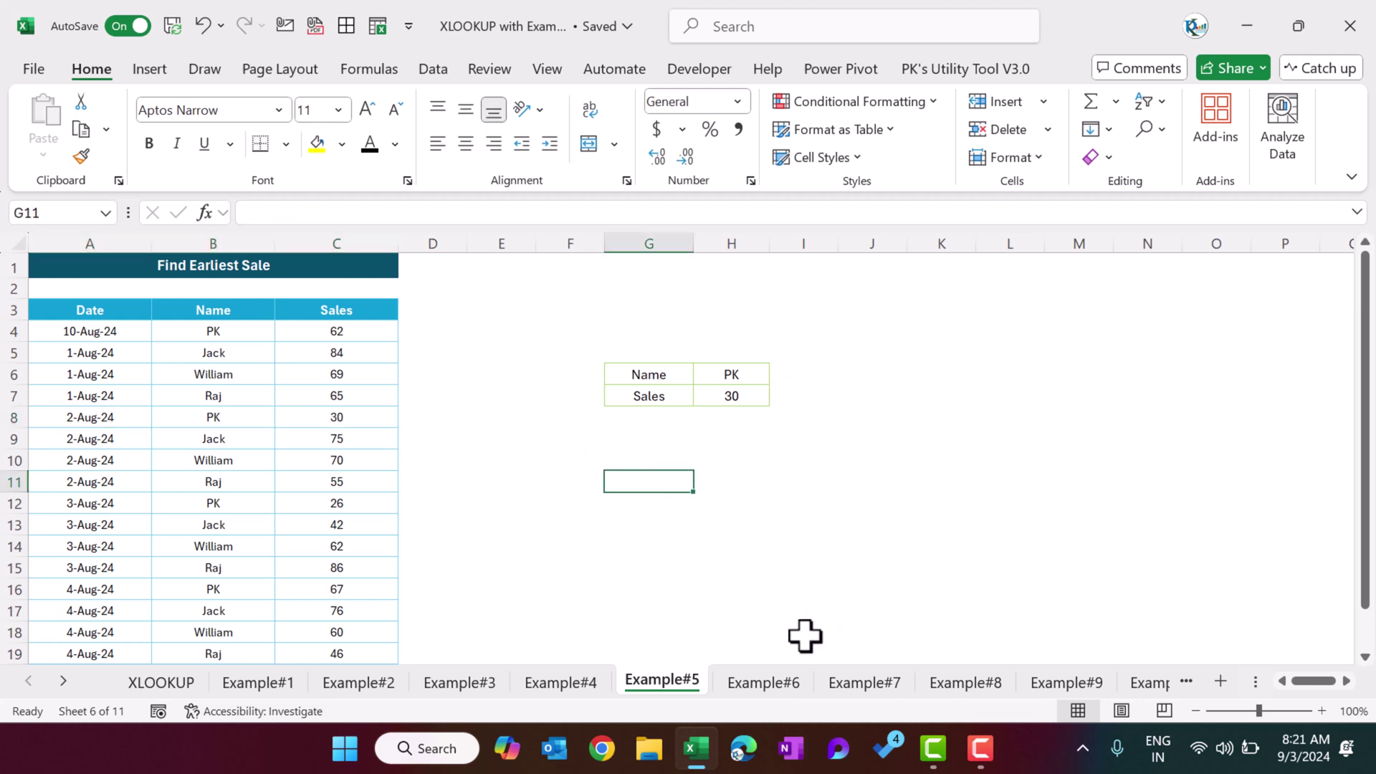
On the Example#6 sheet, enter the nonexistent name zzz in H6 to test the lookup.
left_click(774, 684)
key("Left")
key("Left")
key("Down")
key("Down")
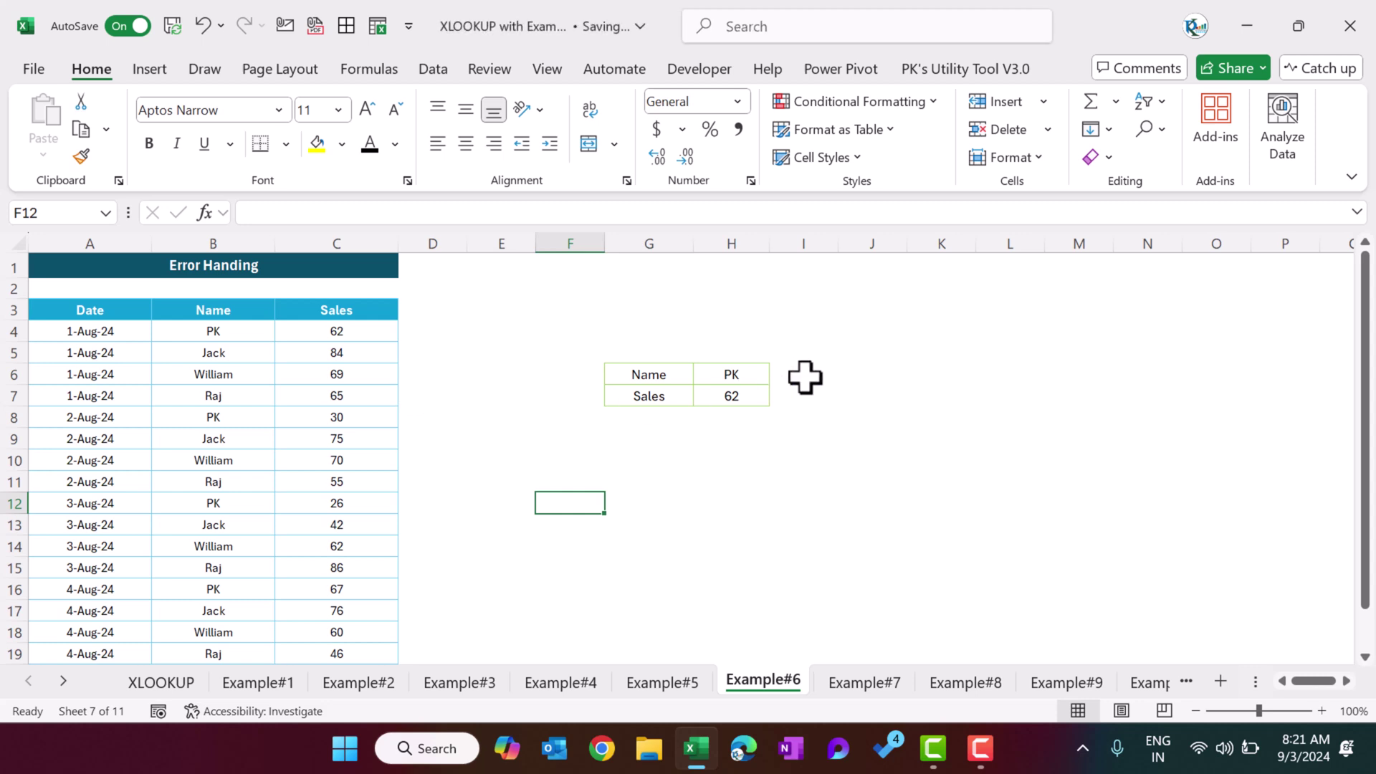
left_click(731, 376)
type("zzz")
key("Return")
left_click(772, 445)
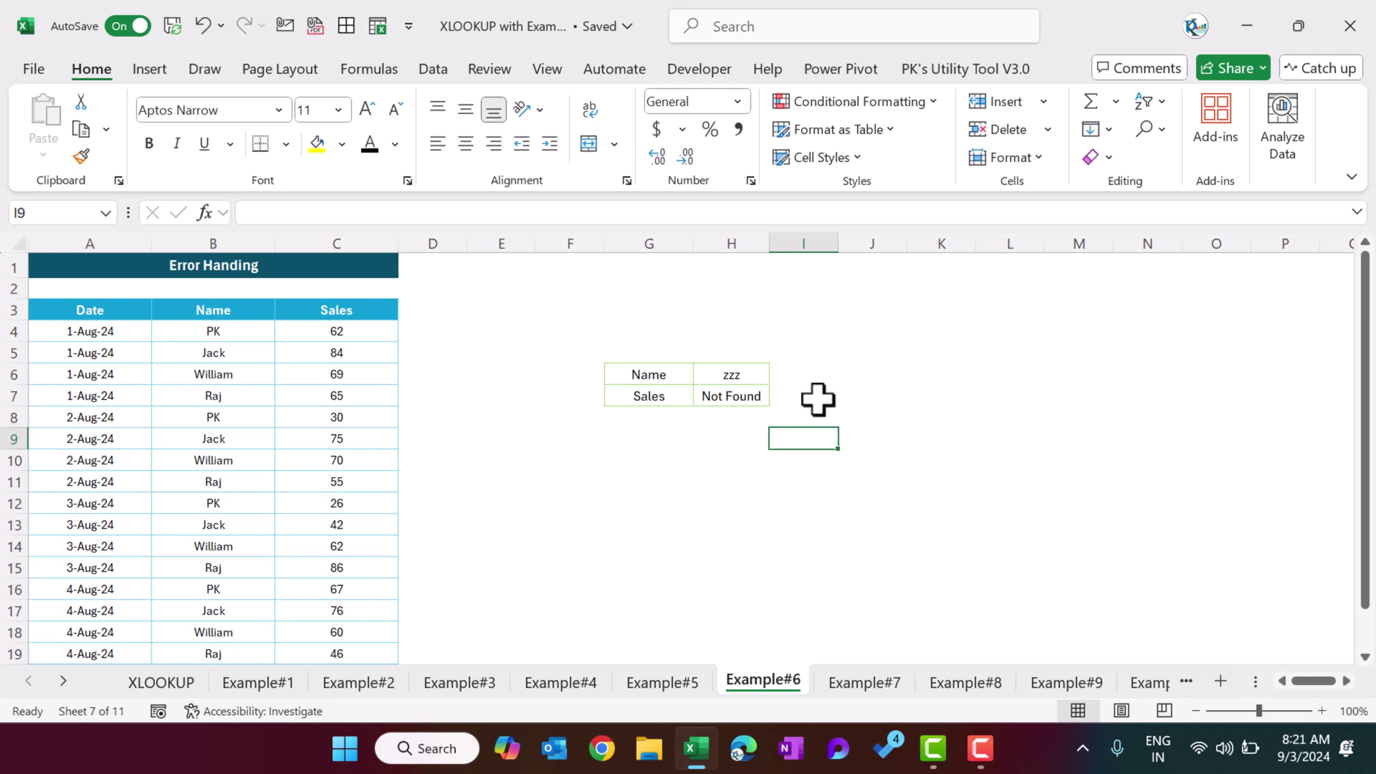
Rebuild H7 as =XLOOKUP(H6,B4:B19,C4:C19,"Not Found") so missing names show Not Found.
left_click(755, 394)
key("Delete")
type("=xl")
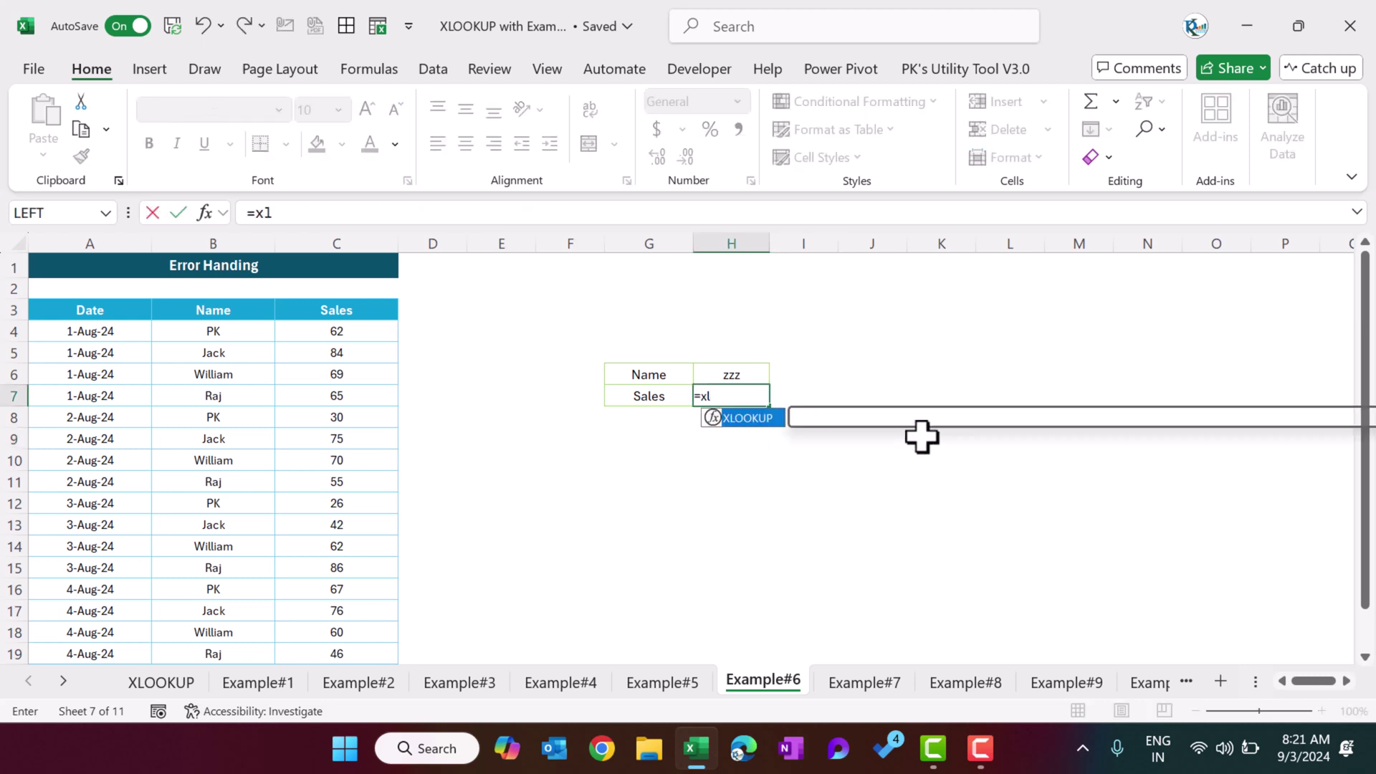
key("Tab")
key("Up")
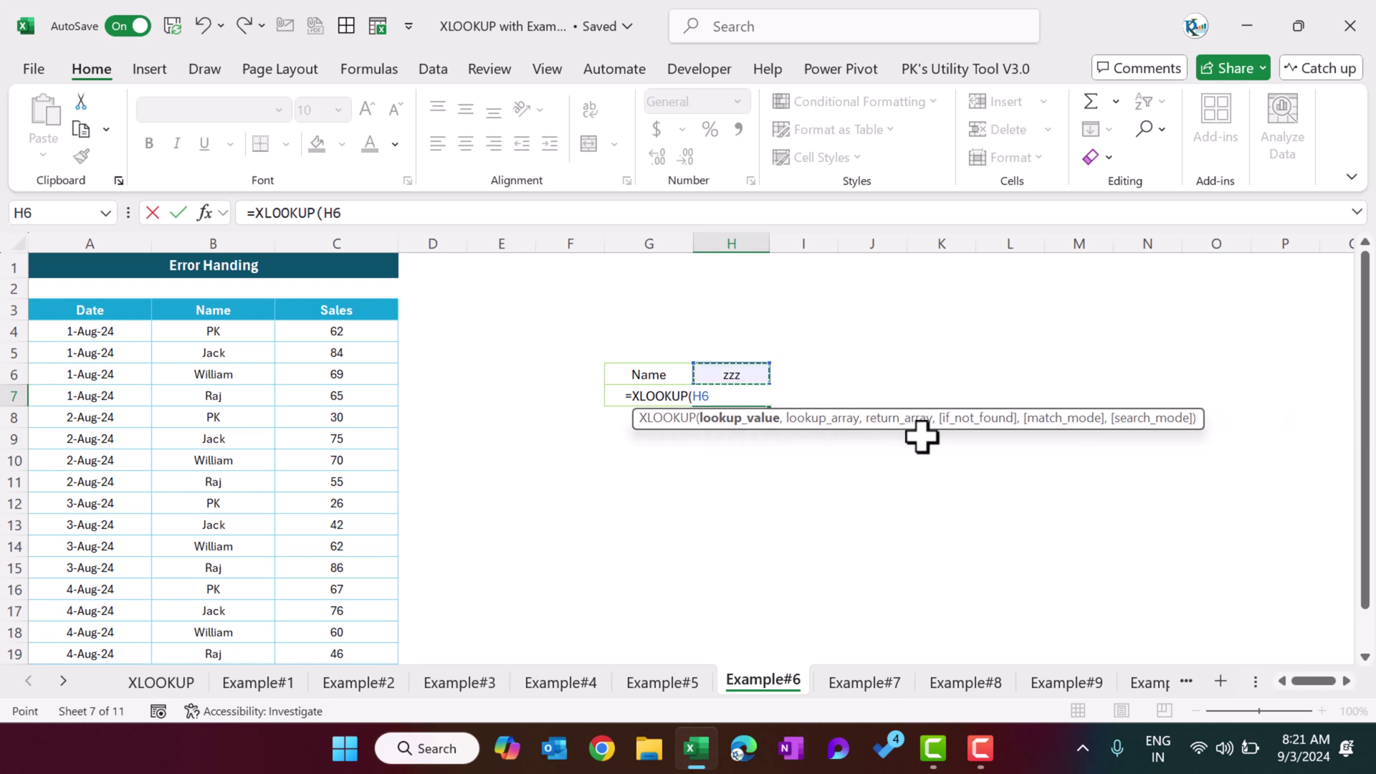
type(",")
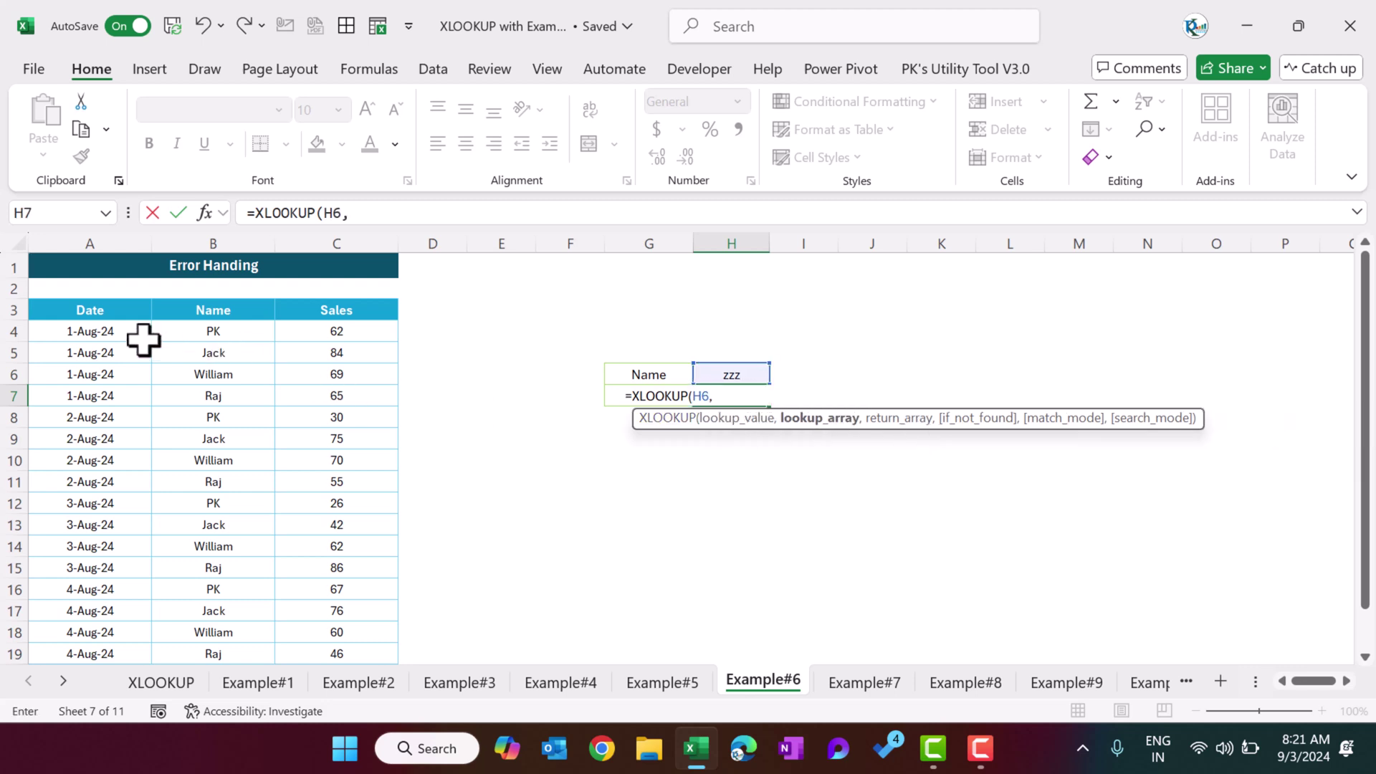
left_click(199, 330)
key("ctrl+shift+Down")
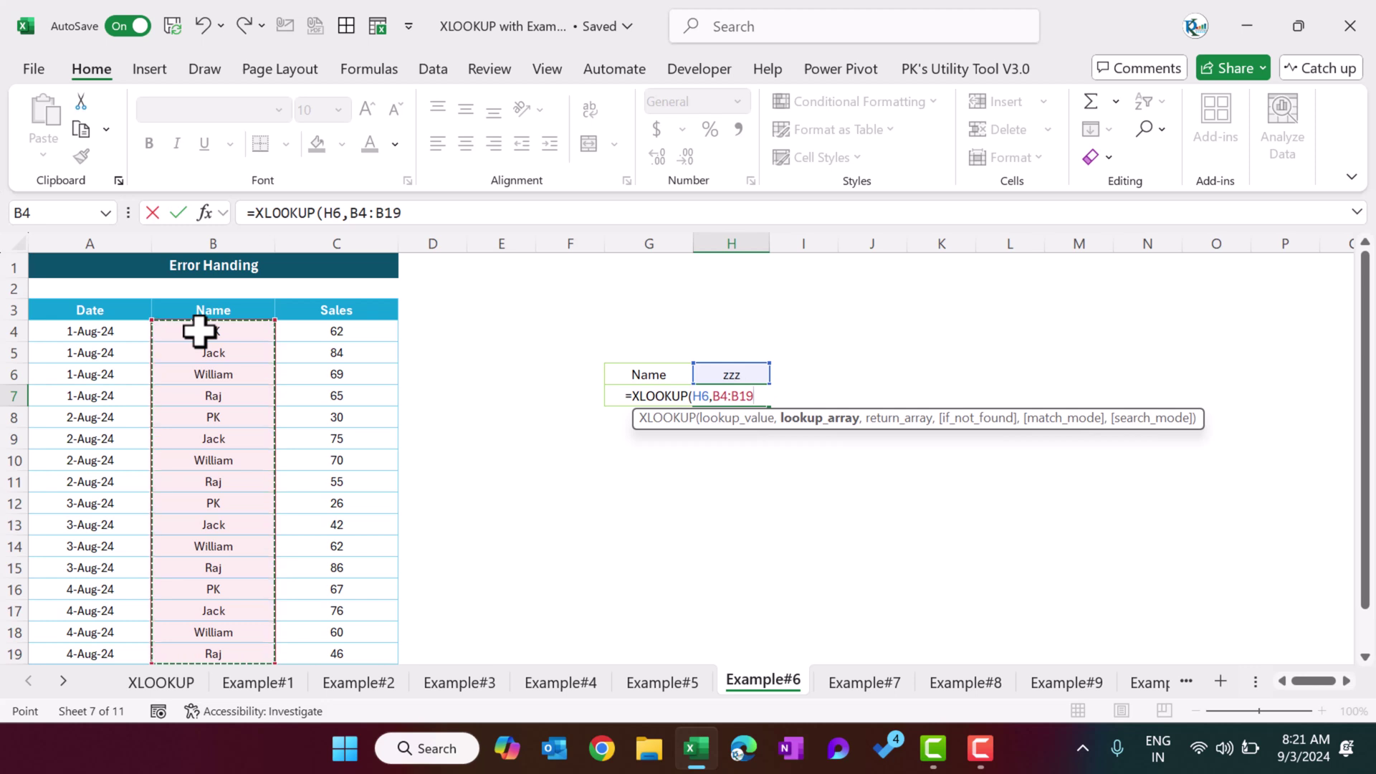
type(",")
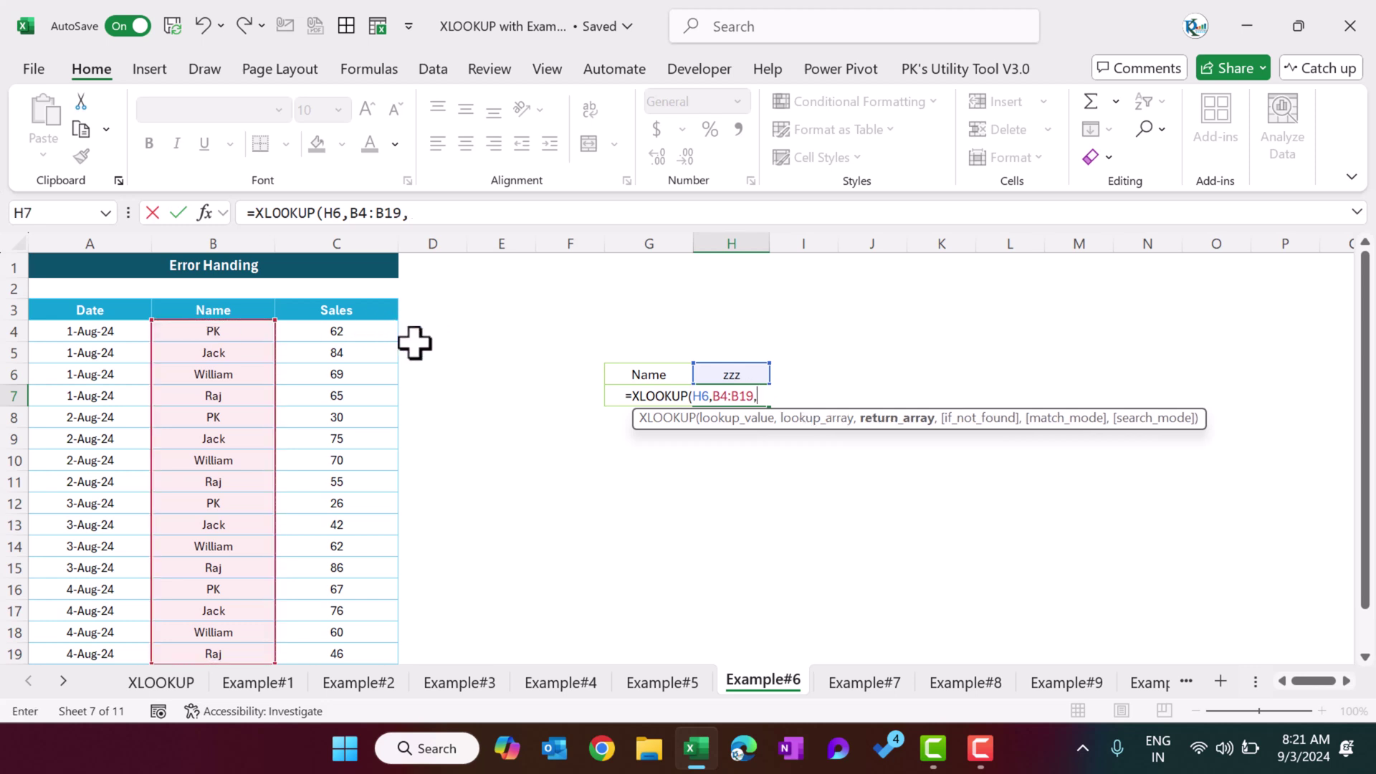
left_click(354, 332)
key("ctrl+shift+Down")
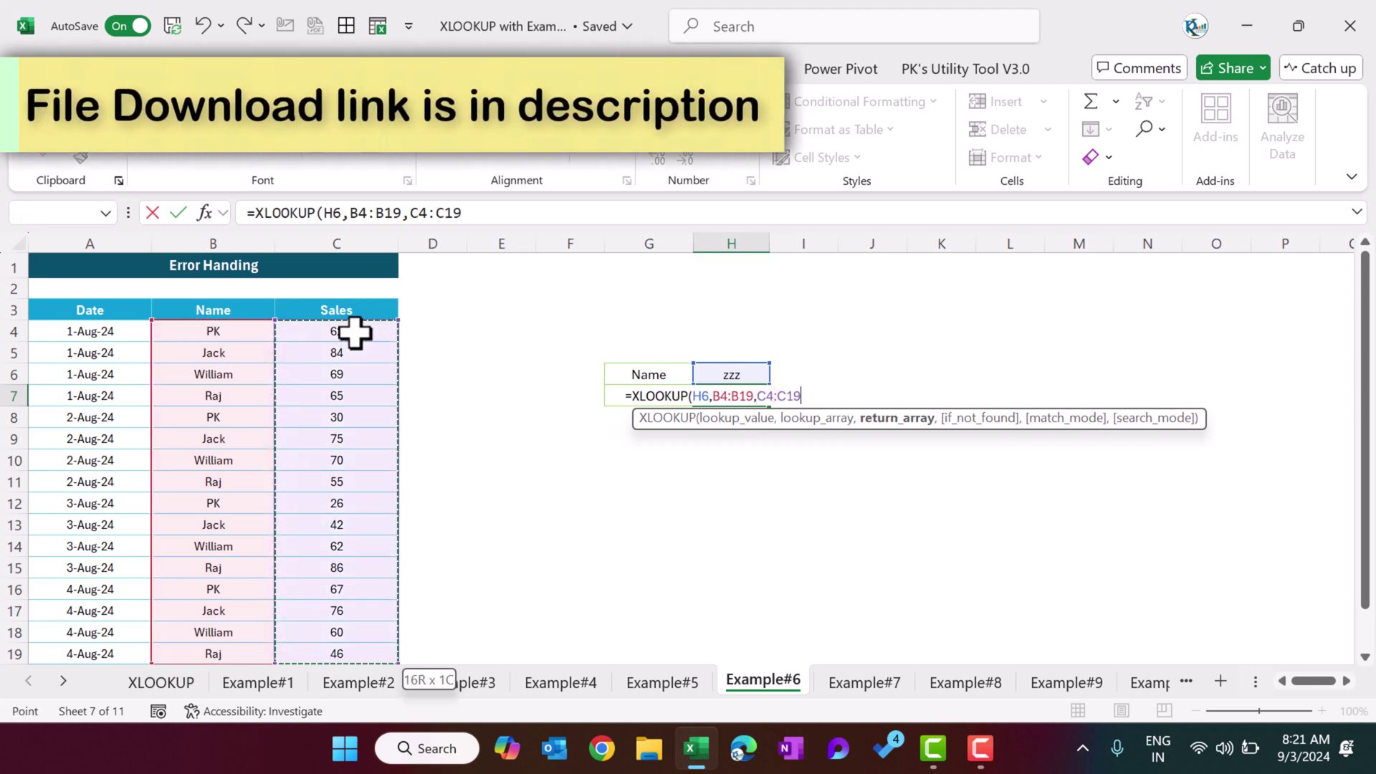
type(",")
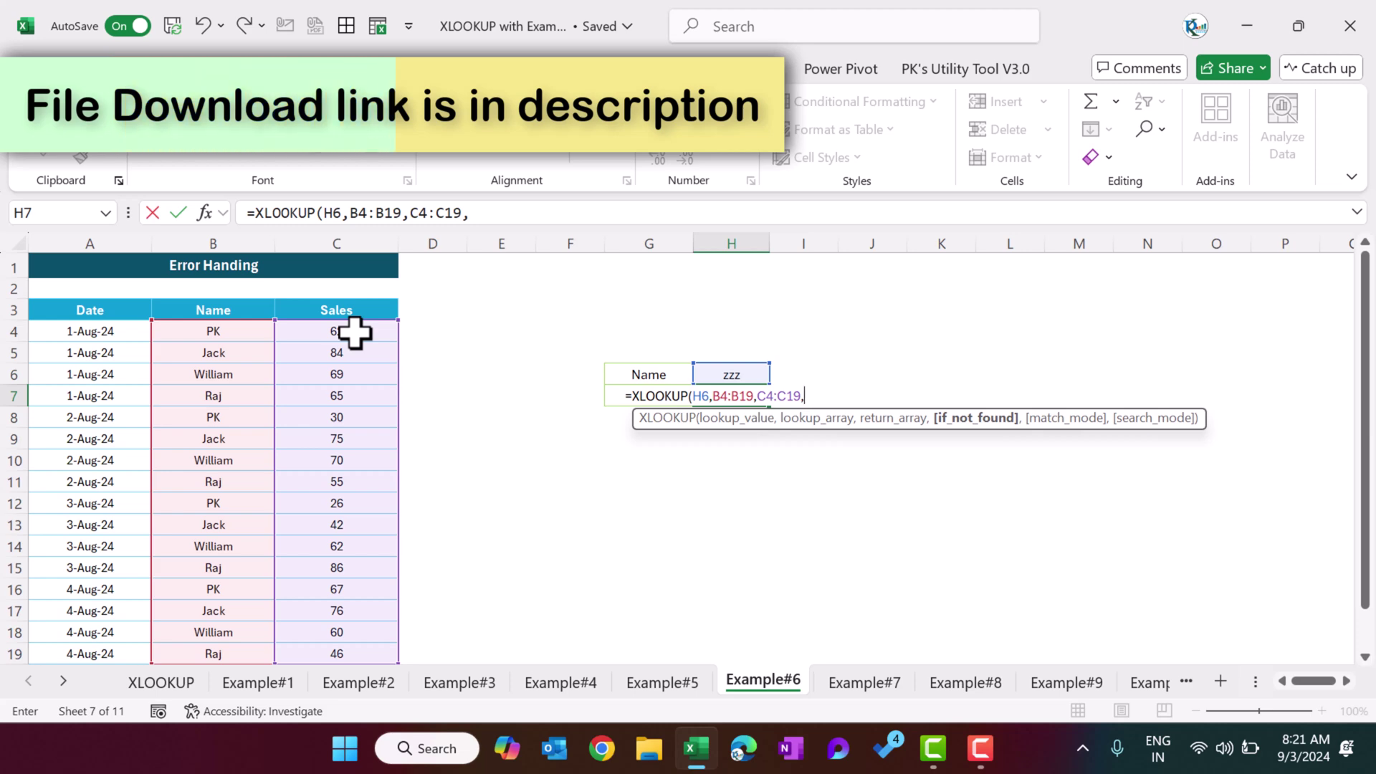
type("\"\"")
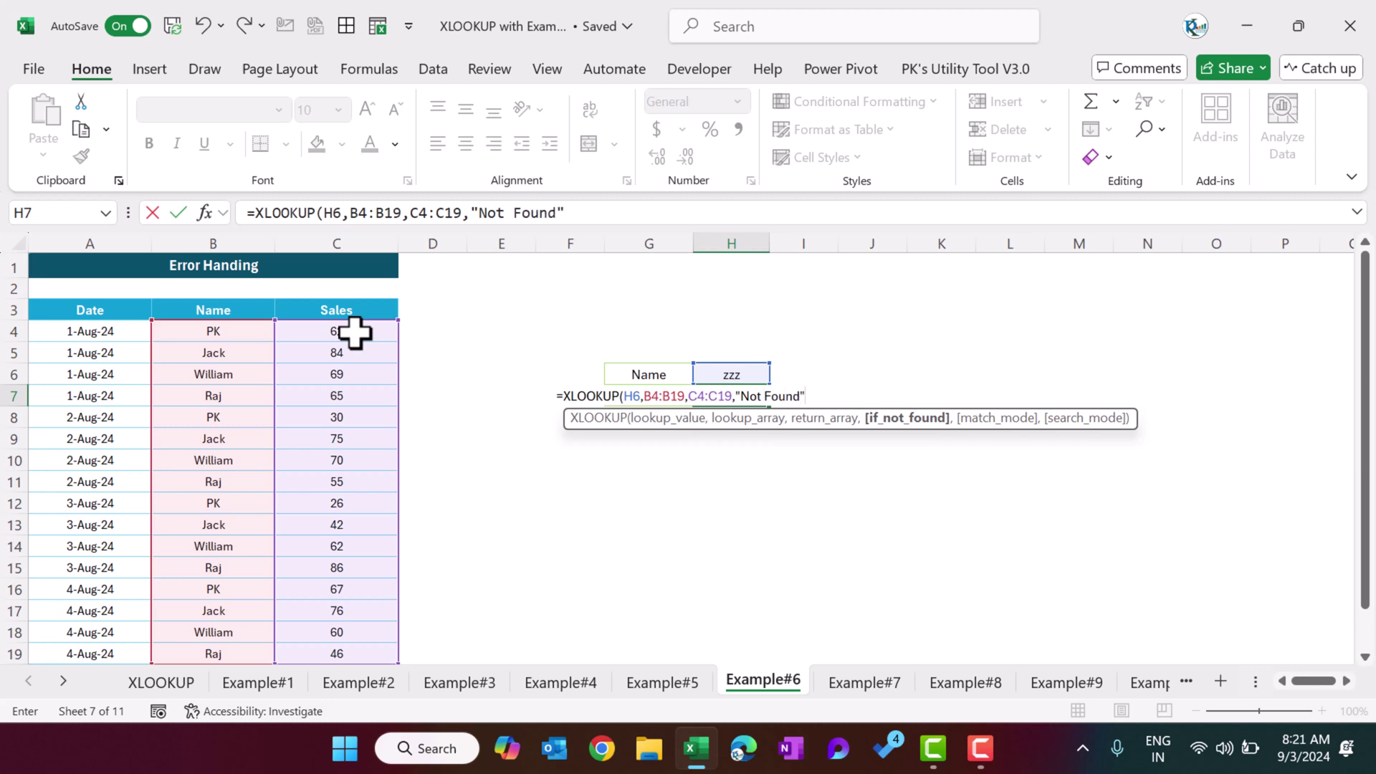
type(")")
key("Return")
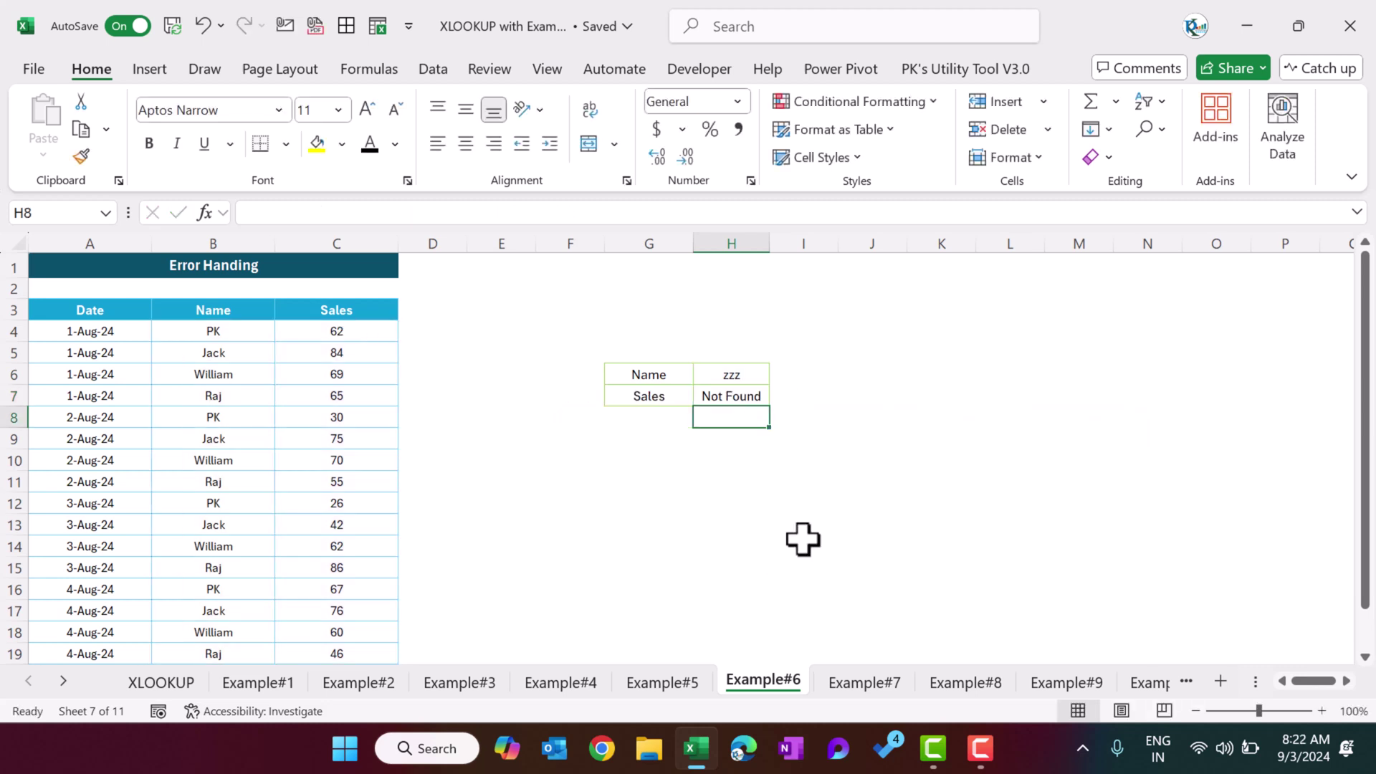
Undo the H6 change to restore PK, returning Sales of 62.
left_click(740, 376)
key("ctrl+z")
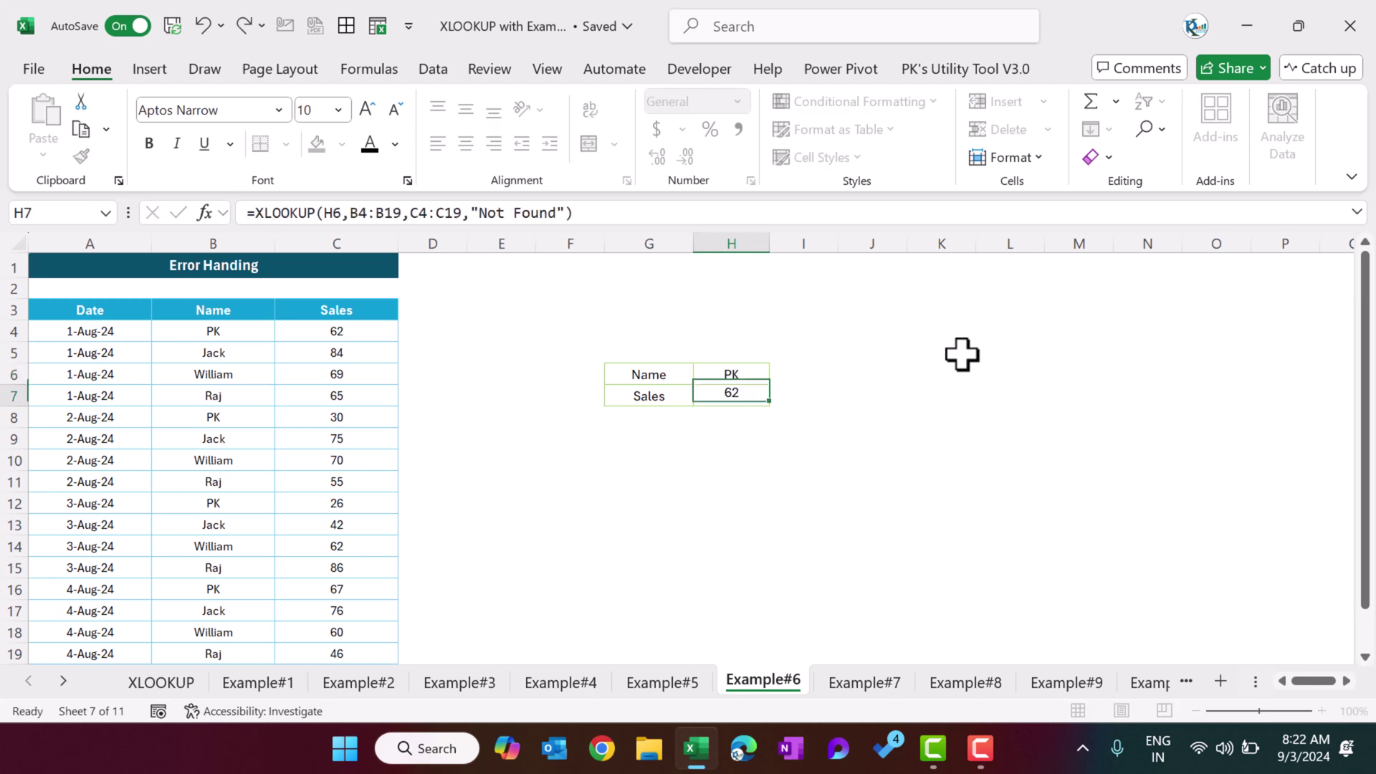
left_click(724, 371)
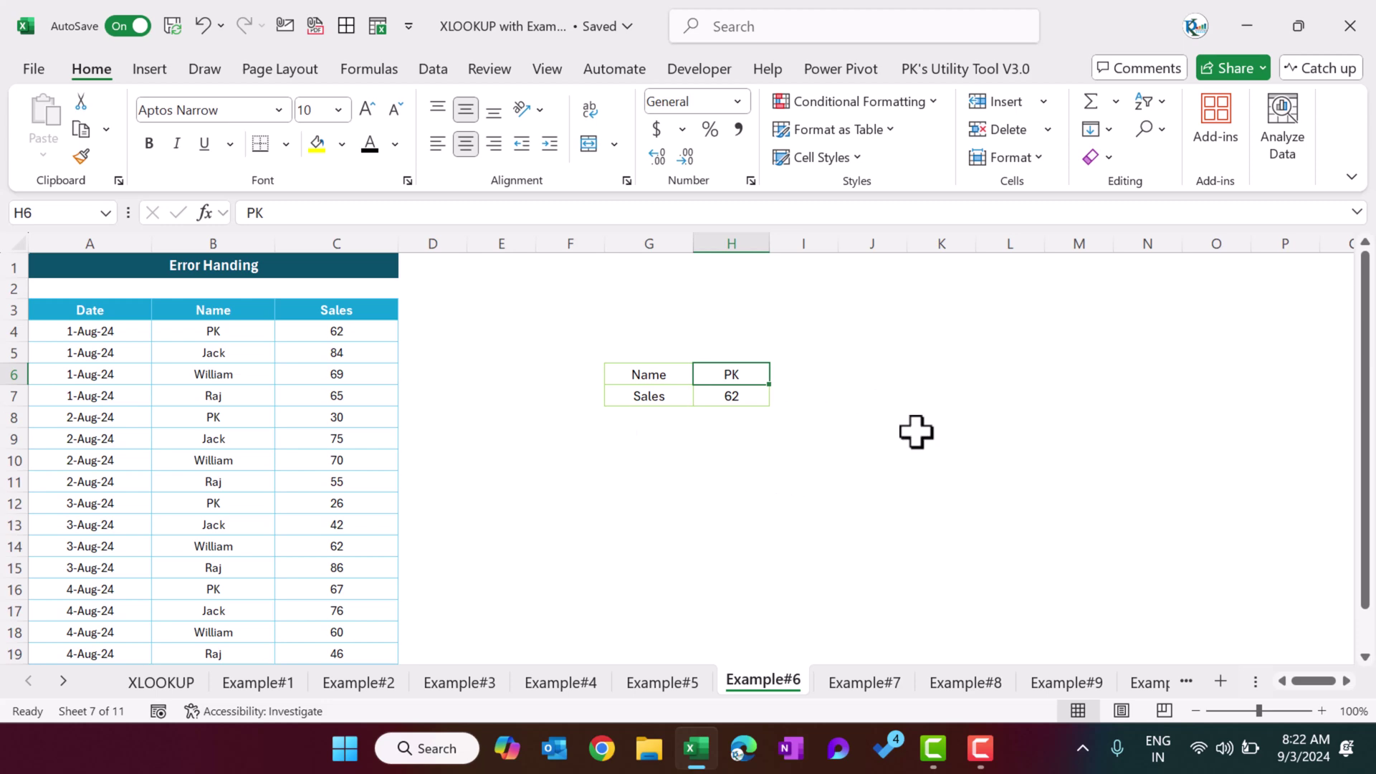
On the Example#7 Aging sheet, review the ages and the 0/21/41/61 bucket table.
left_click(869, 683)
left_click(529, 499)
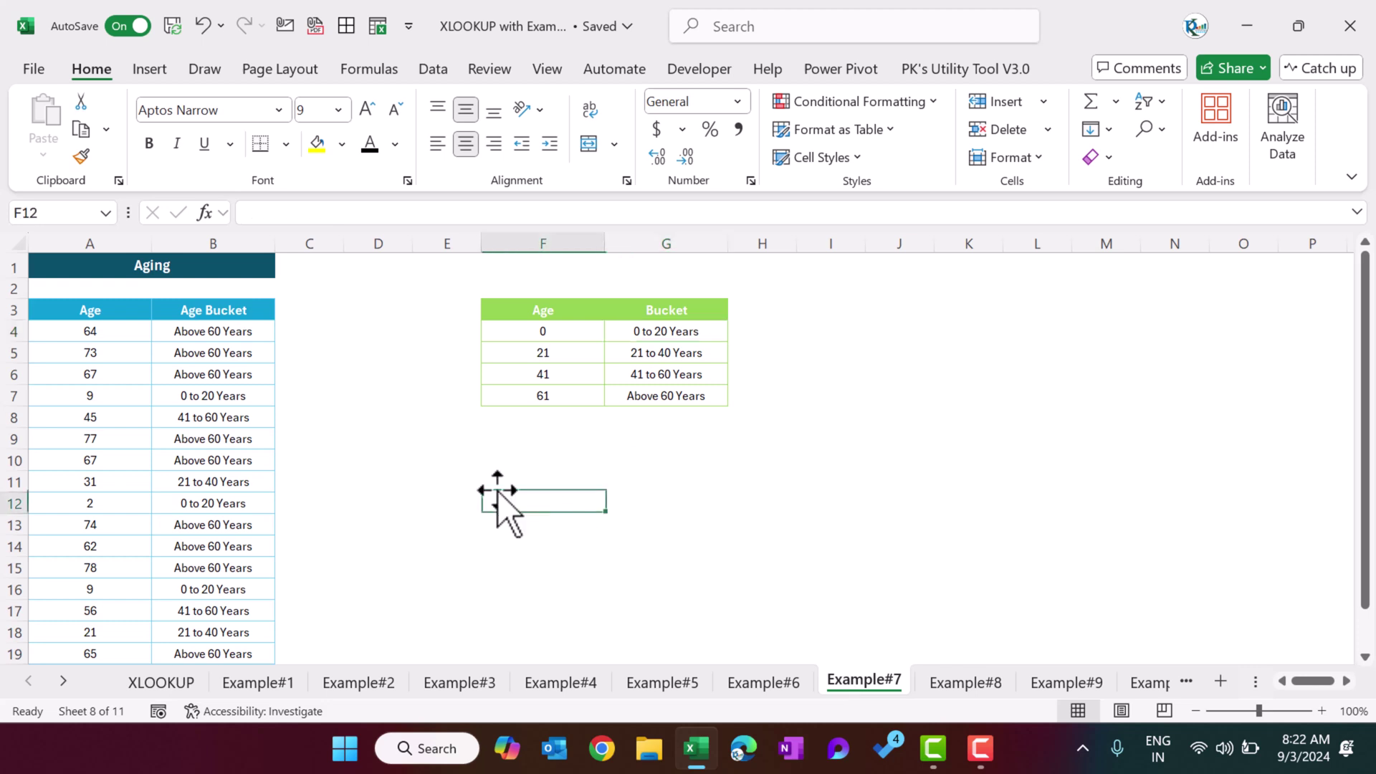
left_click_drag(107, 331, 112, 568)
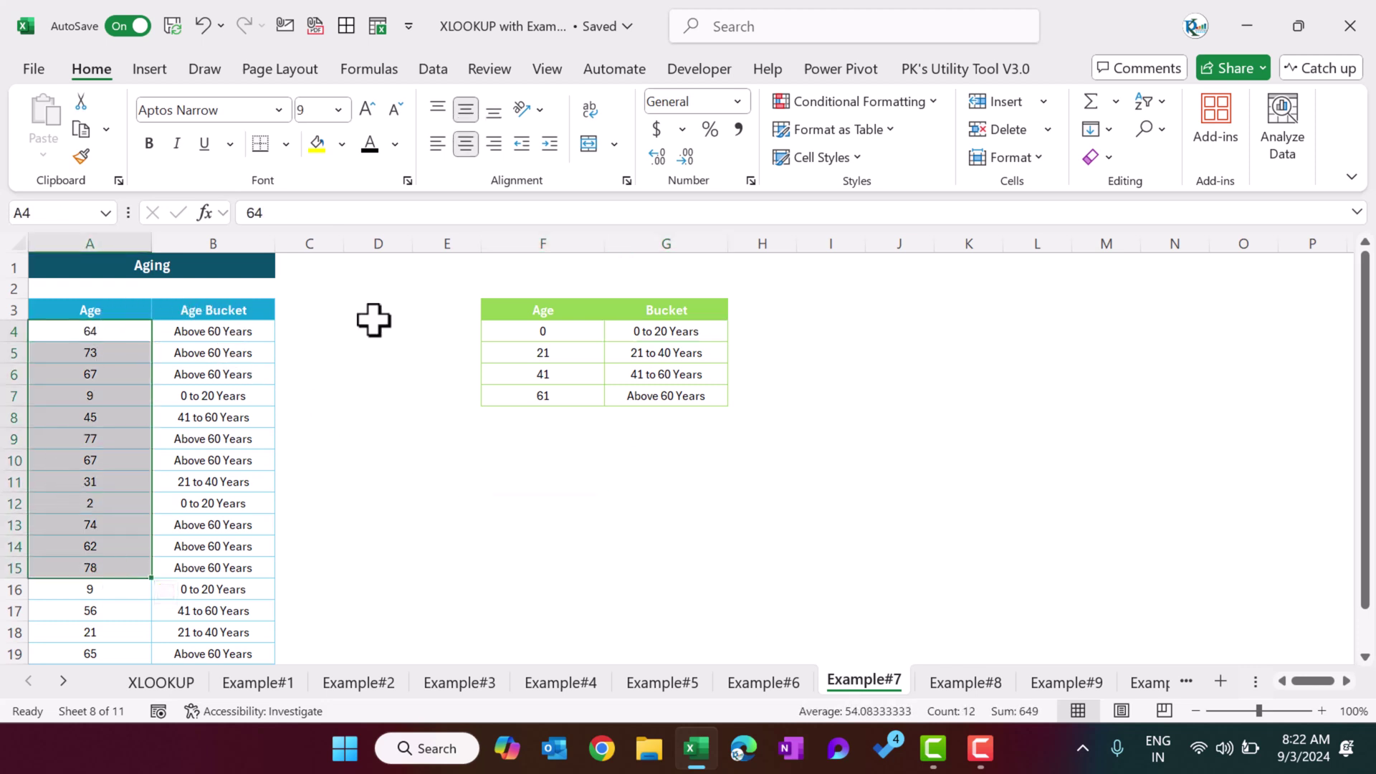
left_click_drag(122, 331, 110, 575)
key("shift+BackSpace")
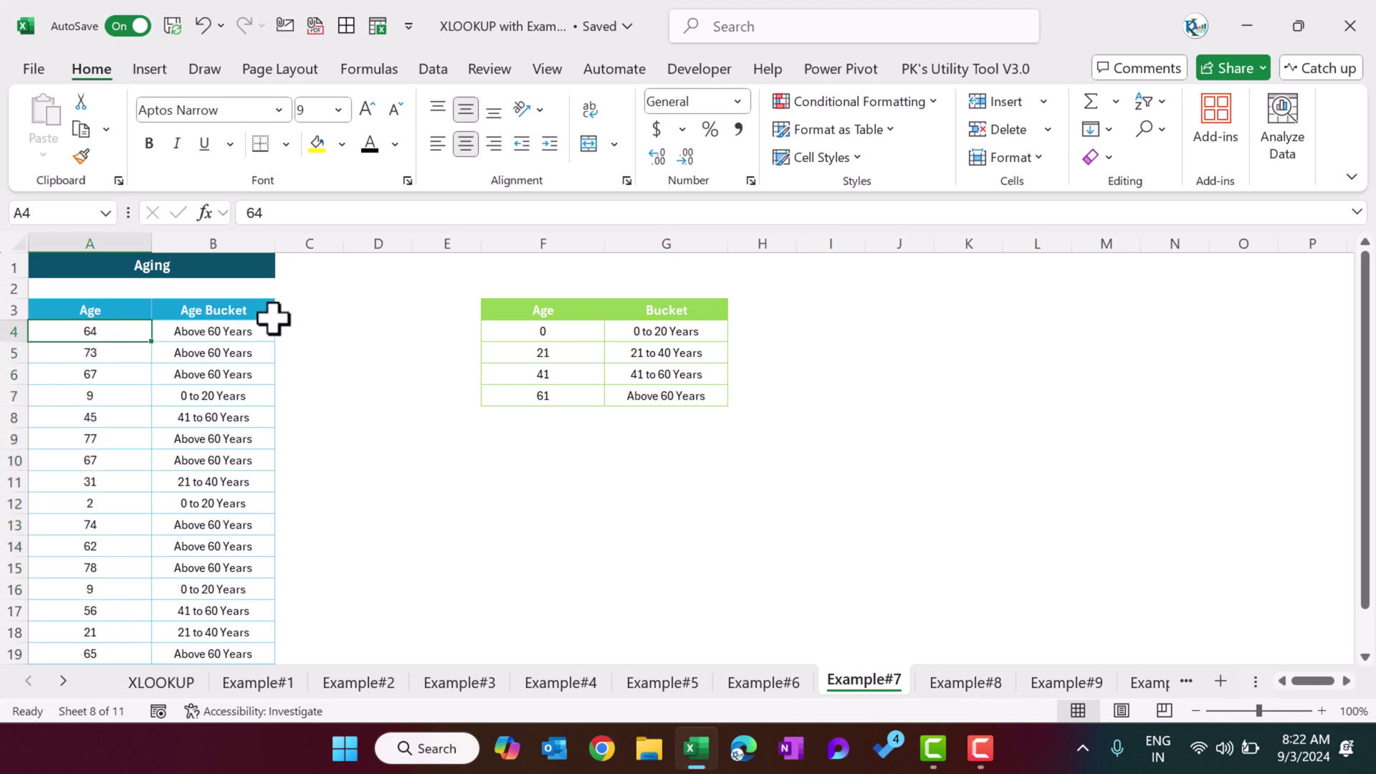
left_click(546, 316)
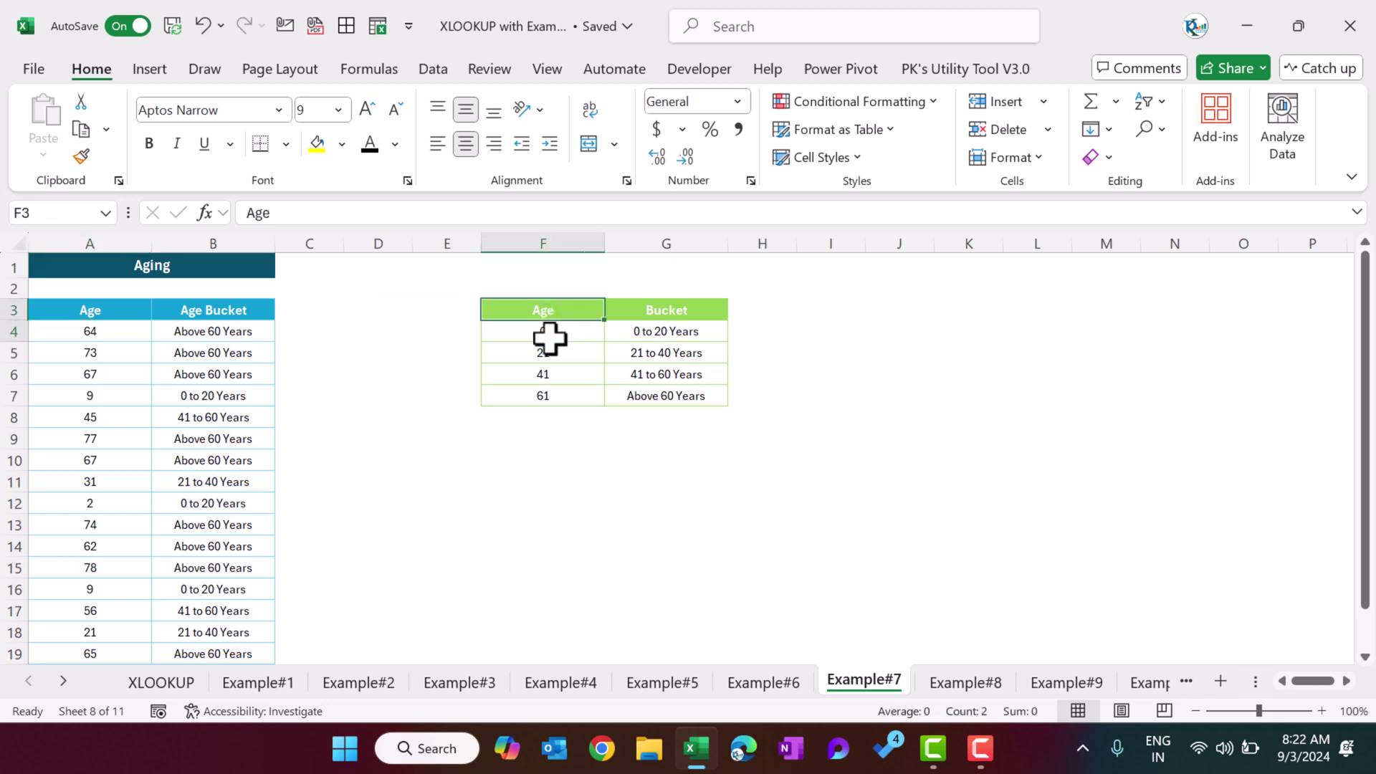
left_click_drag(549, 331, 750, 387)
left_click(556, 334)
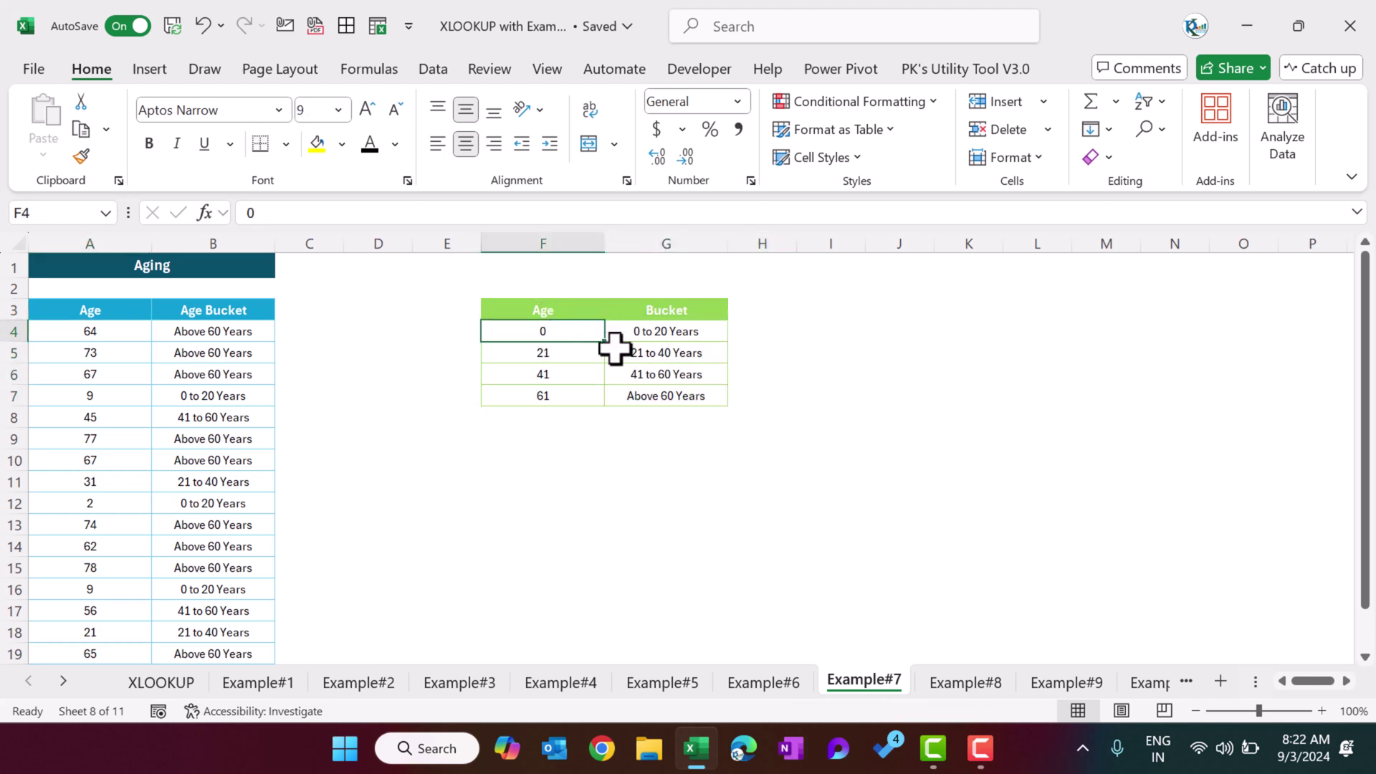
left_click(656, 336)
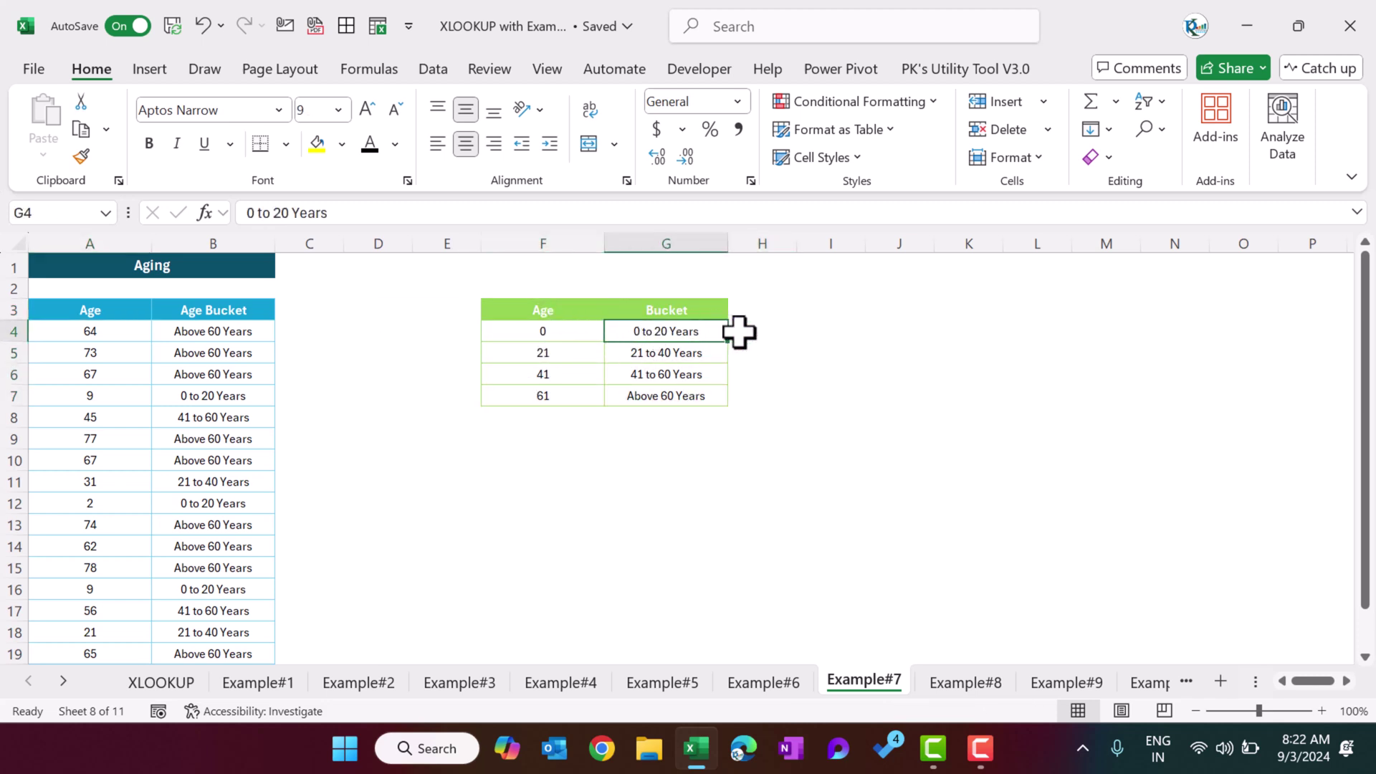
left_click(552, 352)
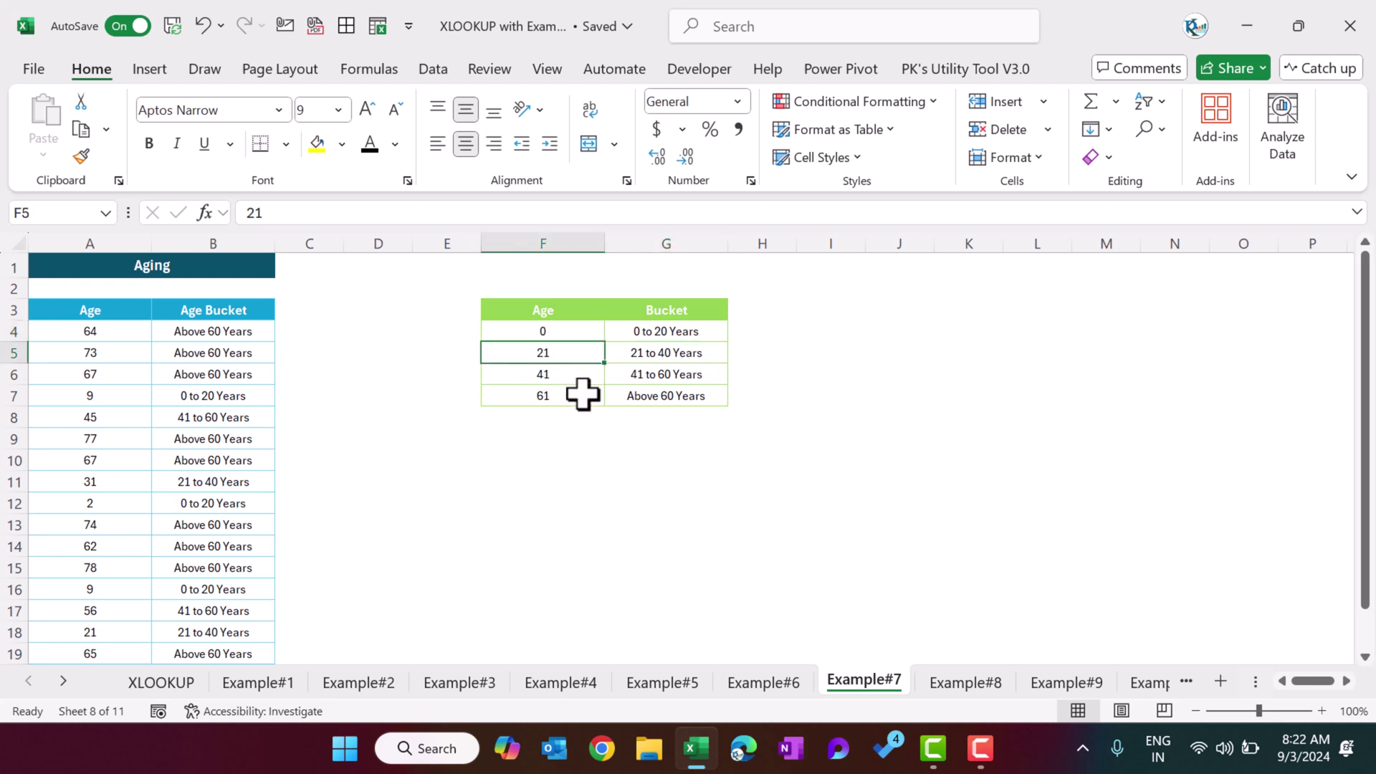
left_click(448, 457)
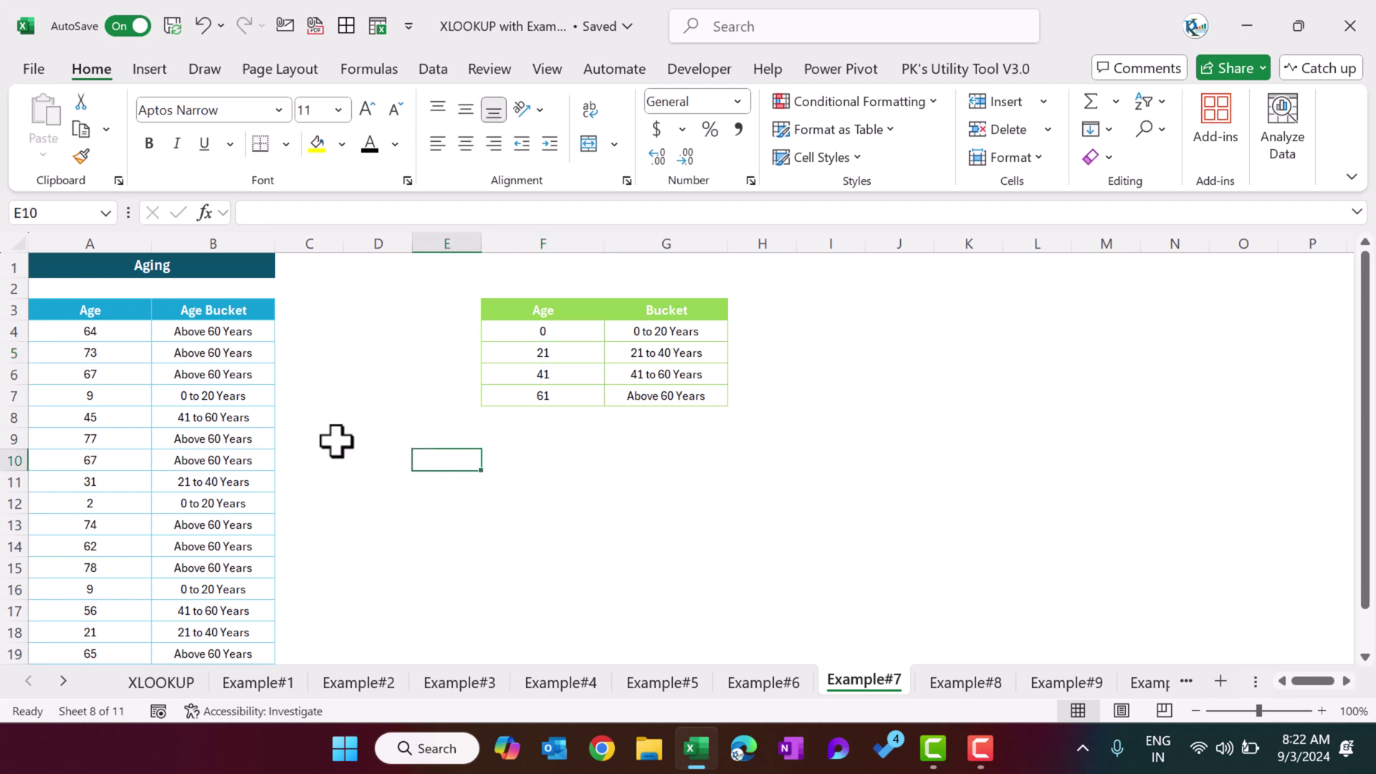
Delete all existing Age Bucket results in B4:B19.
left_click(111, 334)
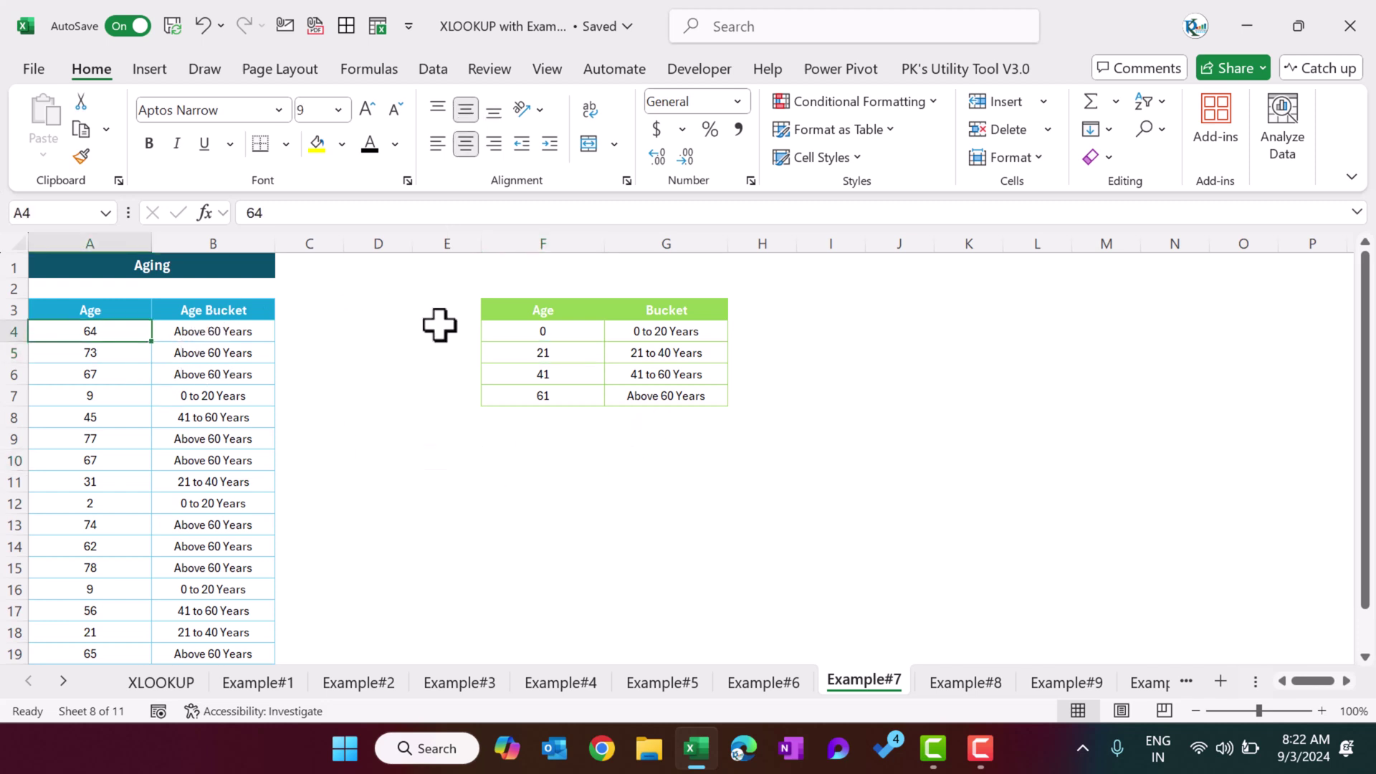
left_click(350, 337)
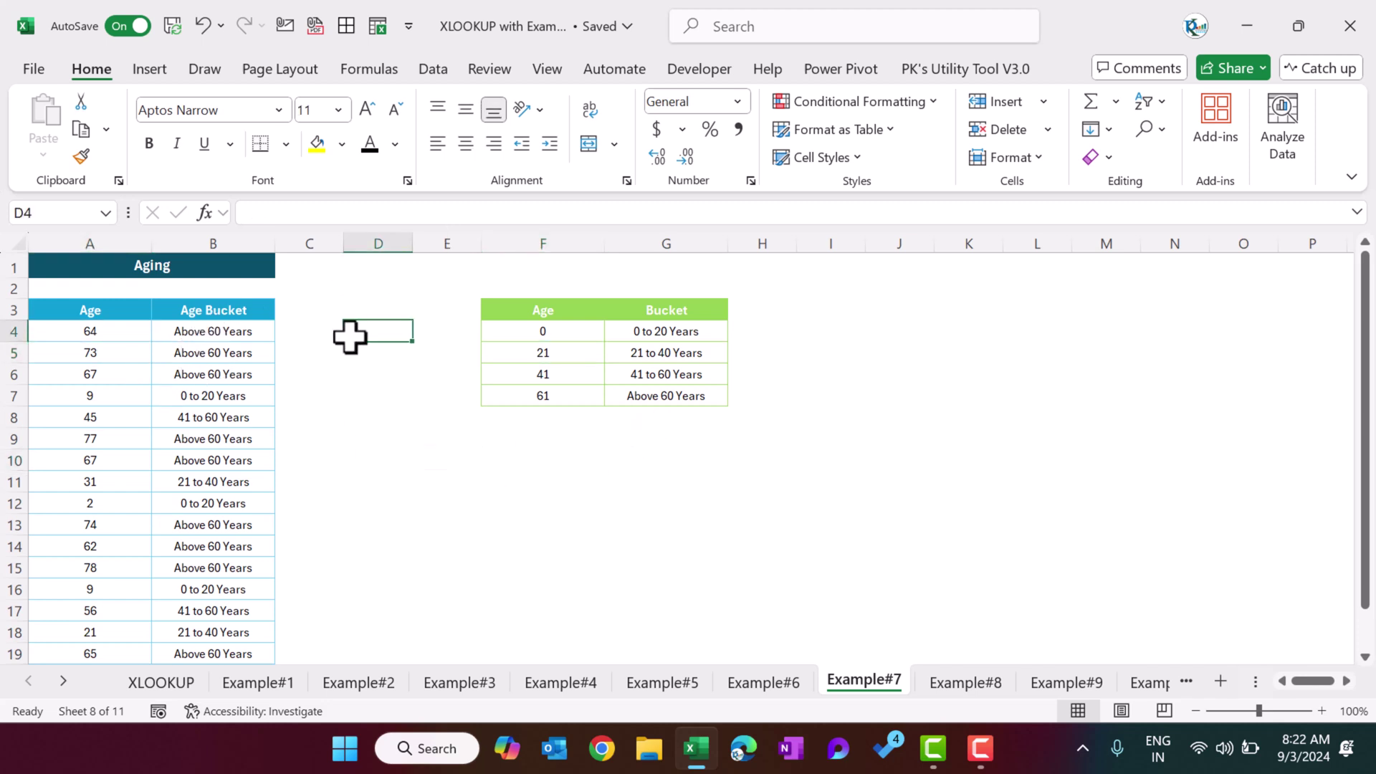
key("Left")
key("Left")
key("Delete")
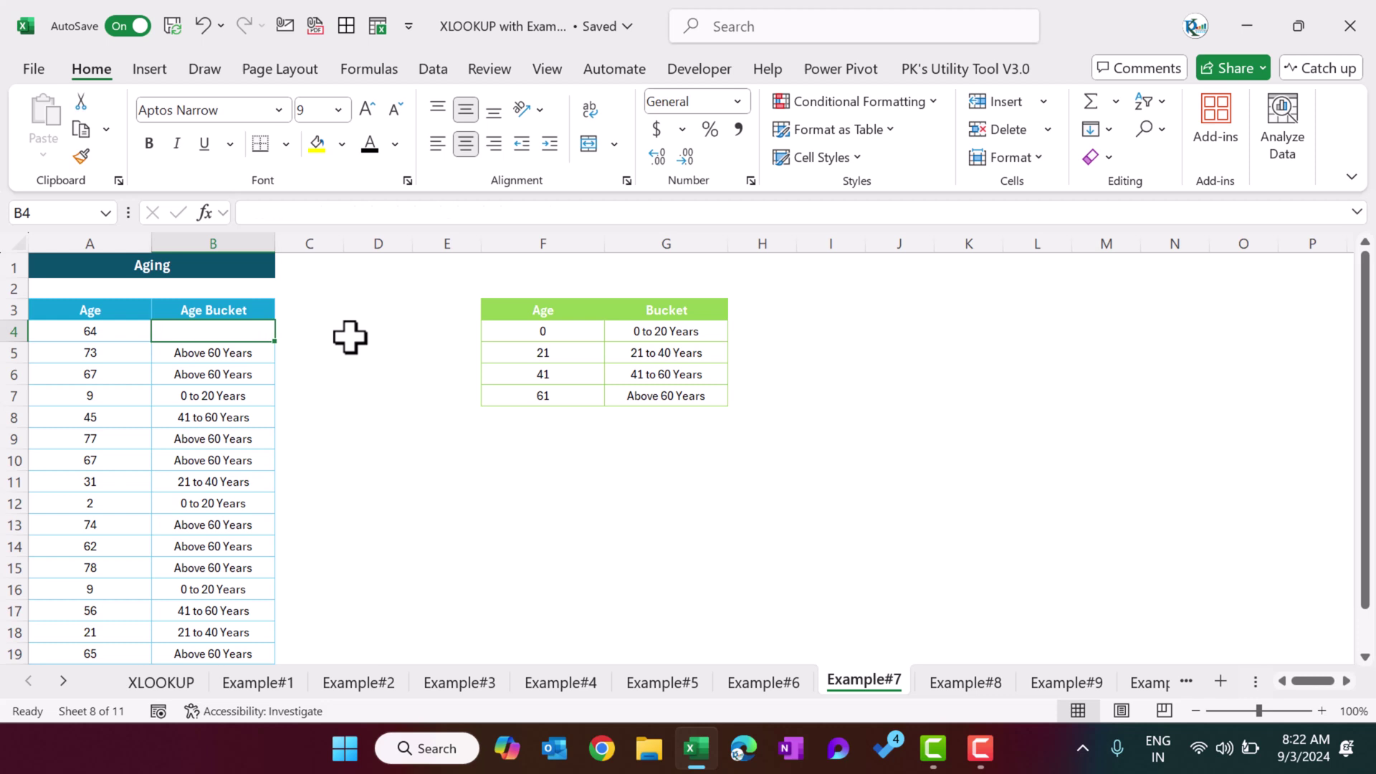
key("Down")
key("ctrl+shift+Down")
key("Delete")
key("Up")
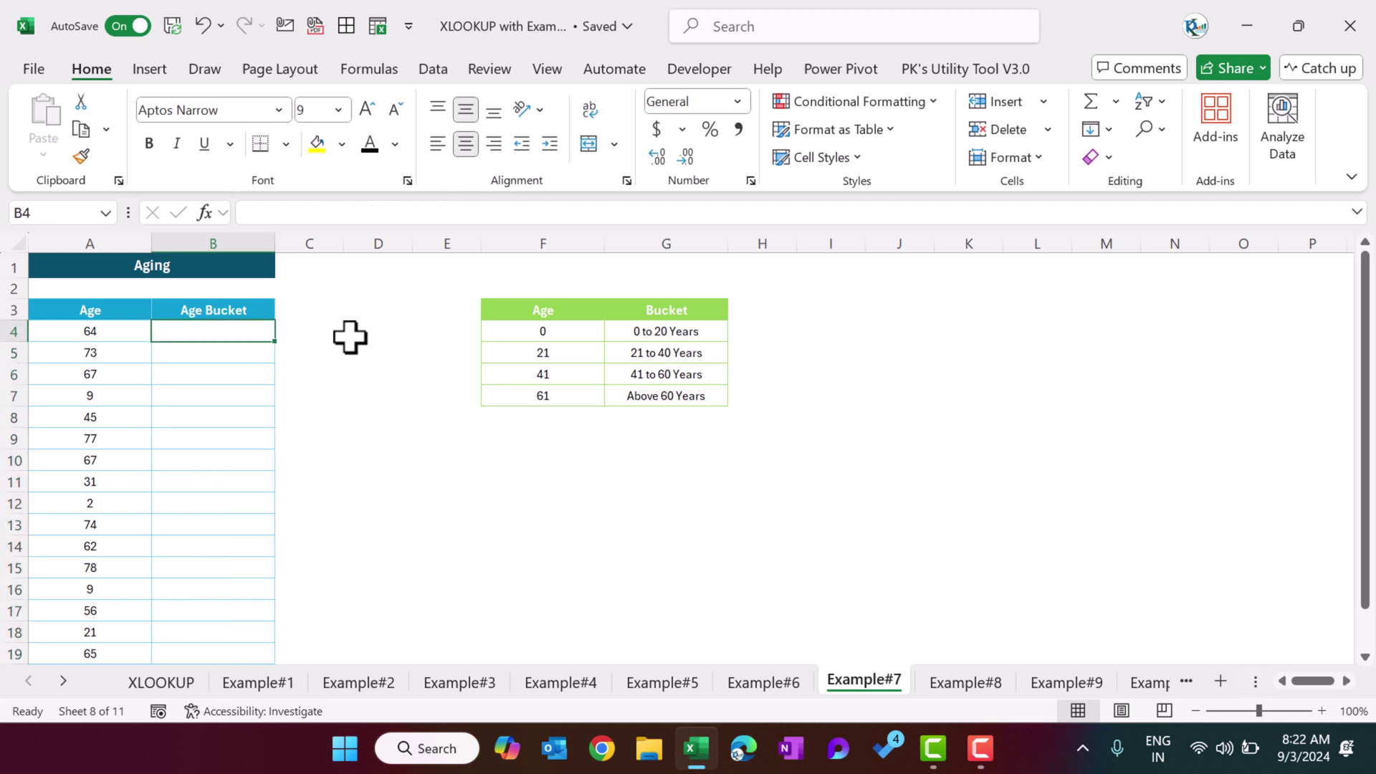
Enter =XLOOKUP(A4,$F$4:$F$7,$G$4:$G$7,,-1) in B4 to match the next smaller age band.
type("=xl")
key("Tab")
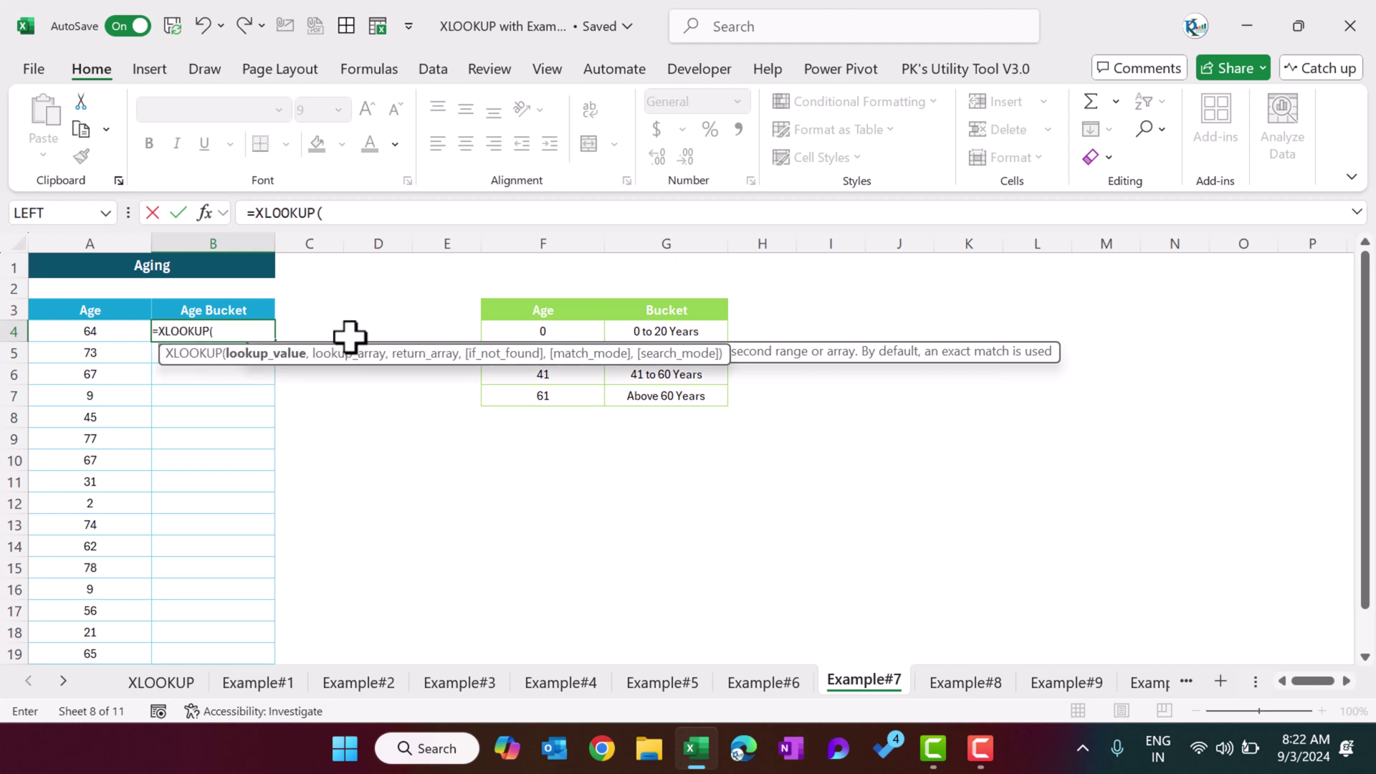
left_click(113, 331)
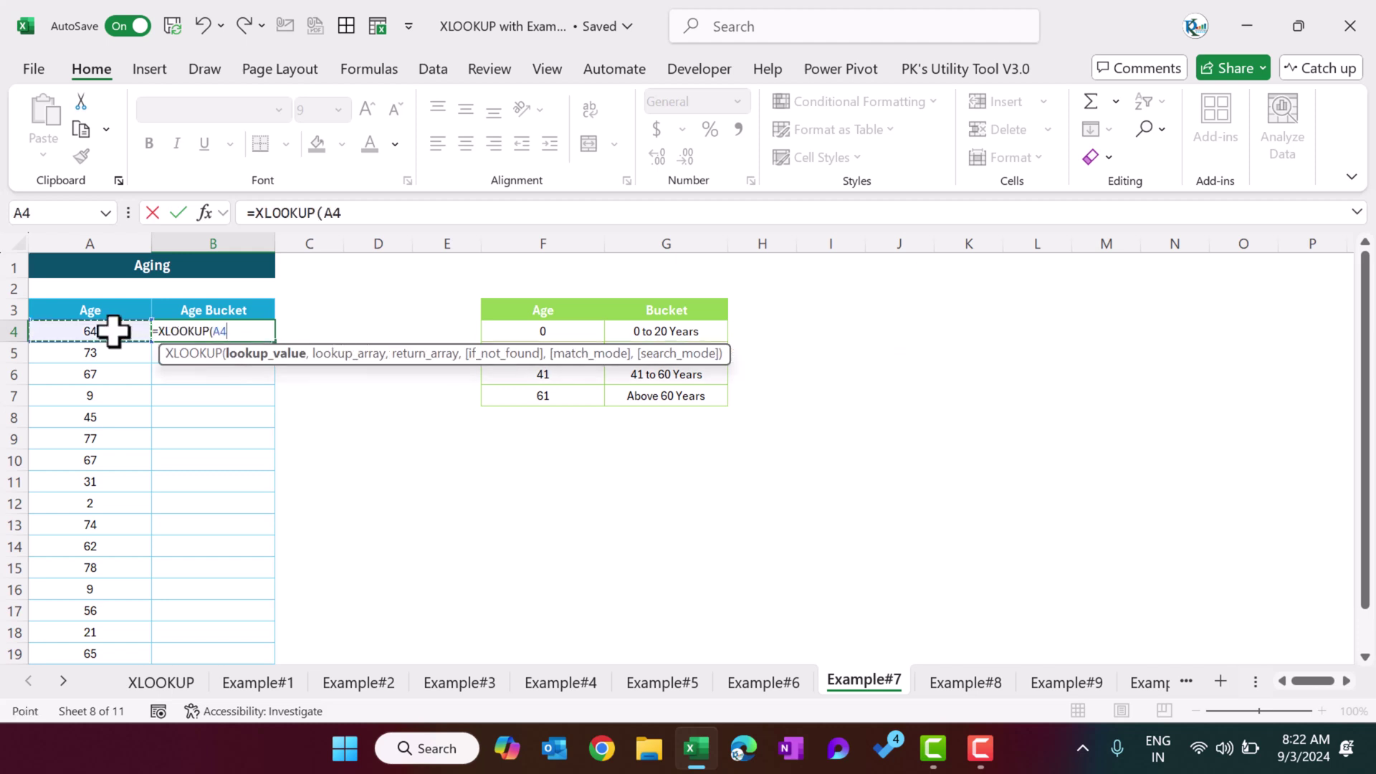
type(",")
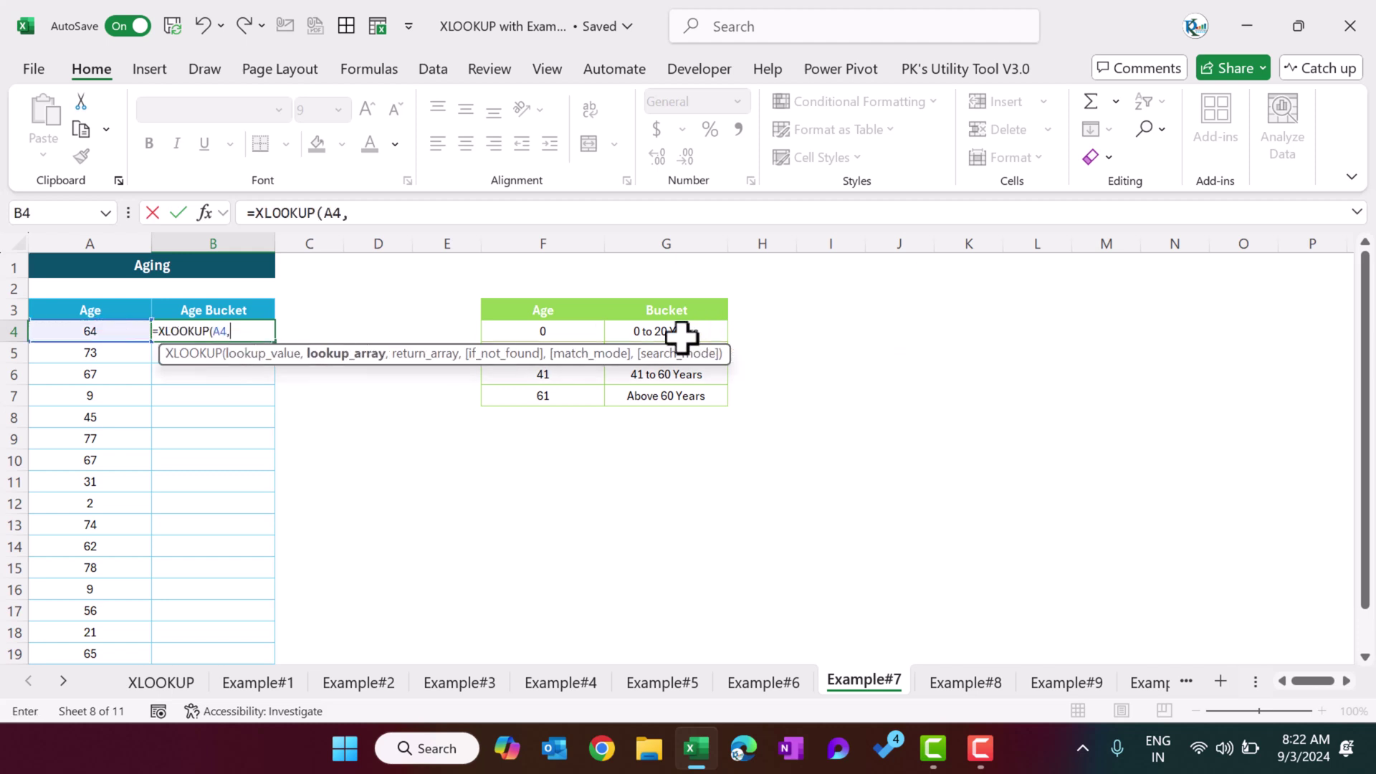
left_click_drag(568, 330, 567, 394)
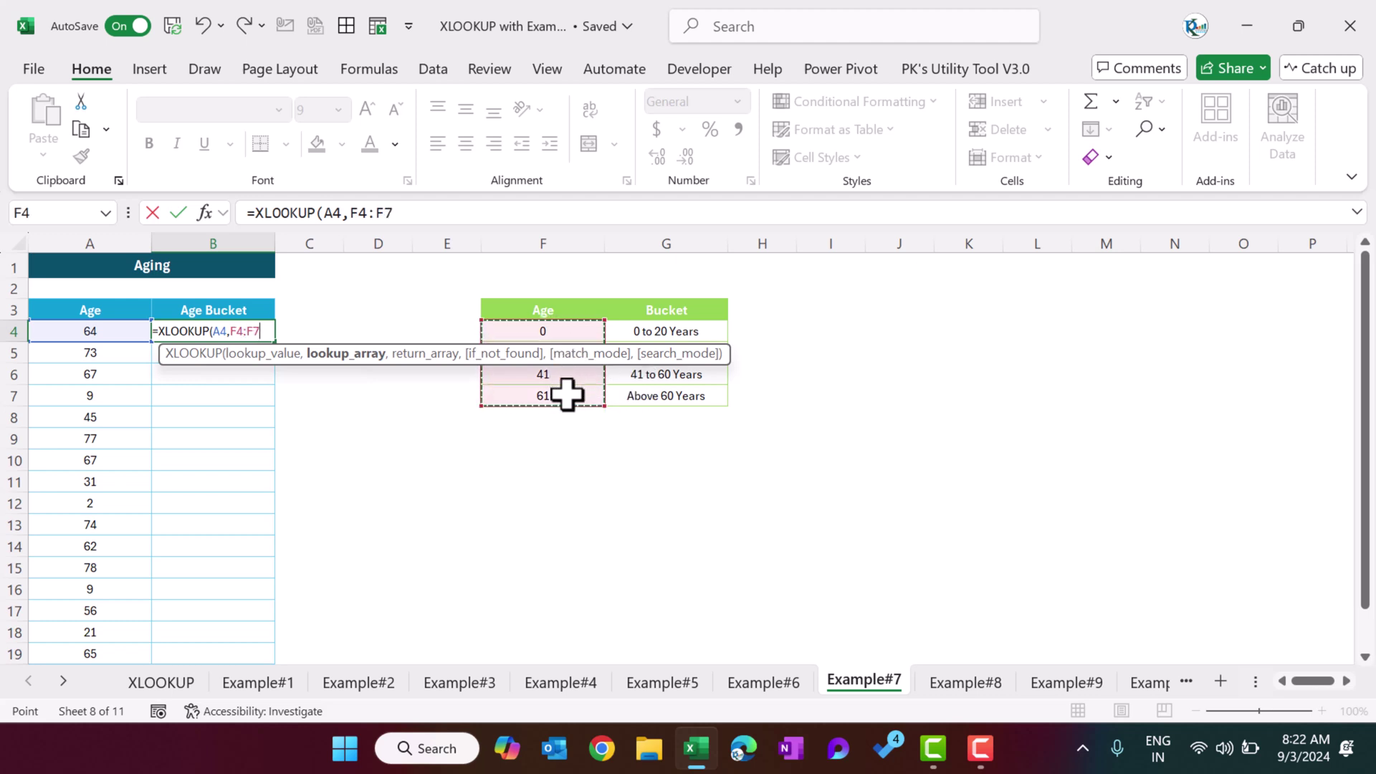
key("F4")
type(",")
left_click_drag(692, 331, 685, 396)
key("F4")
type(",")
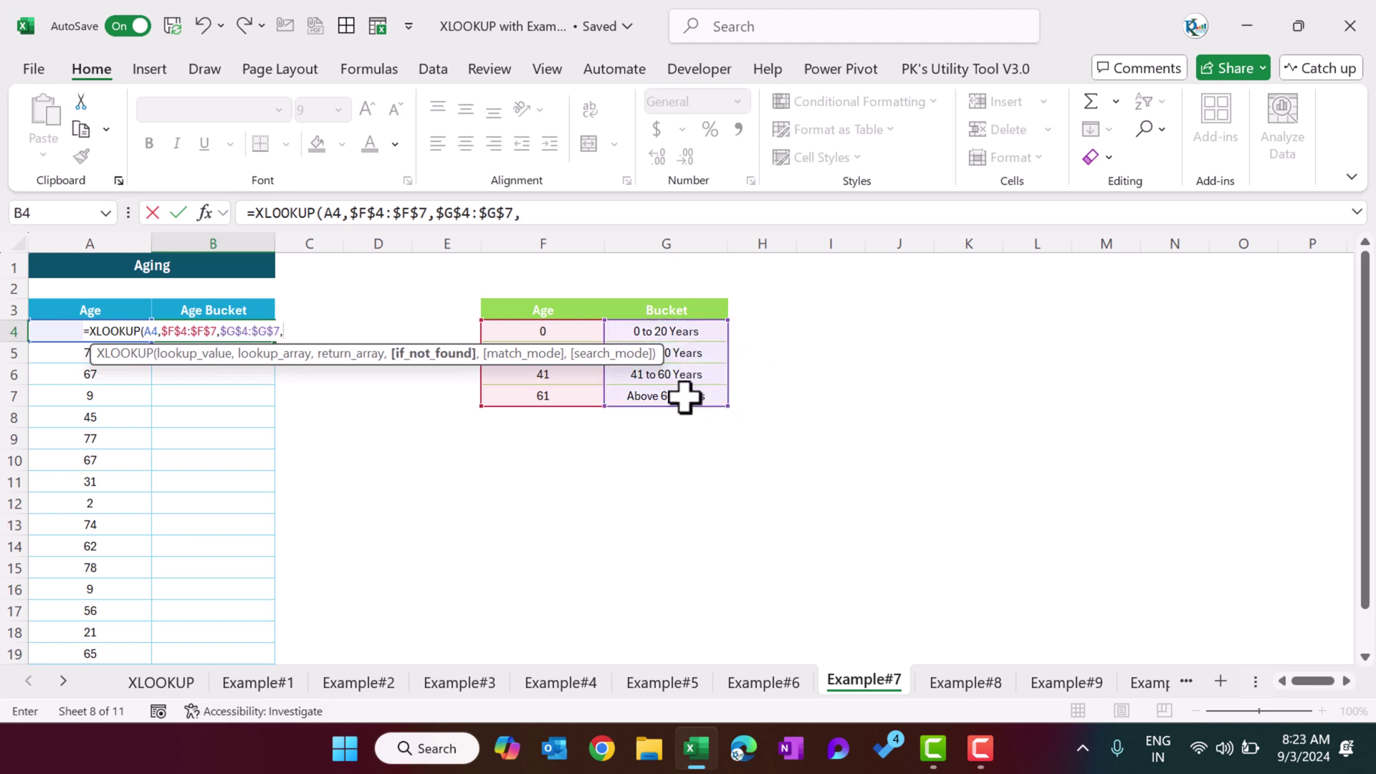
type(",")
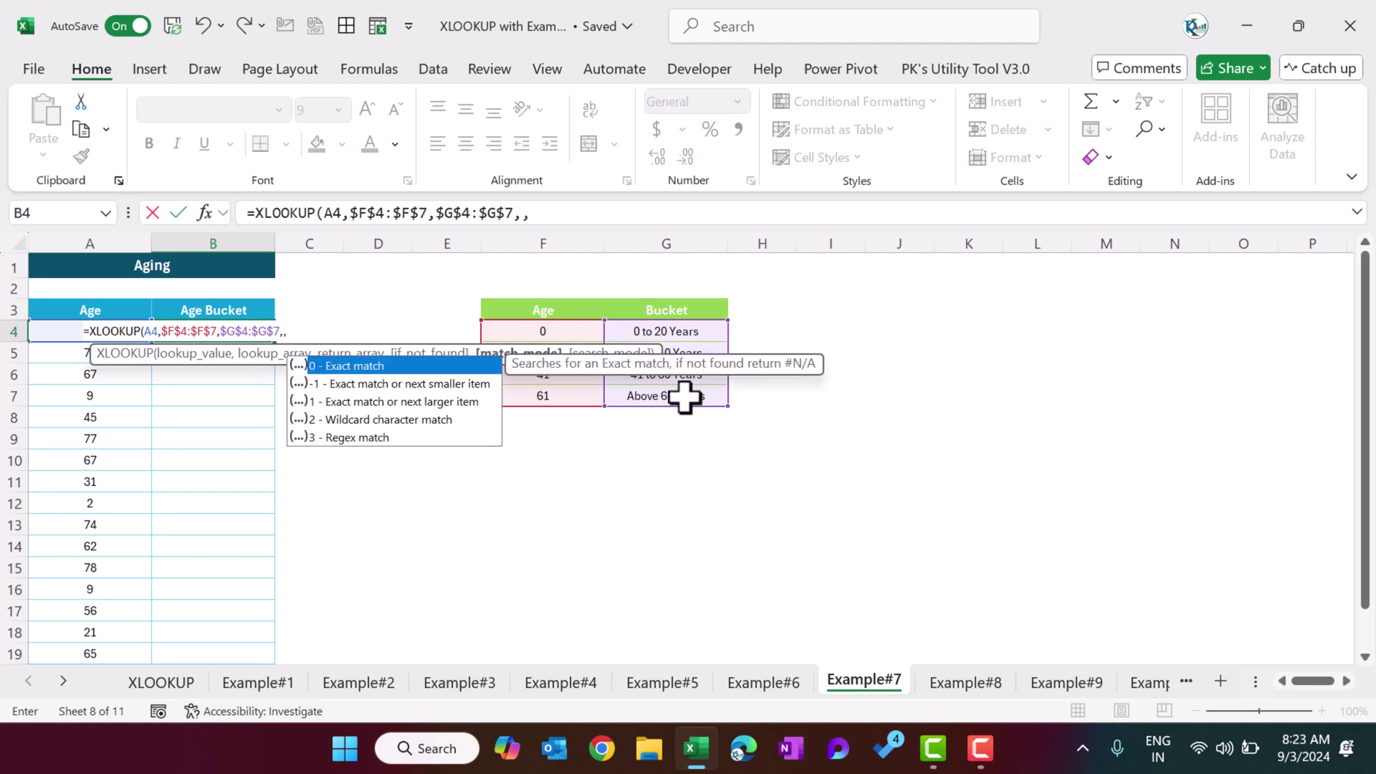
key("Down")
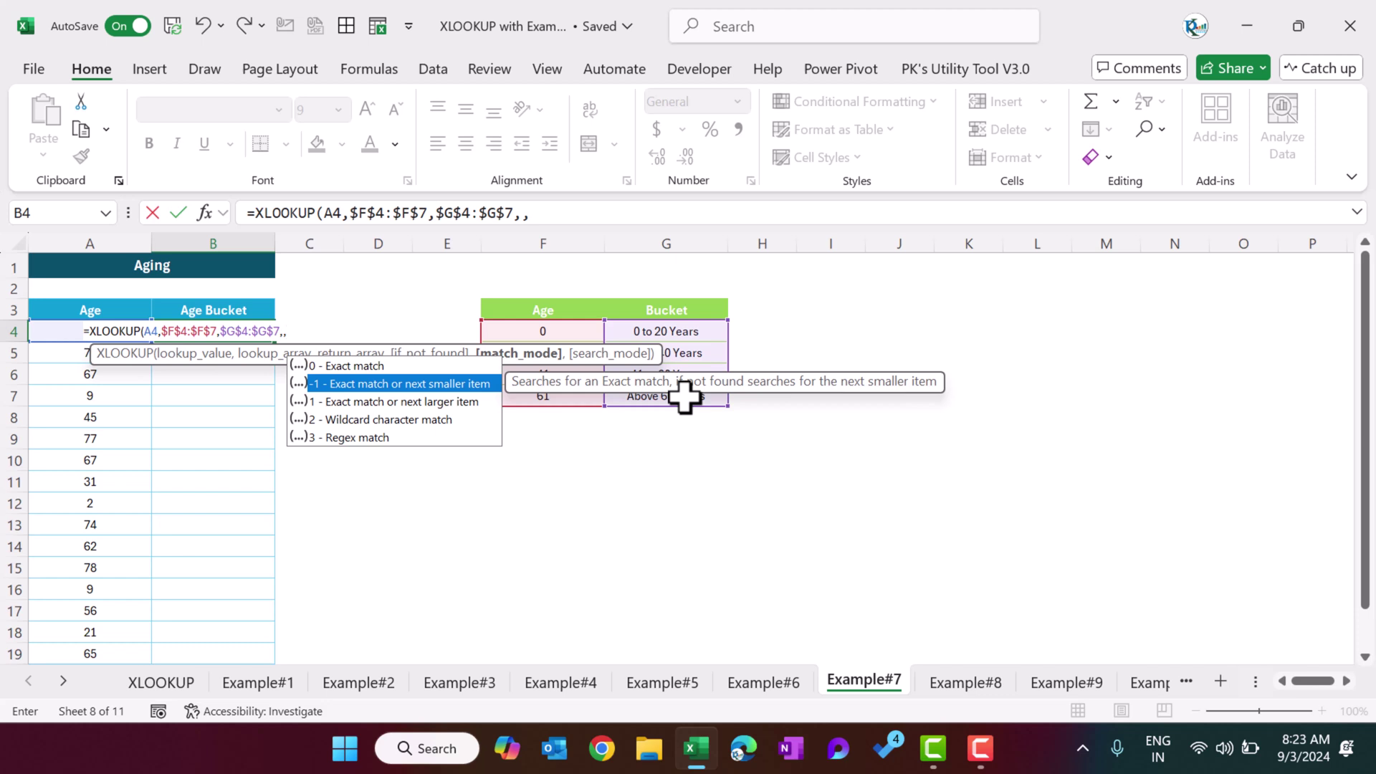
key("Tab")
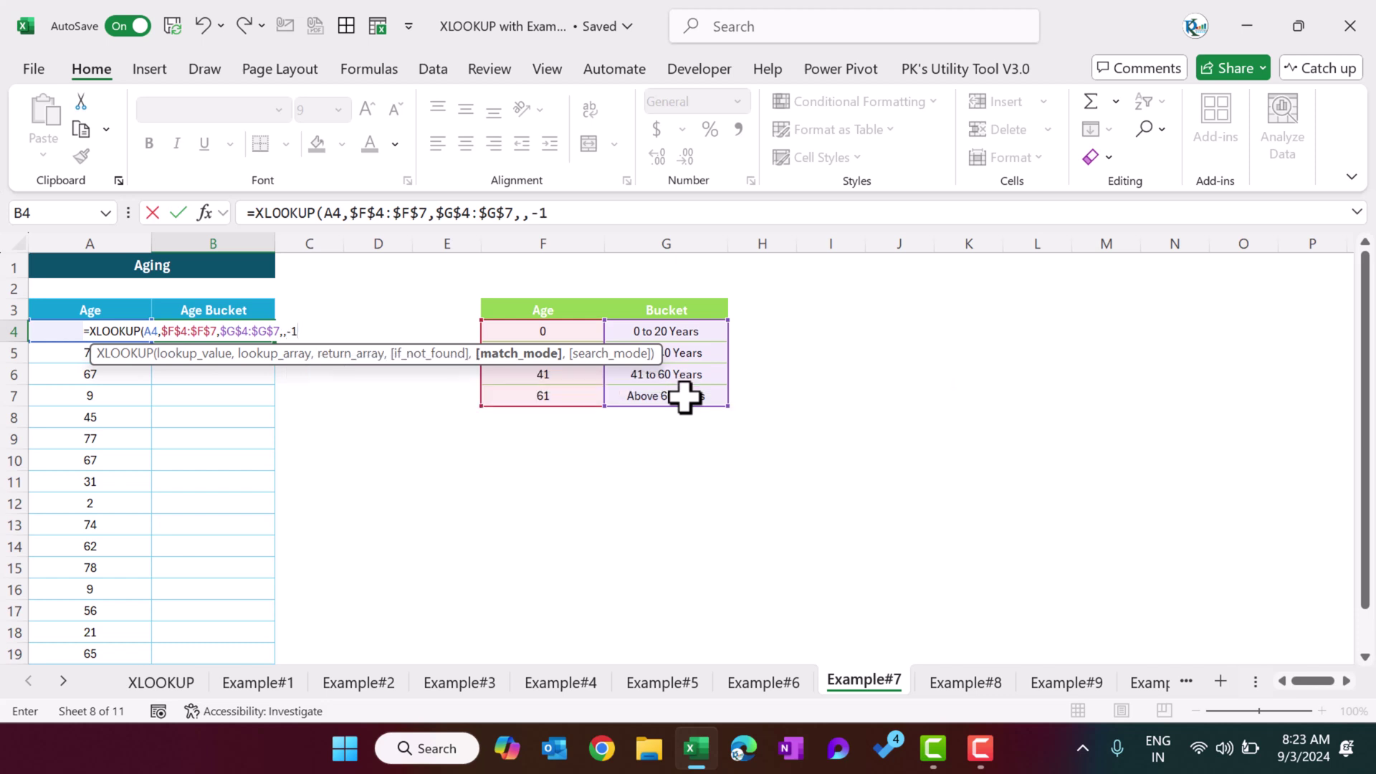
key("Return")
Fill the bucket formula down to B19 and check results such as age 9 and age 31.
key("Up")
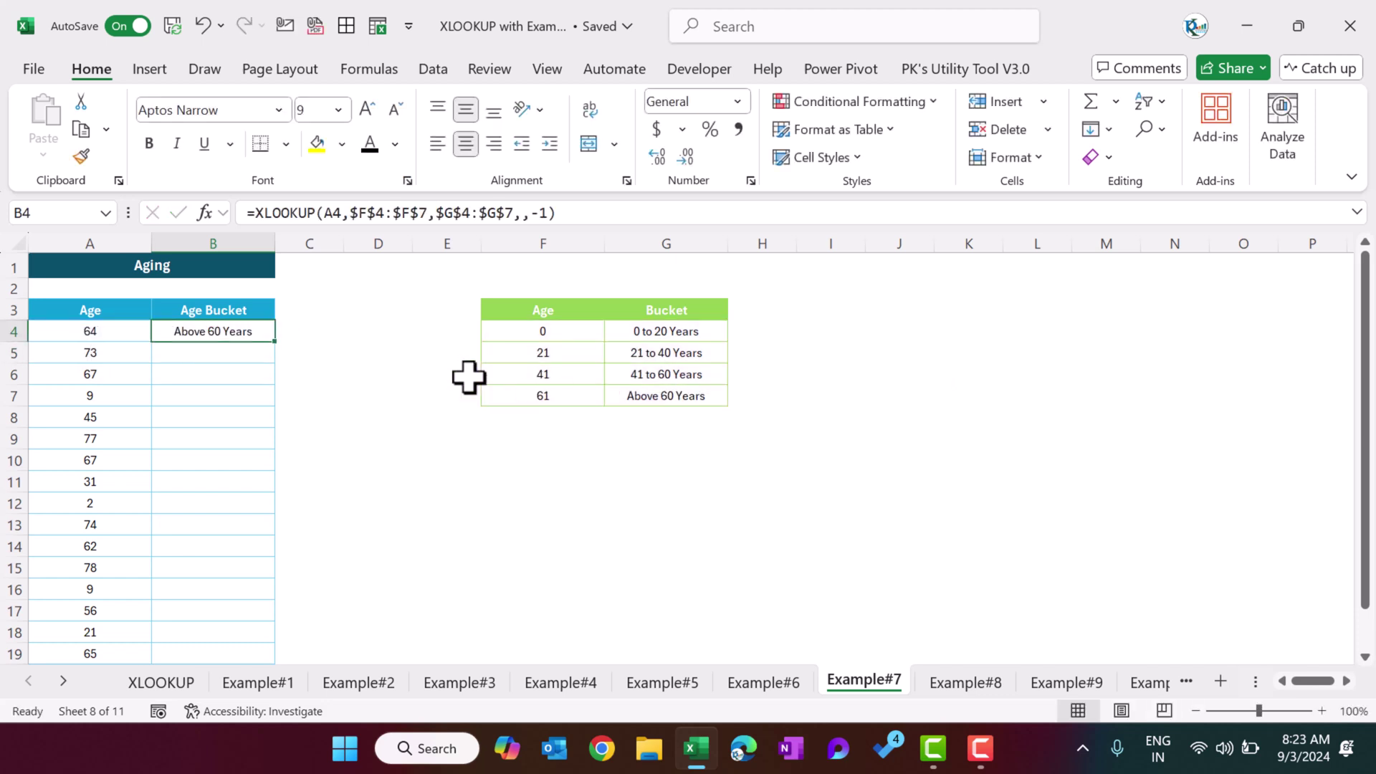
double_click(278, 348)
left_click(367, 374)
left_click_drag(101, 399, 255, 399)
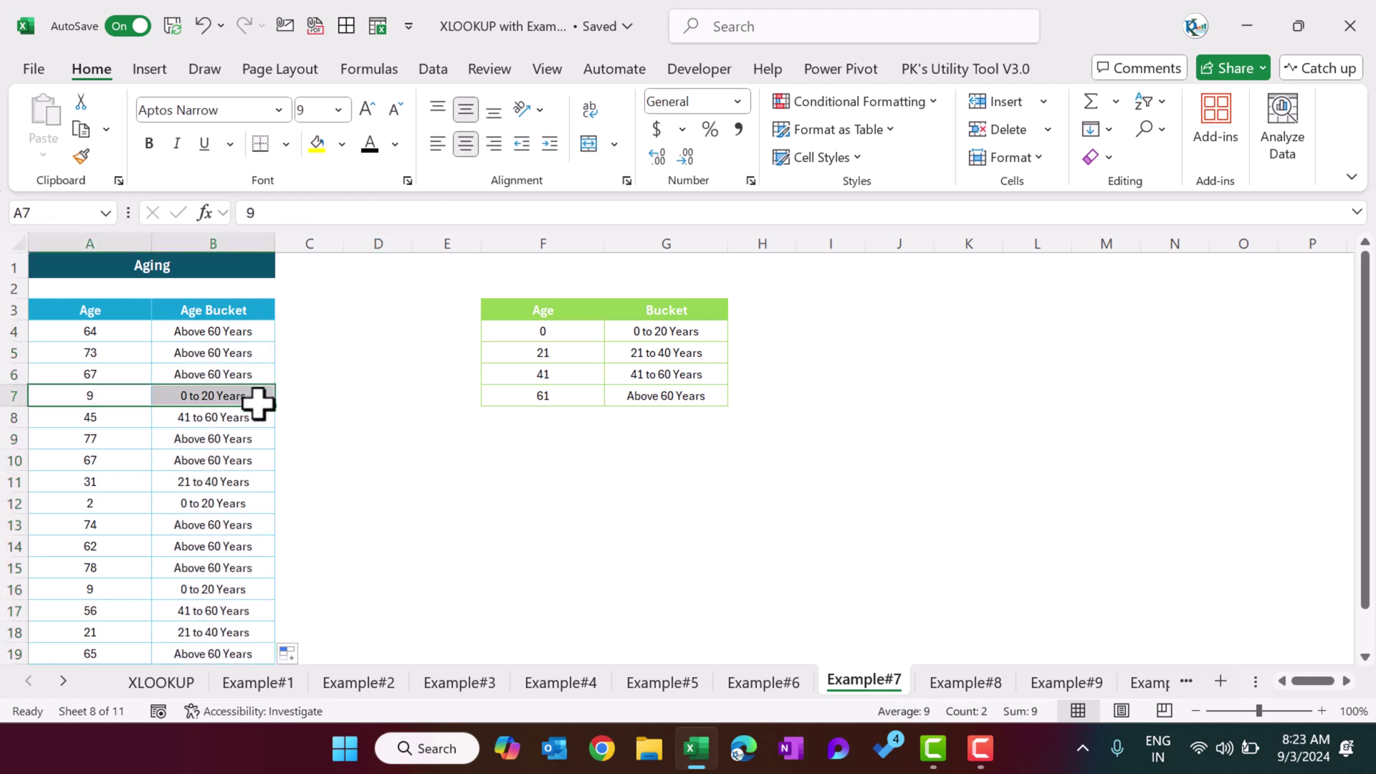
left_click(101, 482)
scroll(316, 470, "down", 3)
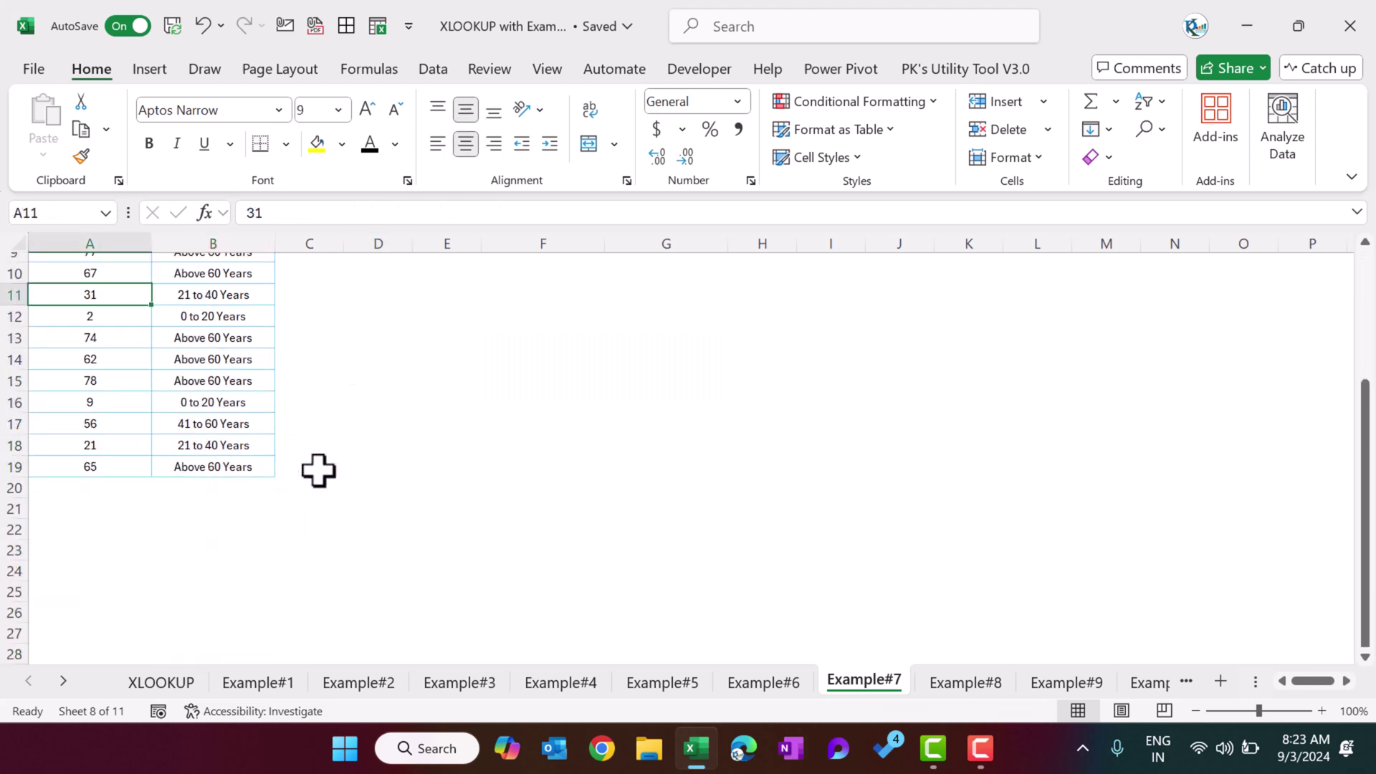
scroll(316, 470, "up", 3)
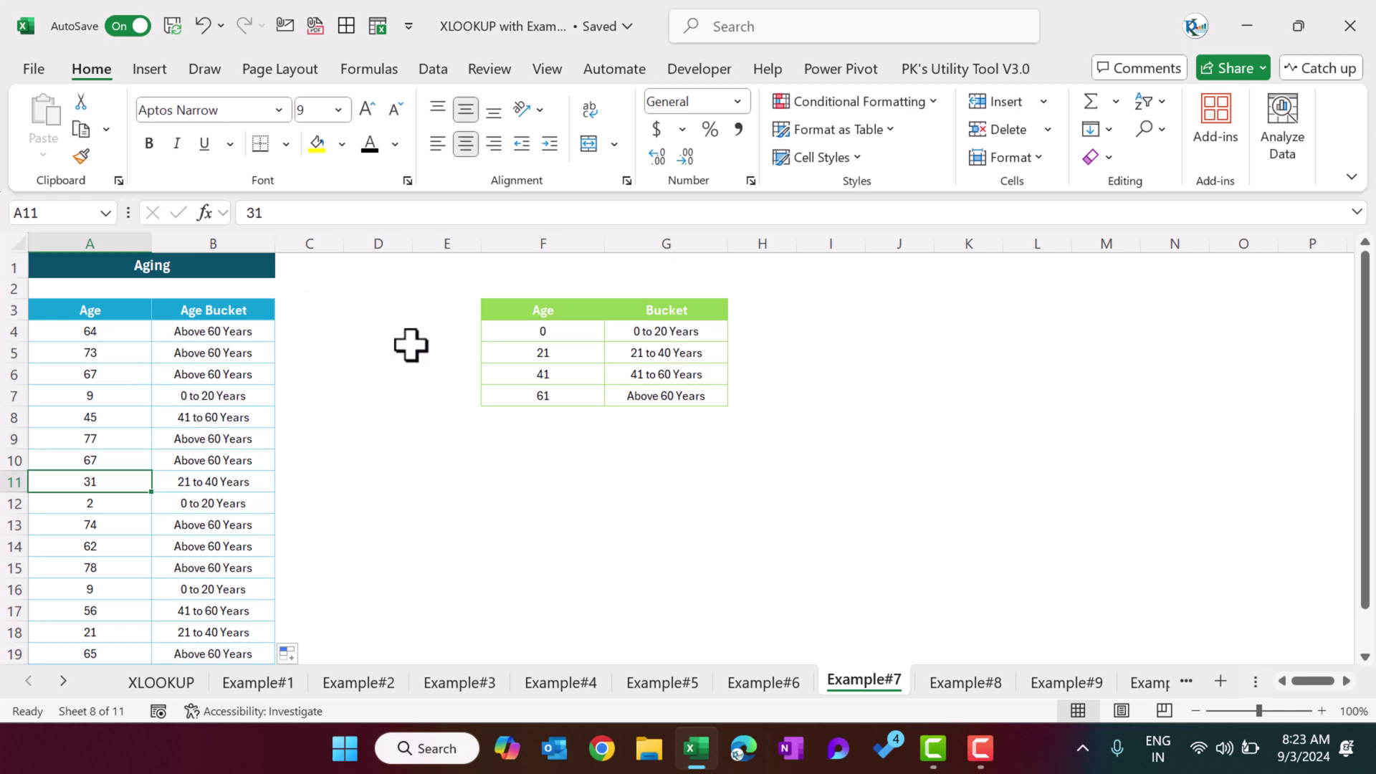
On the Example#8 sheet, relabel G6 as 'Name' and G8 as 'Sales'.
left_click(964, 682)
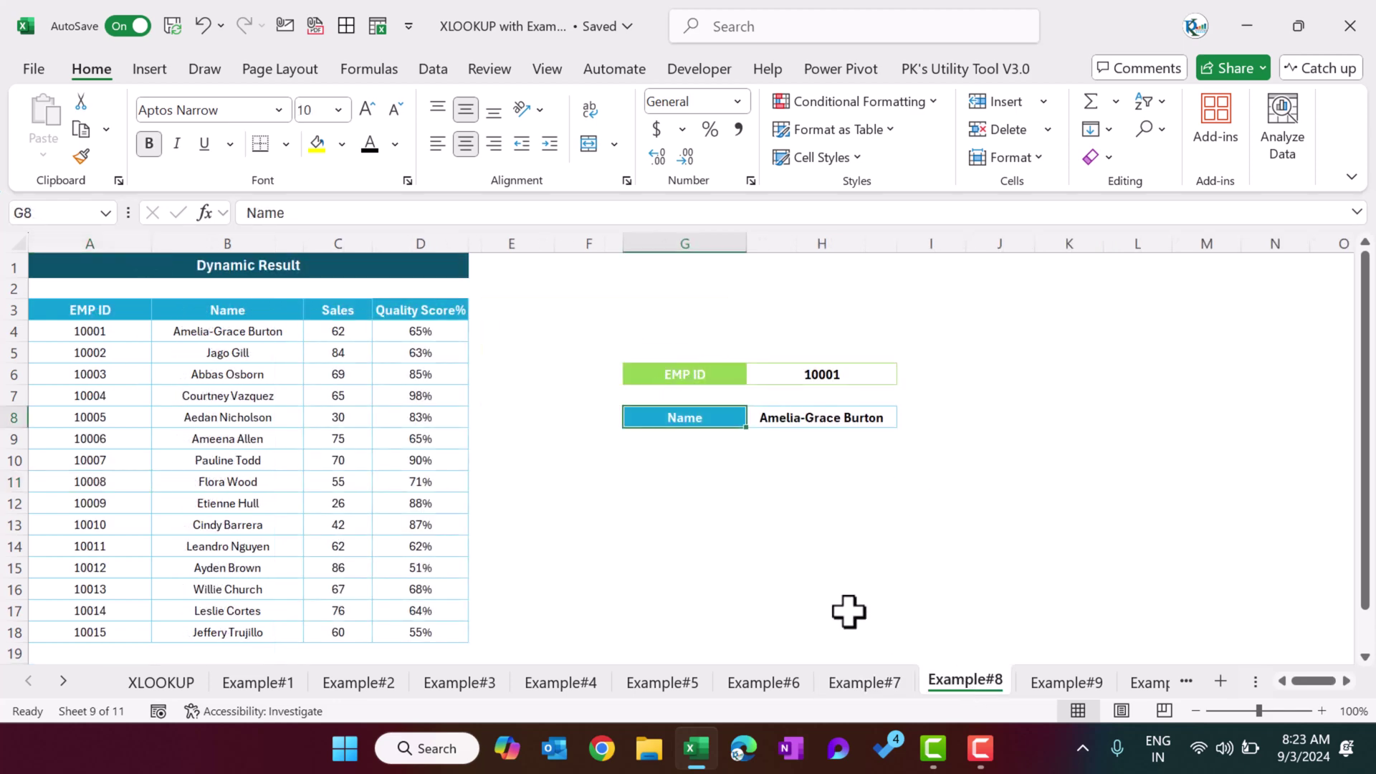
left_click(615, 549)
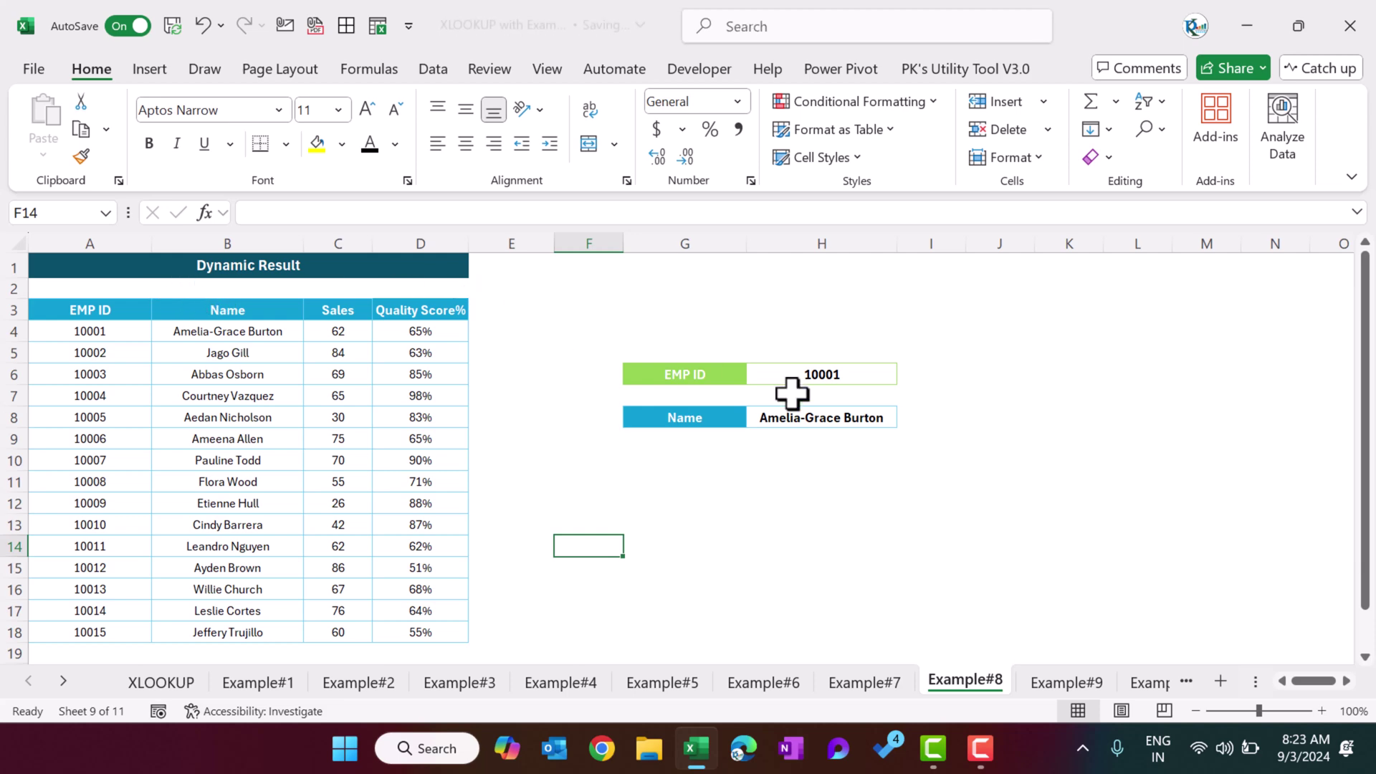
left_click(699, 372)
left_click(689, 420)
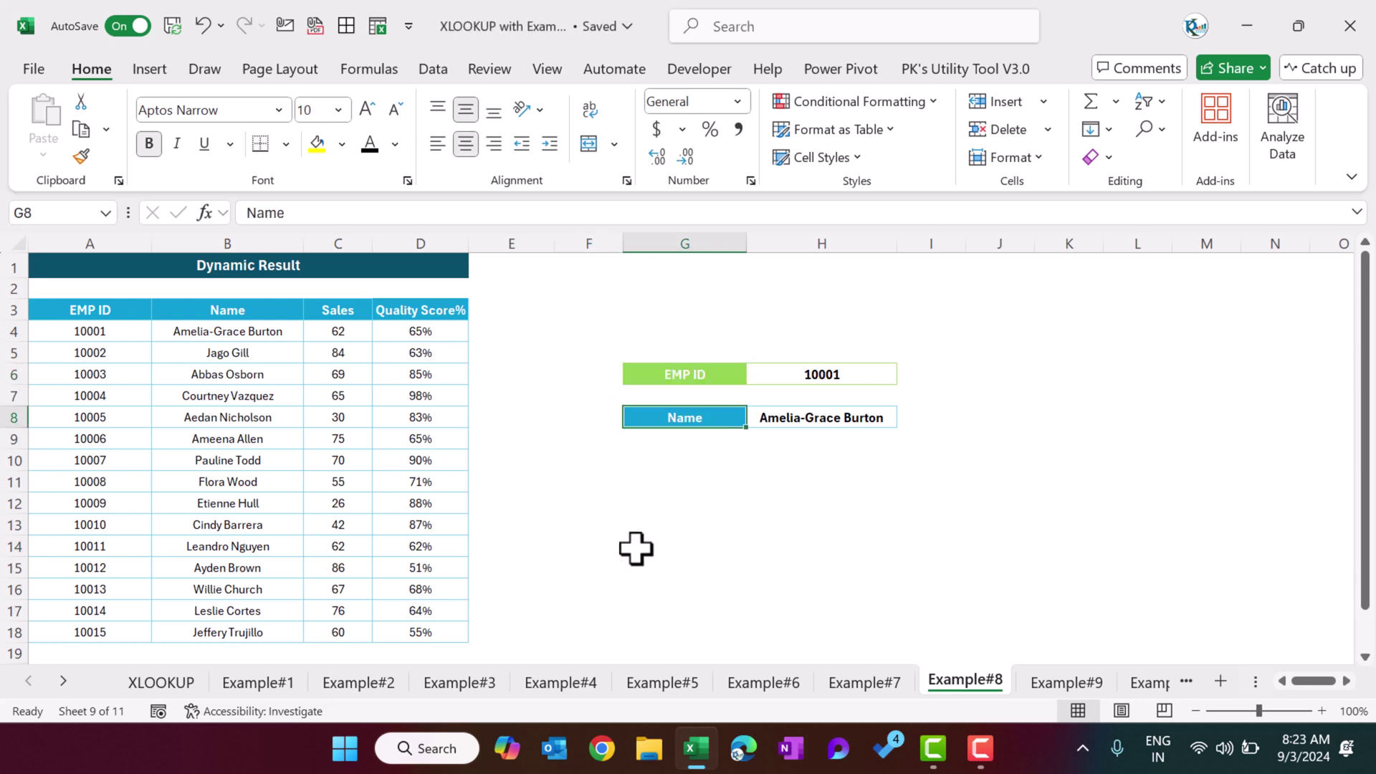
left_click(708, 373)
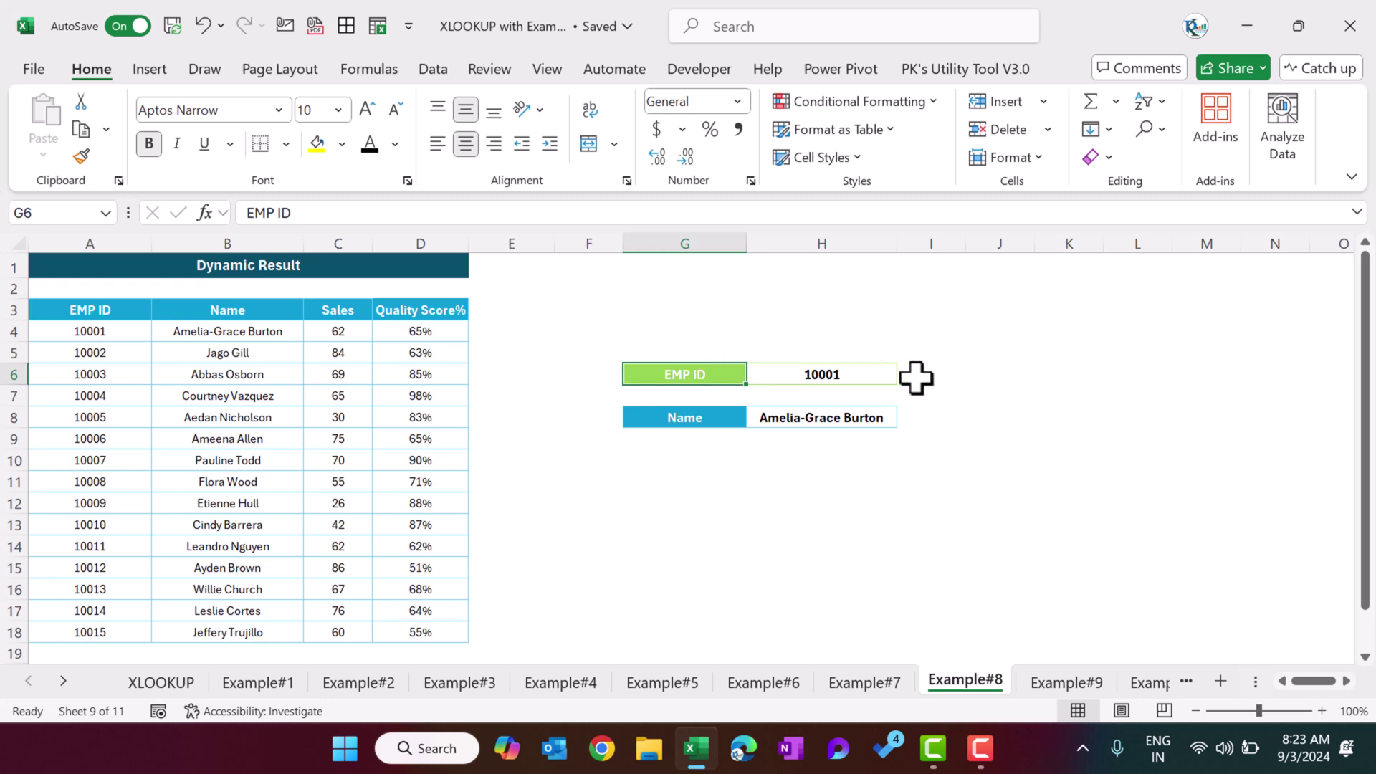
key("BackSpace")
key("BackSpace")
key("BackSpace")
key("BackSpace")
key("BackSpace")
key("BackSpace")
type("Name")
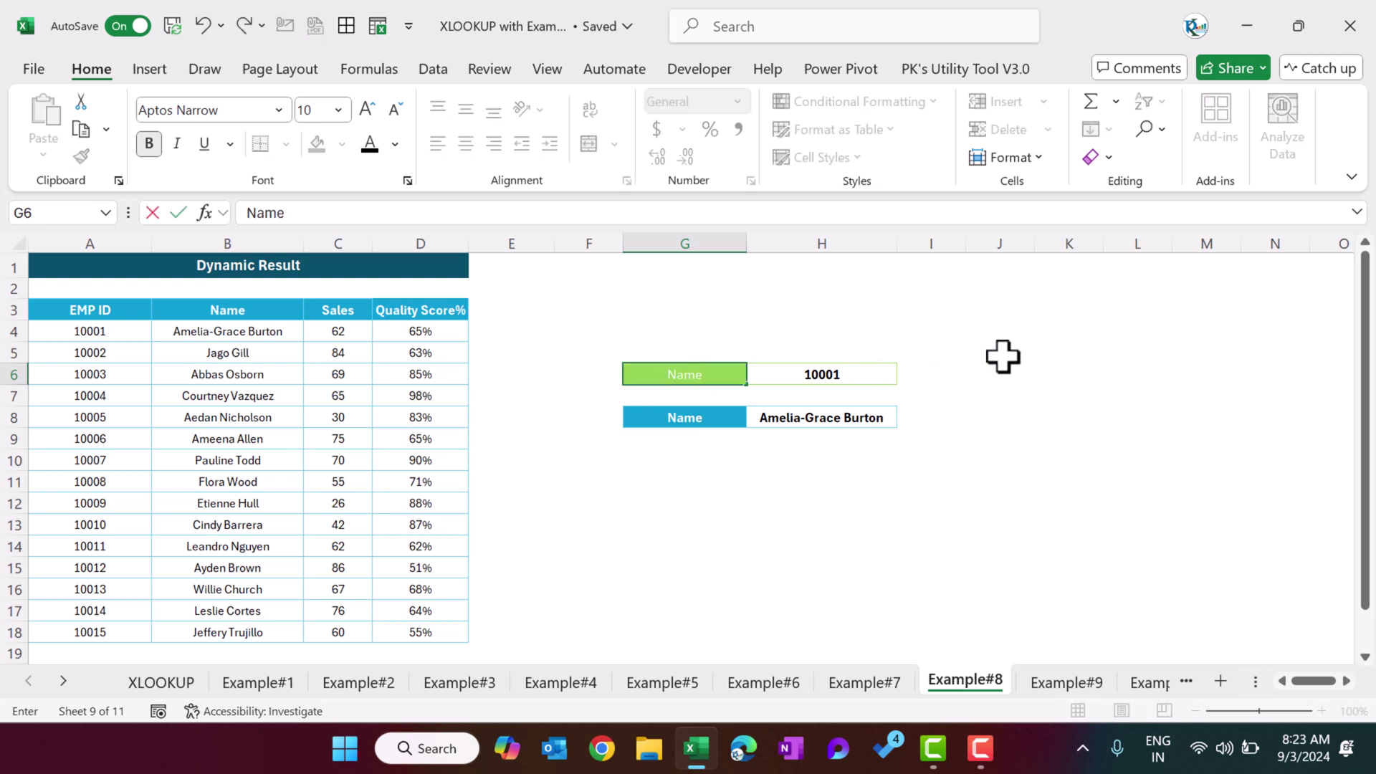
key("Return")
key("Return")
type("Sales")
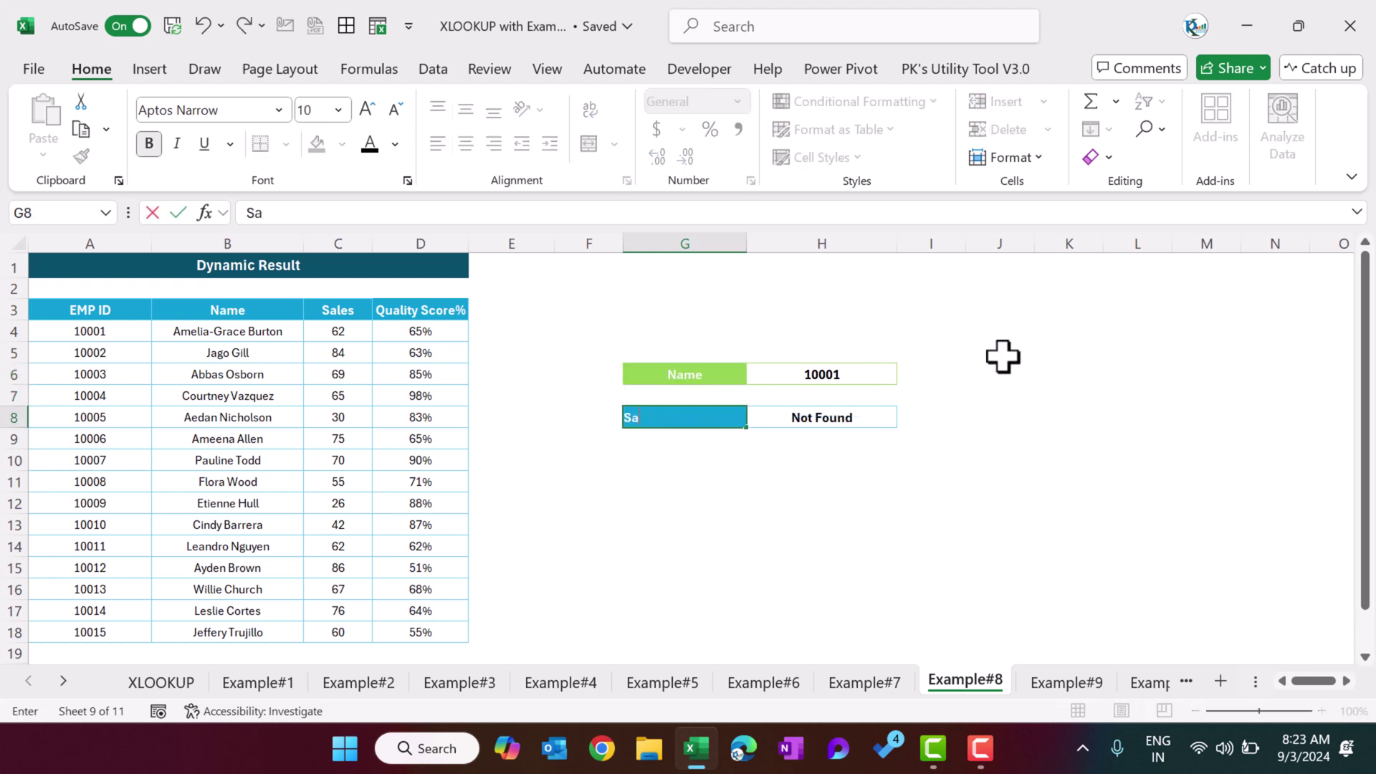
key("Return")
Paste an employee name from B9 into H6 as a plain value.
left_click(249, 430)
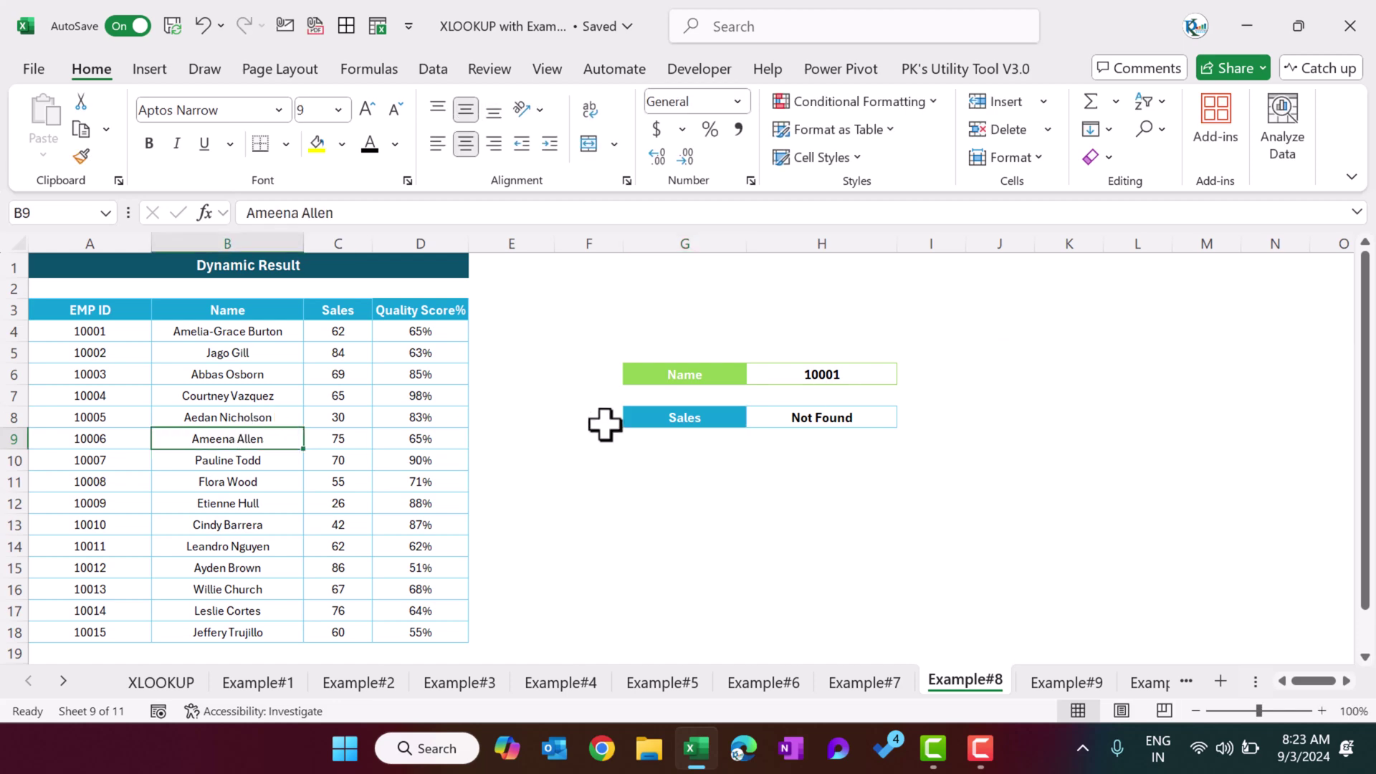
key("ctrl+c")
left_click(817, 375)
key("ctrl+alt+v")
key("v")
key("Return")
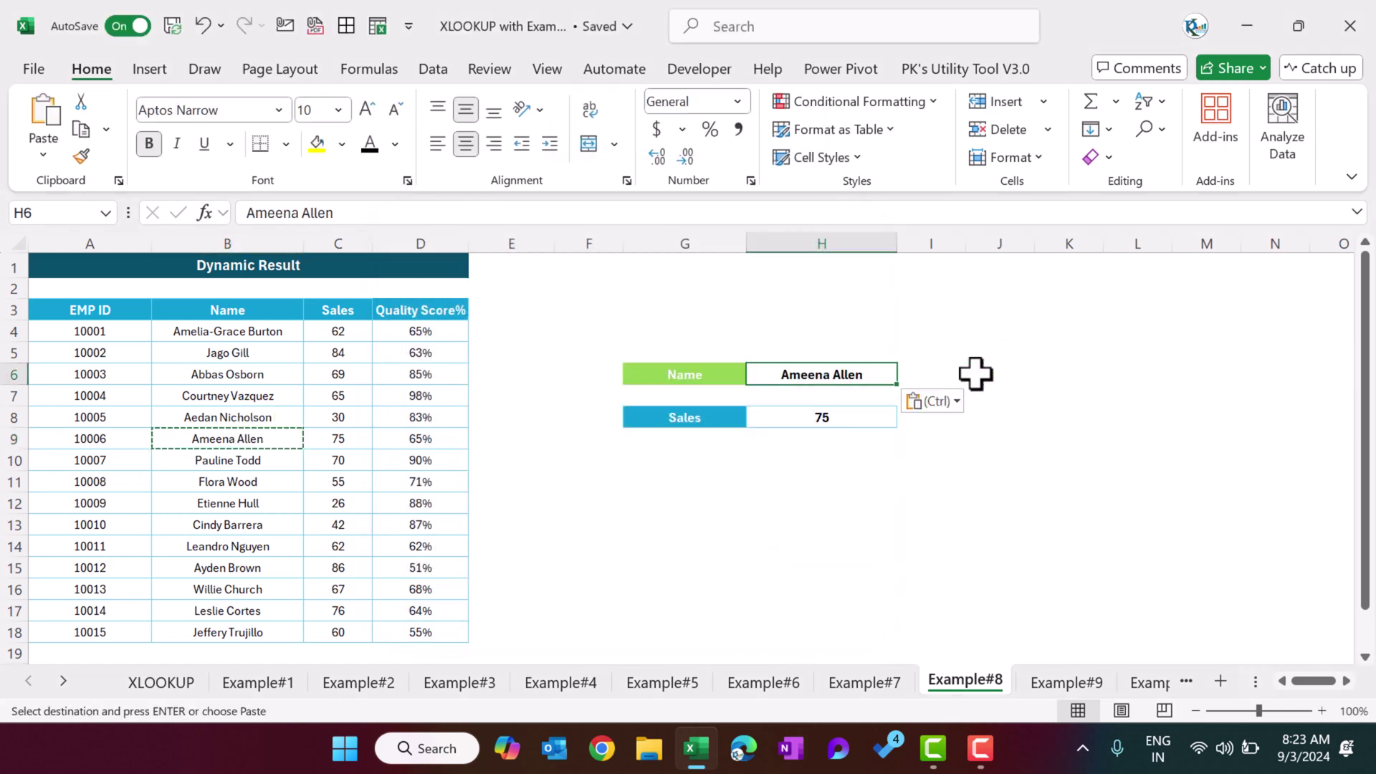
left_click(1075, 455)
left_click(699, 376)
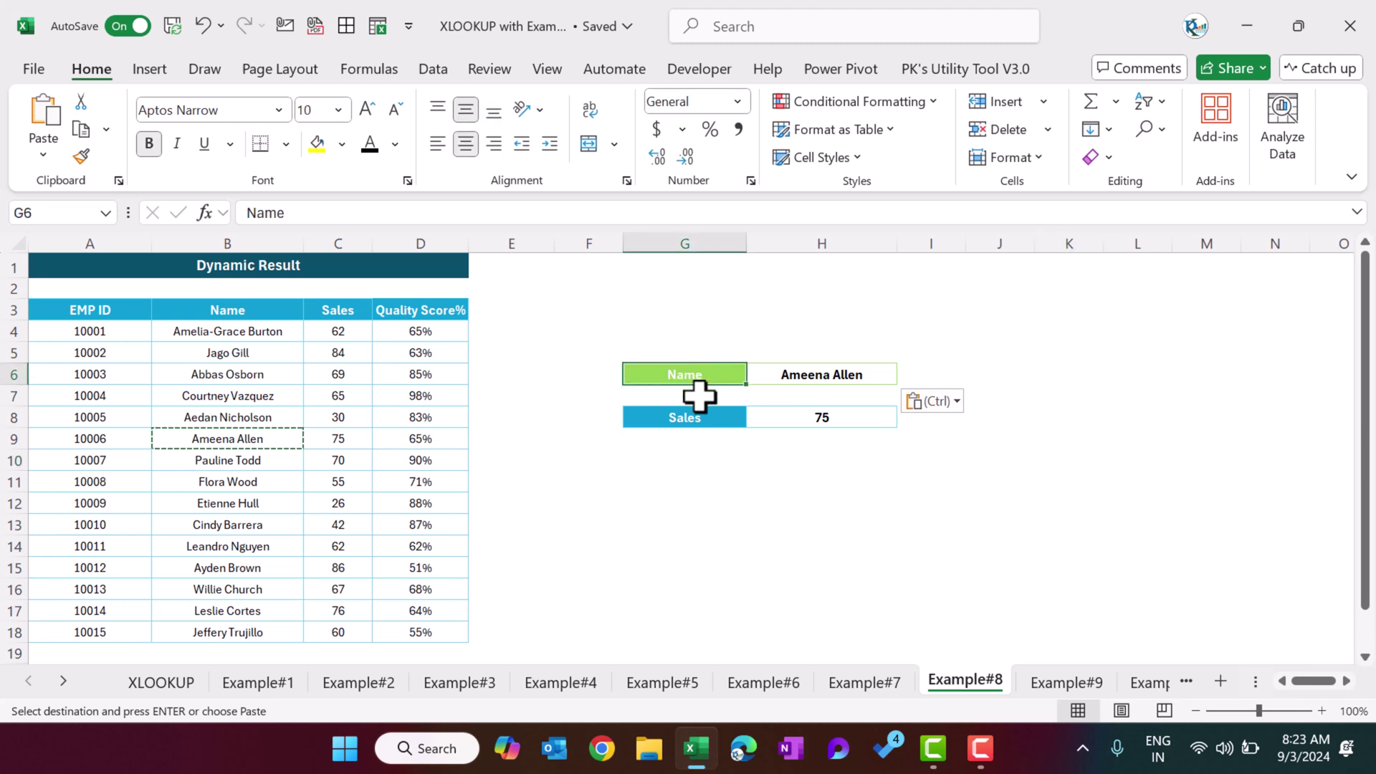
left_click(701, 416)
left_click(701, 376)
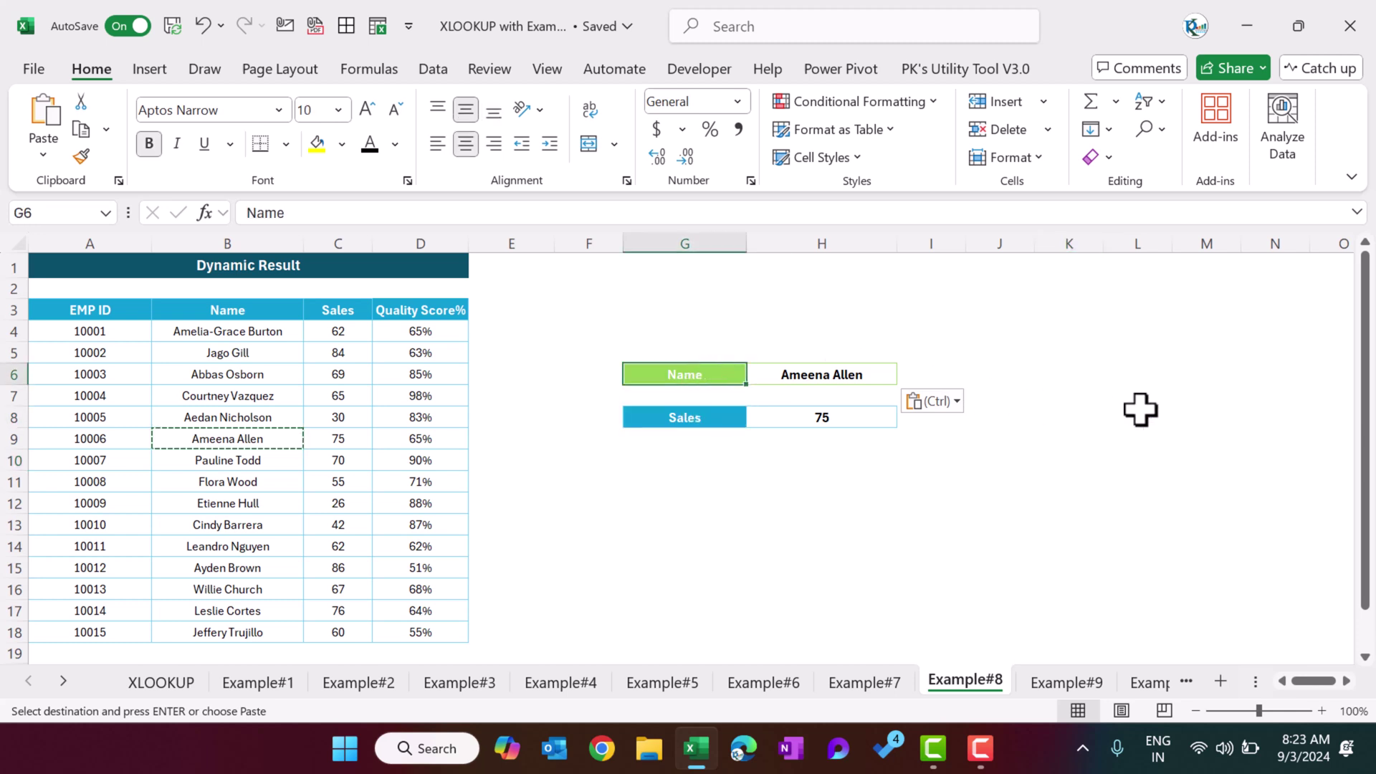
key("Escape")
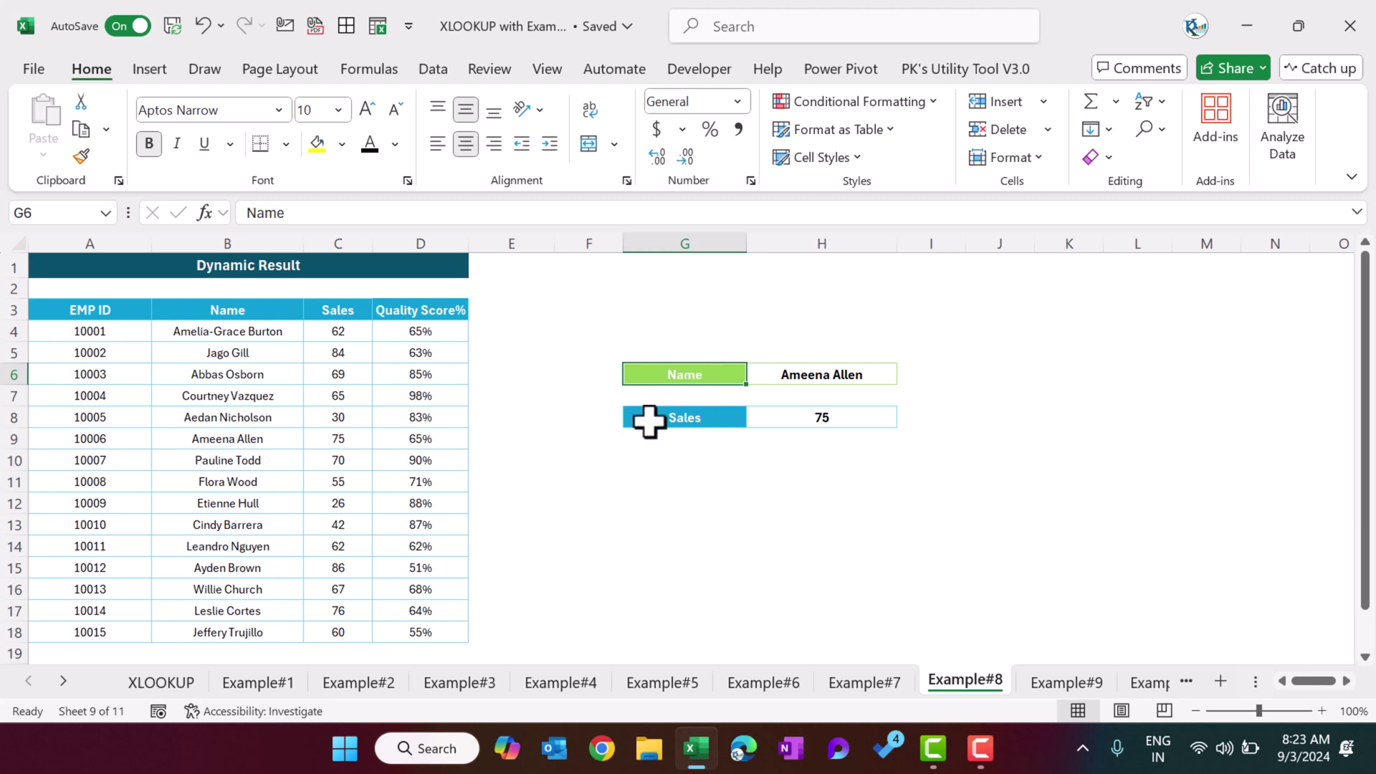
left_click(697, 421)
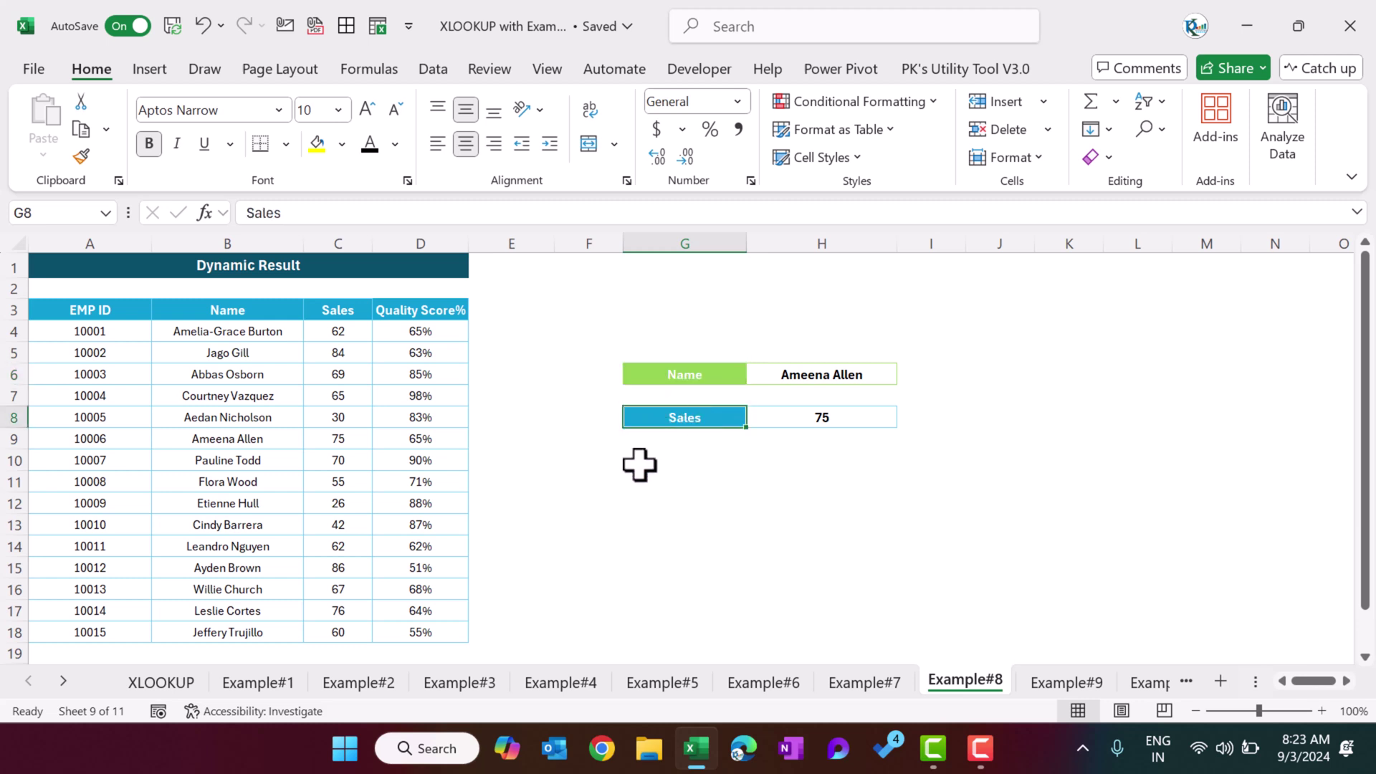
Relabel G6 as 'EMP ID' and enter 10001 in H6, so H8 returns Sales 62.
left_click(686, 382)
type("EMP")
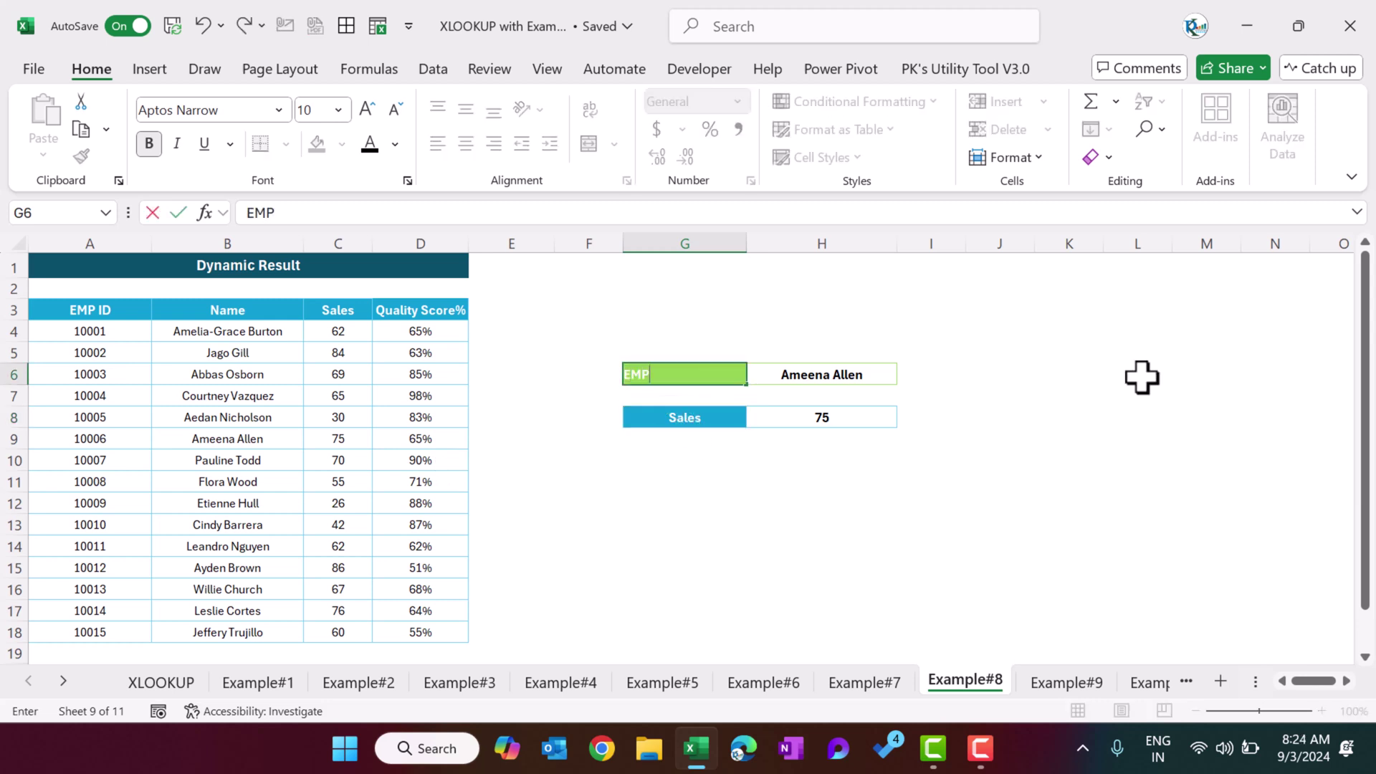
type(" ID")
key("Return")
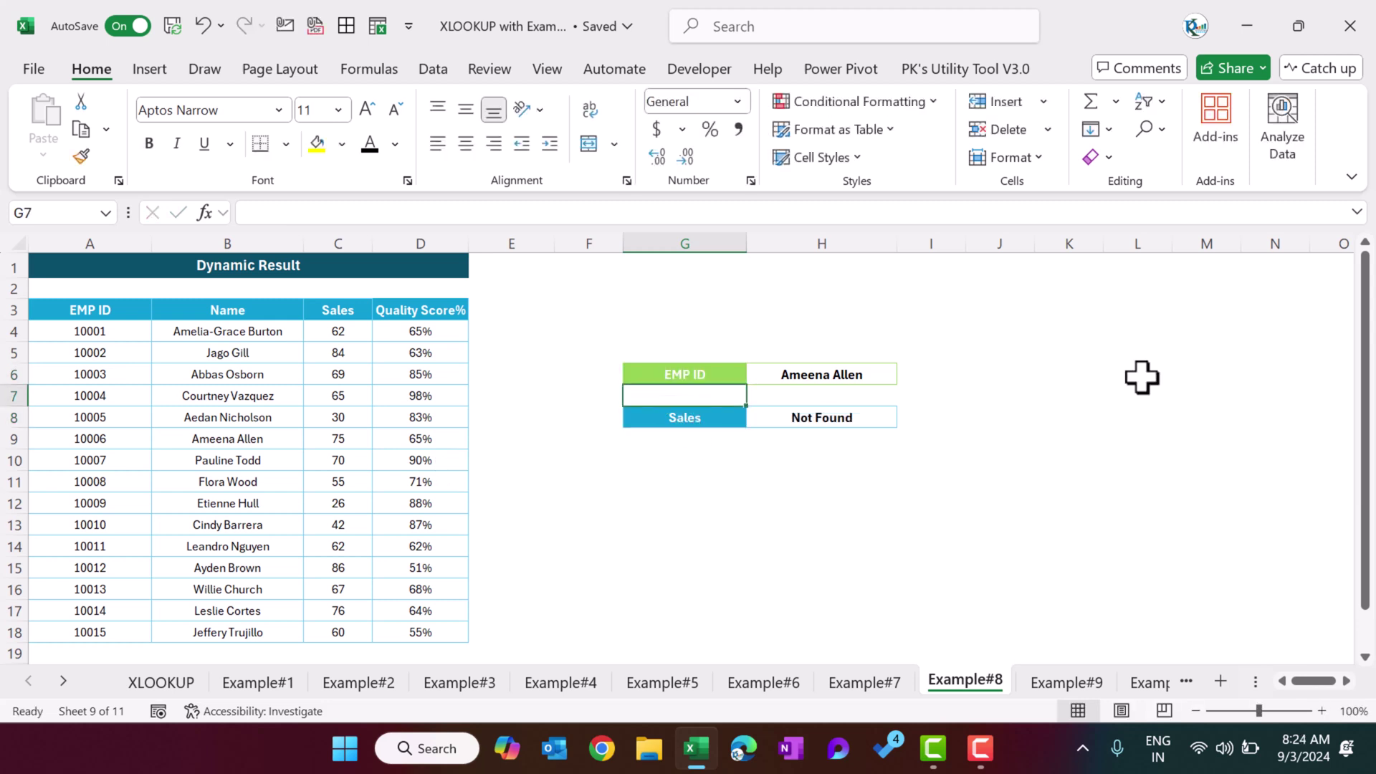
left_click(736, 422)
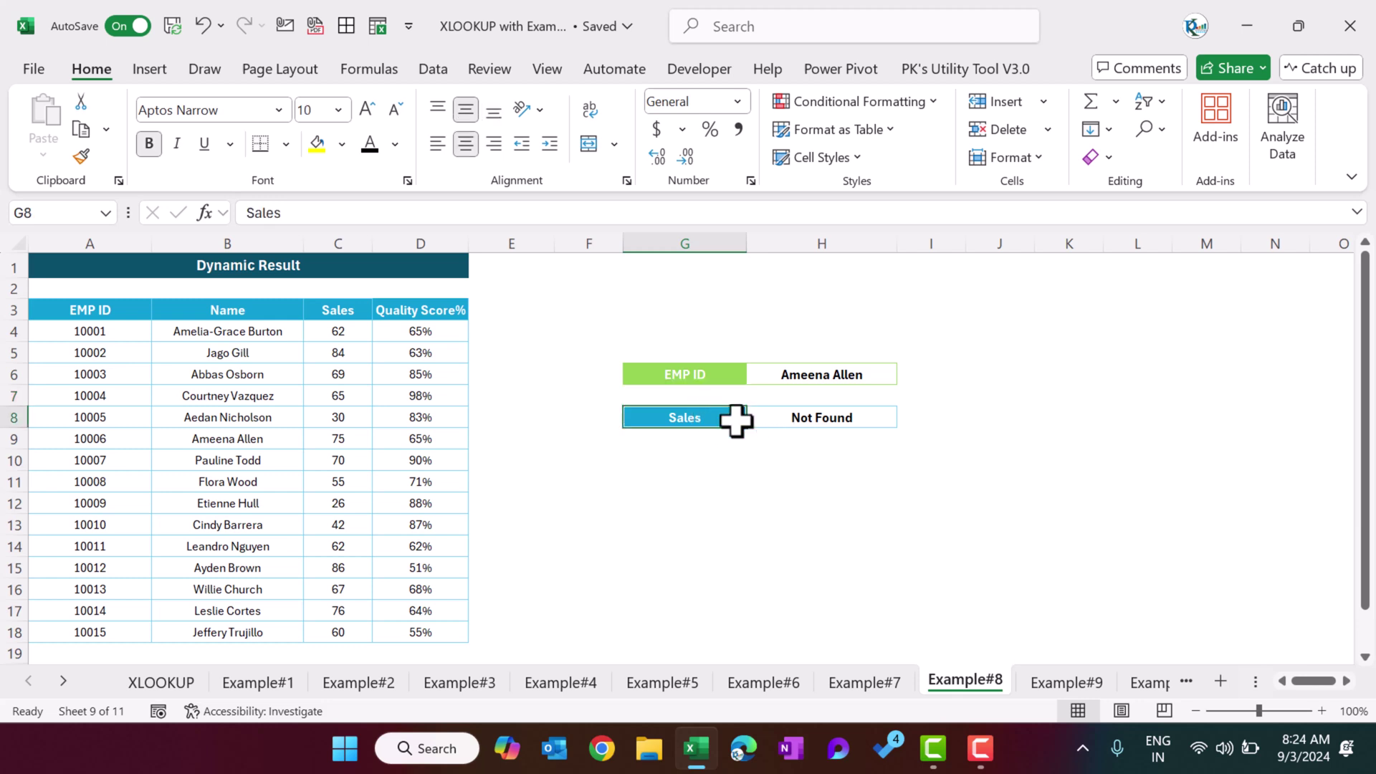
left_click(809, 372)
type("1000")
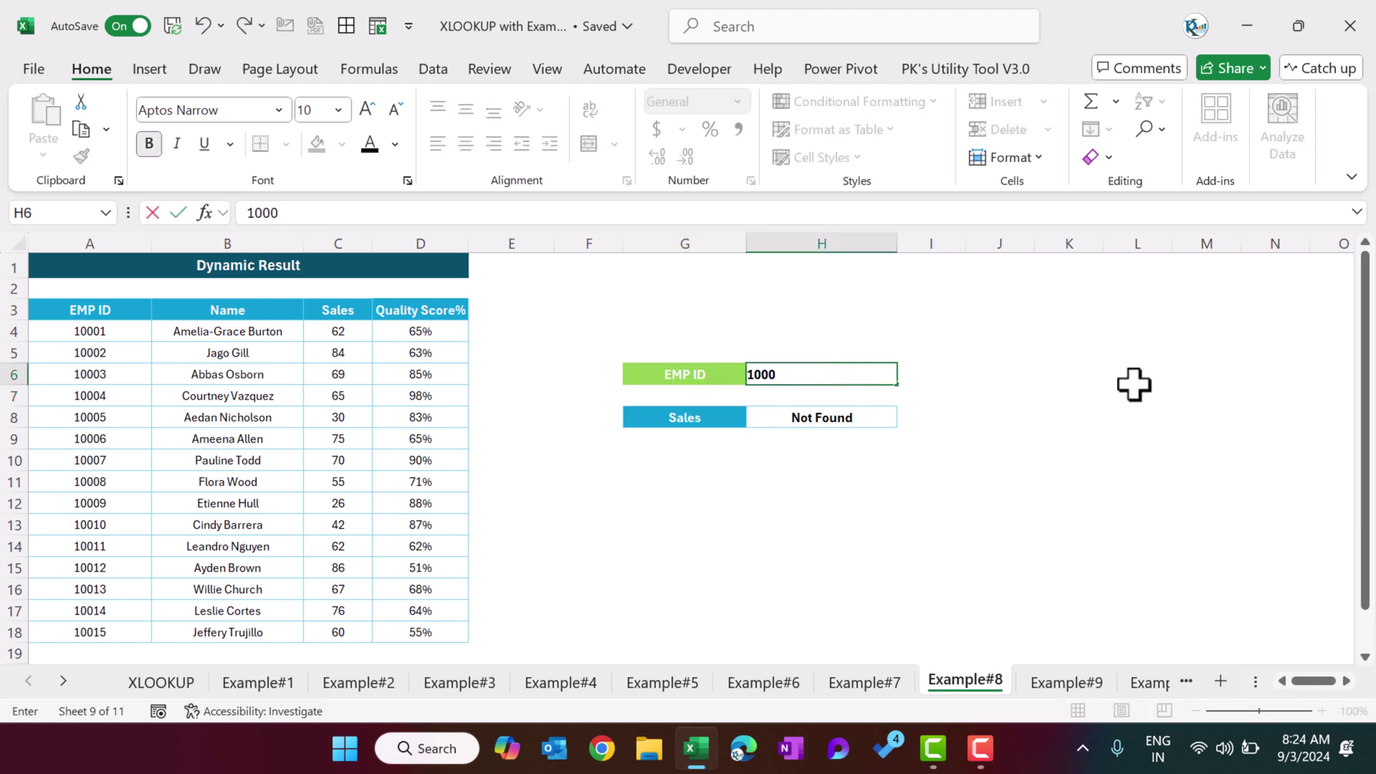
type("1")
key("Return")
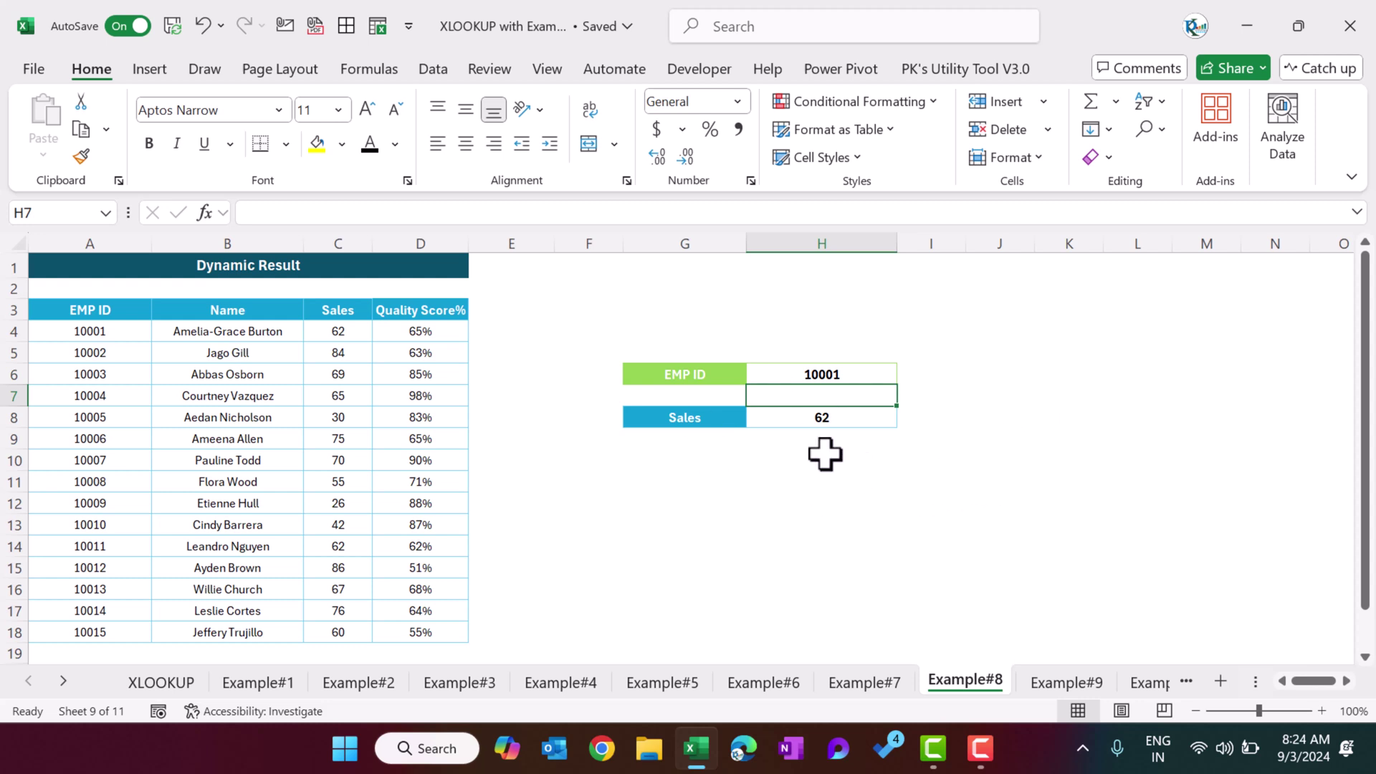
left_click(848, 421)
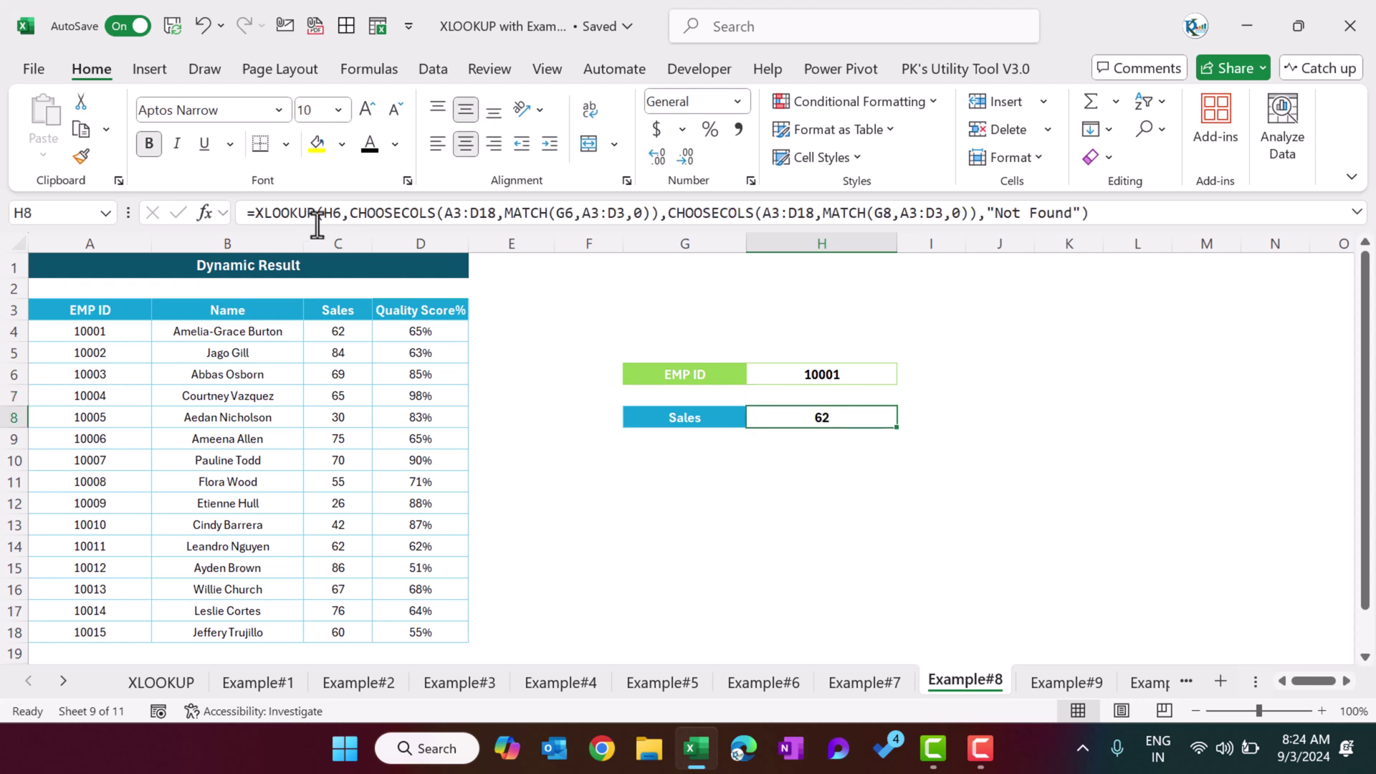
Enter =CHOOSECOLS(A3:D18,2) in G12 to return the table's second column.
left_click(649, 485)
left_click(832, 419)
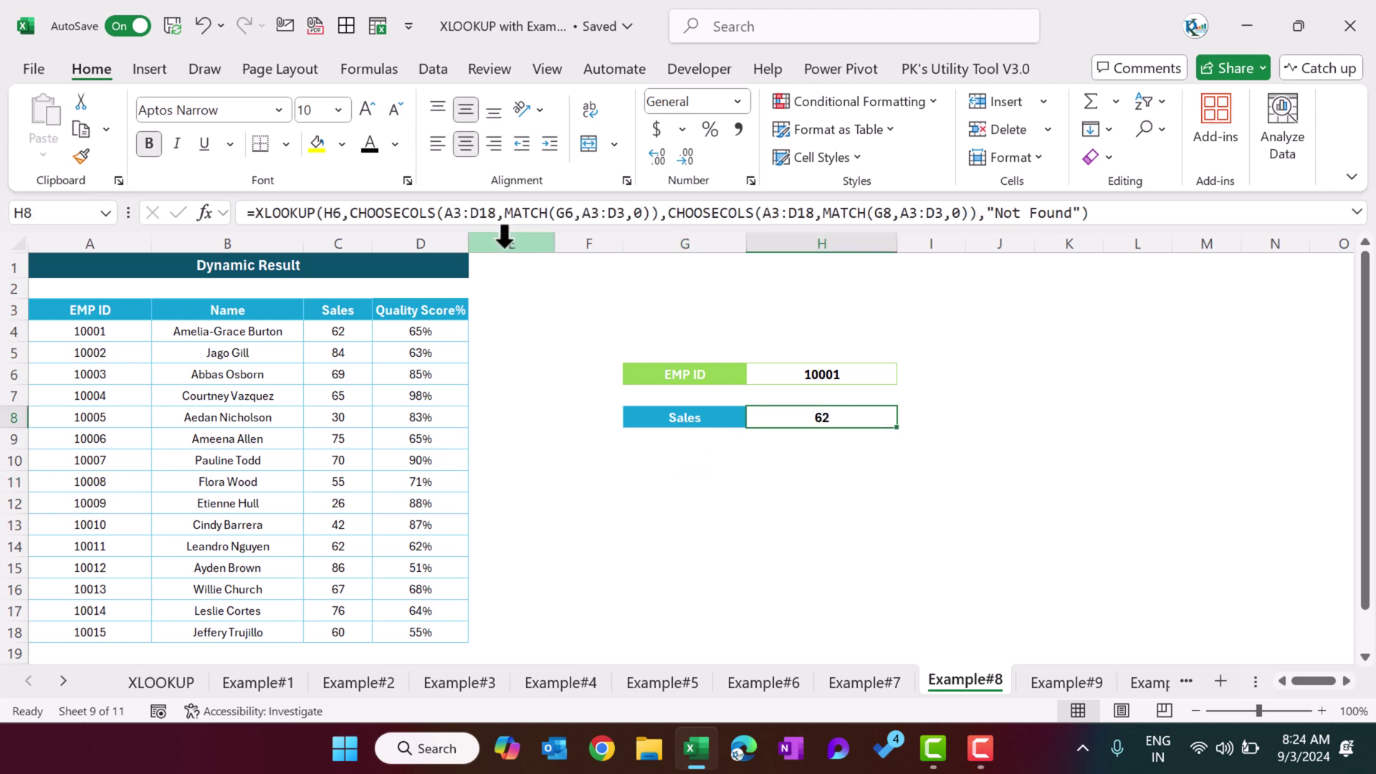
left_click(679, 502)
type("=cho")
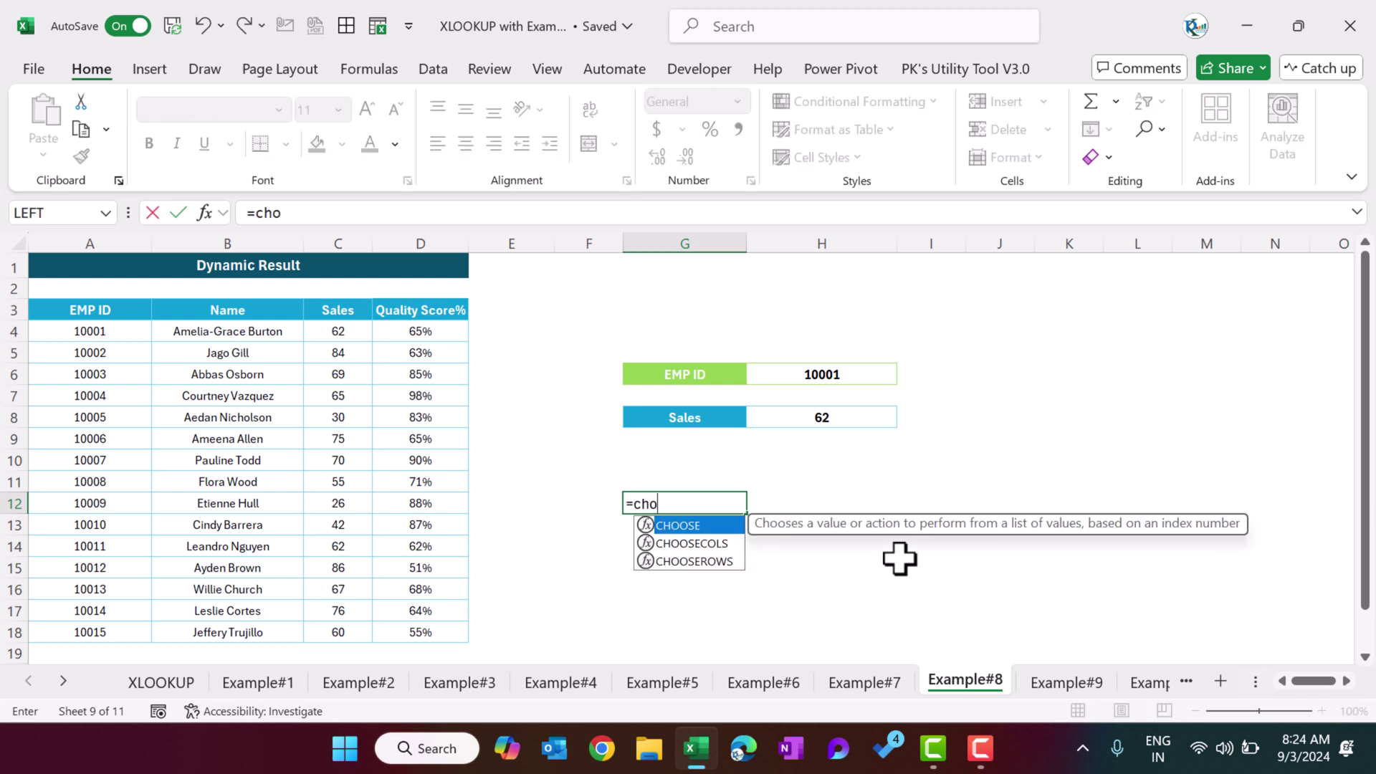
key("Down")
key("Tab")
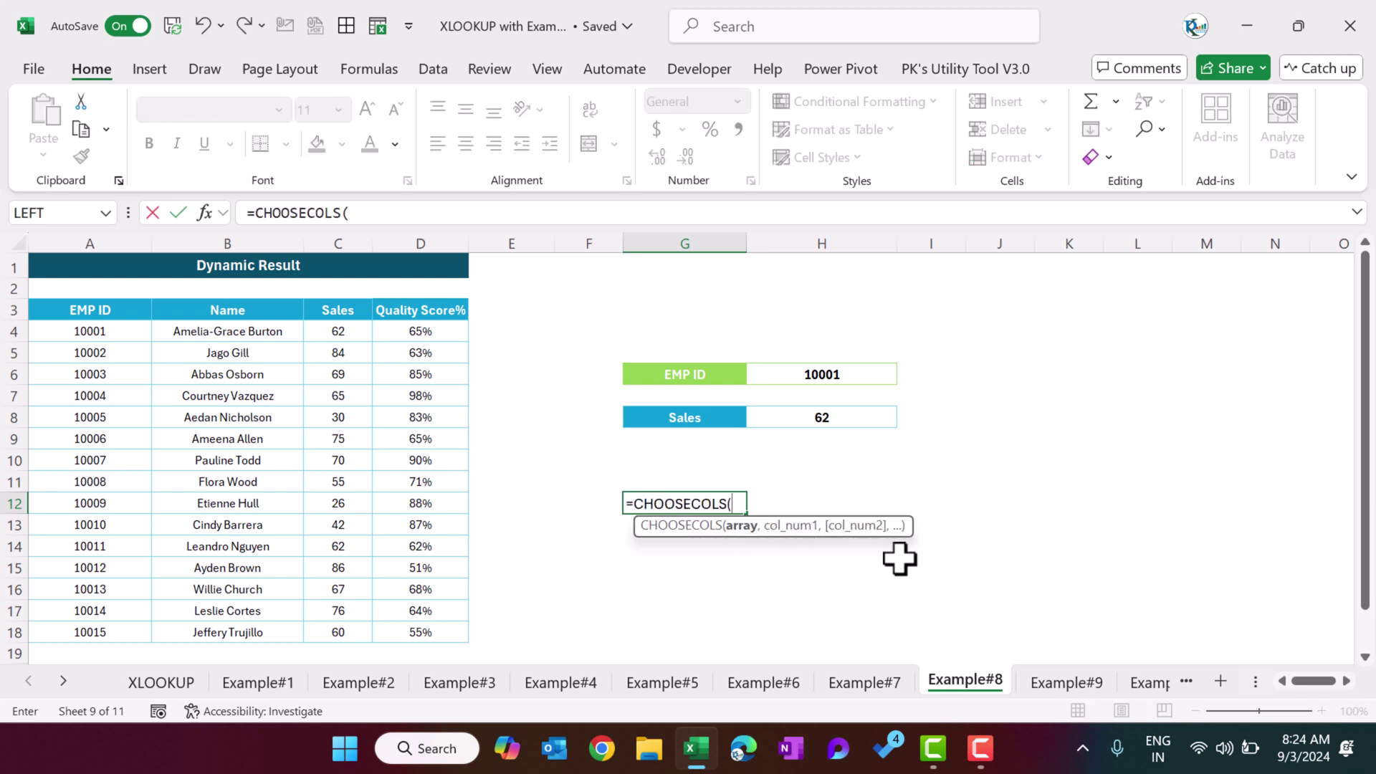
left_click_drag(89, 312, 424, 630)
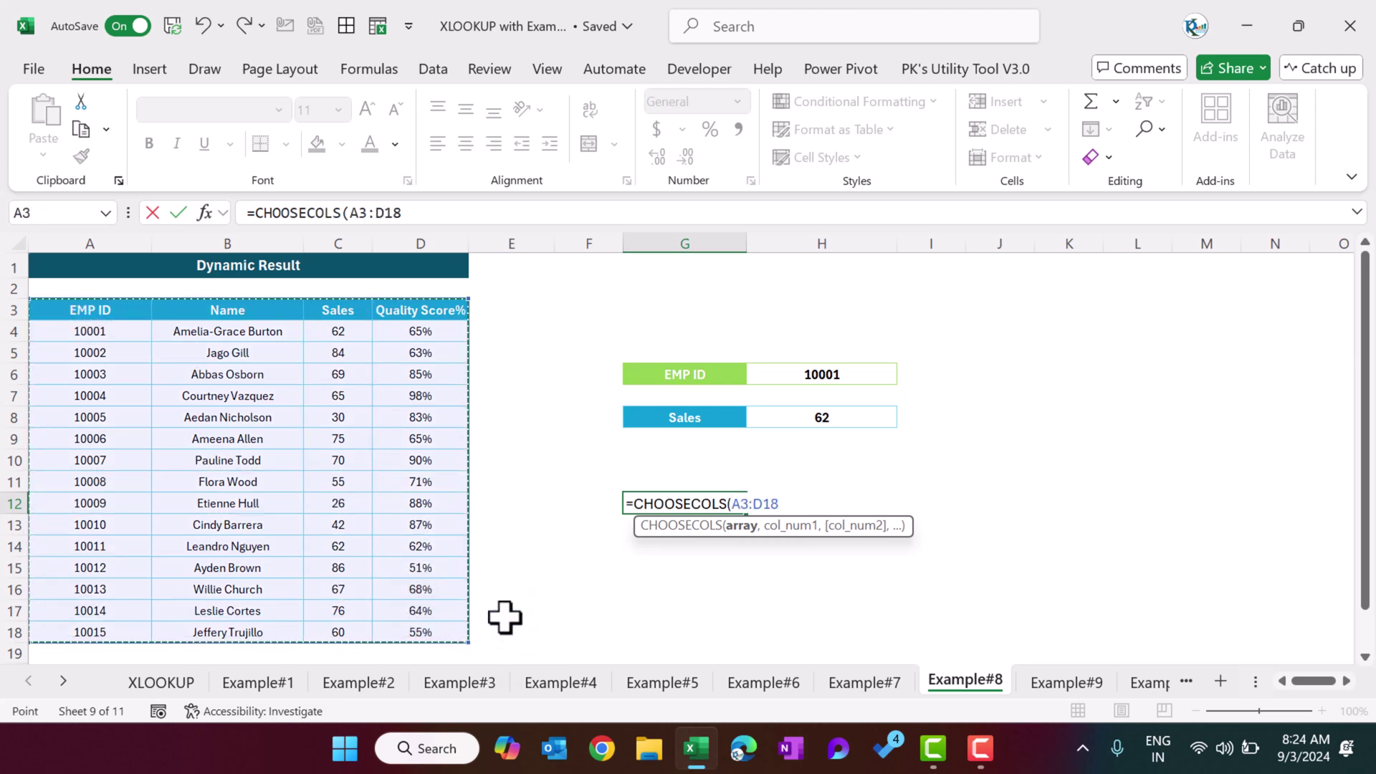
type(",")
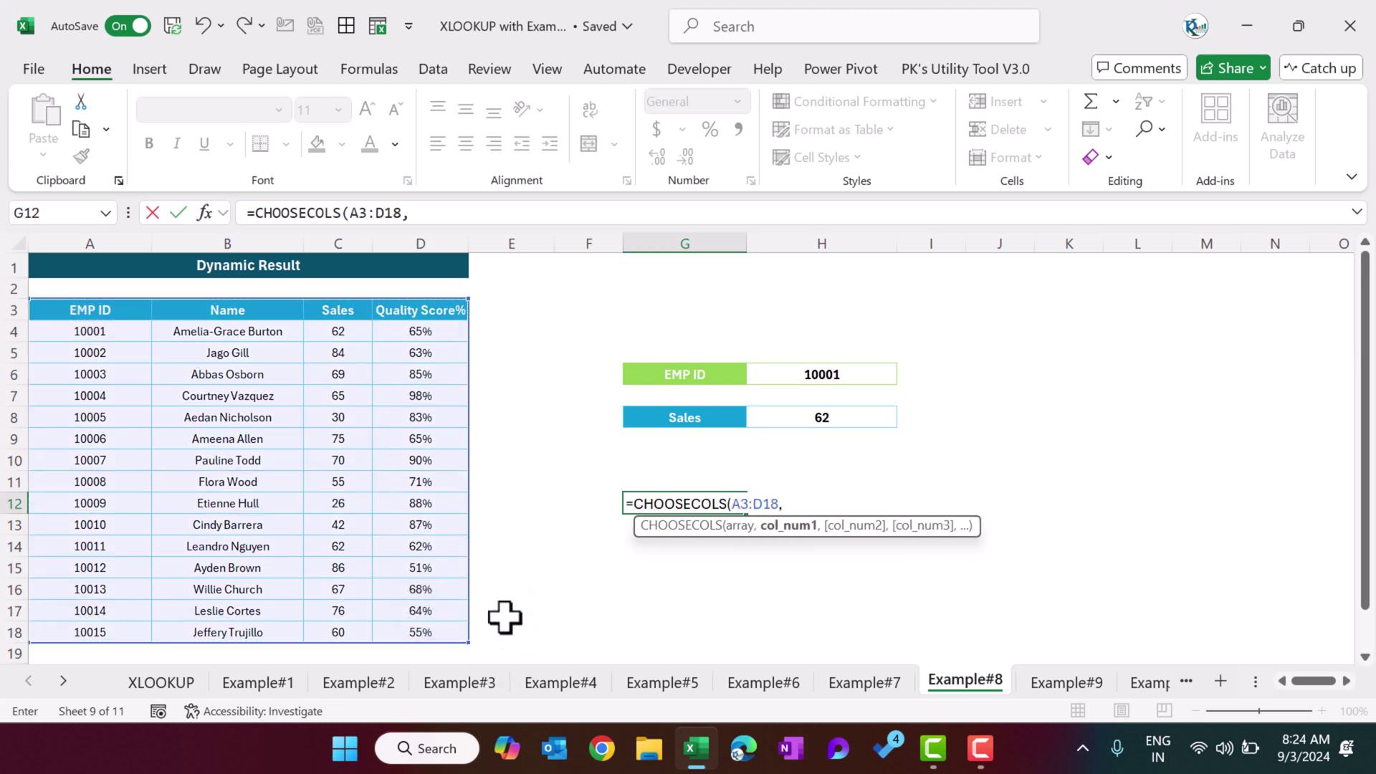
type("2)")
key("Return")
Check the spilled Name column from its header down to the last employee.
key("Up")
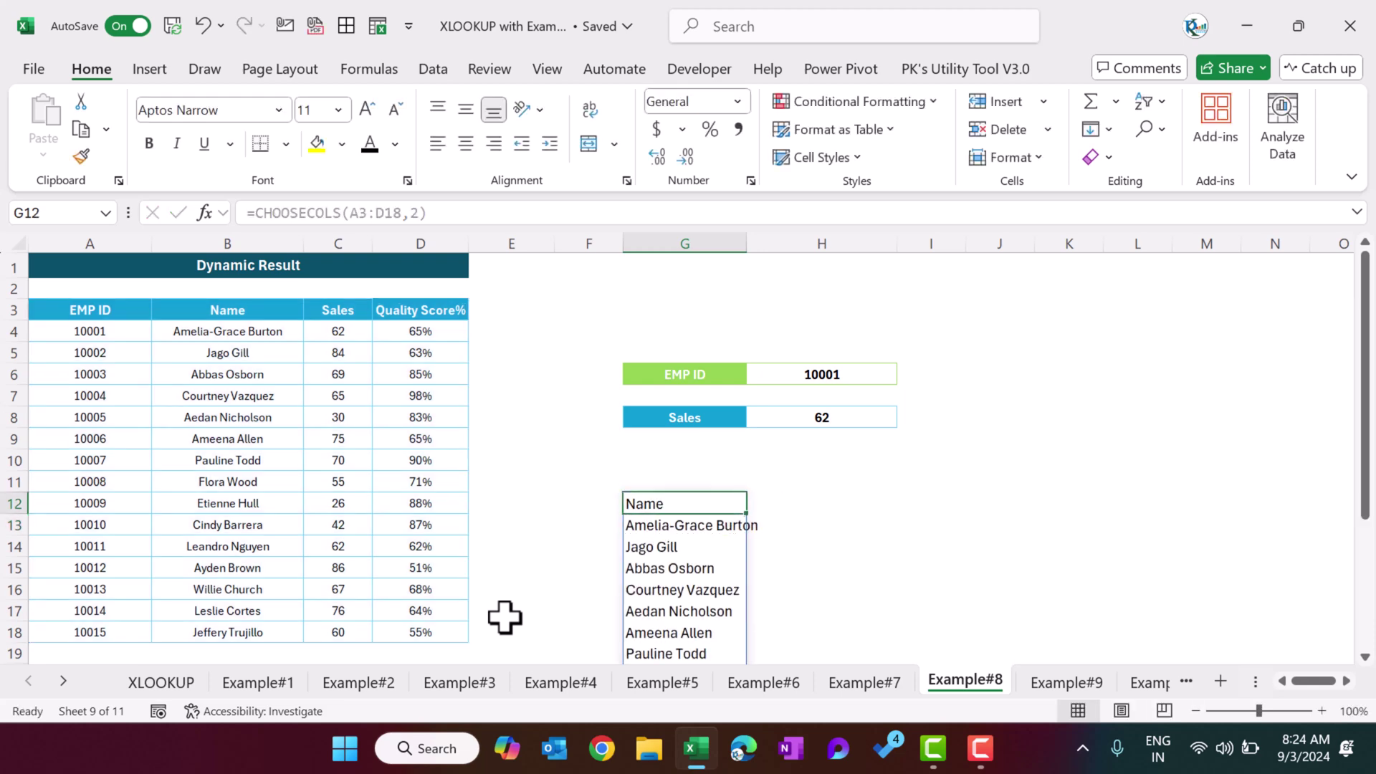
key("ctrl+Down")
key("ctrl+Up")
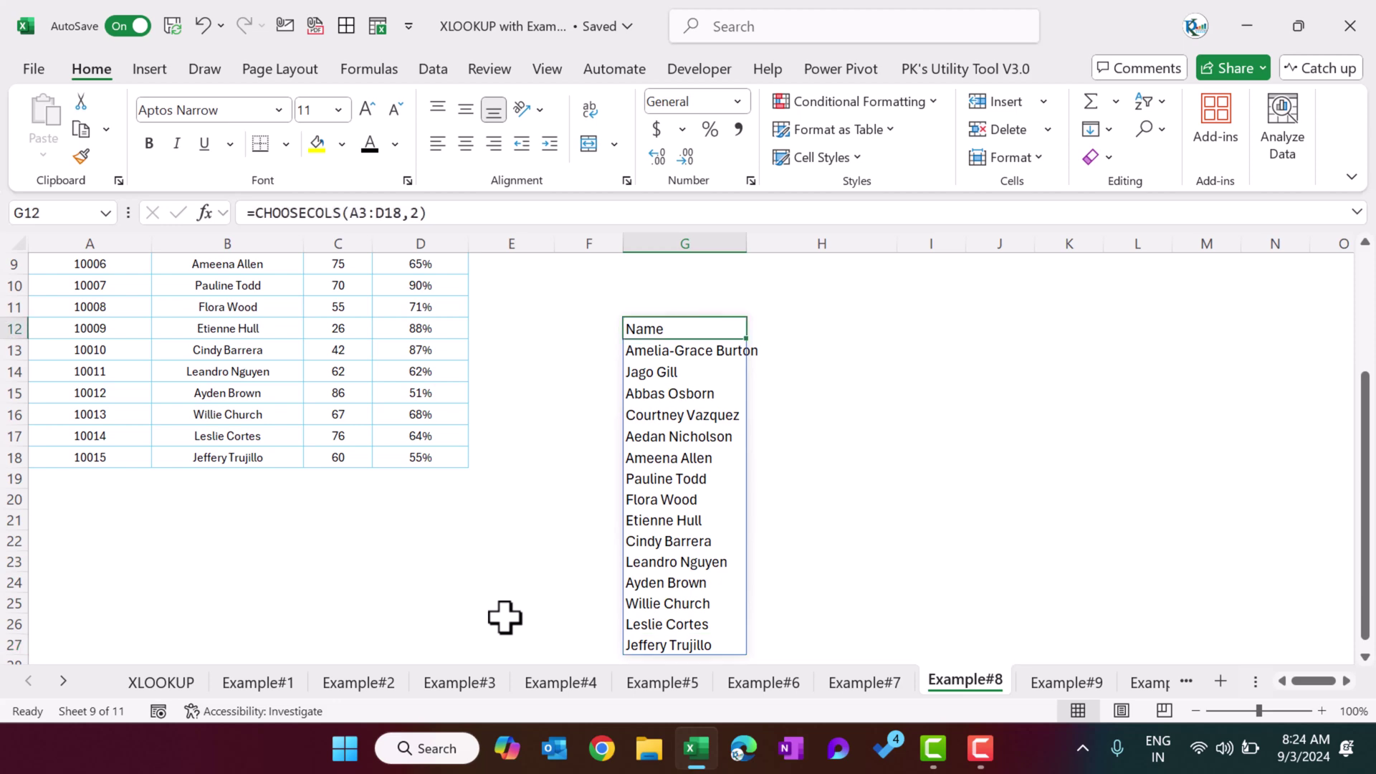
key("Up")
key("Up")
key("Up")
key("Up")
key("Up")
key("Up")
key("Down")
key("Down")
key("Down")
key("Down")
key("Down")
key("Down")
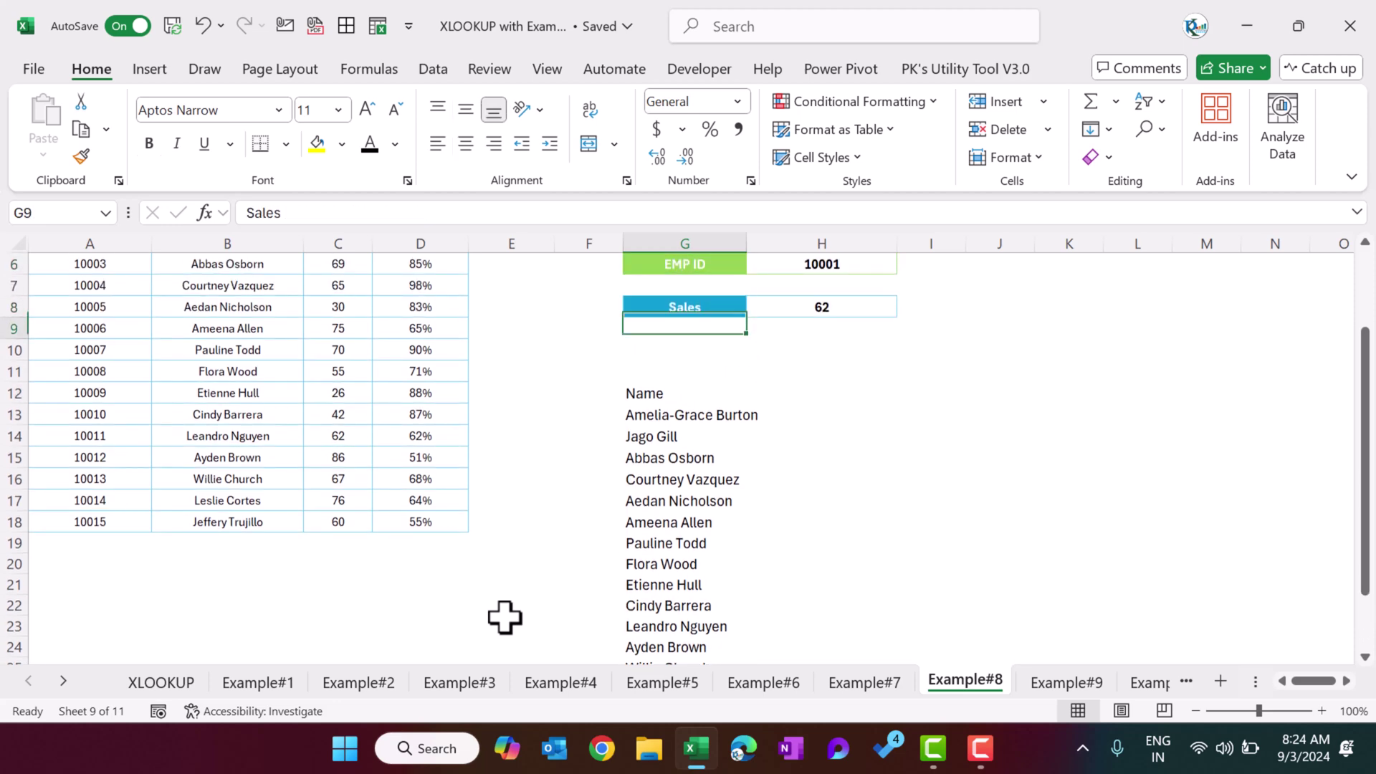
scroll(504, 617, "up", 2)
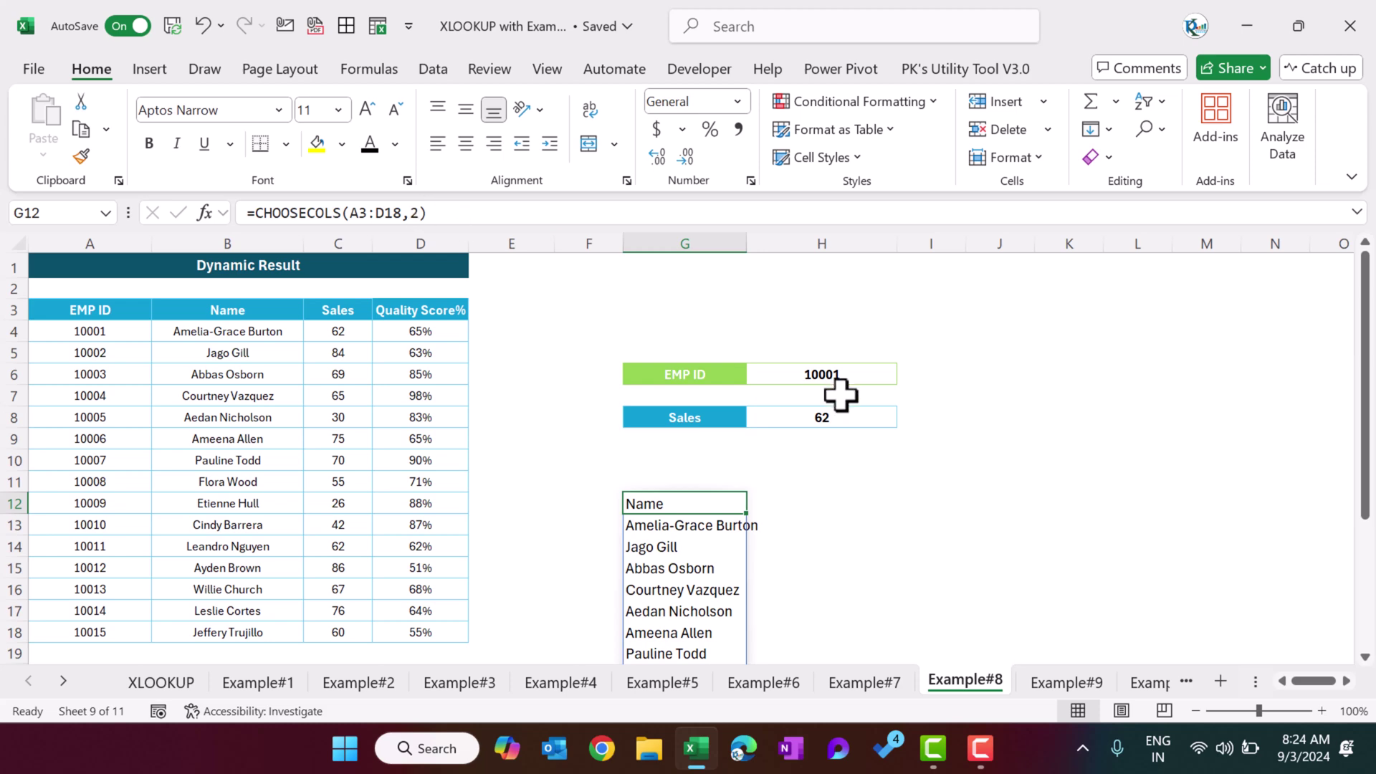
Replace the column number in the G12 formula with MATCH(G6,A3:D3,0) for a dynamic column.
left_click(418, 213)
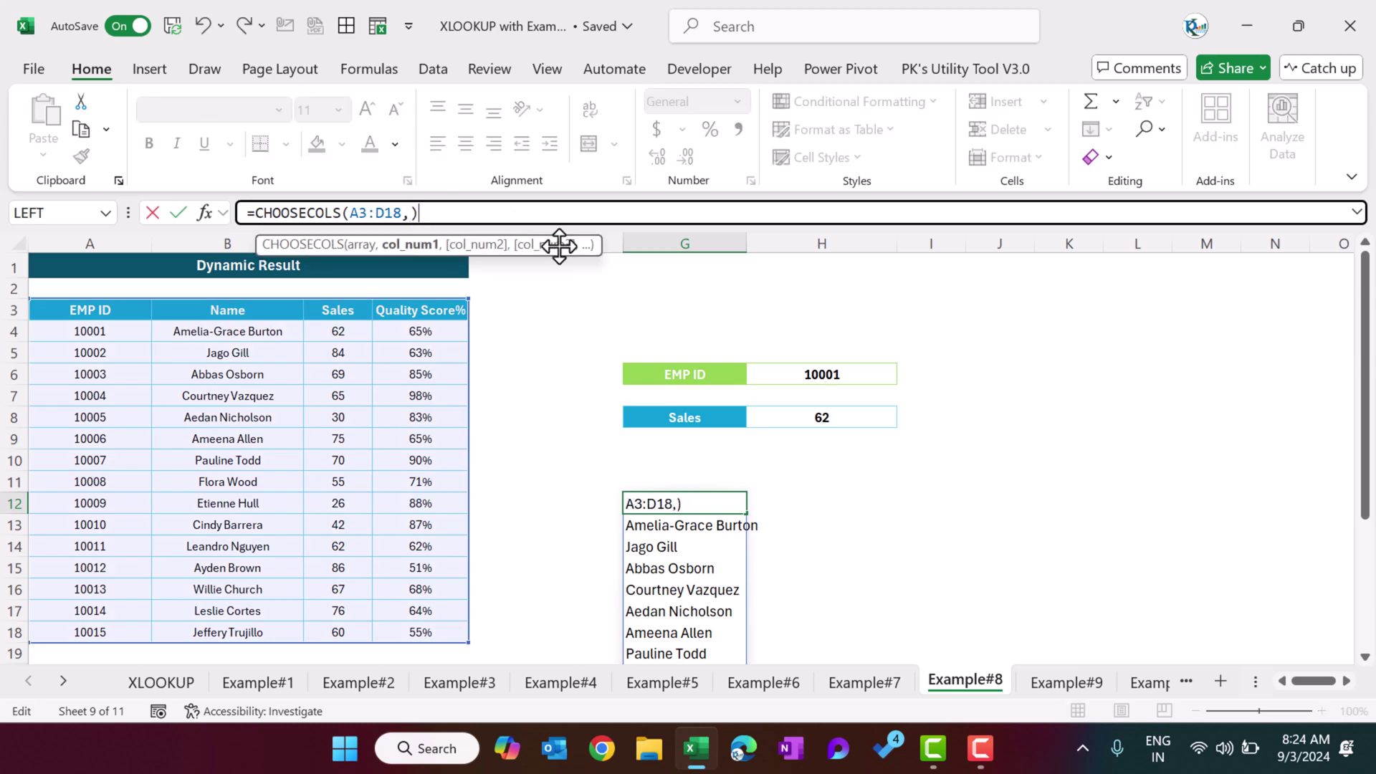
type("ma")
key("Down")
key("Down")
key("Down")
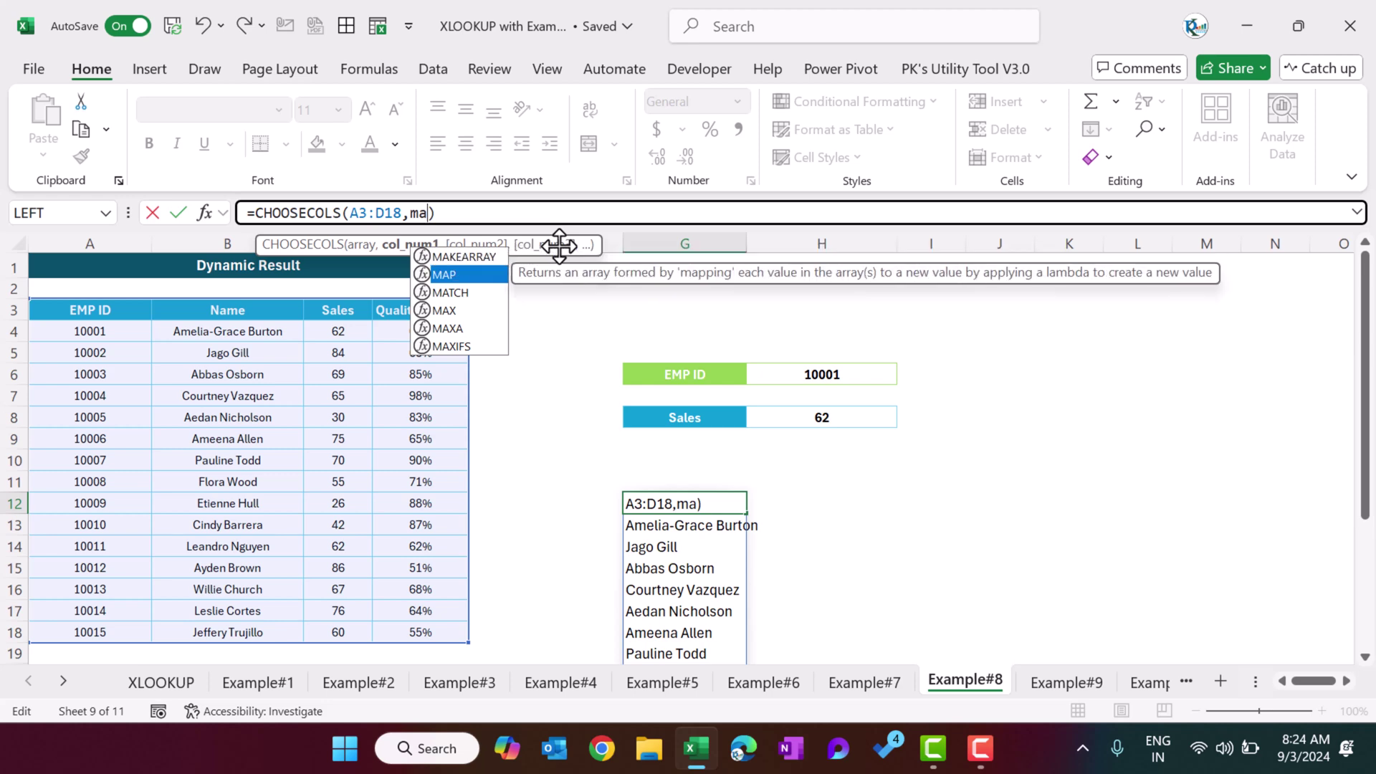
type("t")
key("Tab")
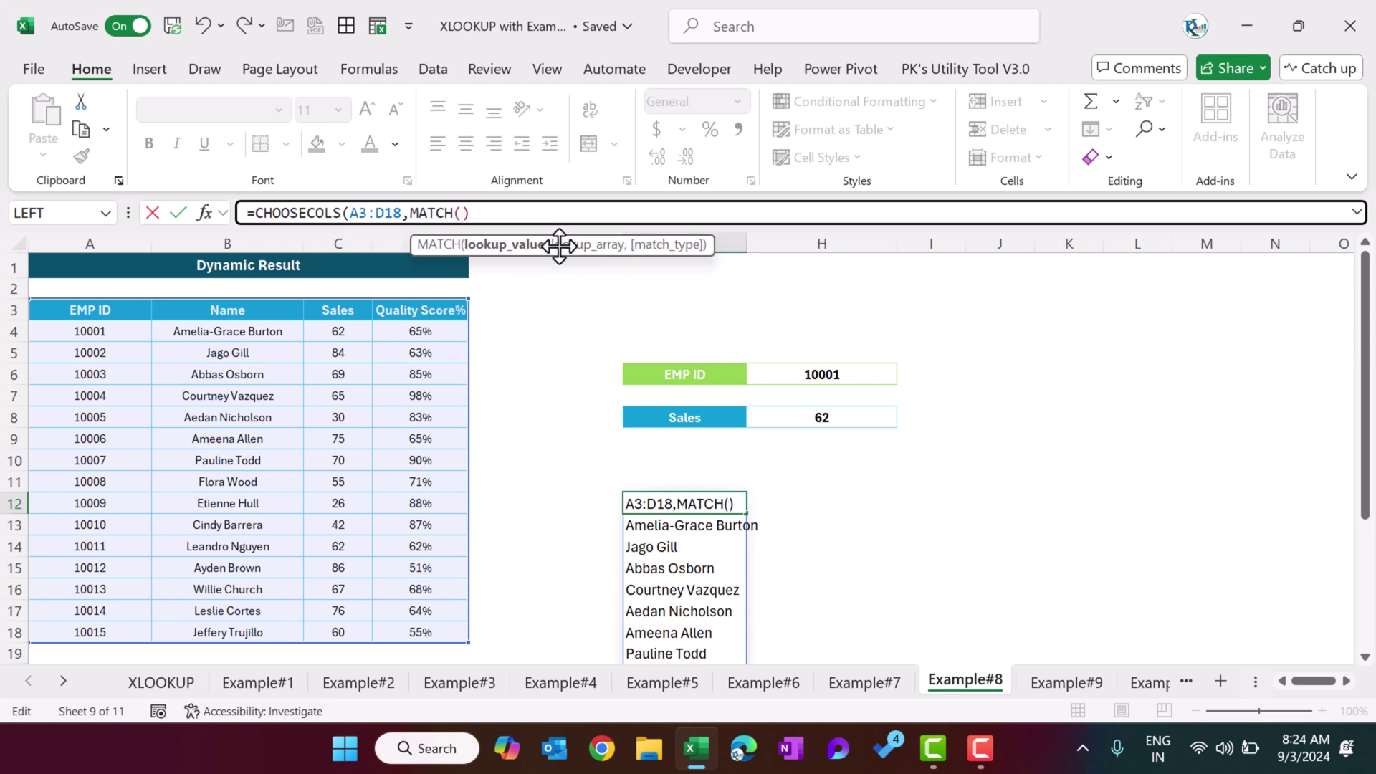
left_click(701, 378)
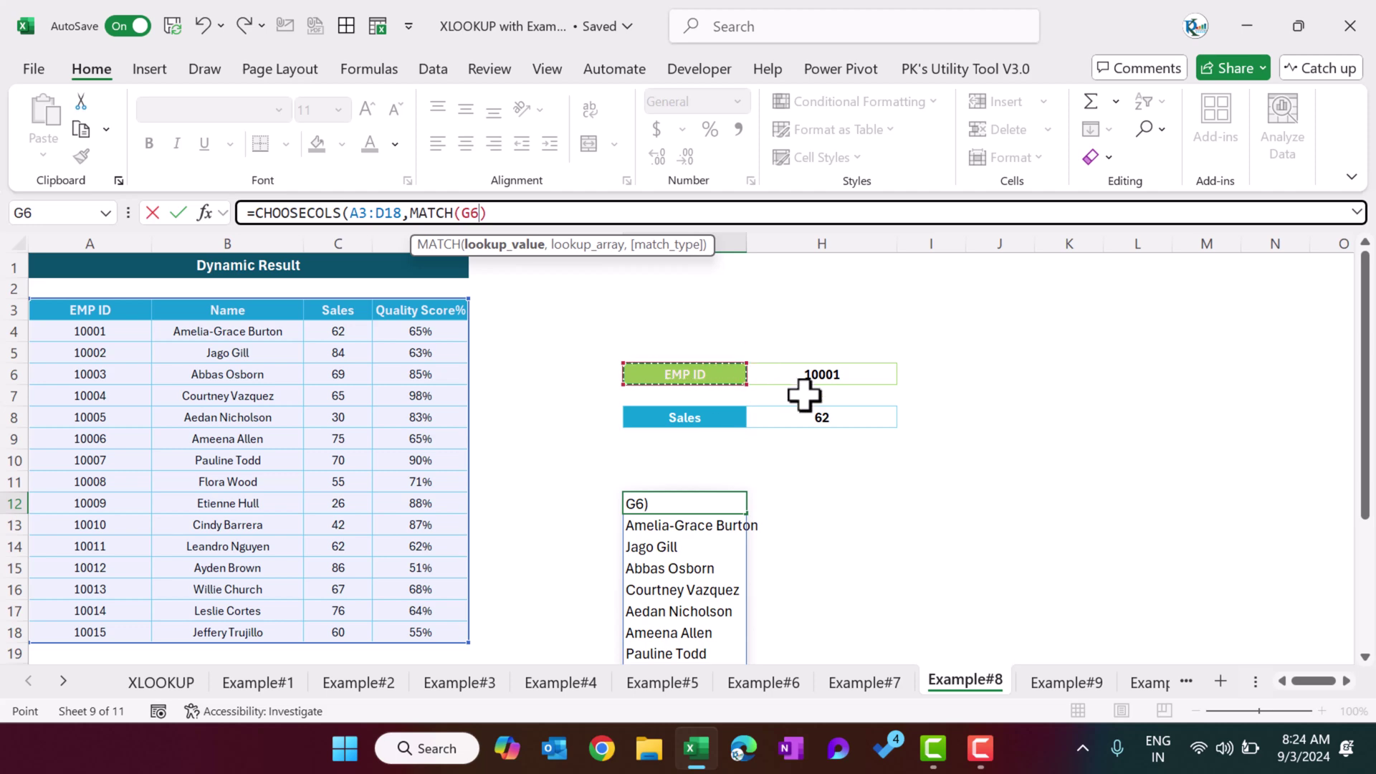
type(",")
left_click(72, 312)
left_click_drag(219, 312, 452, 311)
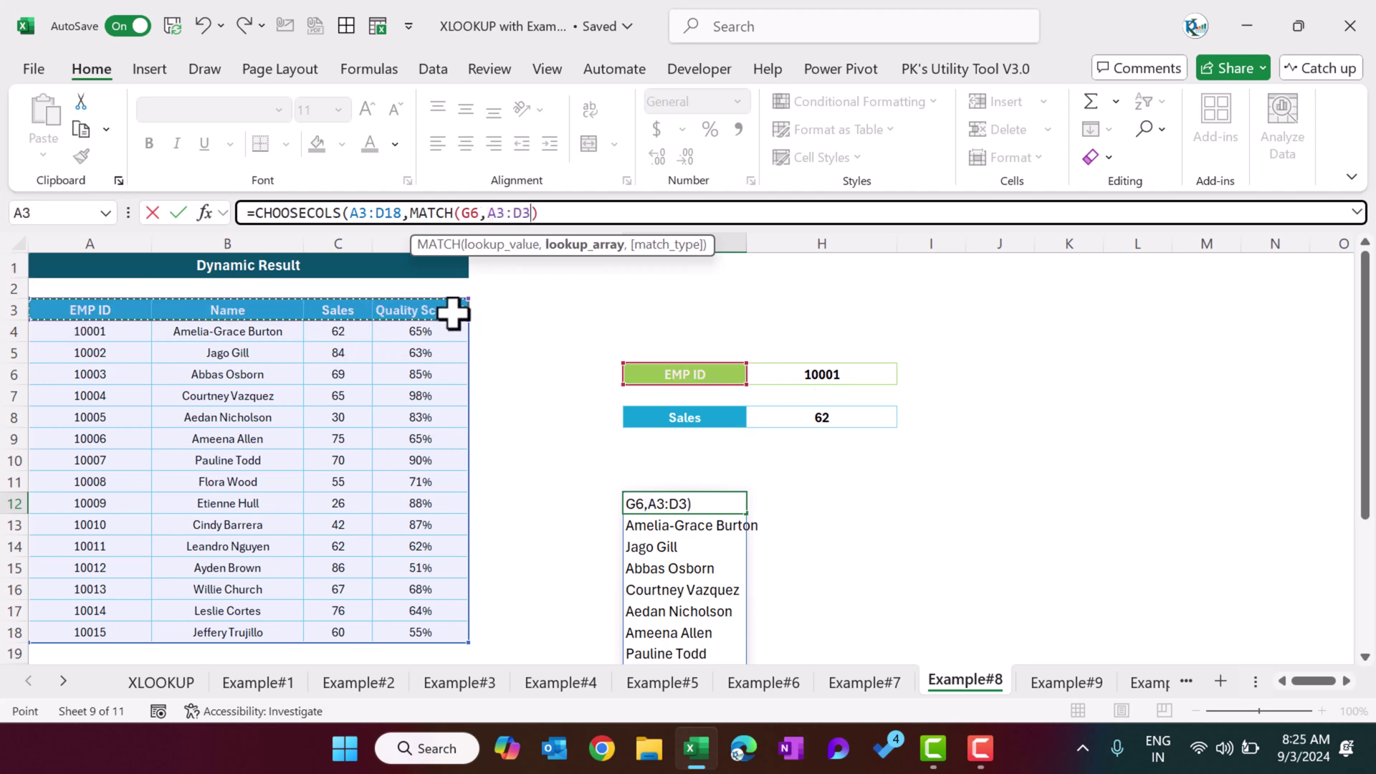
type(",0)")
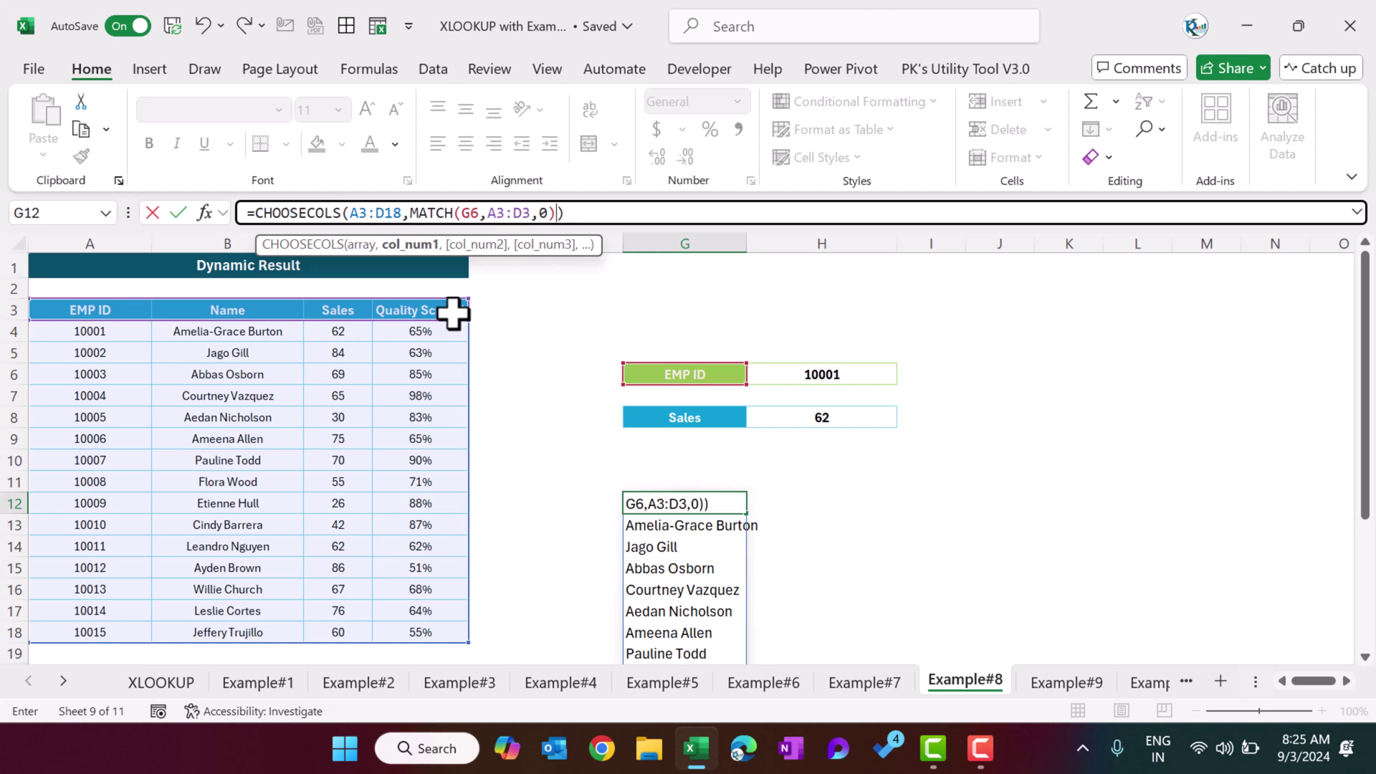
key("ctrl+Return")
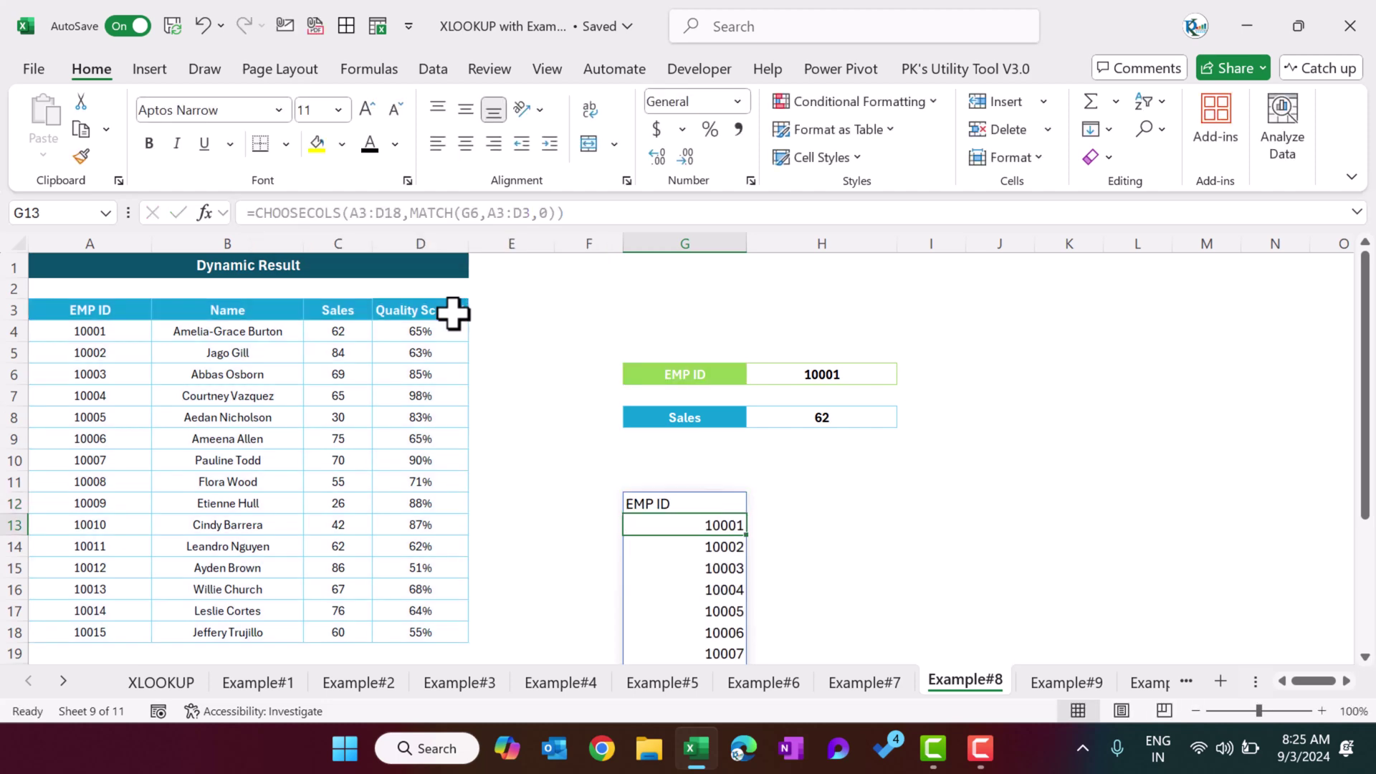
Relabel G6 as 'Name', then undo the trial CHOOSECOLS formula in G12.
left_click(697, 372)
type("Name")
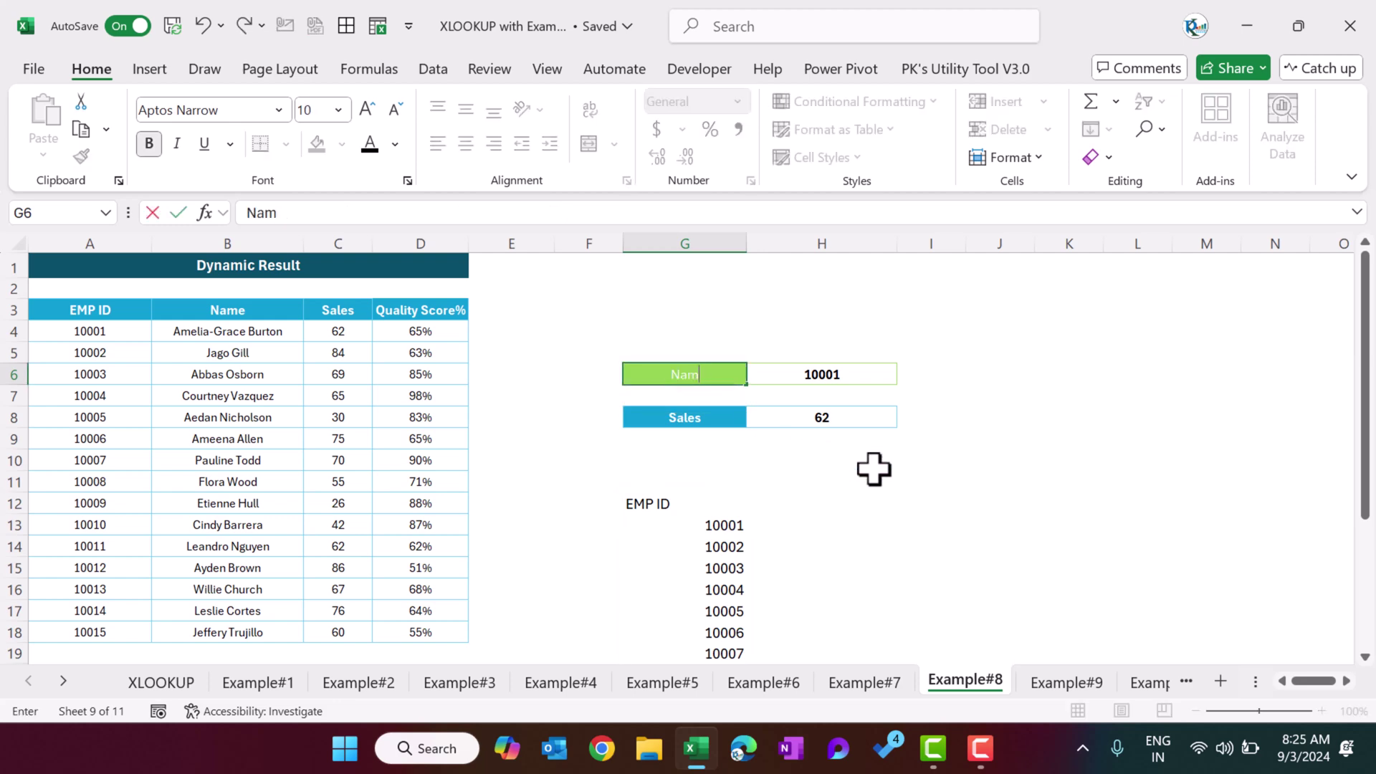
key("Return")
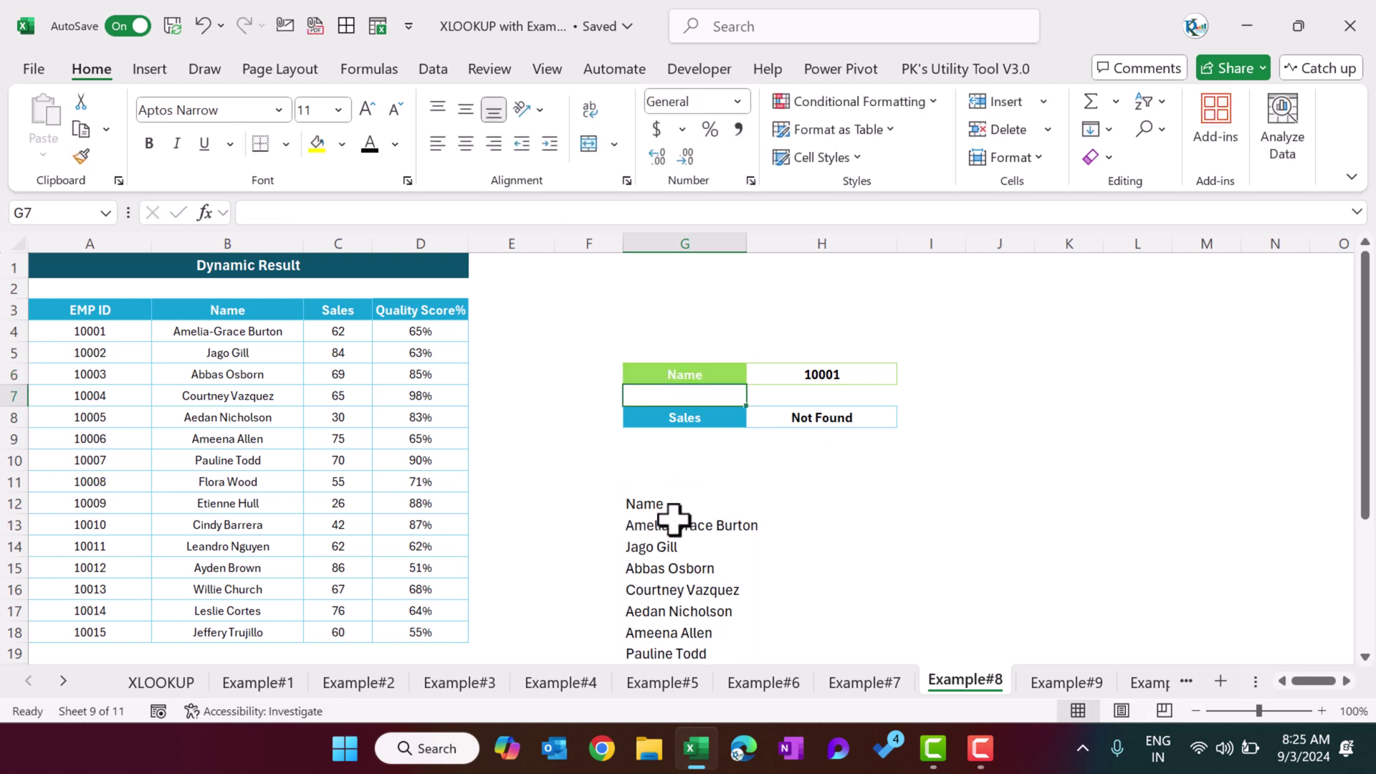
left_click(649, 509)
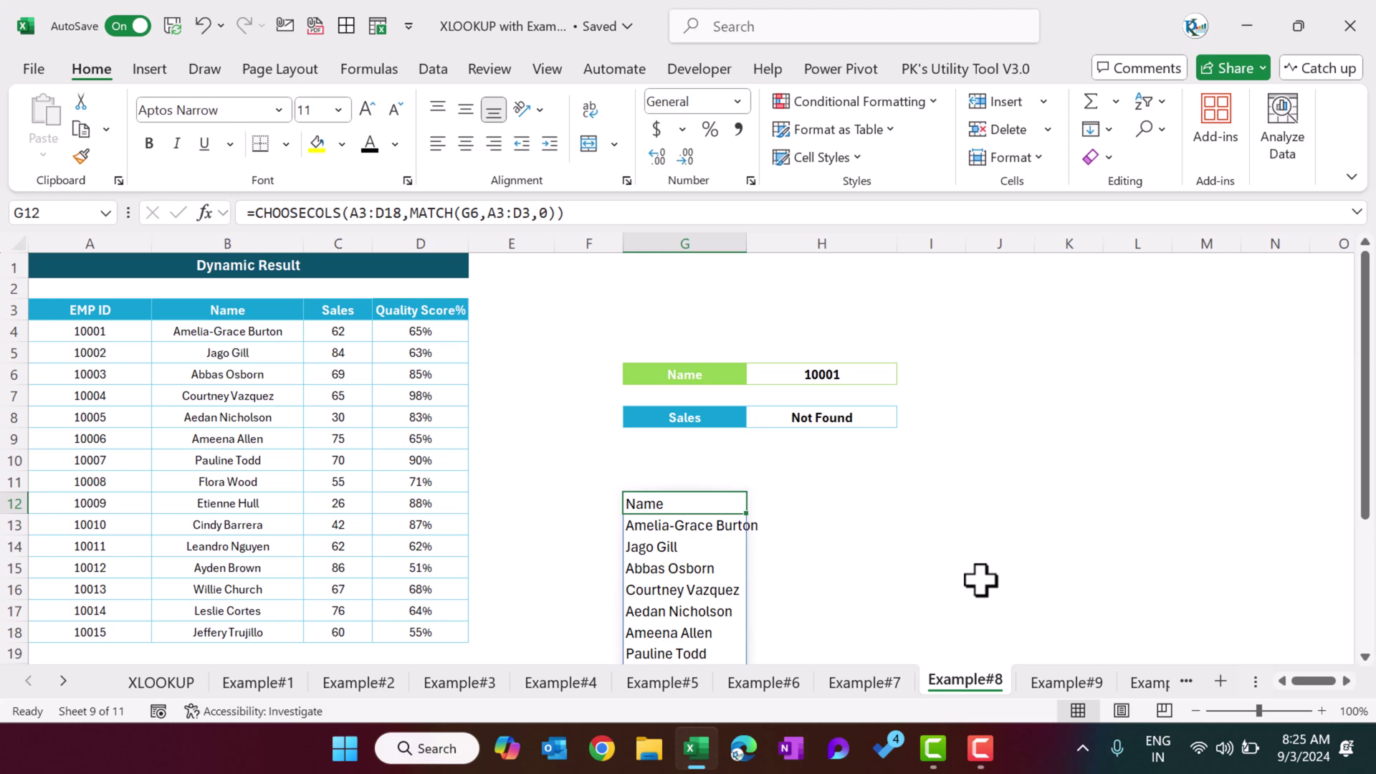
key("ctrl+z")
key("ctrl+z")
key("ctrl+z")
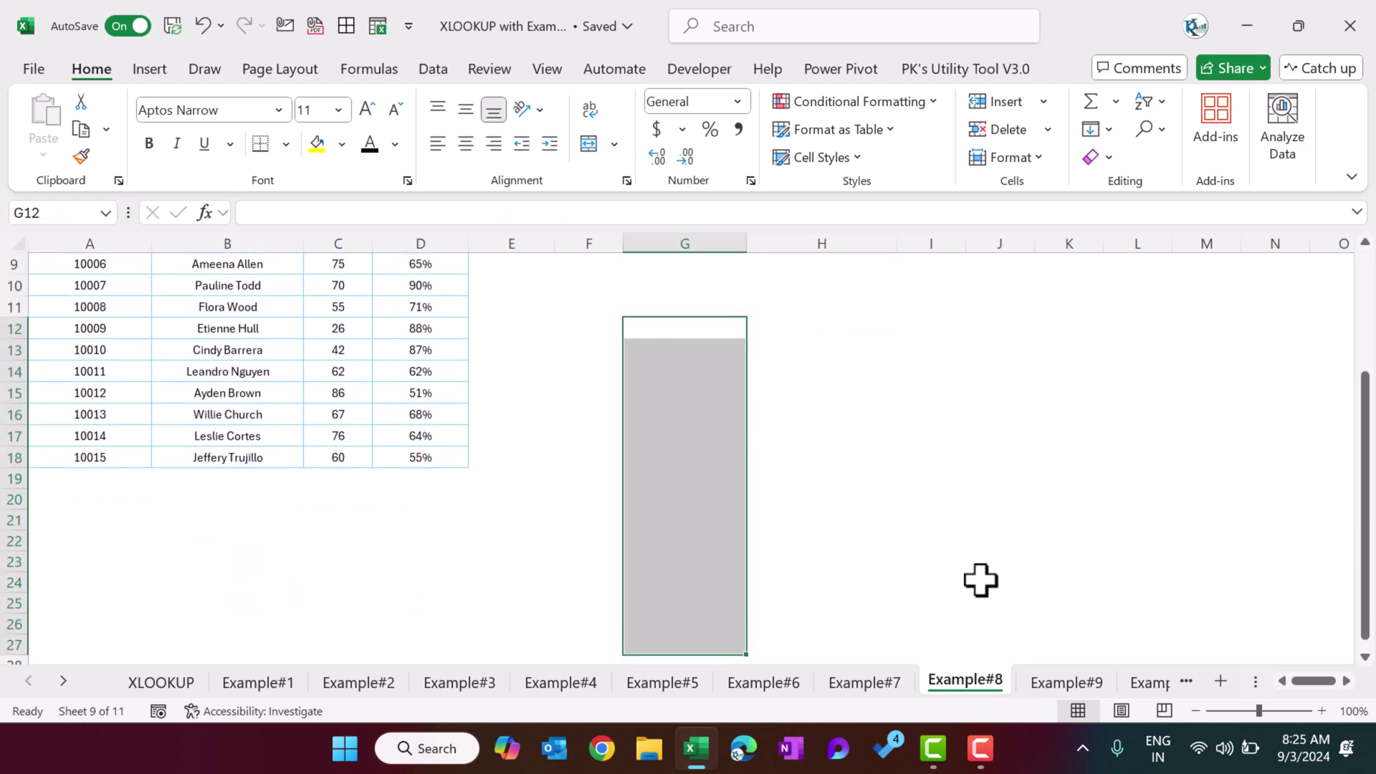
Clear H8 and start a new XLOOKUP using H6 as the lookup value.
key("Right")
key("Down")
key("Down")
key("Down")
key("Down")
key("Down")
key("Down")
key("Down")
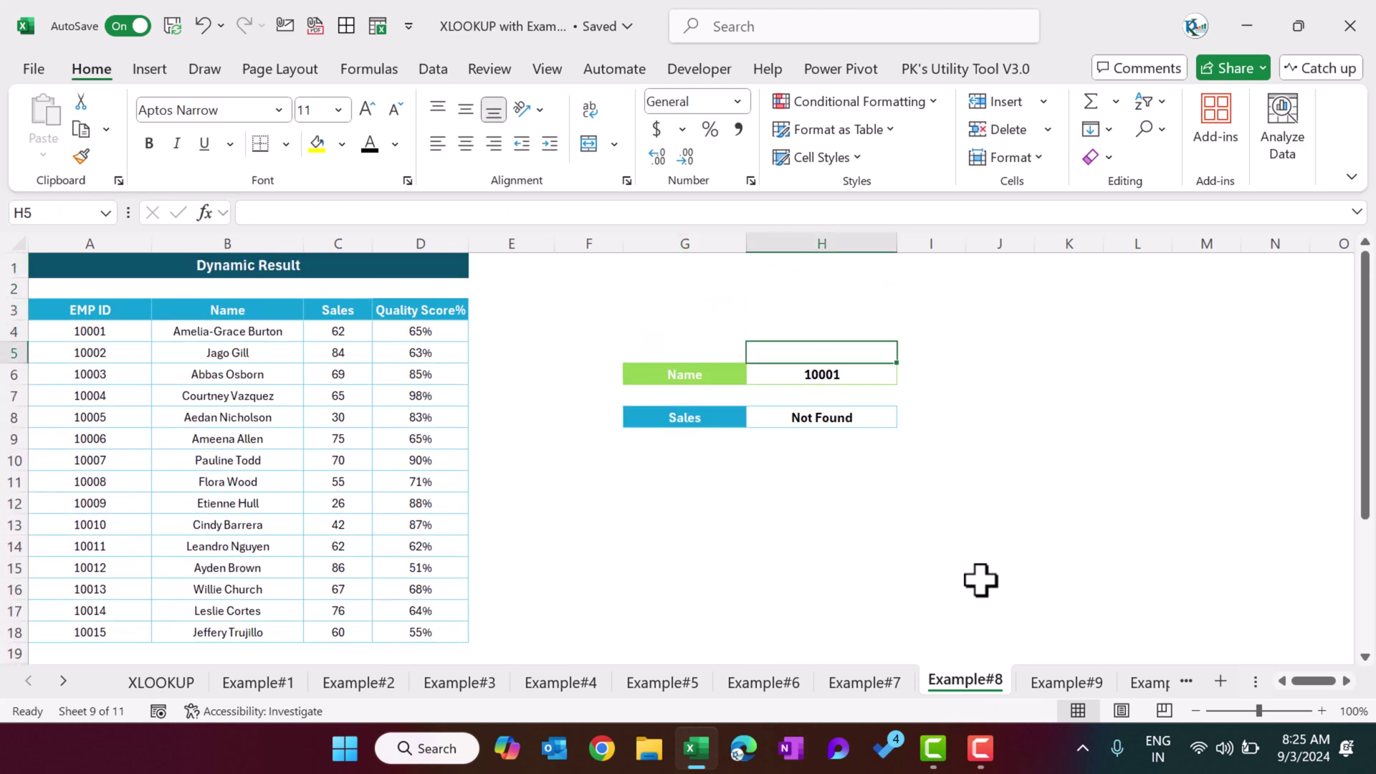
key("Delete")
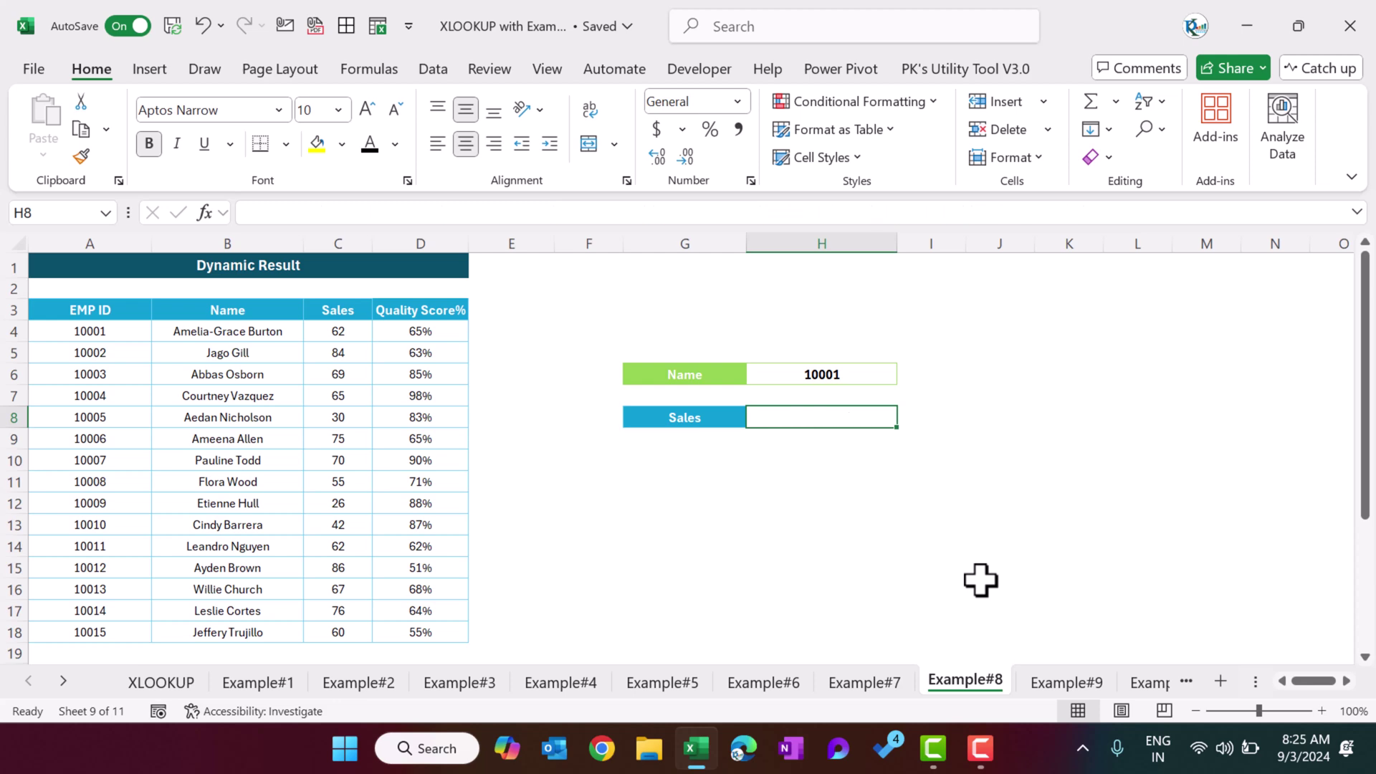
type("=xl")
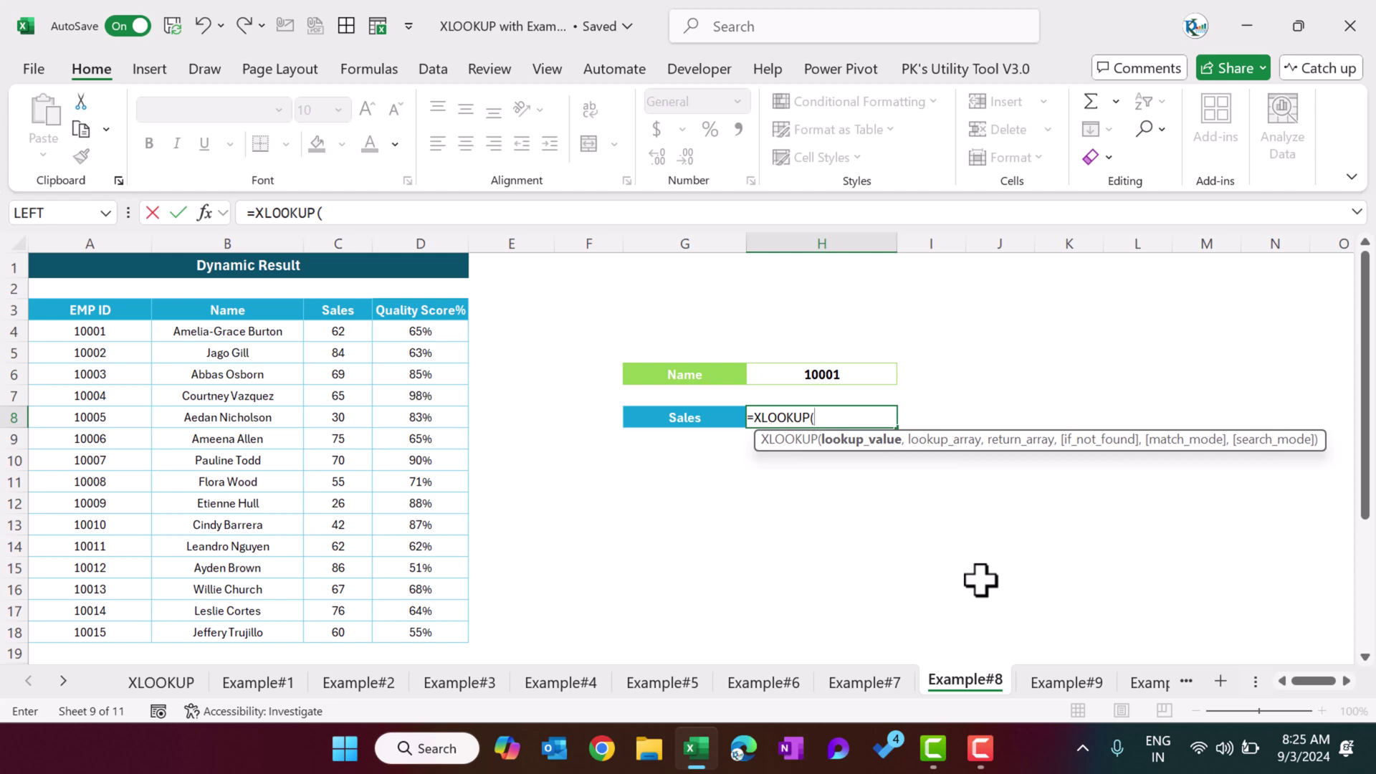
key("Up")
key("Up")
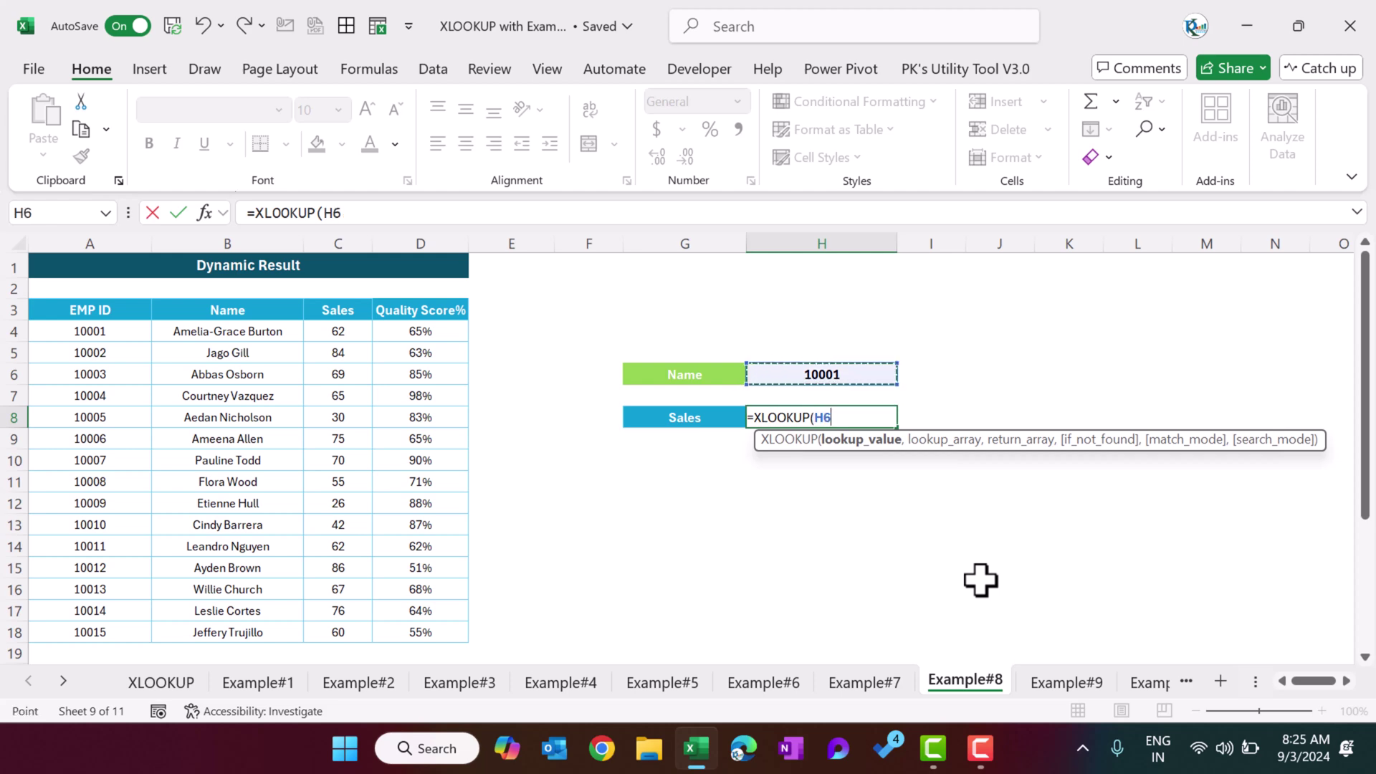
type(",")
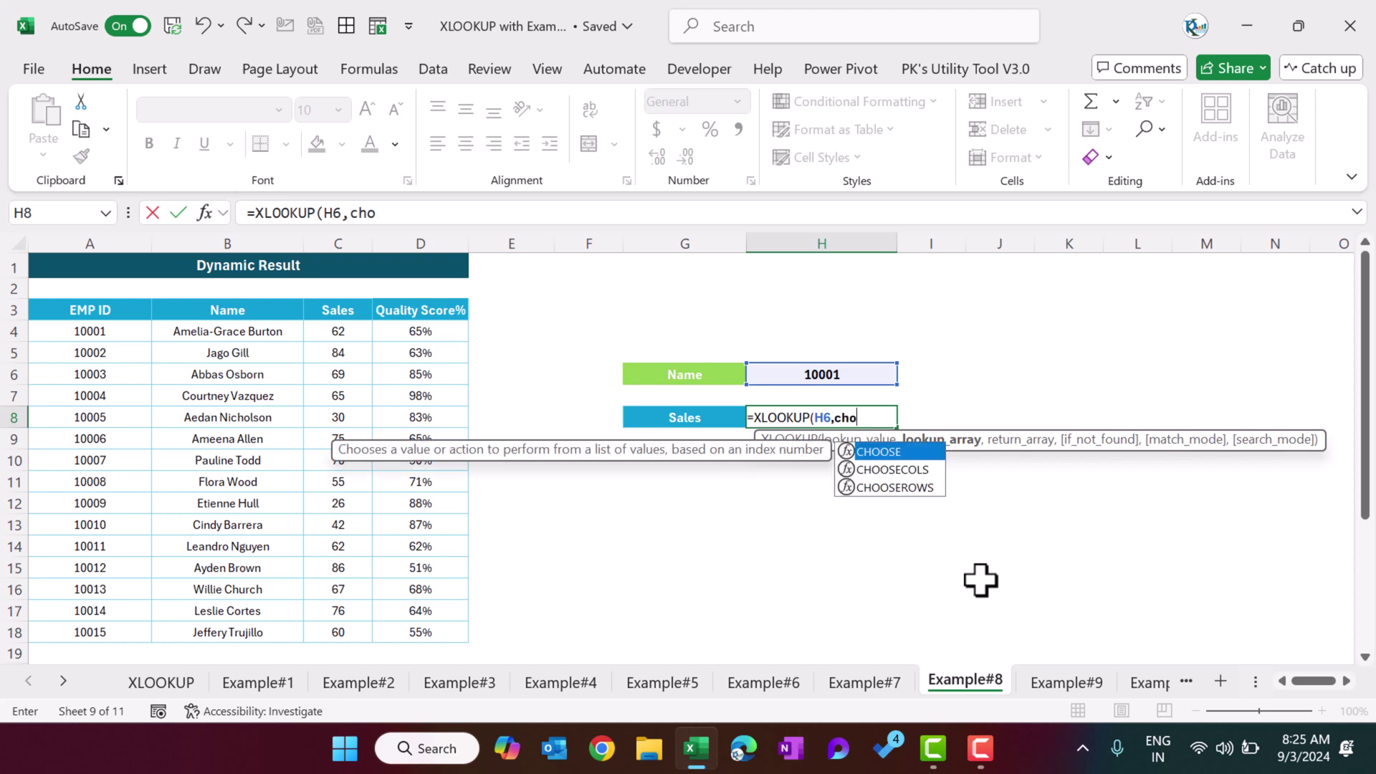
Add CHOOSECOLS(A4:D18,MATCH(G6,A3:D3,0)) as the XLOOKUP's lookup array.
type("cho")
key("Down")
key("Tab")
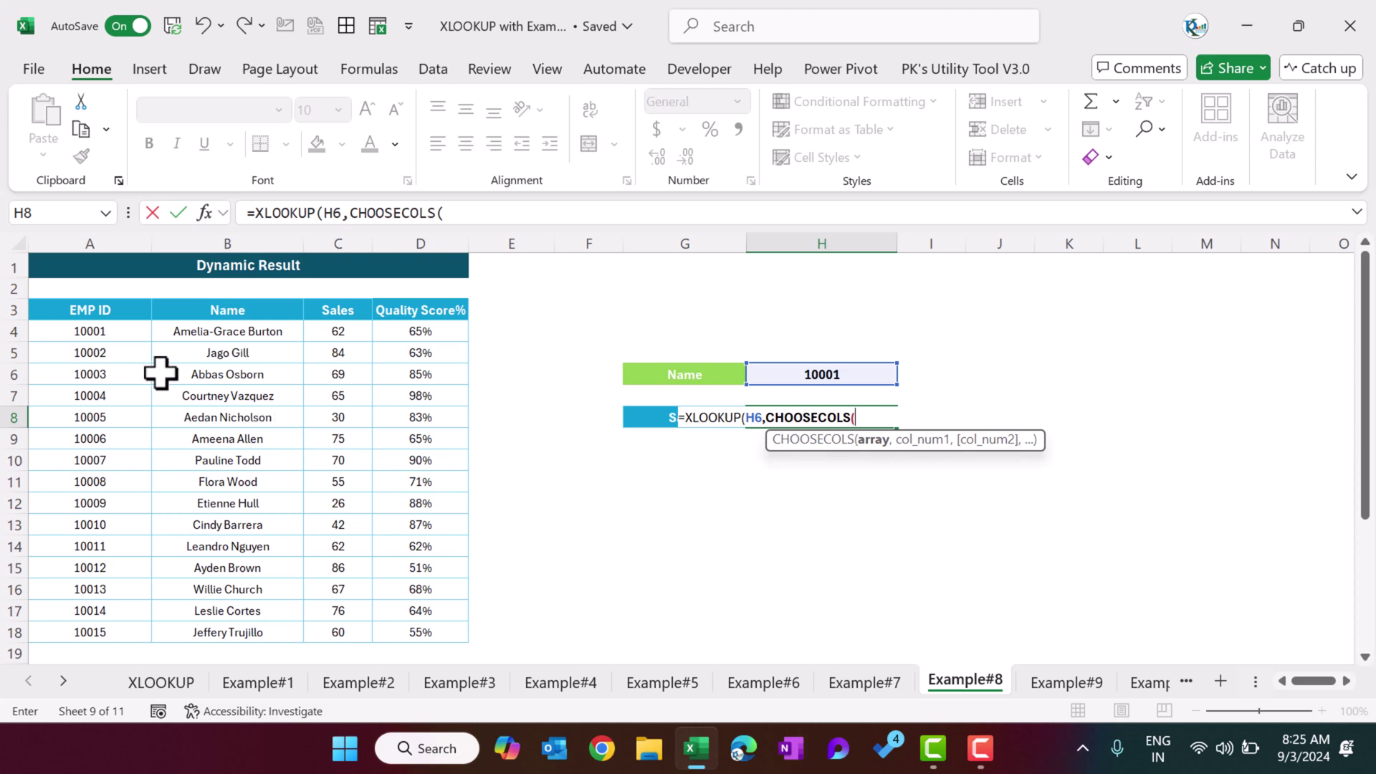
left_click_drag(66, 328, 416, 627)
type(",")
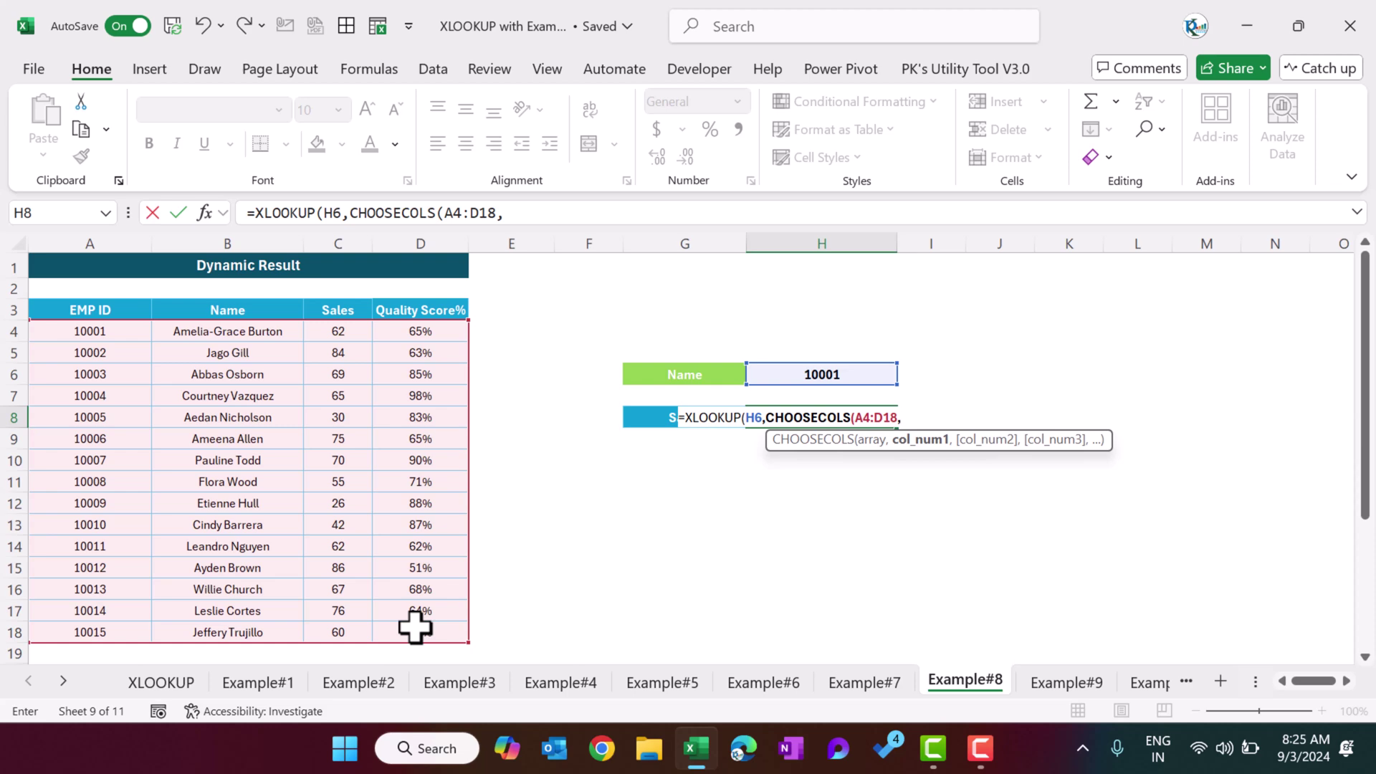
type("mat")
key("Tab")
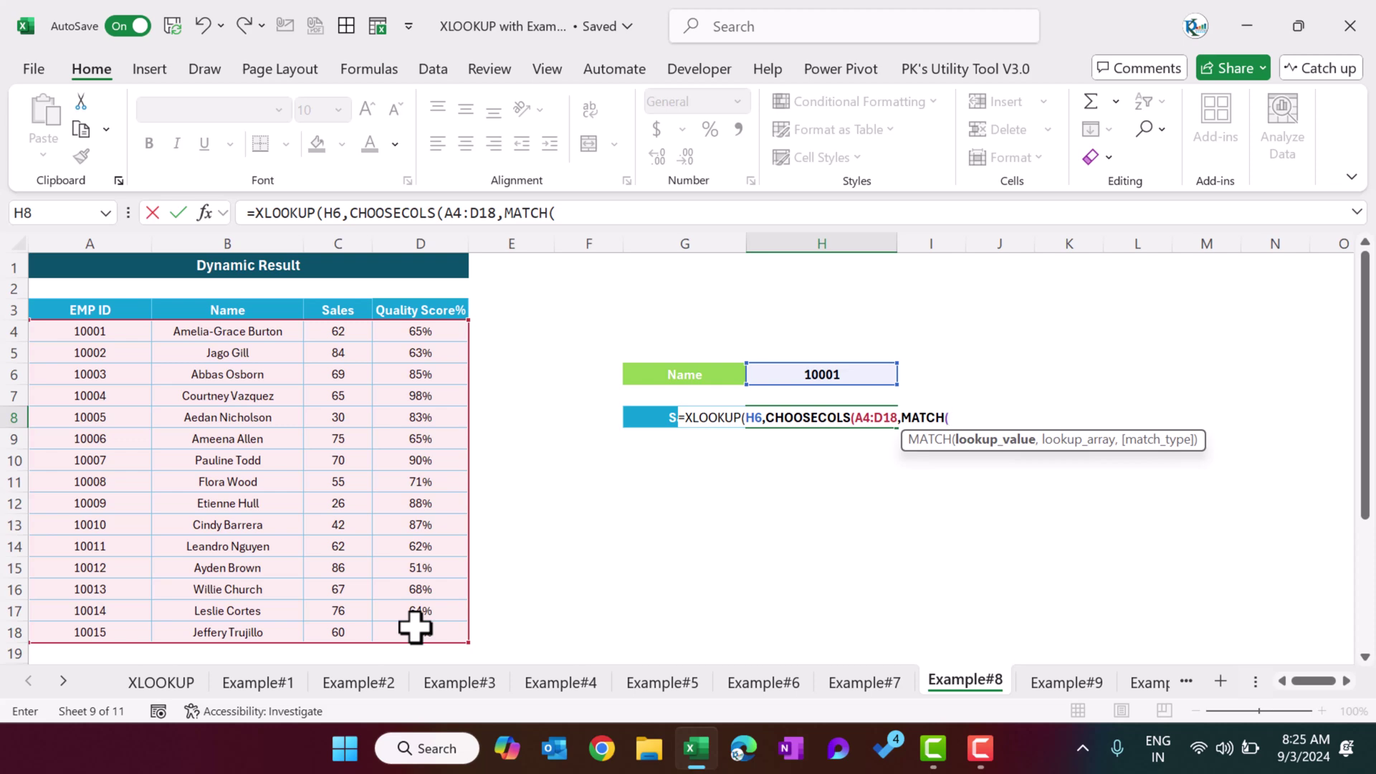
left_click(690, 367)
type(",")
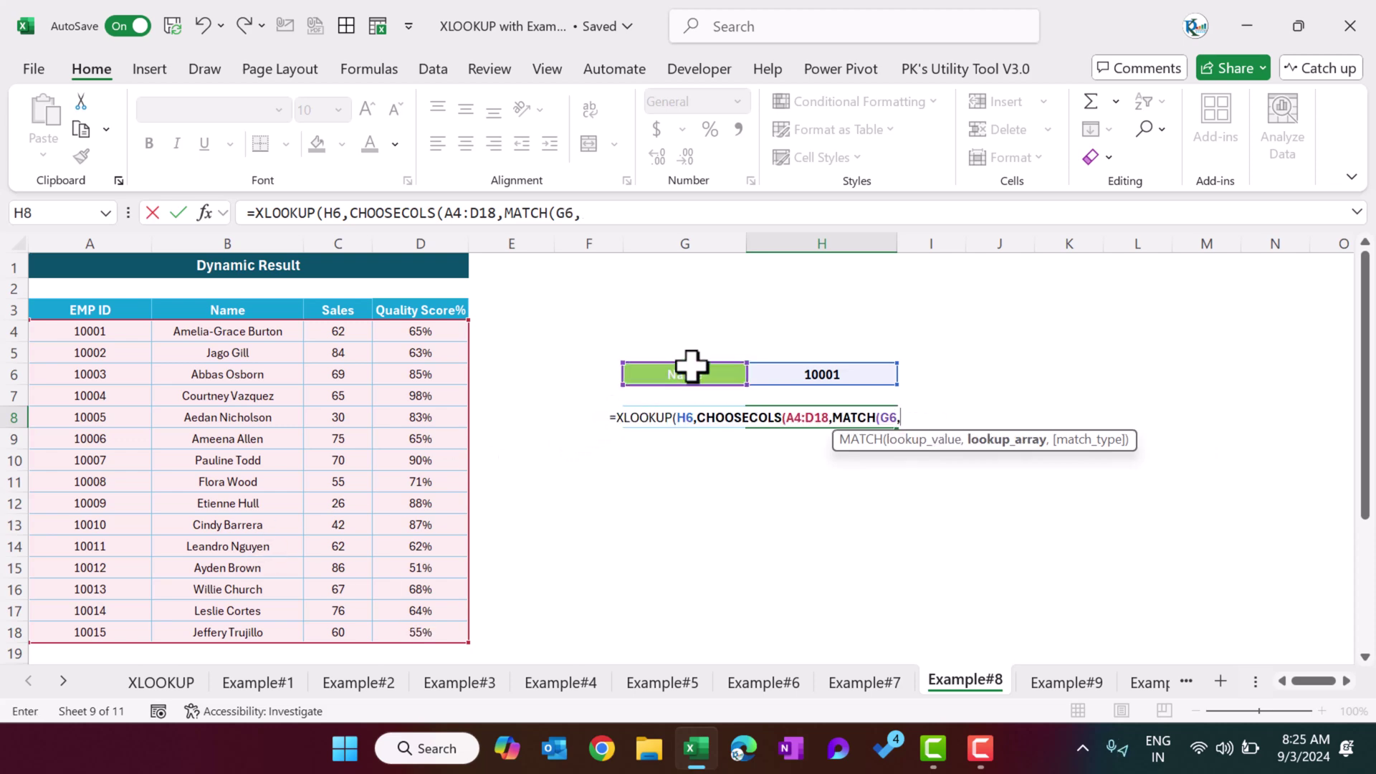
left_click_drag(67, 308, 417, 307)
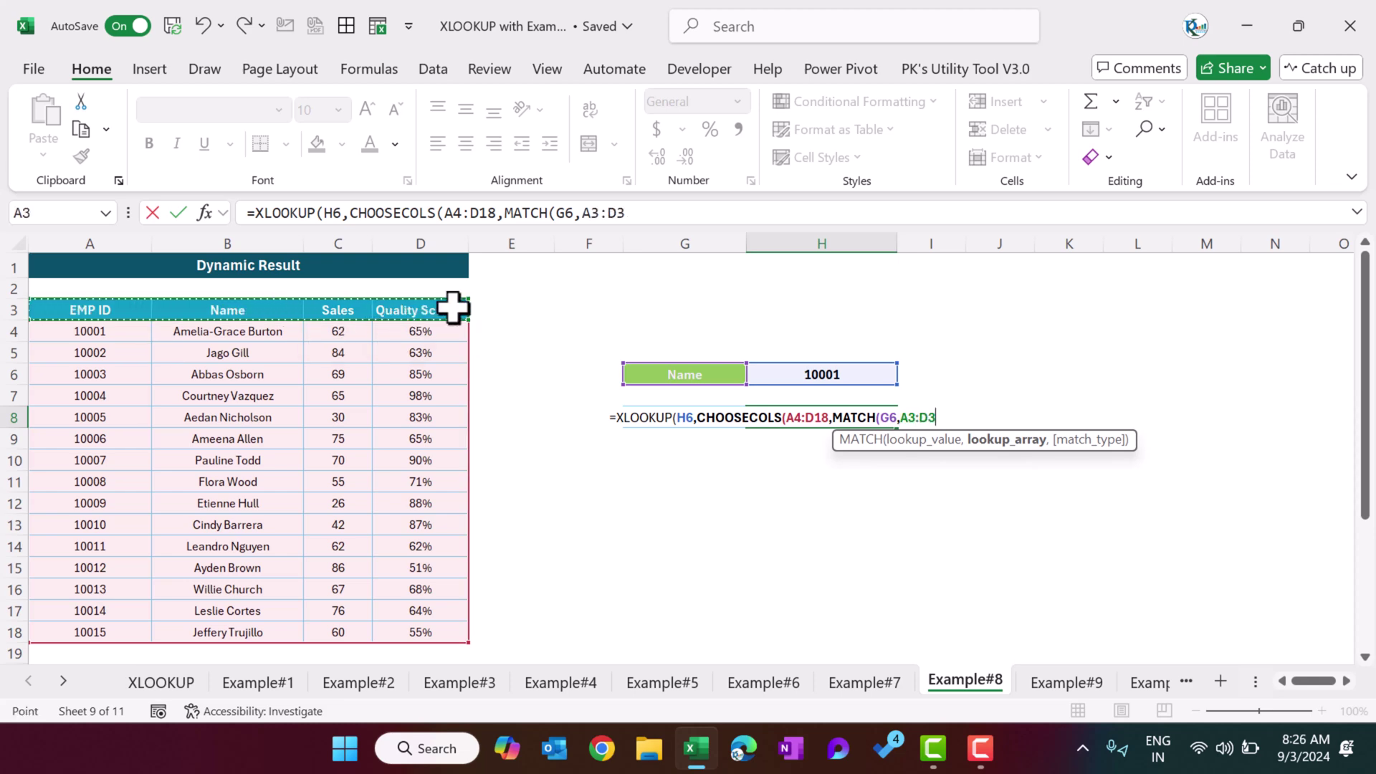
type(",0")
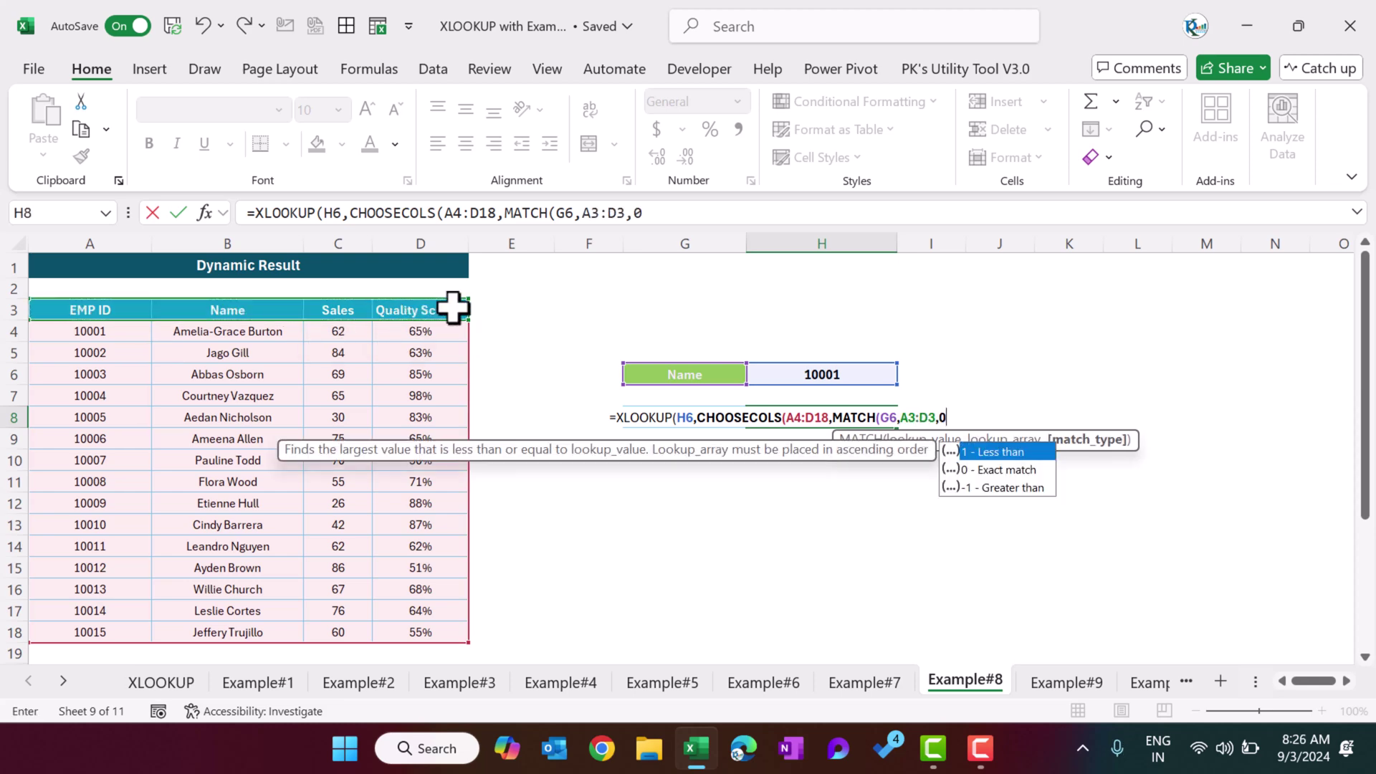
type(")")
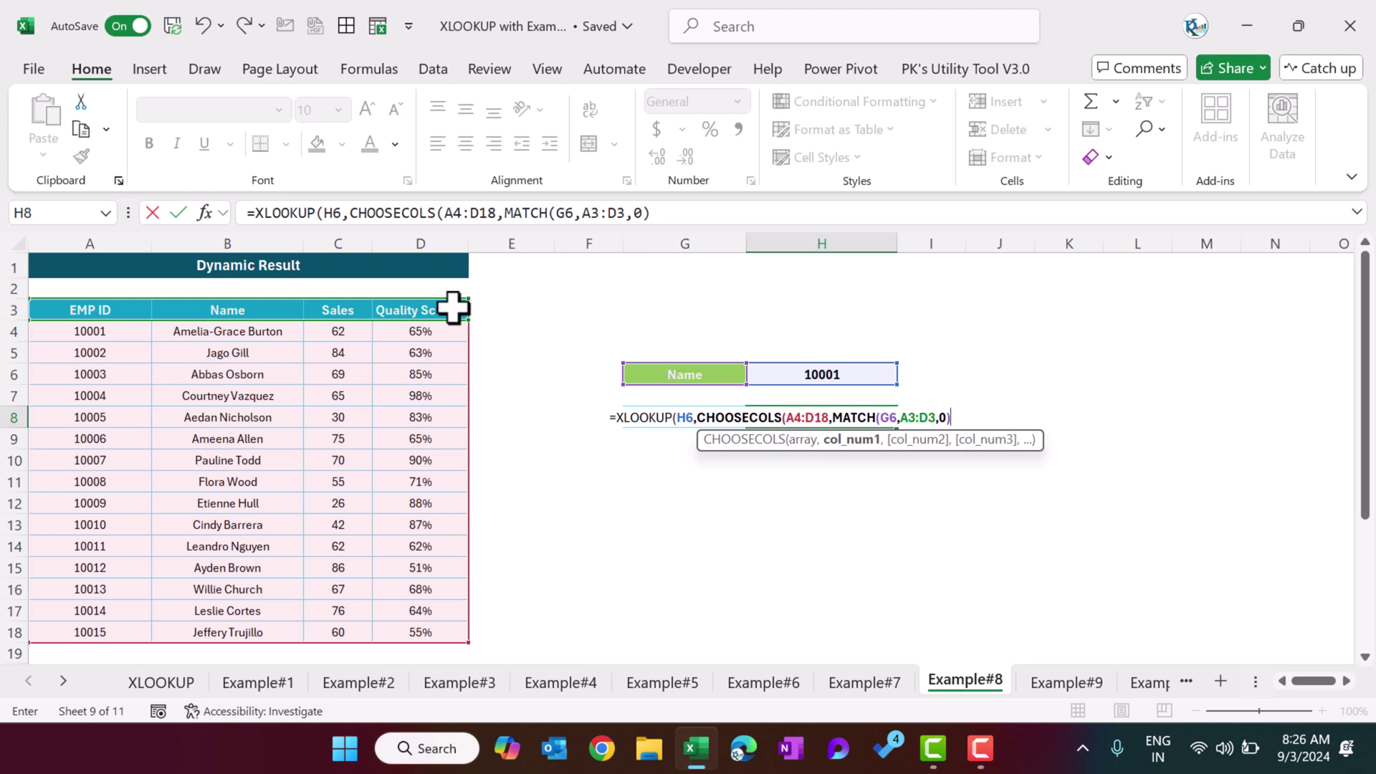
type("),")
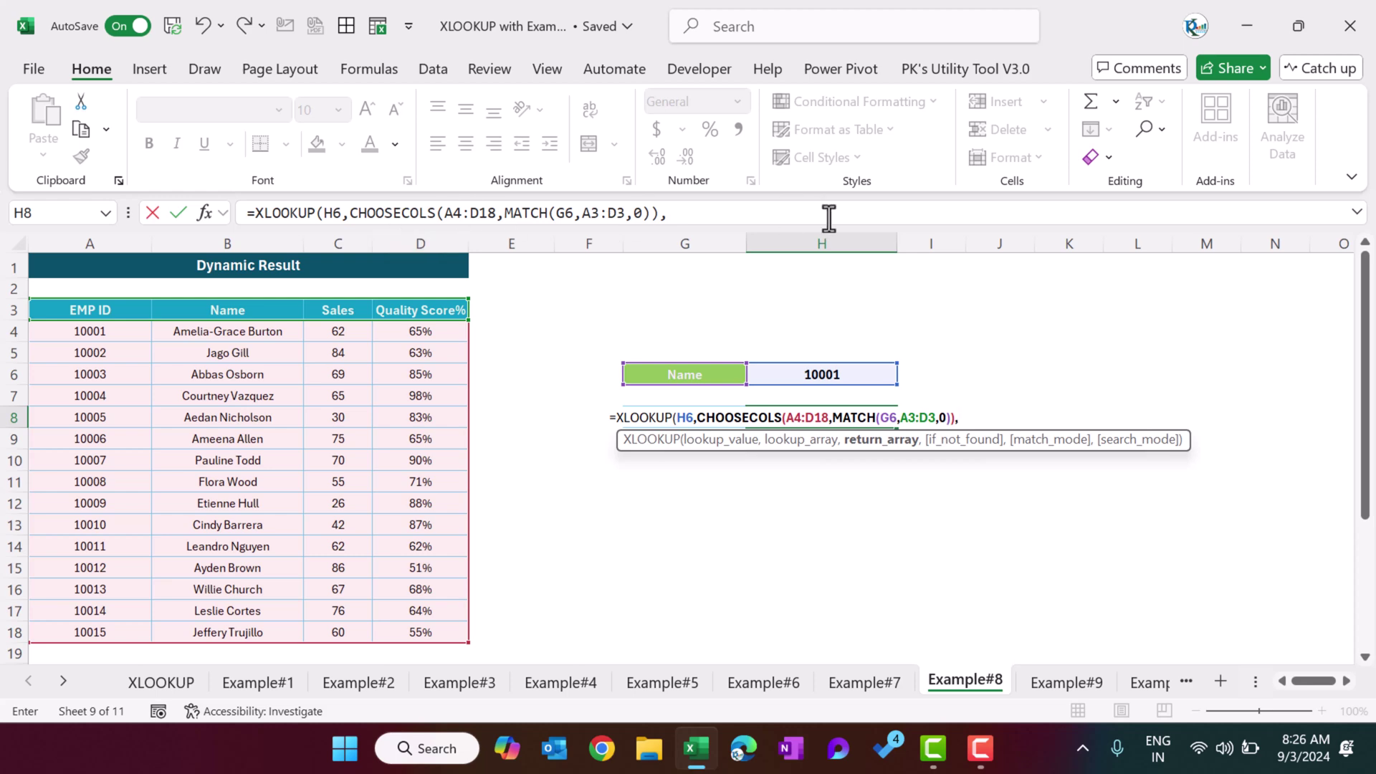
Complete H8 with return array CHOOSECOLS(A4:D18,MATCH(G8,A3:D3,0)) and a "Not Found" fallback.
left_click(806, 214)
type("cho")
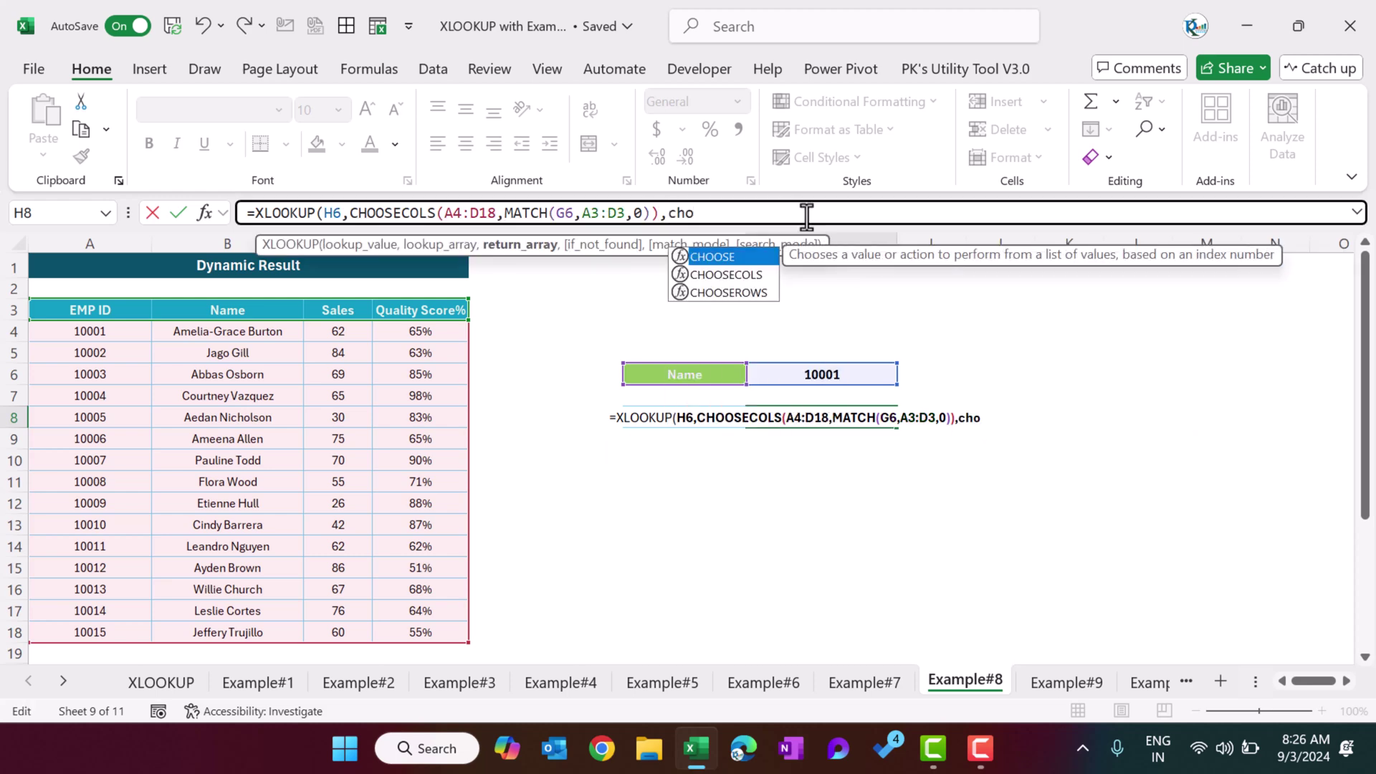
key("Down")
key("Tab")
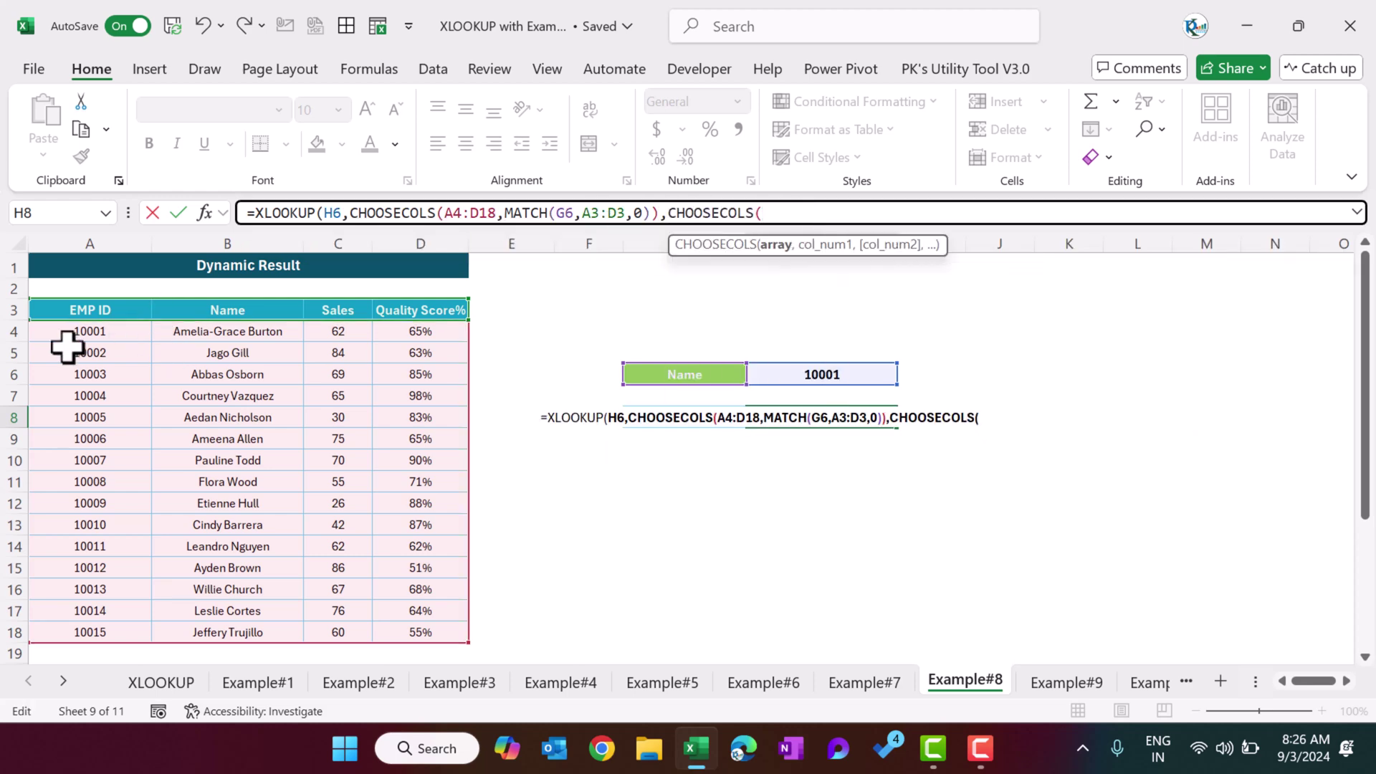
left_click(75, 331)
left_click_drag(76, 332, 466, 637)
type(",mat")
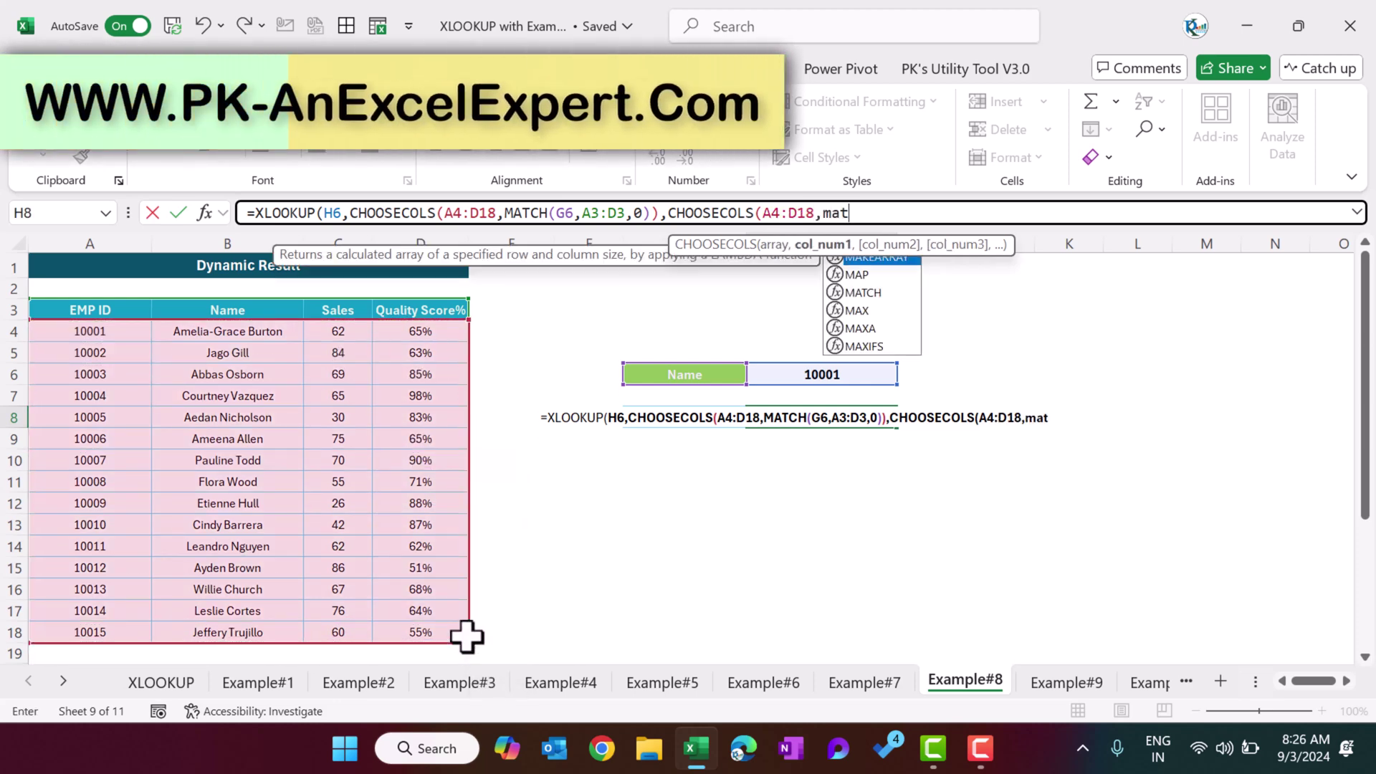
key("Tab")
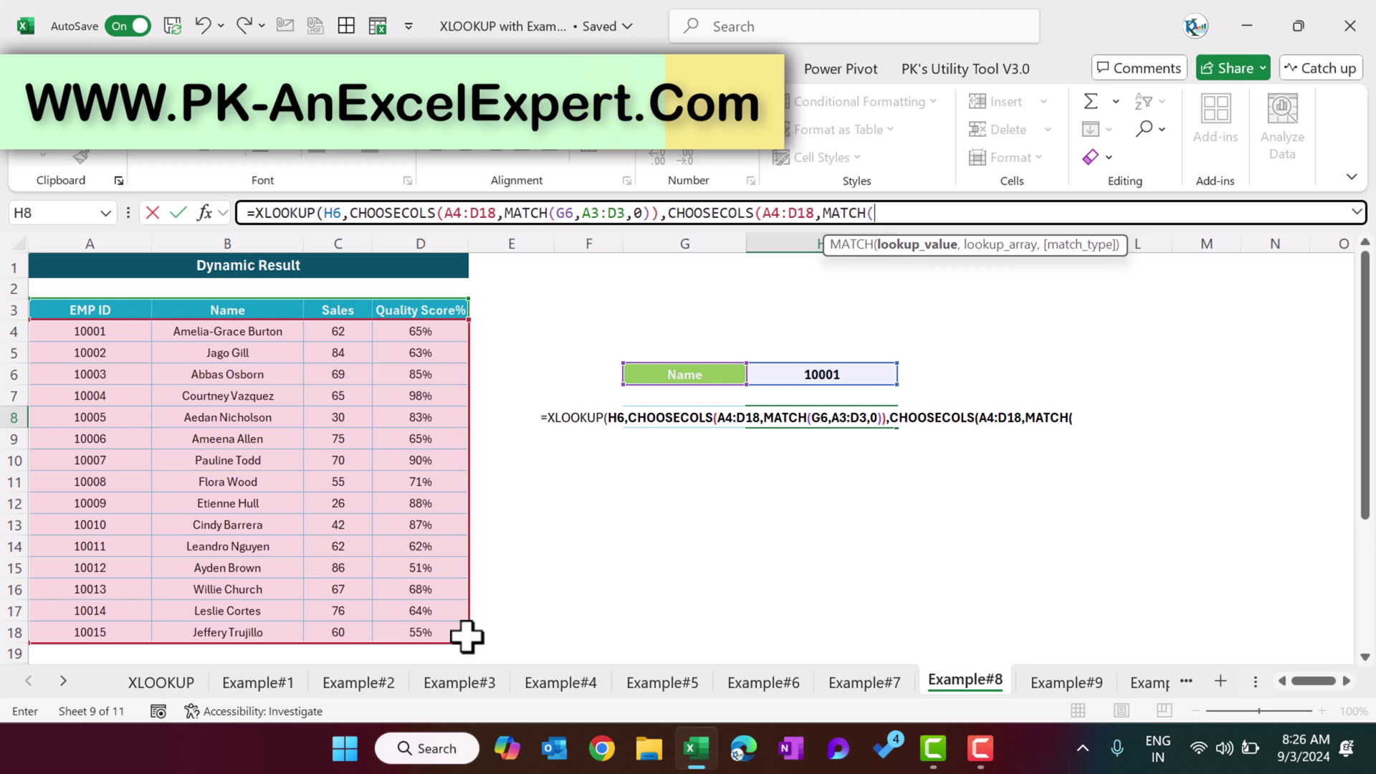
left_click(698, 438)
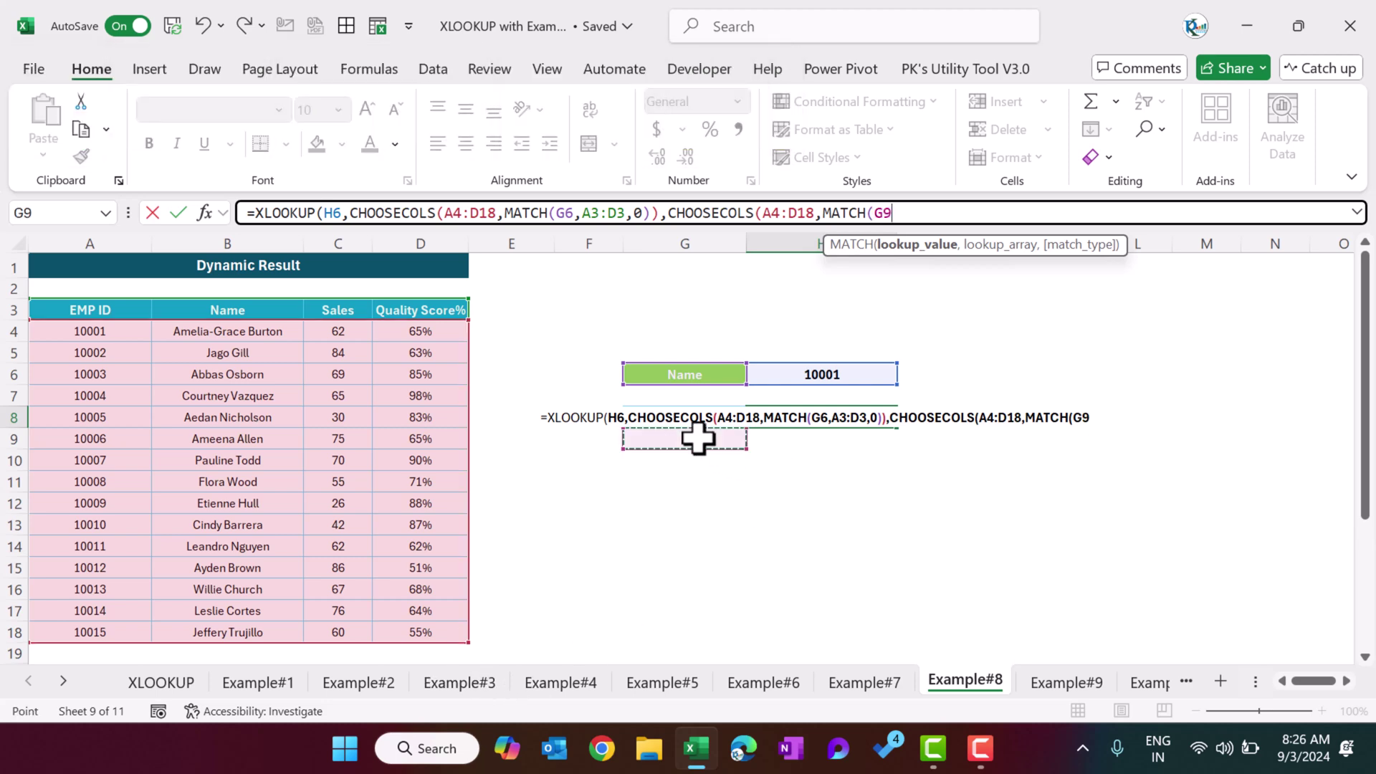
key("Up")
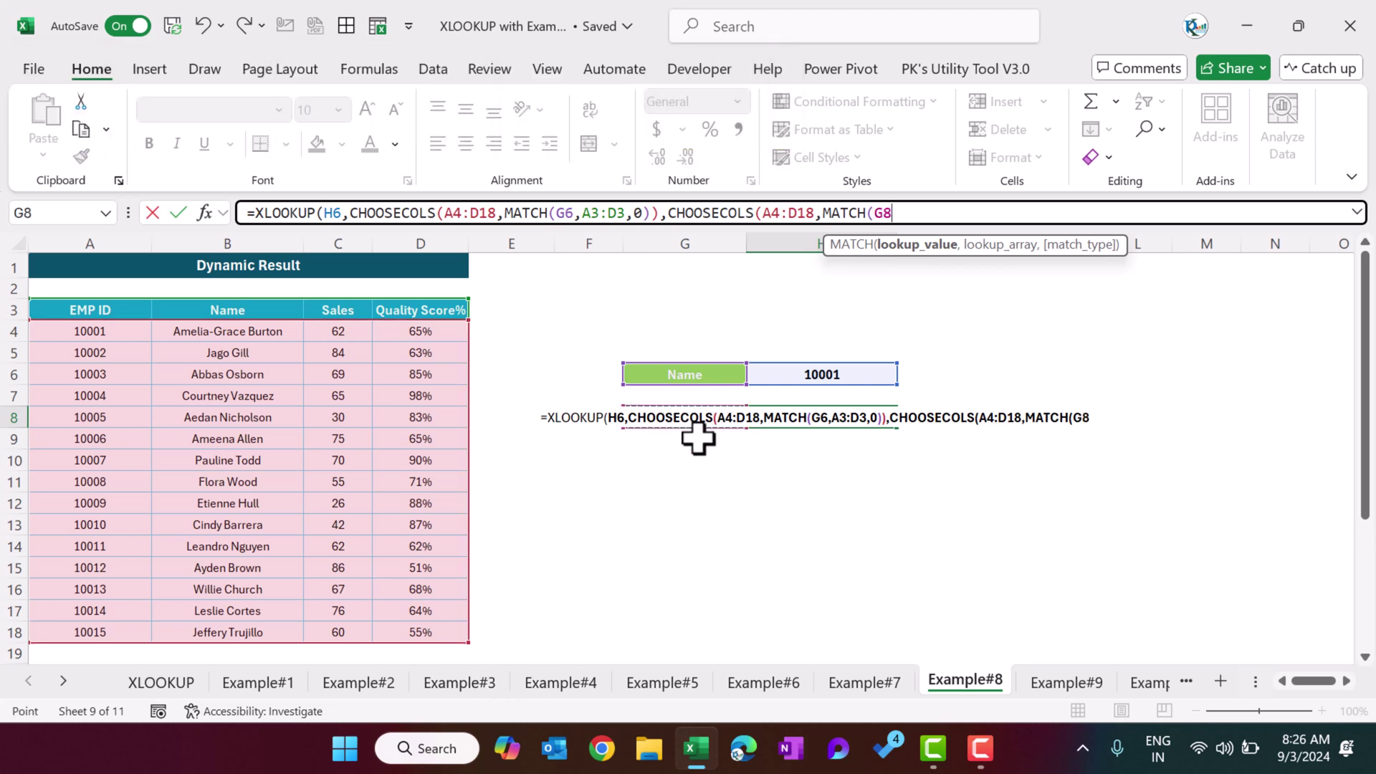
type(",")
left_click_drag(105, 310, 403, 310)
type(",0")
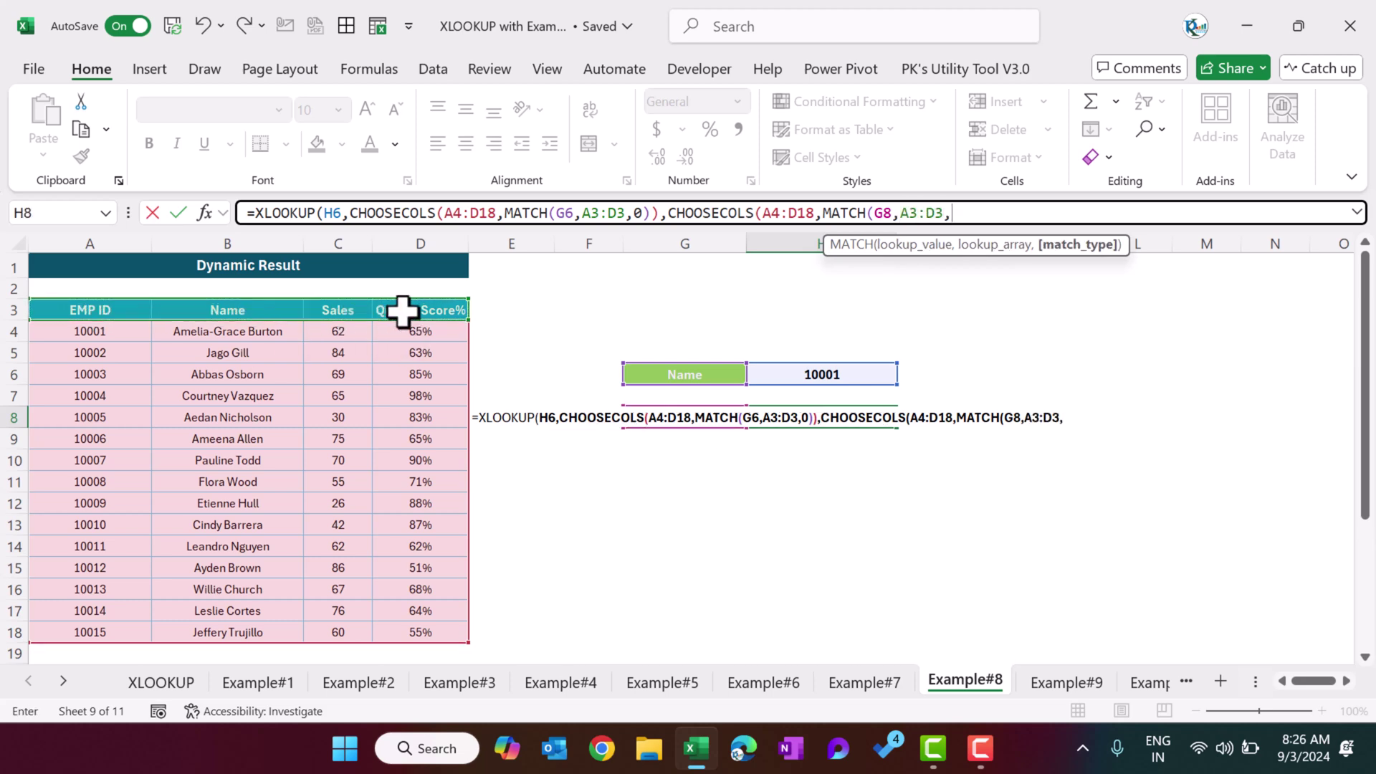
type(")")
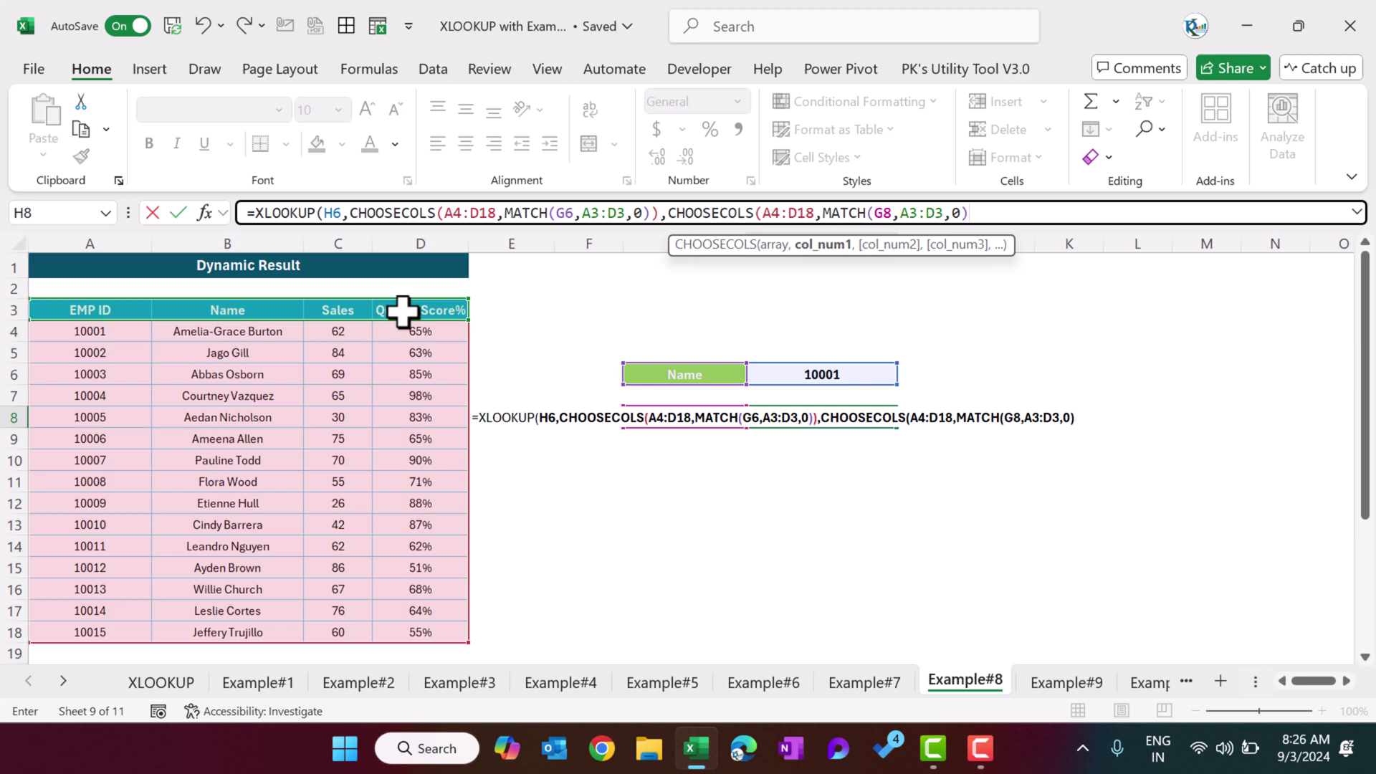
type(")")
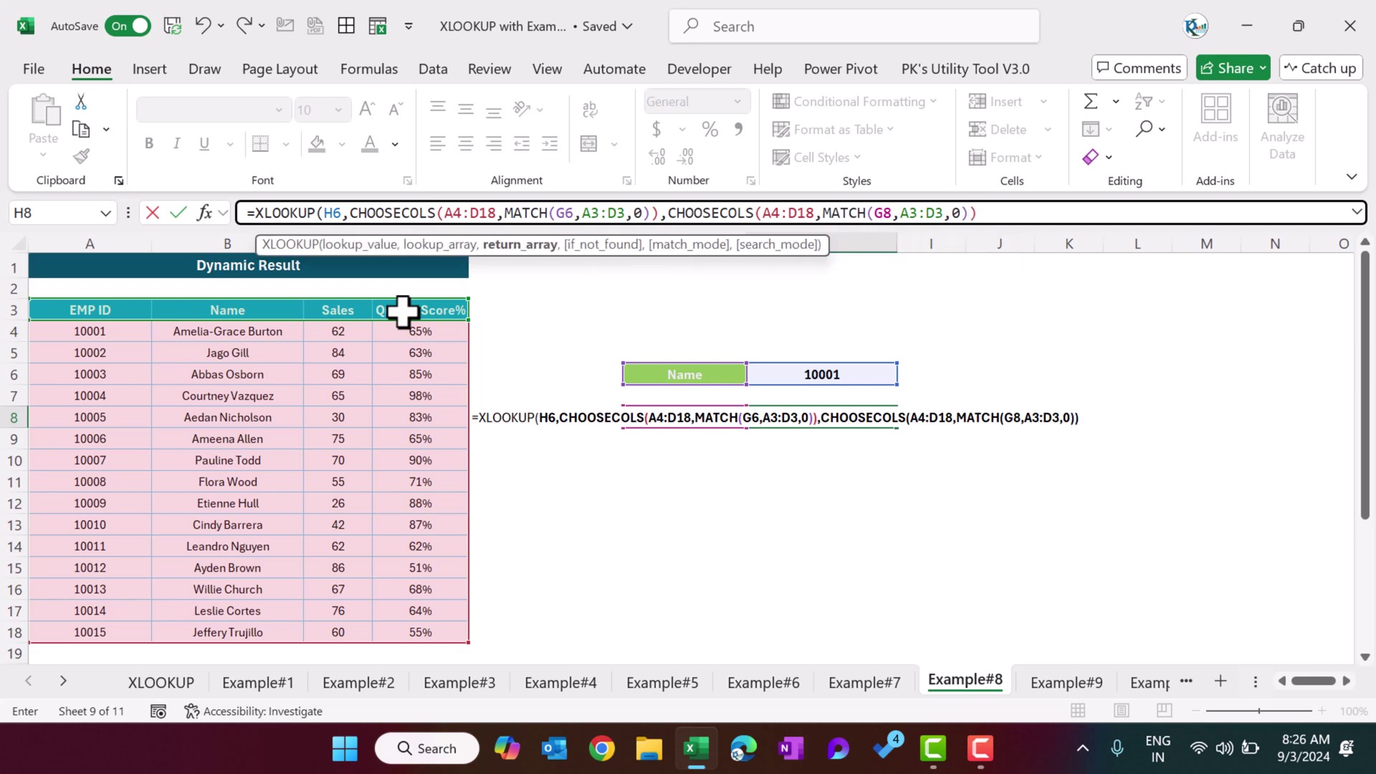
type(",\"Not Found")
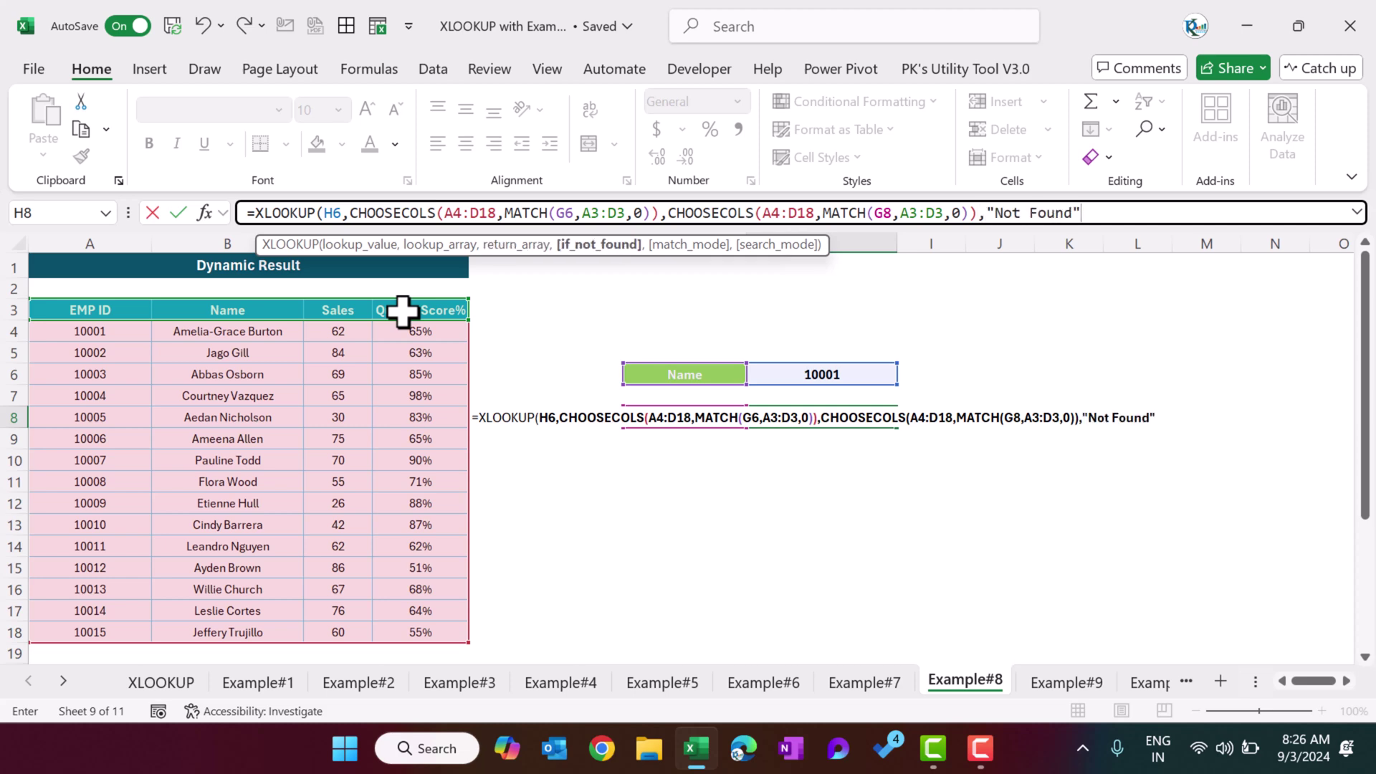
type("\")")
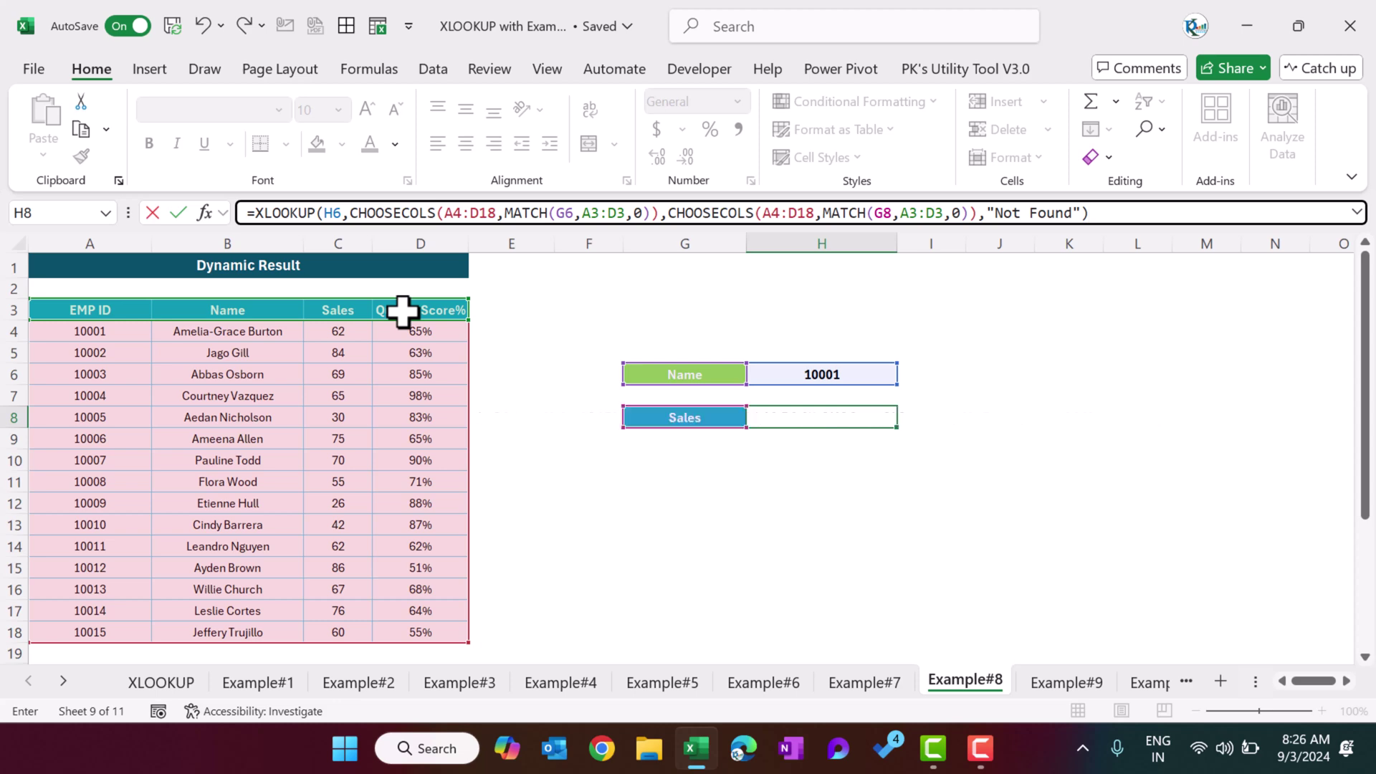
key("Return")
Change the G6 label back to 'EMP ID'.
key("Up")
key("Up")
key("Up")
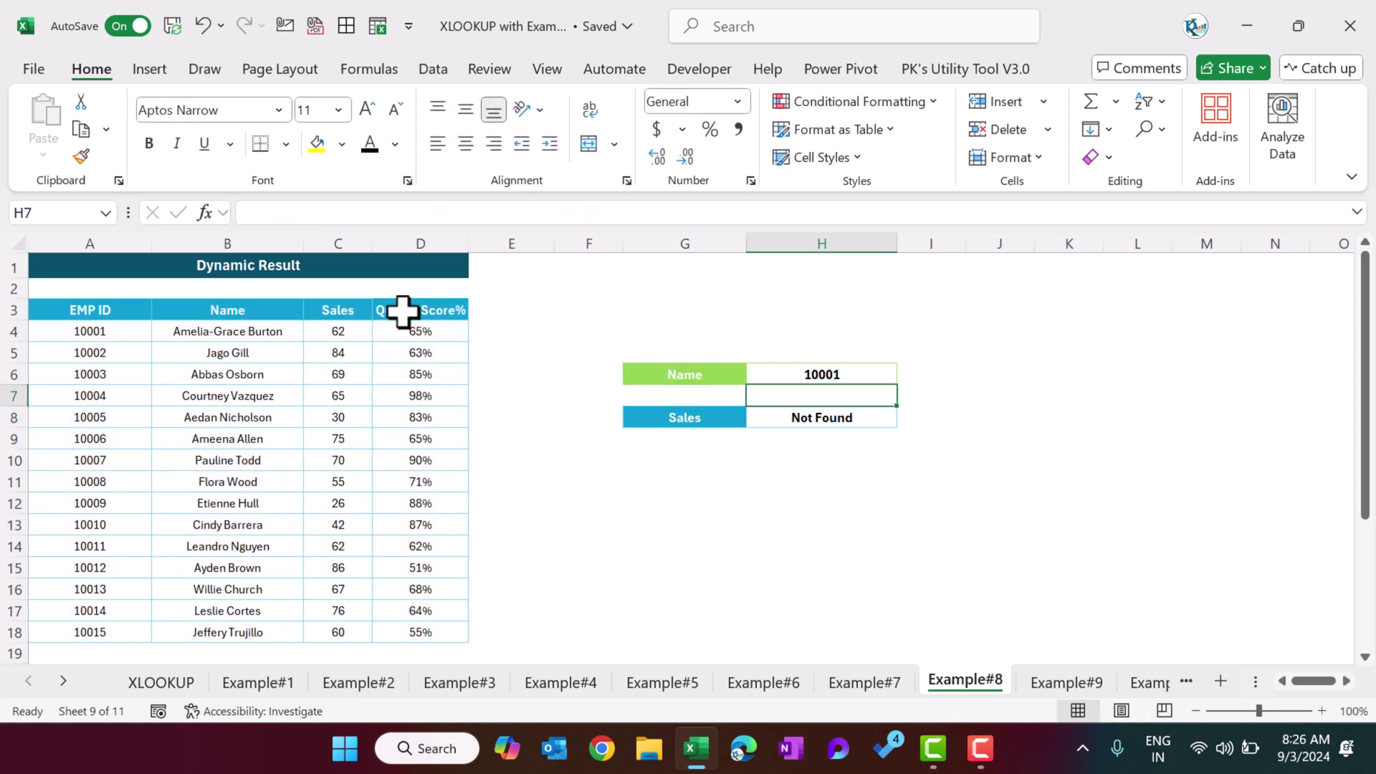
left_click(625, 381)
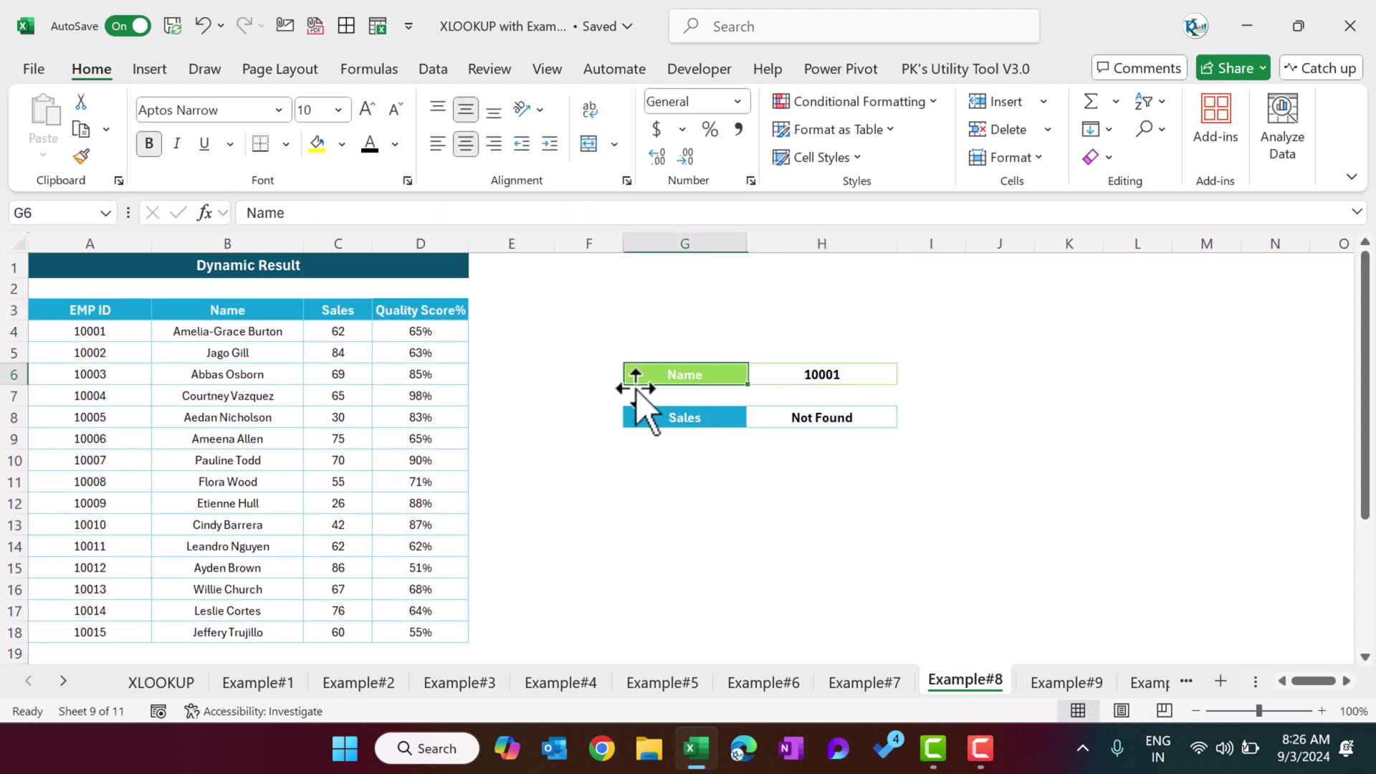
left_click(810, 380)
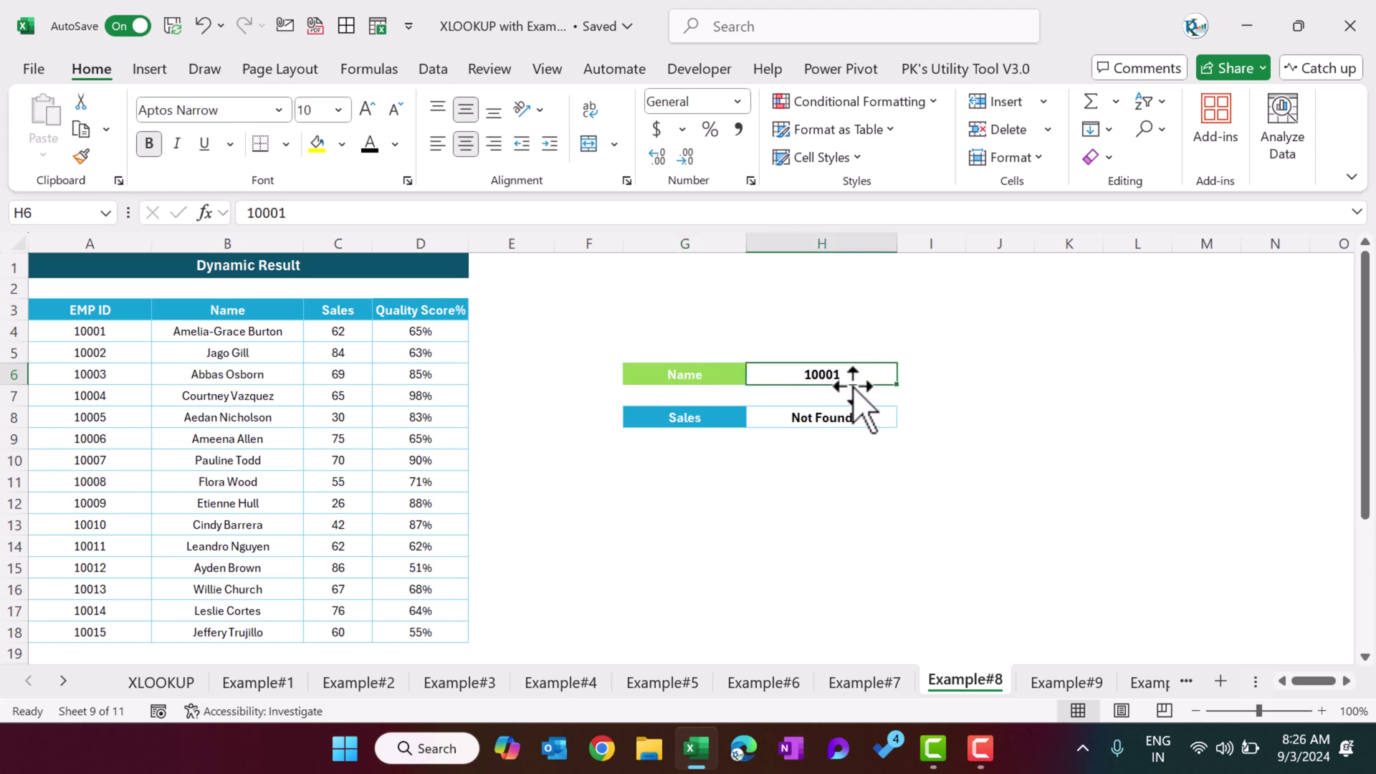
left_click(724, 380)
type("E")
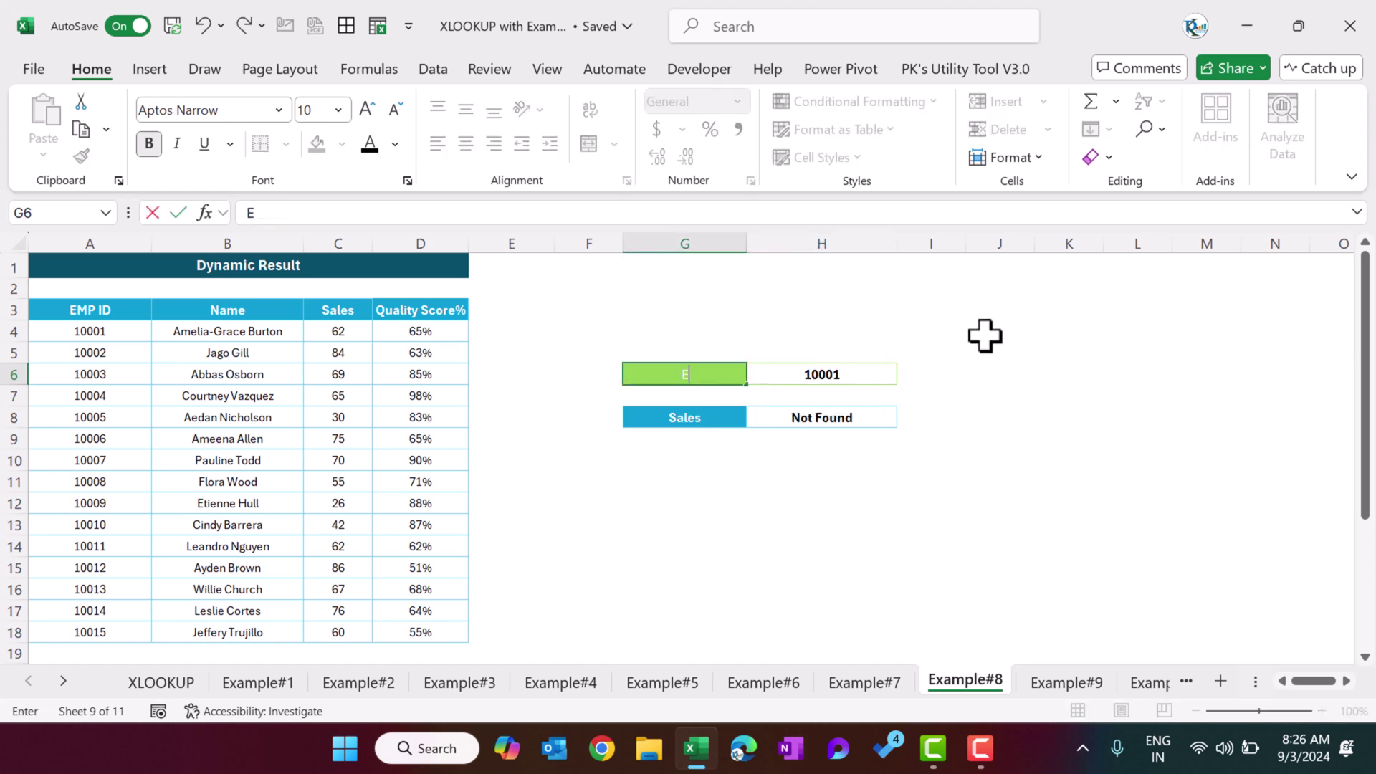
type("MP ID")
key("Return")
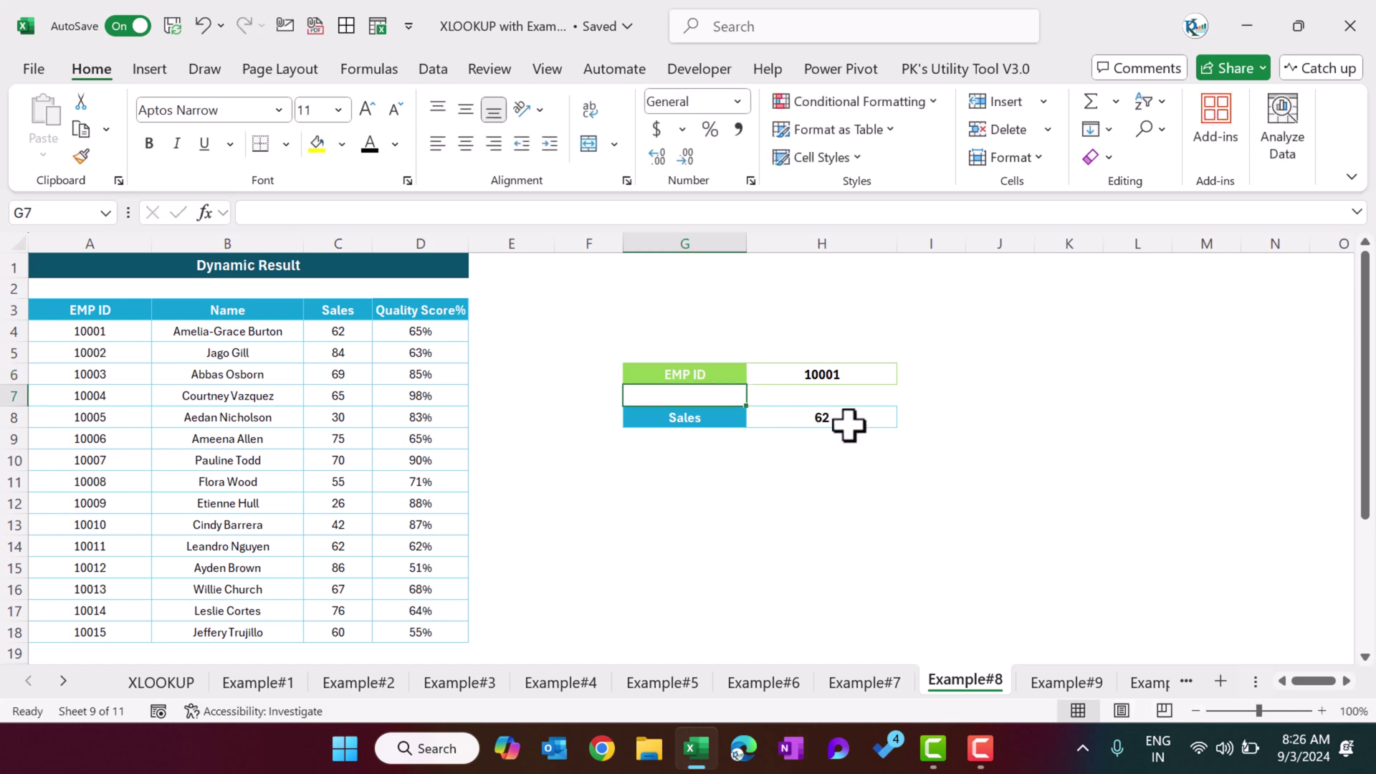
Rename G6 to 'EMPID' to show the lookup failing, undo it, and go to Example#9.
left_click(717, 372)
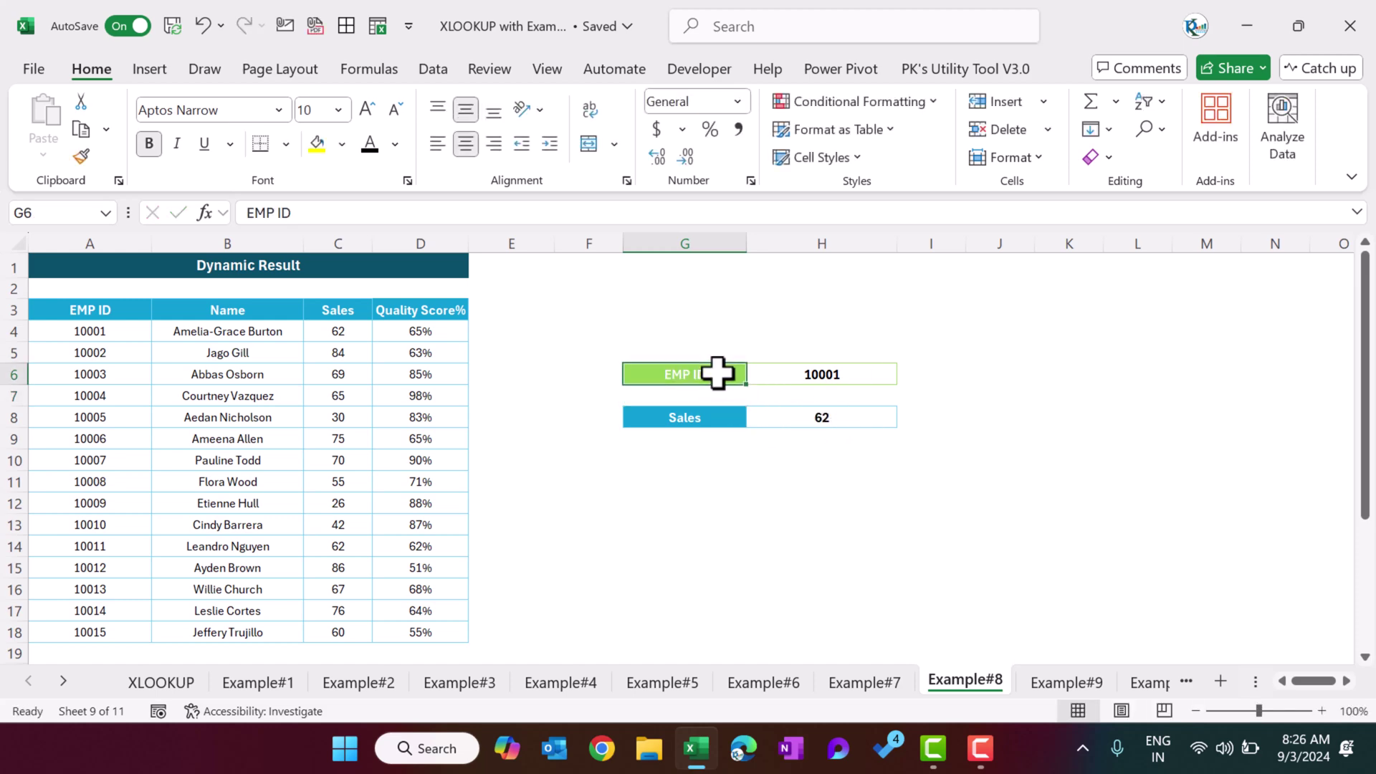
left_click_drag(87, 309, 402, 308)
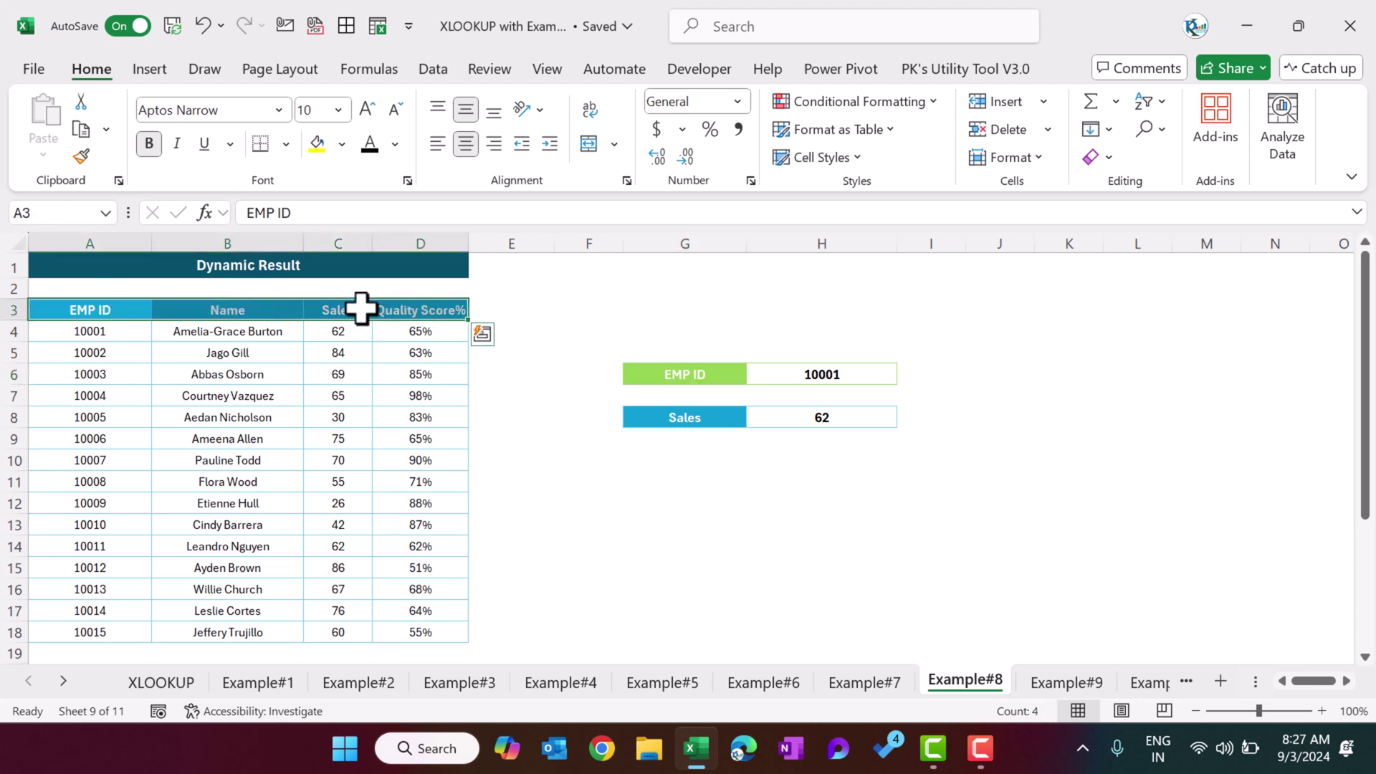
left_click(700, 371)
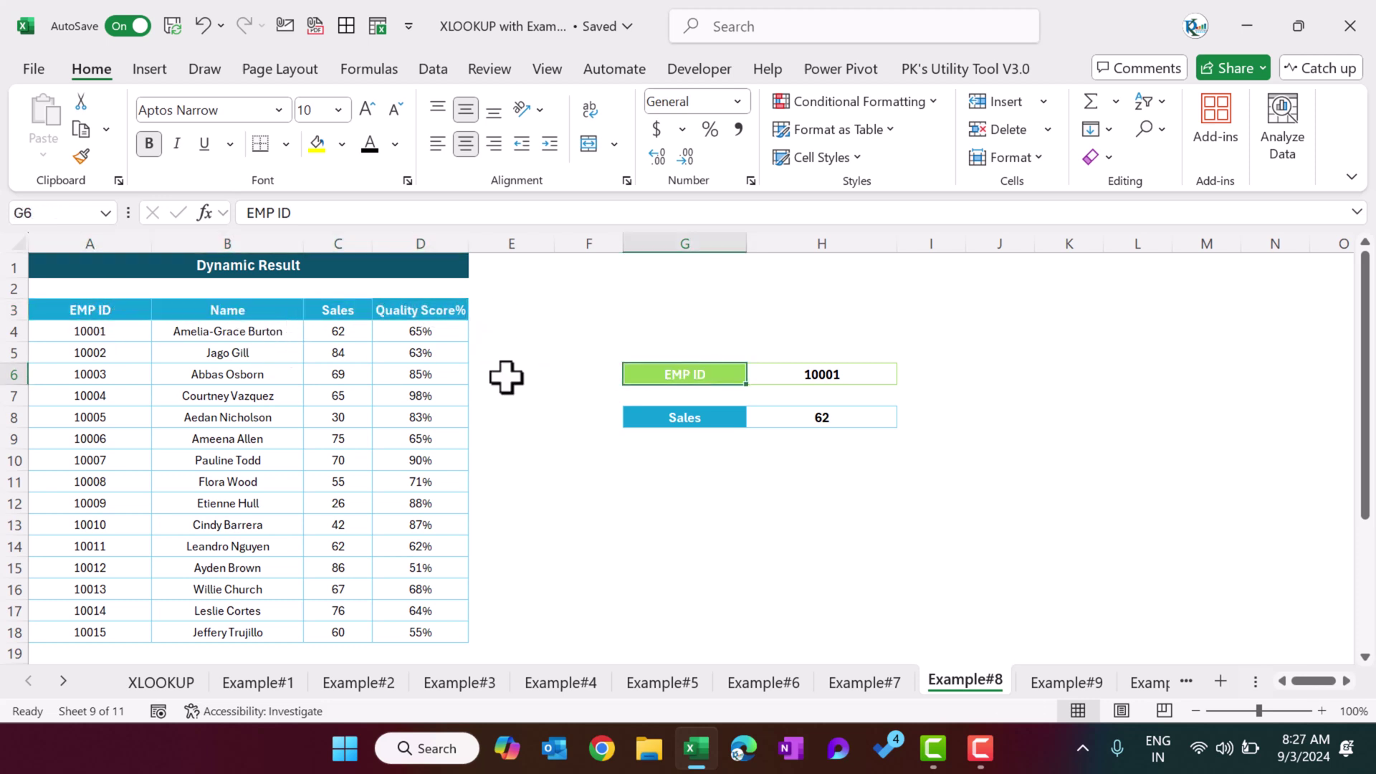
left_click(276, 213)
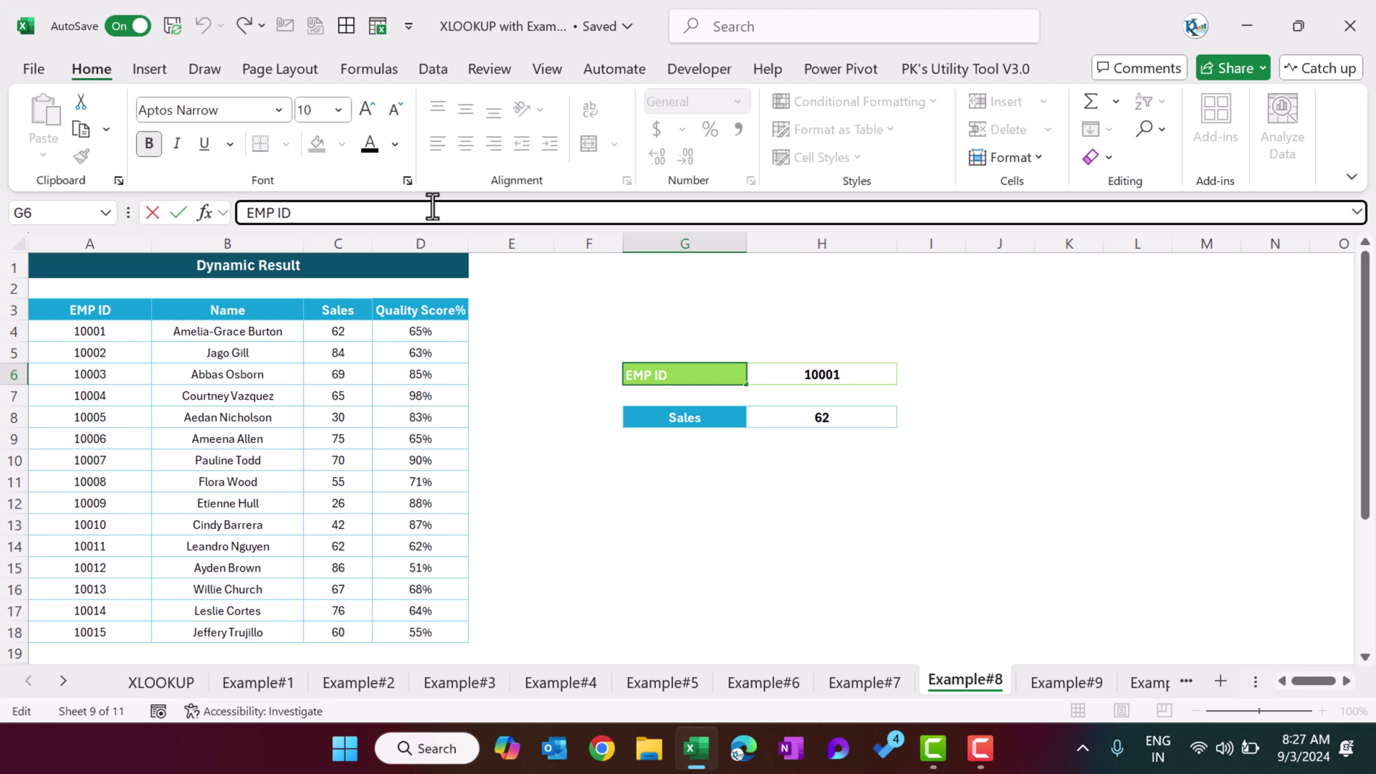
key("ctrl+Return")
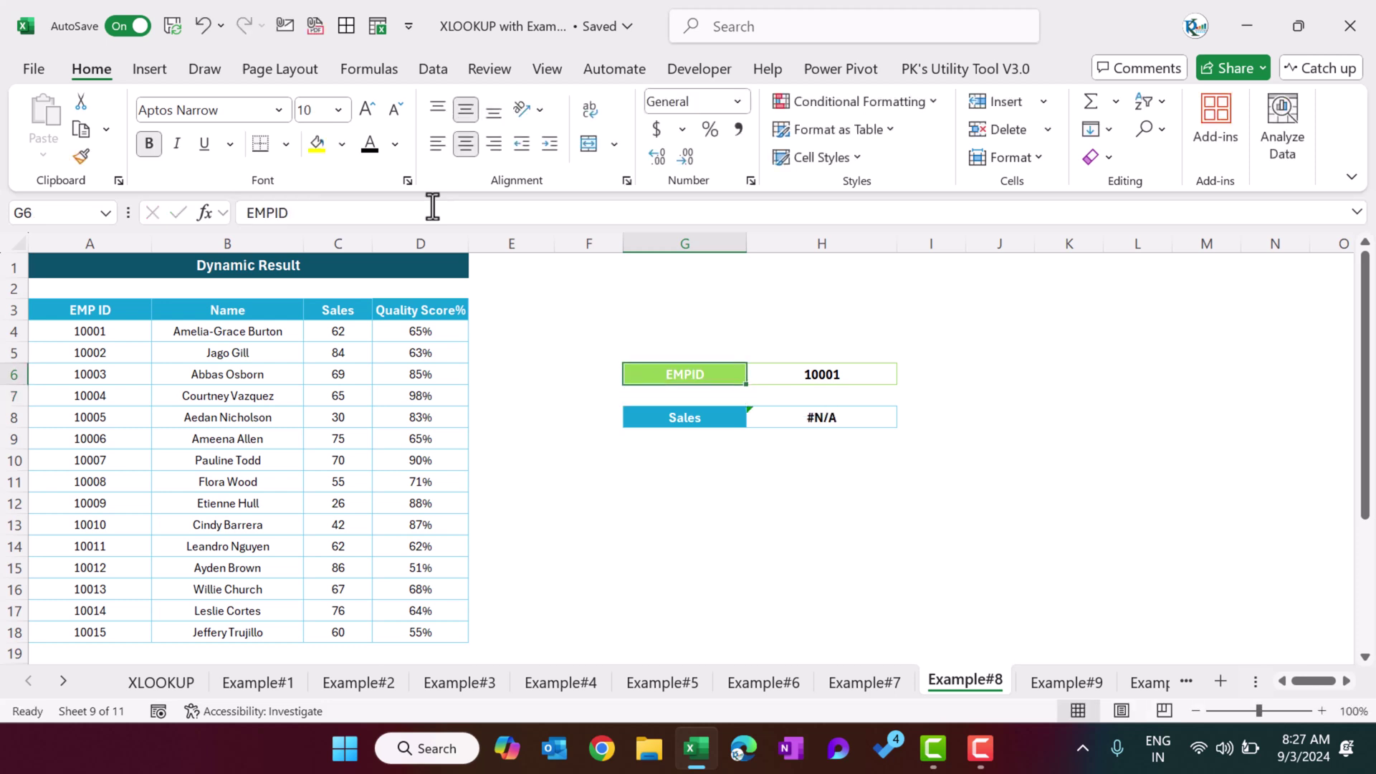
key("Right")
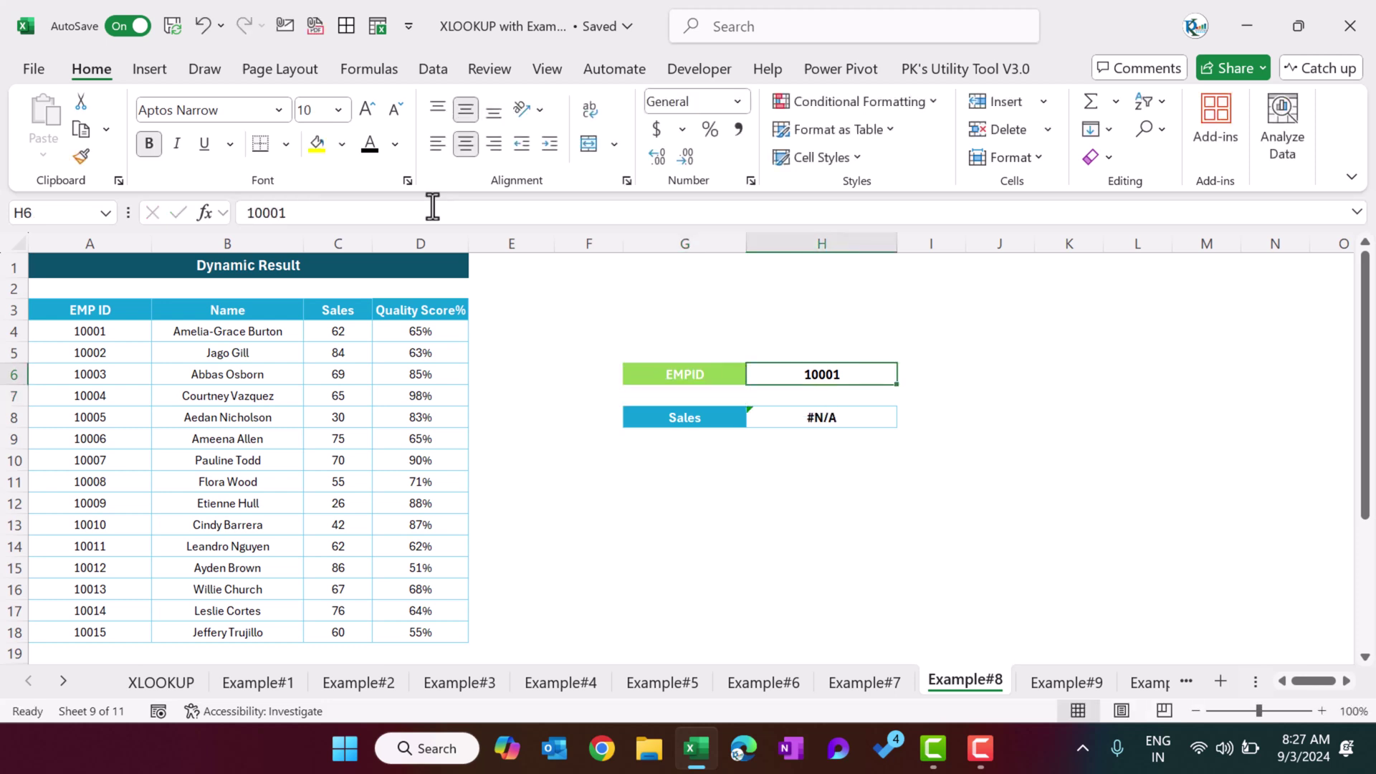
key("Down")
key("Down")
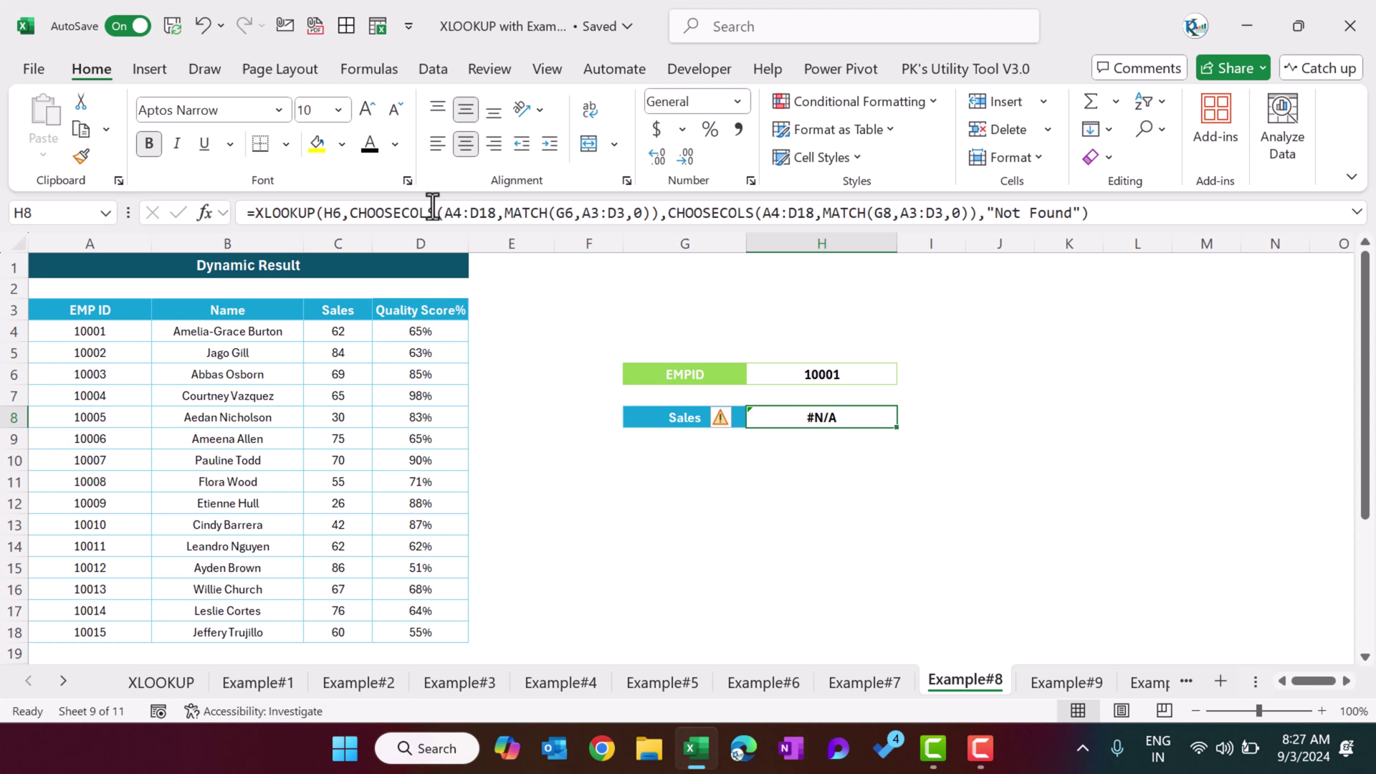
key("ctrl+z")
key("Up")
key("Up")
key("Down")
key("Down")
key("Down")
key("Up")
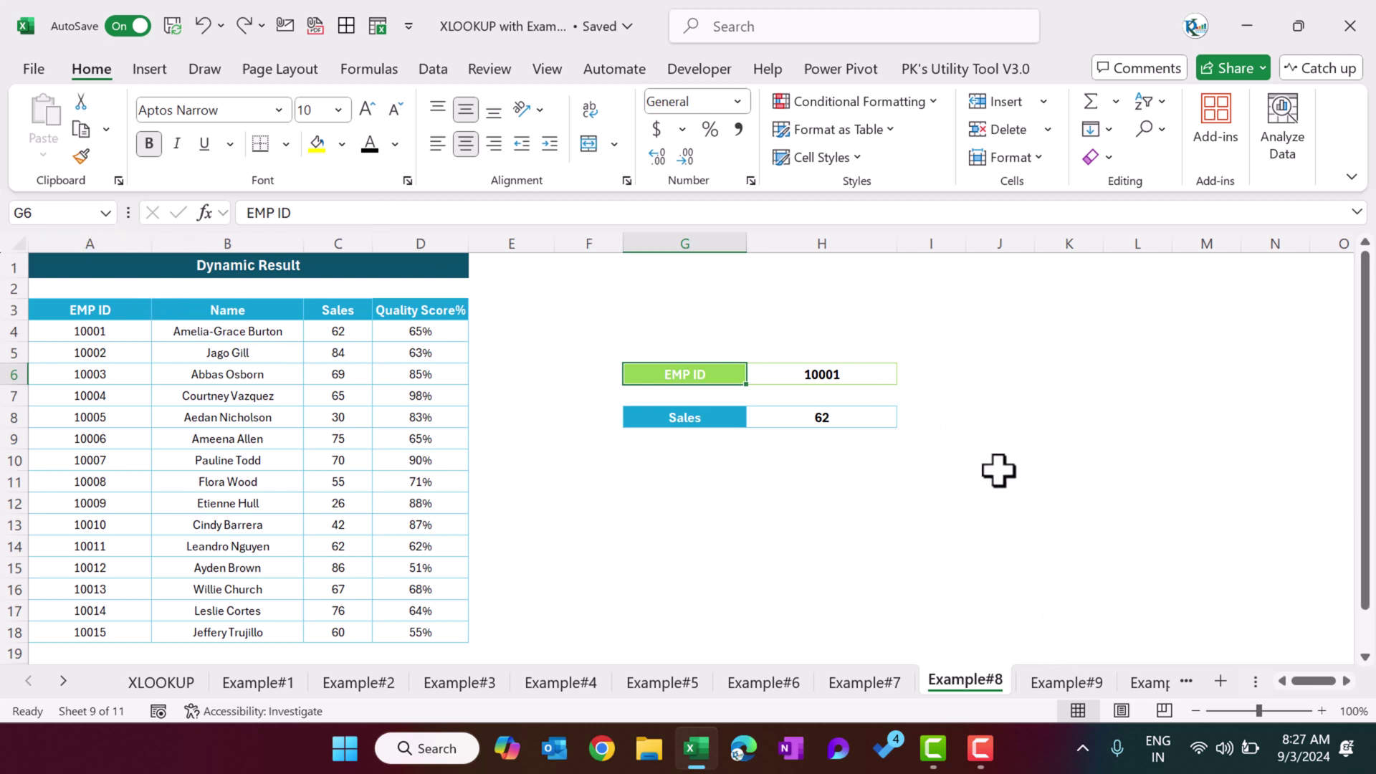
left_click(1076, 682)
Clear the Sales formula in G8 and compare 10001* with the table's 10001 and literal 10001* rows.
left_click(570, 516)
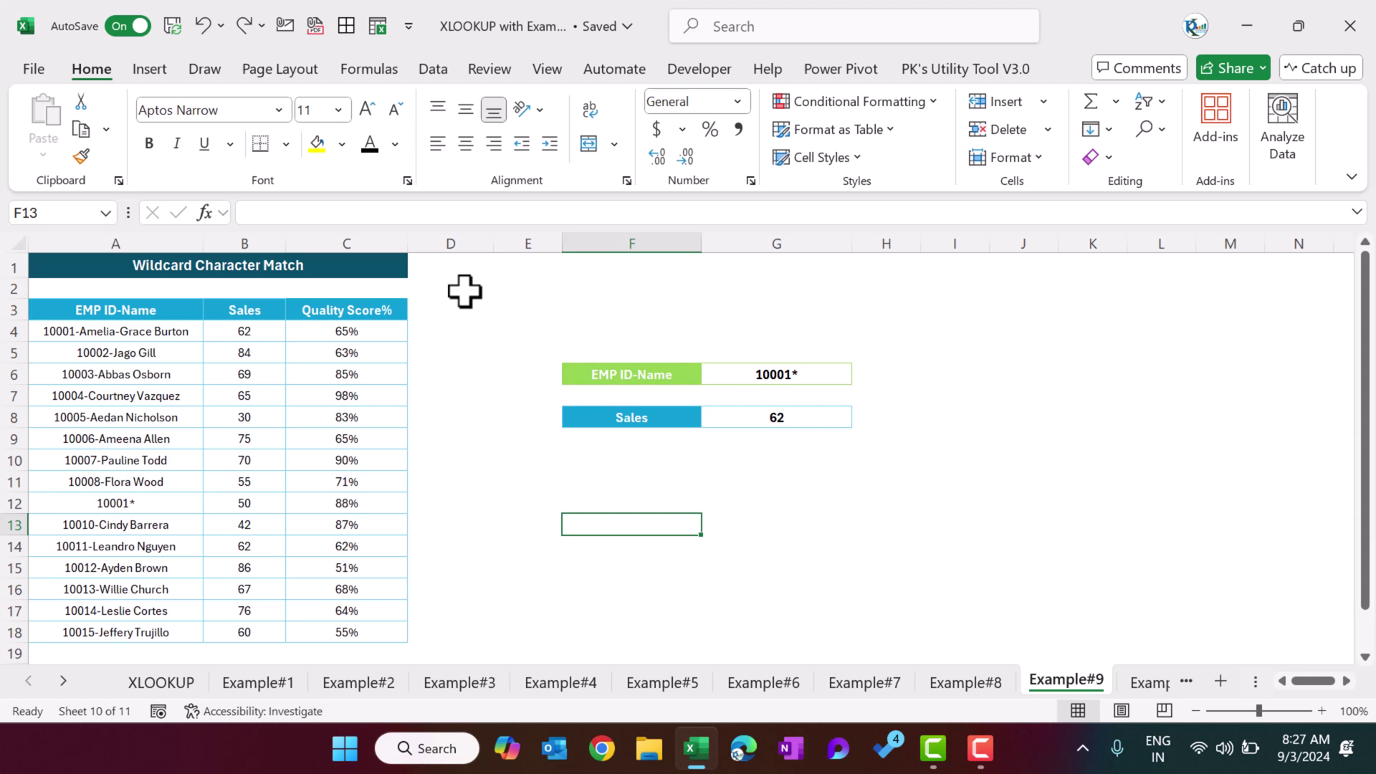
left_click(795, 418)
key("Delete")
key("Up")
key("Up")
key("Up")
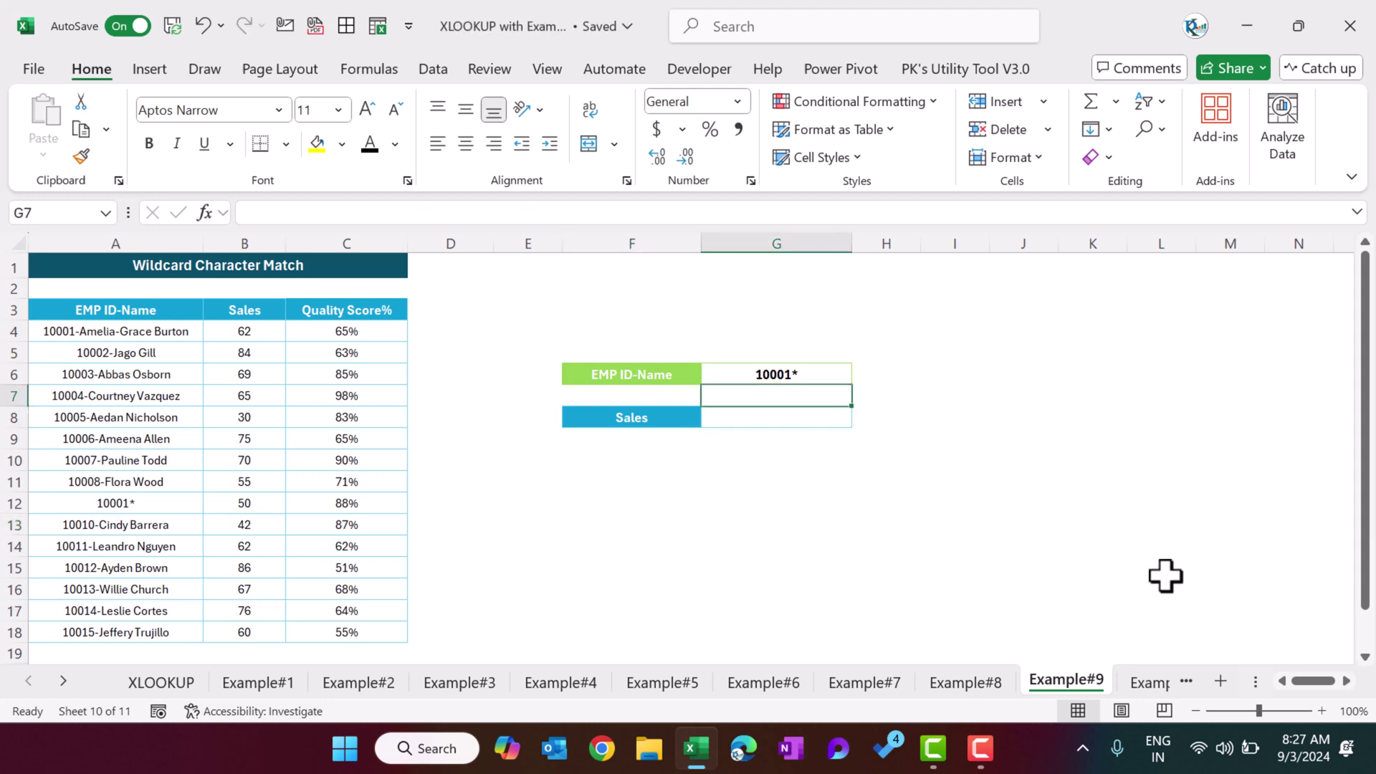
key("Down")
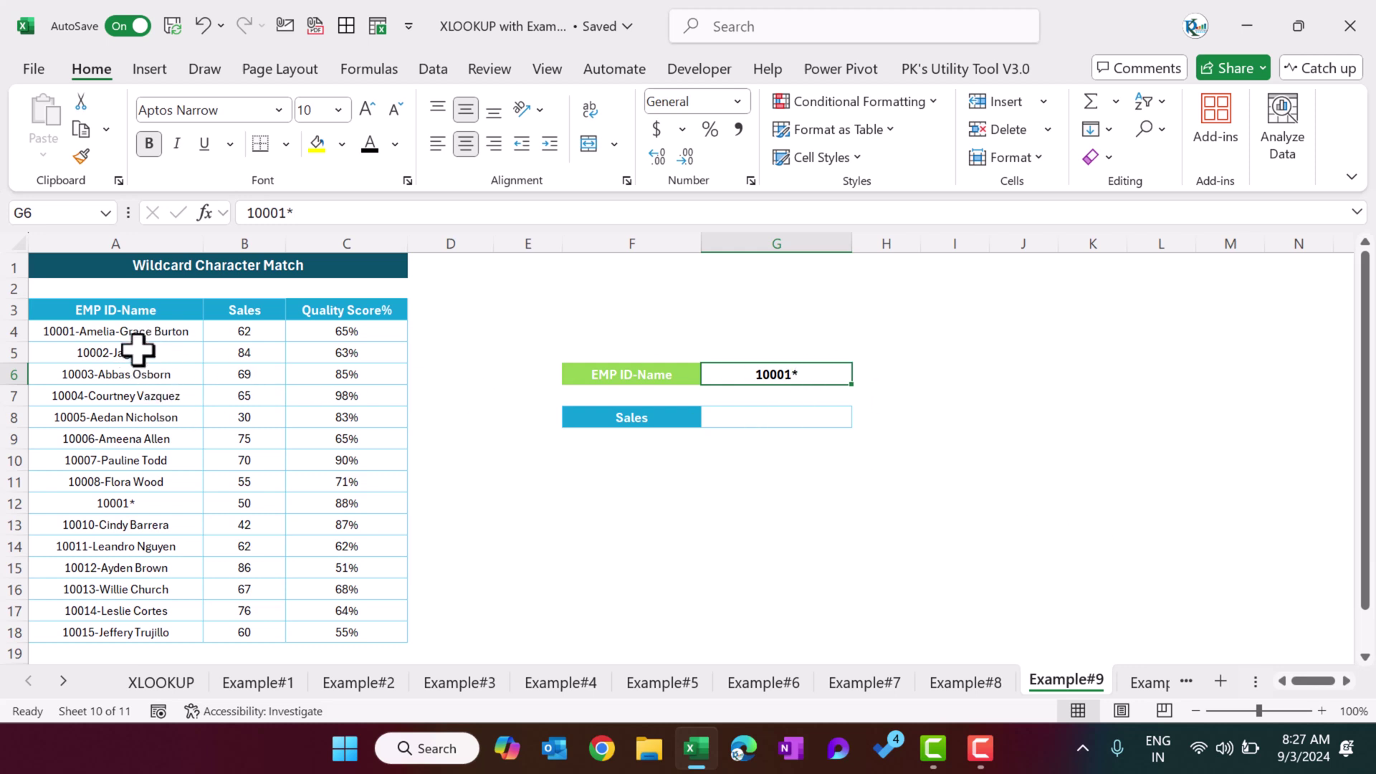
left_click(141, 329)
left_click(800, 366)
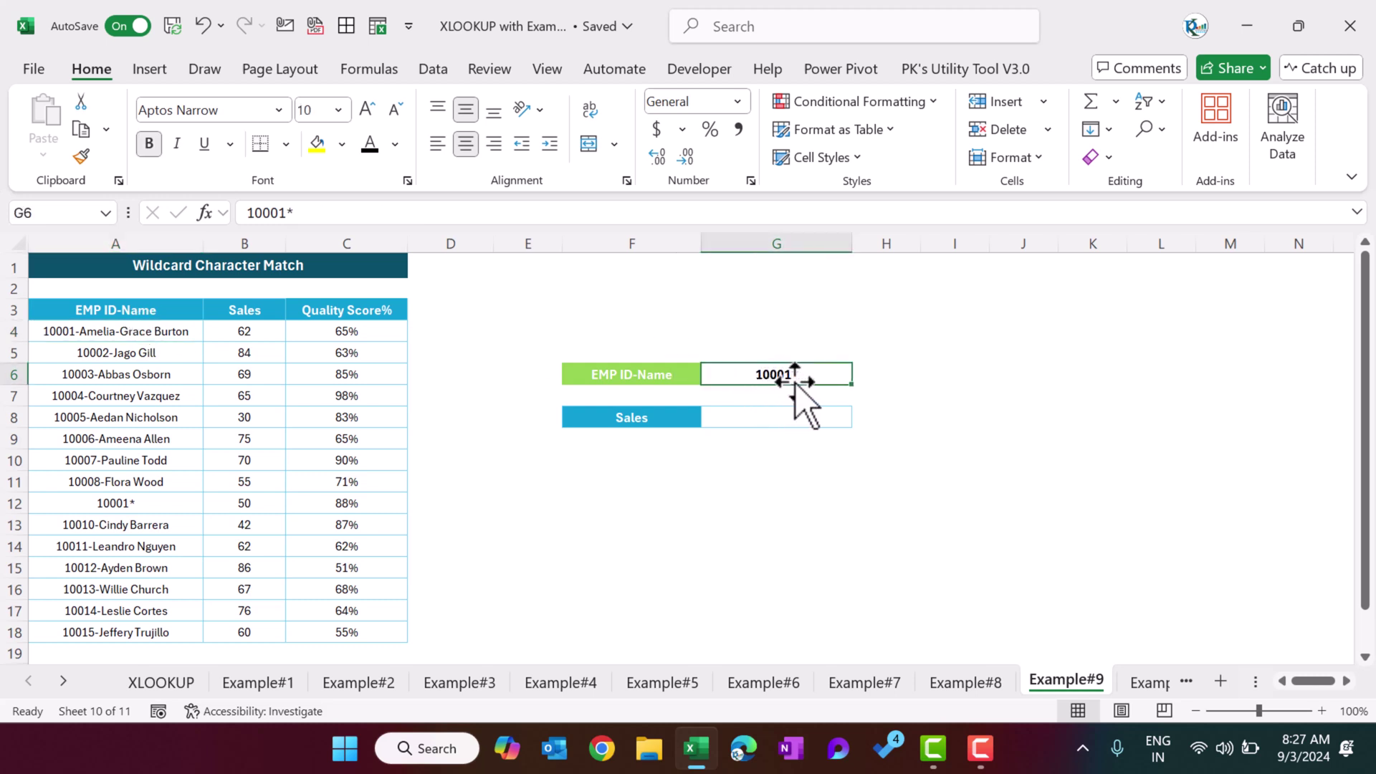
left_click_drag(111, 329, 405, 337)
left_click_drag(81, 502, 319, 508)
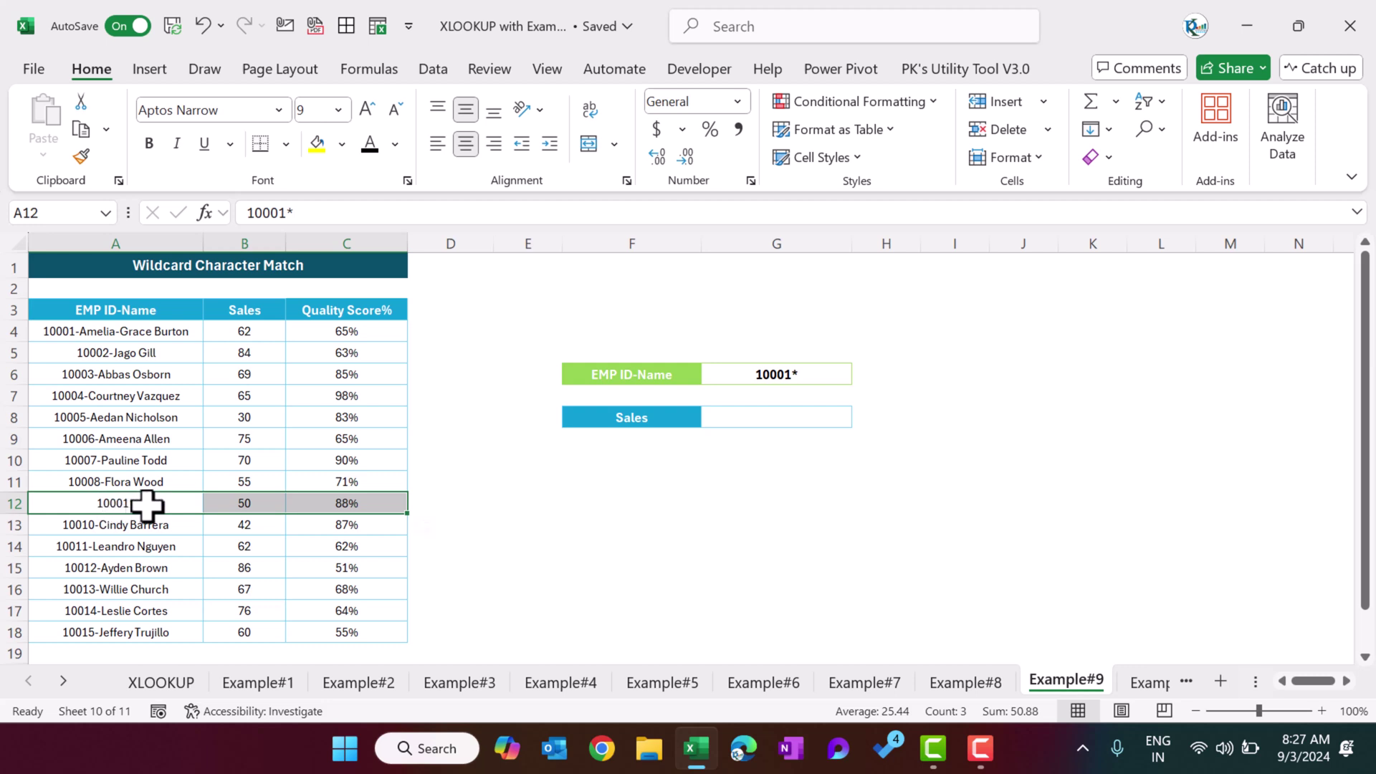
In G8 enter =XLOOKUP(G6,A4:A18,B4:B18), which returns 50.
left_click(817, 379)
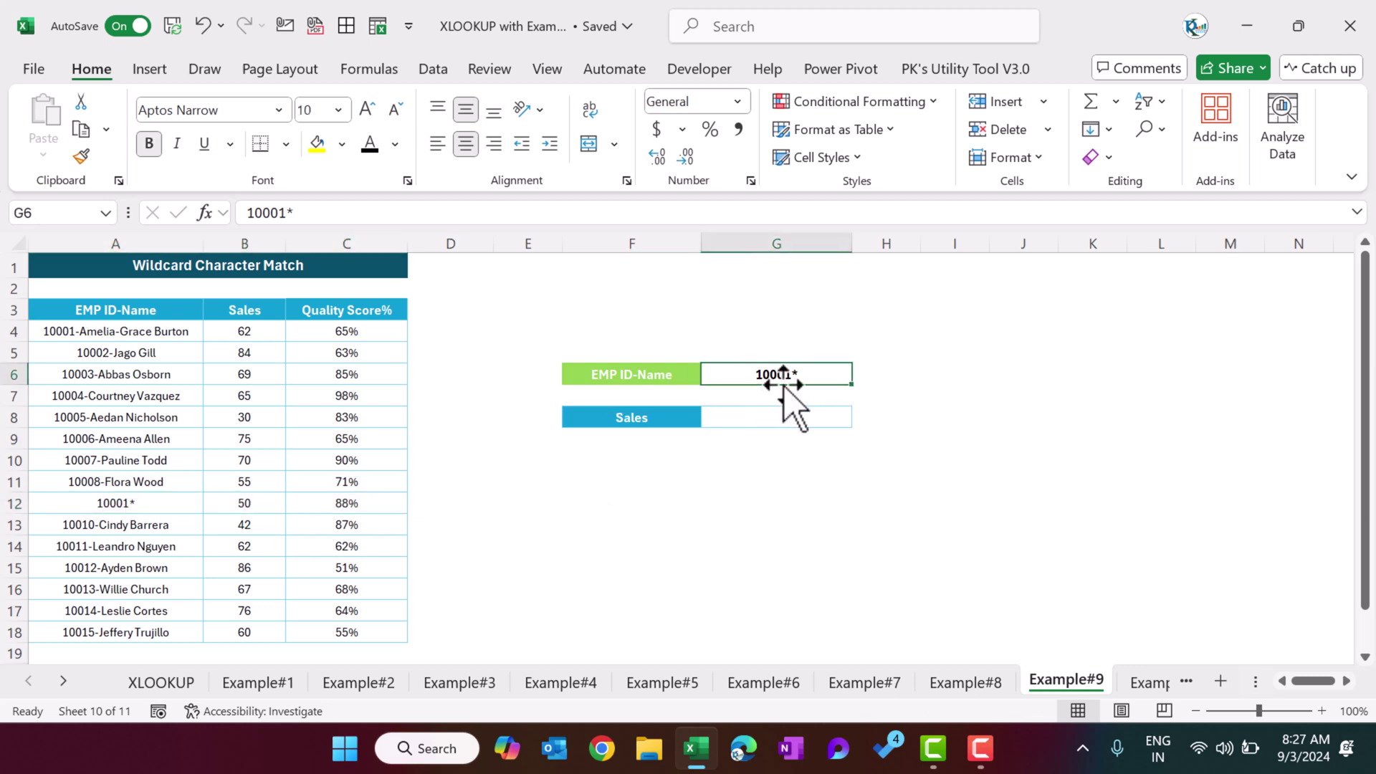
left_click(771, 416)
type("=xl")
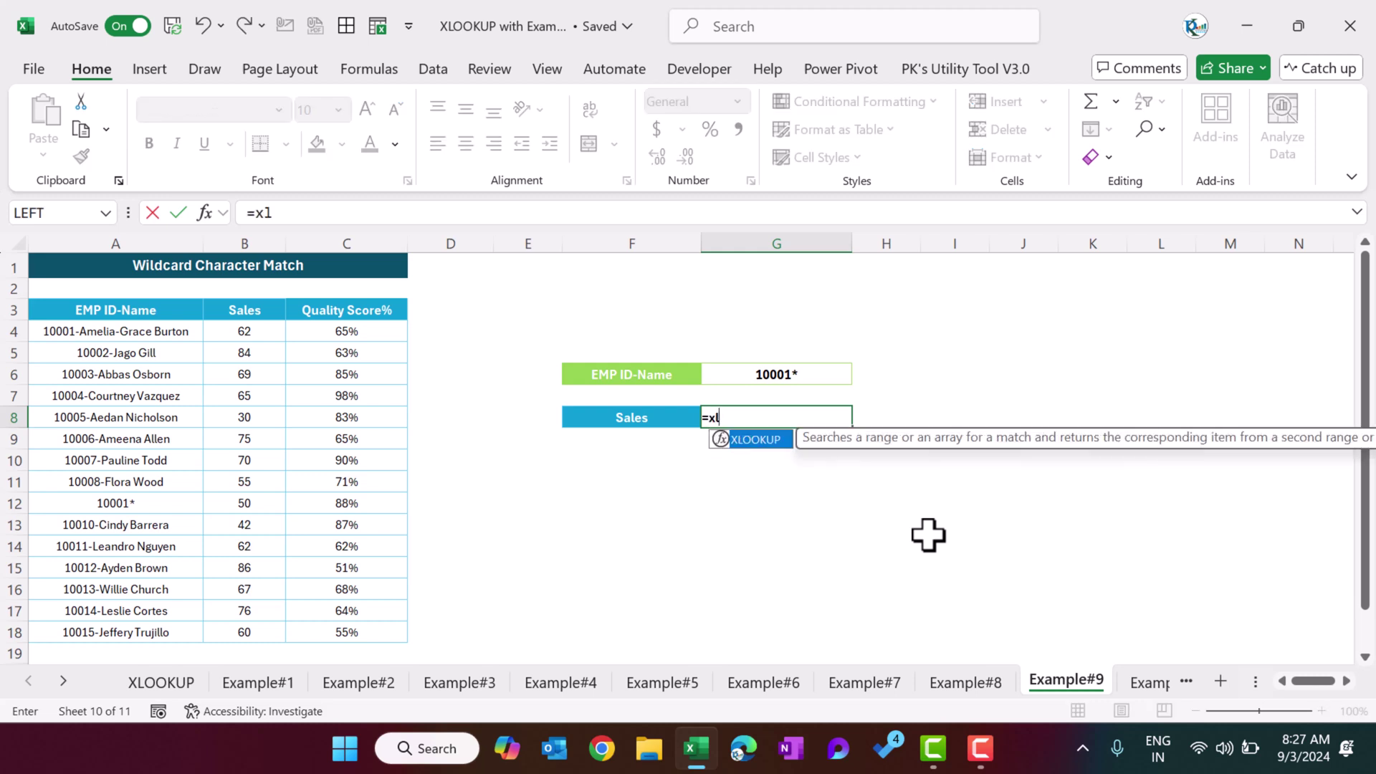
key("Tab")
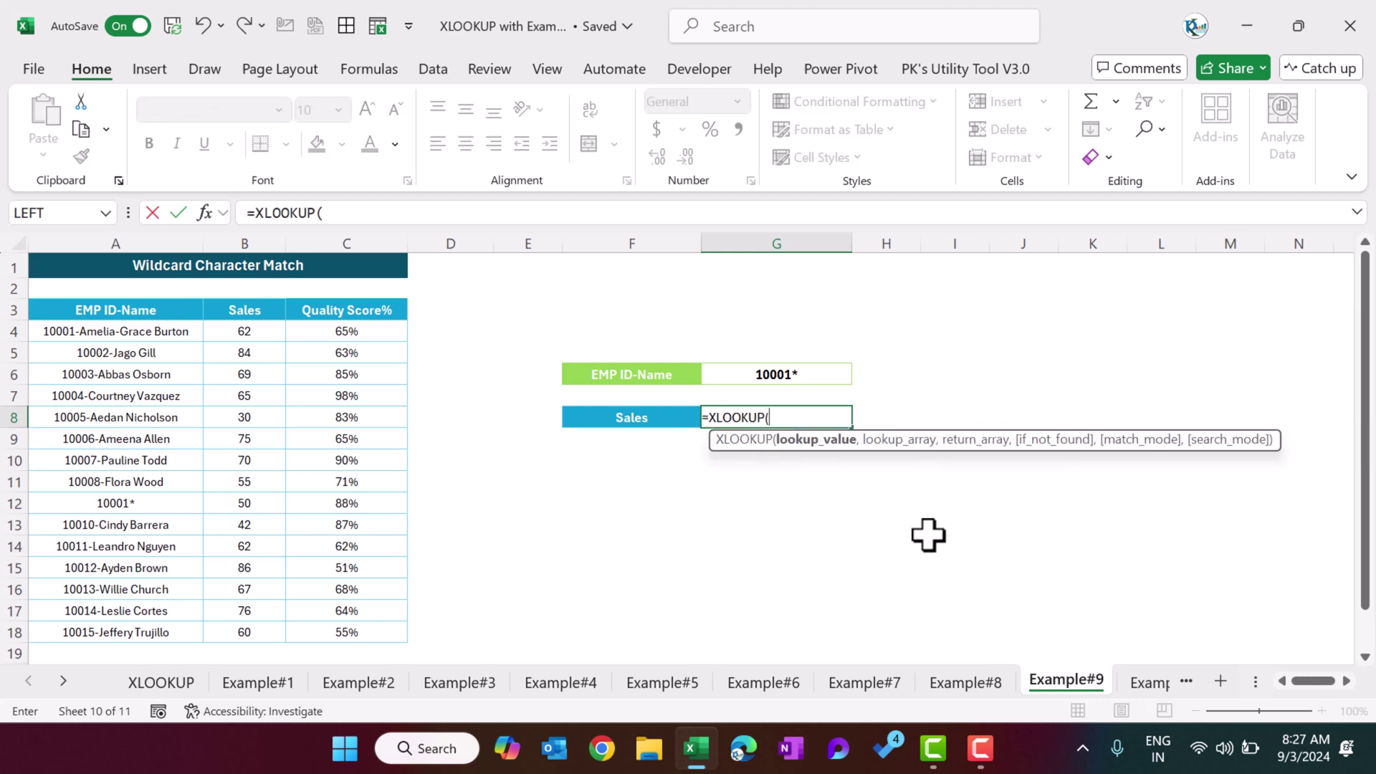
left_click(802, 373)
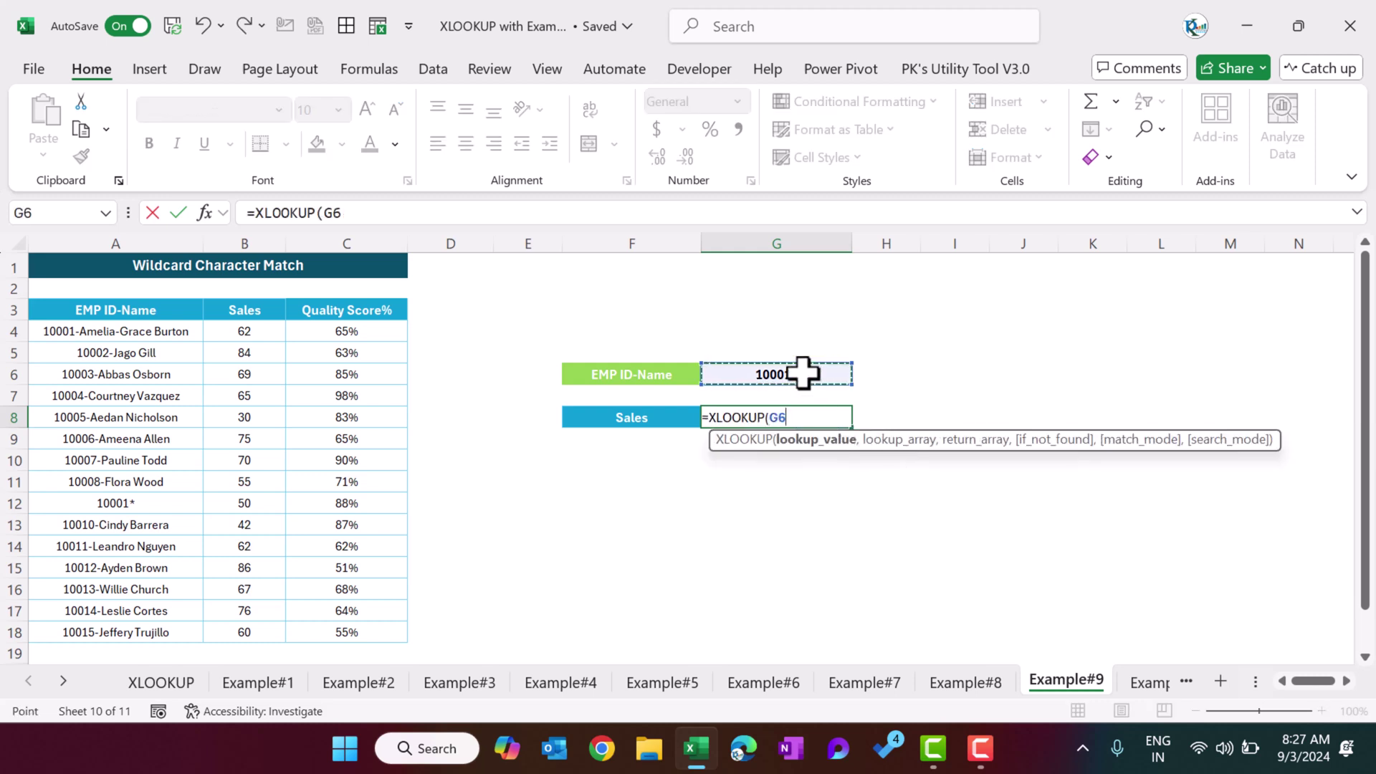
type(",")
left_click_drag(154, 329, 138, 631)
type(",")
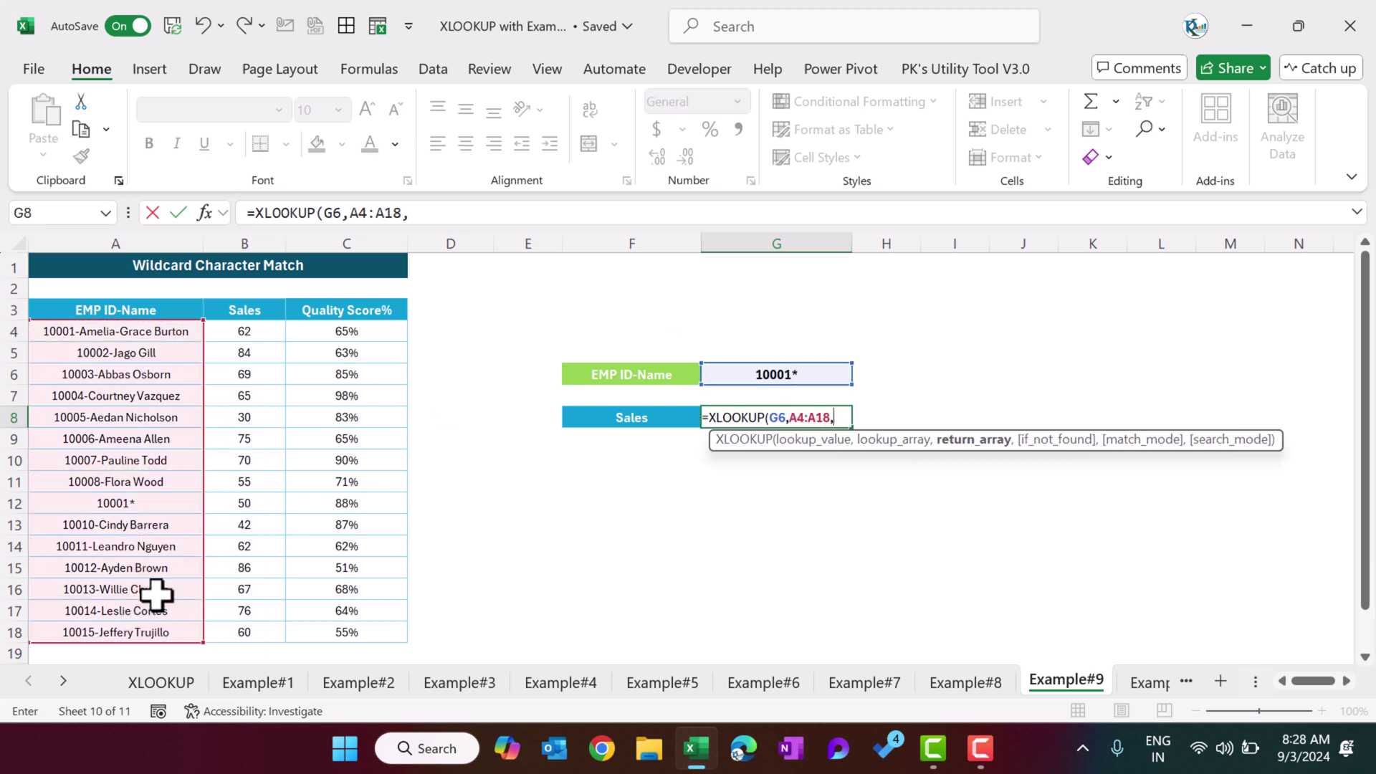
left_click_drag(251, 337, 252, 631)
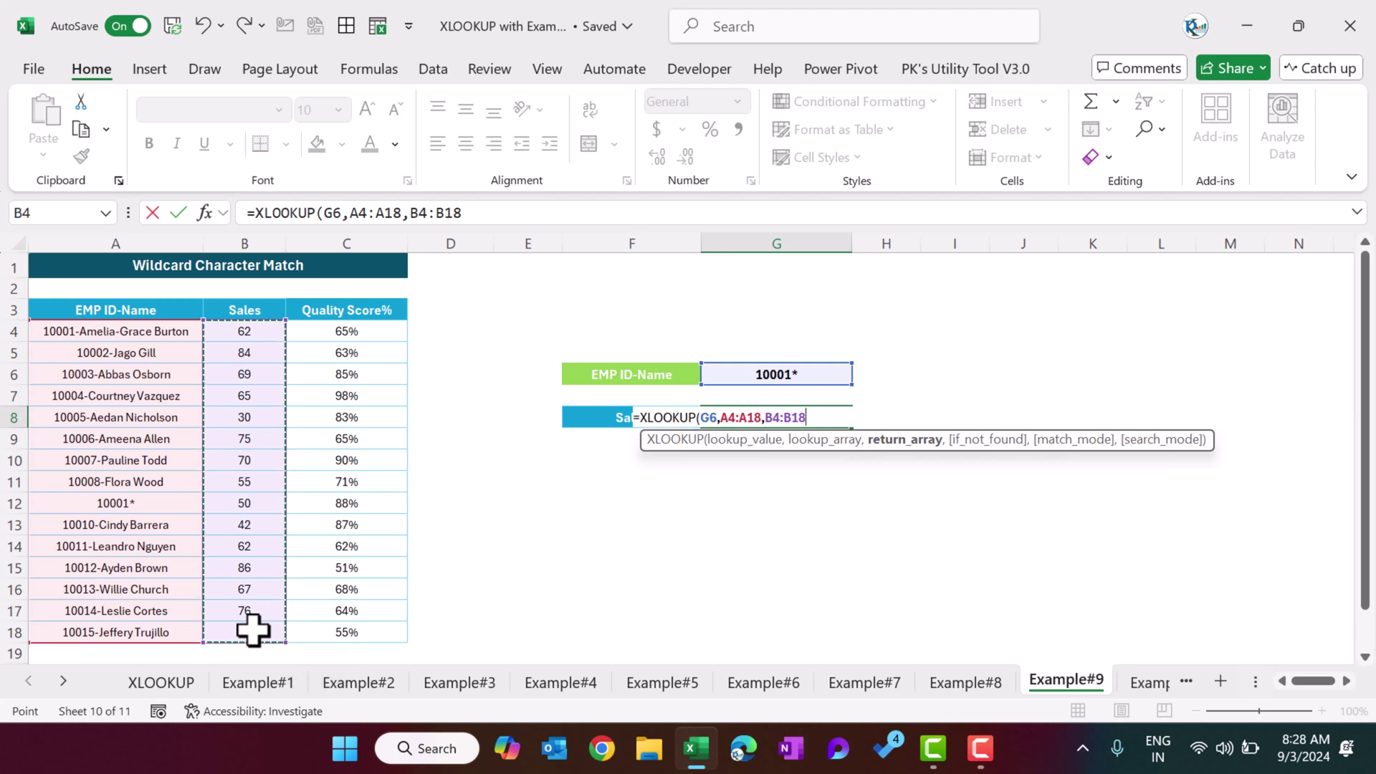
key("Return")
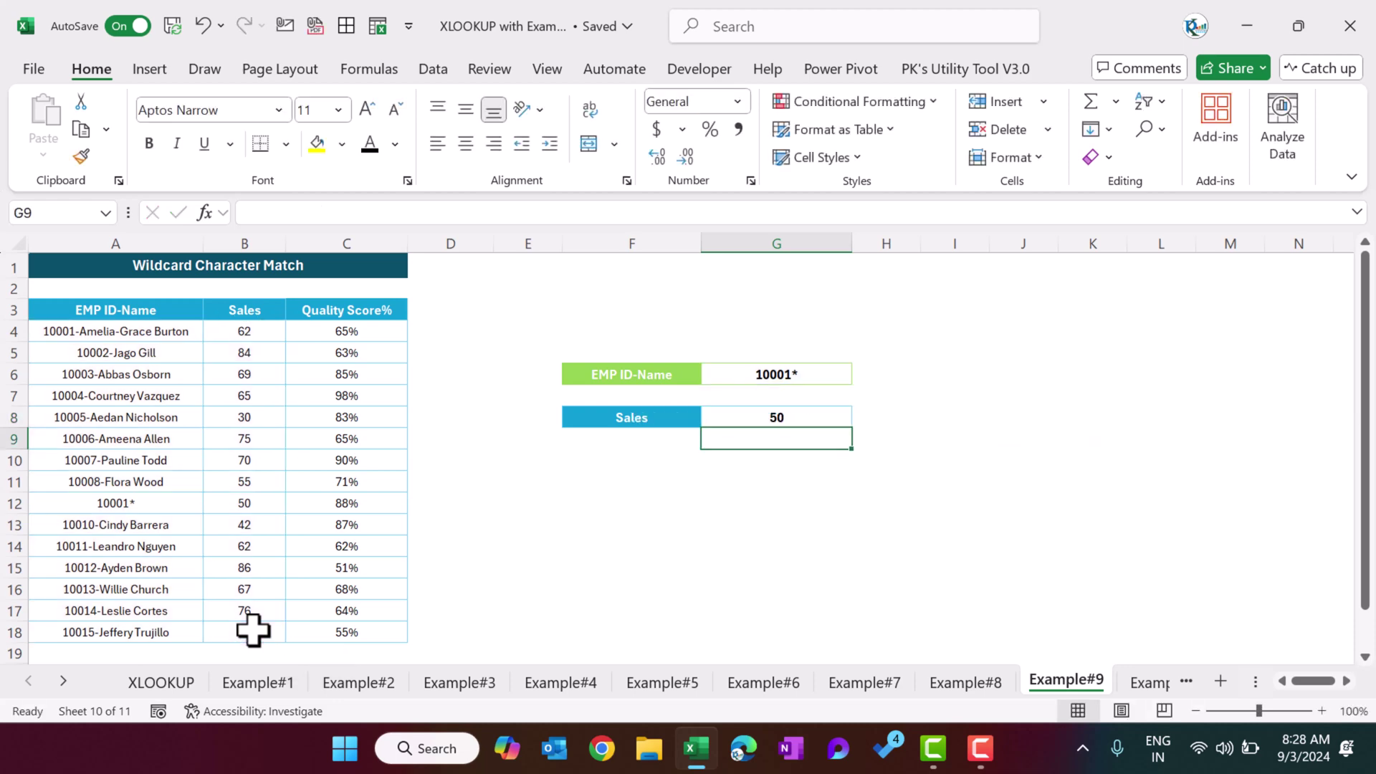
Highlight the literal 10001* row and the 10001 employee row to compare the match.
left_click_drag(132, 503, 244, 503)
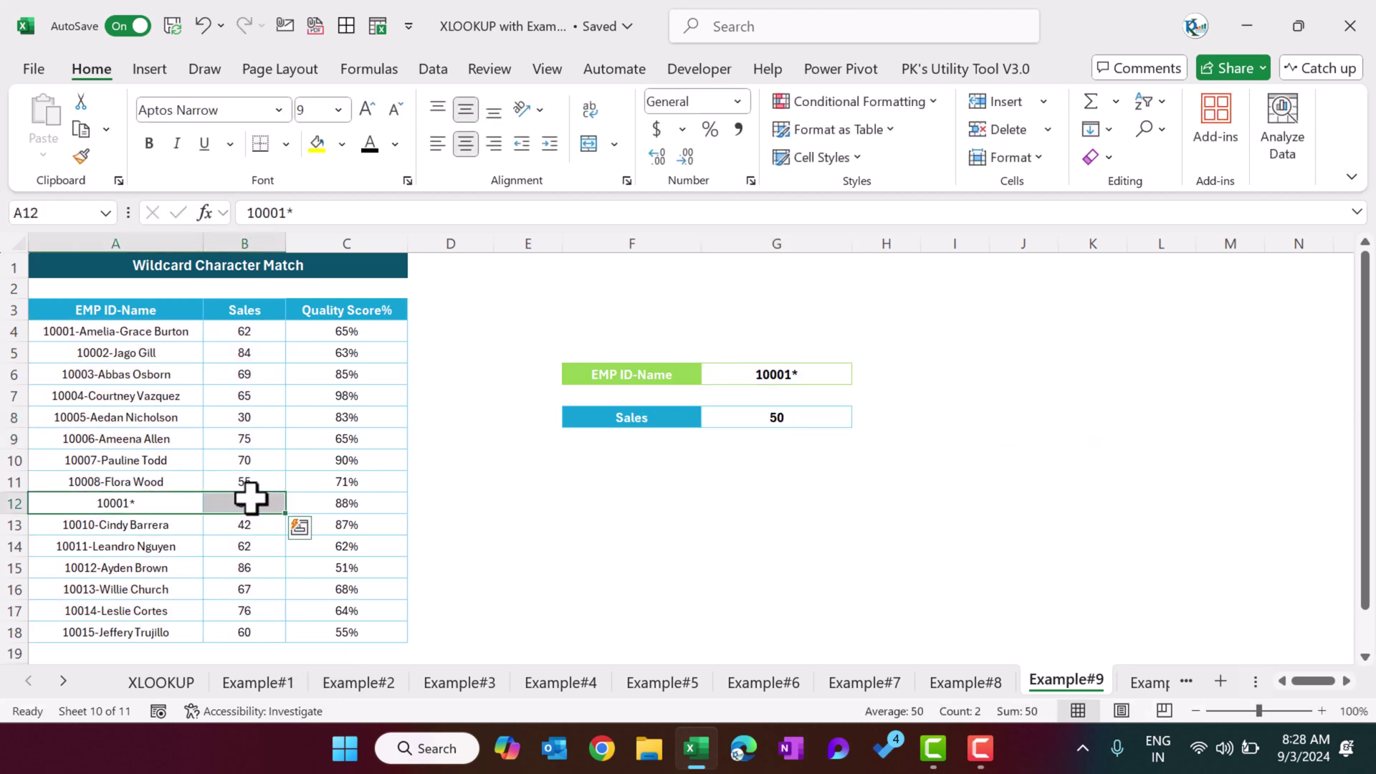
left_click_drag(106, 327, 260, 332)
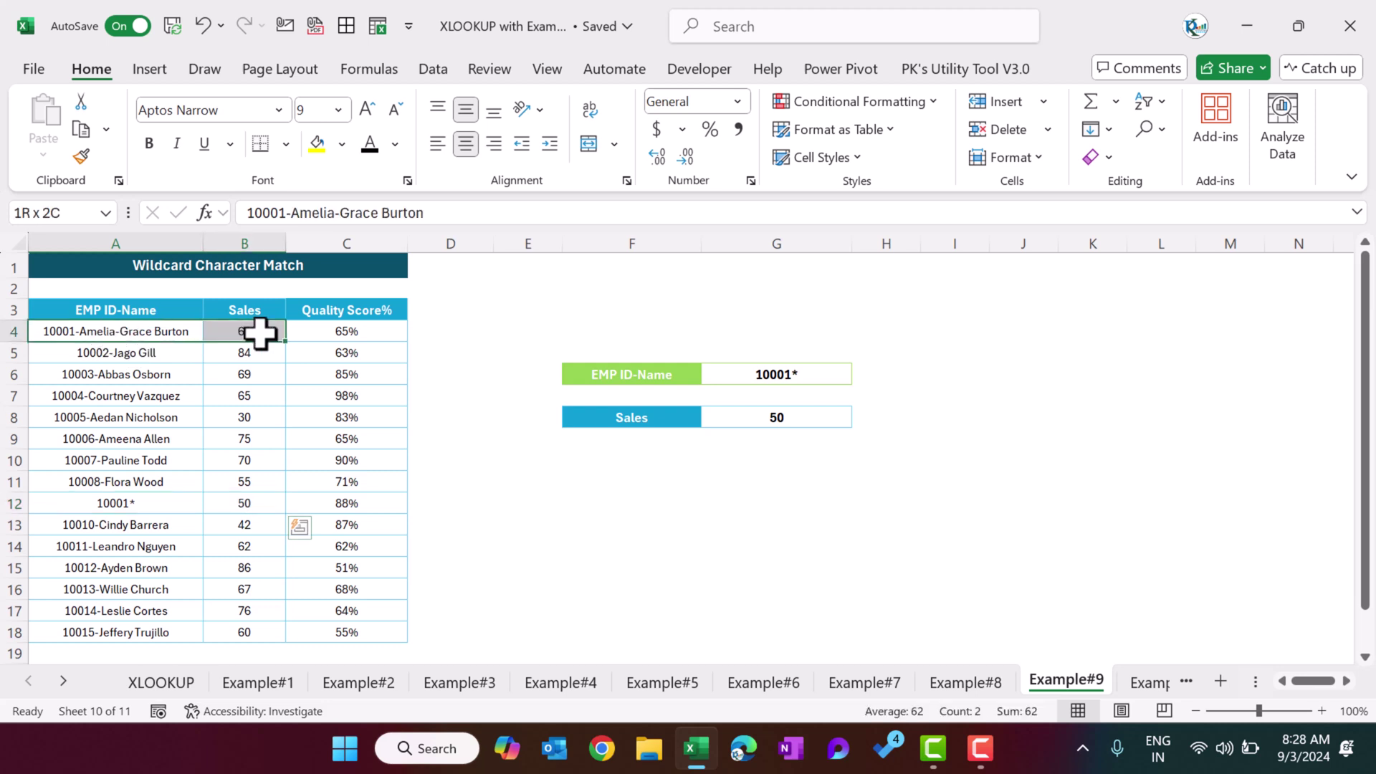
left_click_drag(136, 503, 272, 503)
In G9 enter =VLOOKUP(G6,A4:B18,2,0), which returns 62 by wildcard, and compare with the 10001* row.
left_click(782, 440)
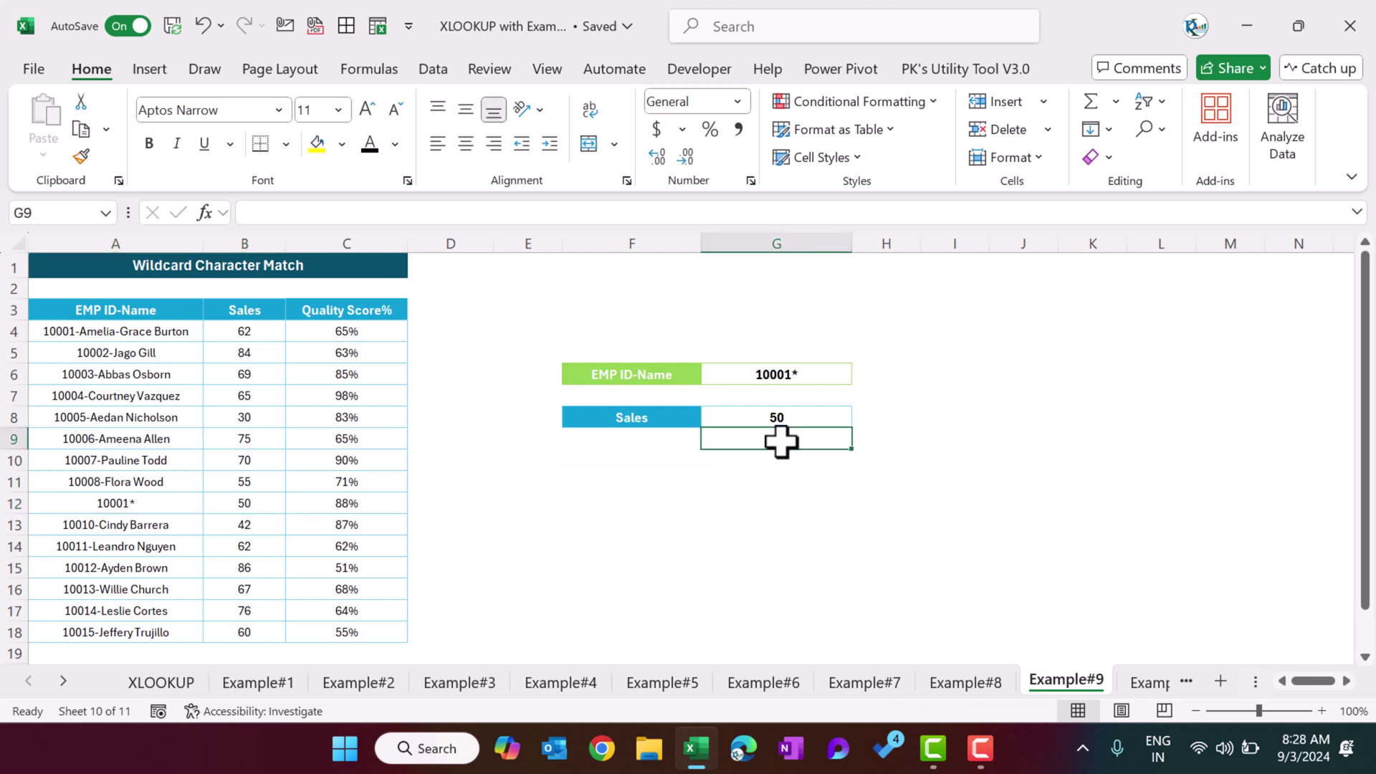
type("=vl")
key("Tab")
key("Up")
key("Up")
key("Up")
type(",")
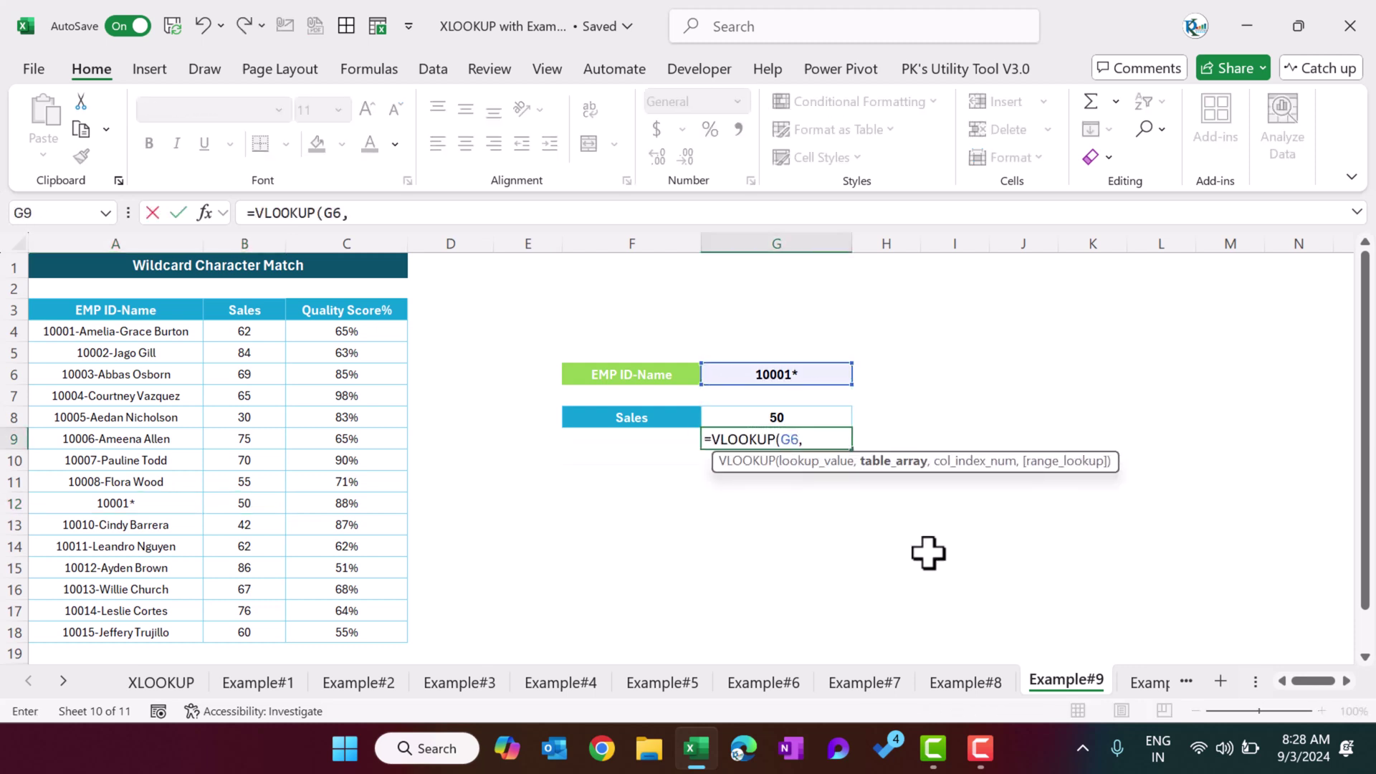
left_click_drag(136, 334, 262, 625)
type(",2,0")
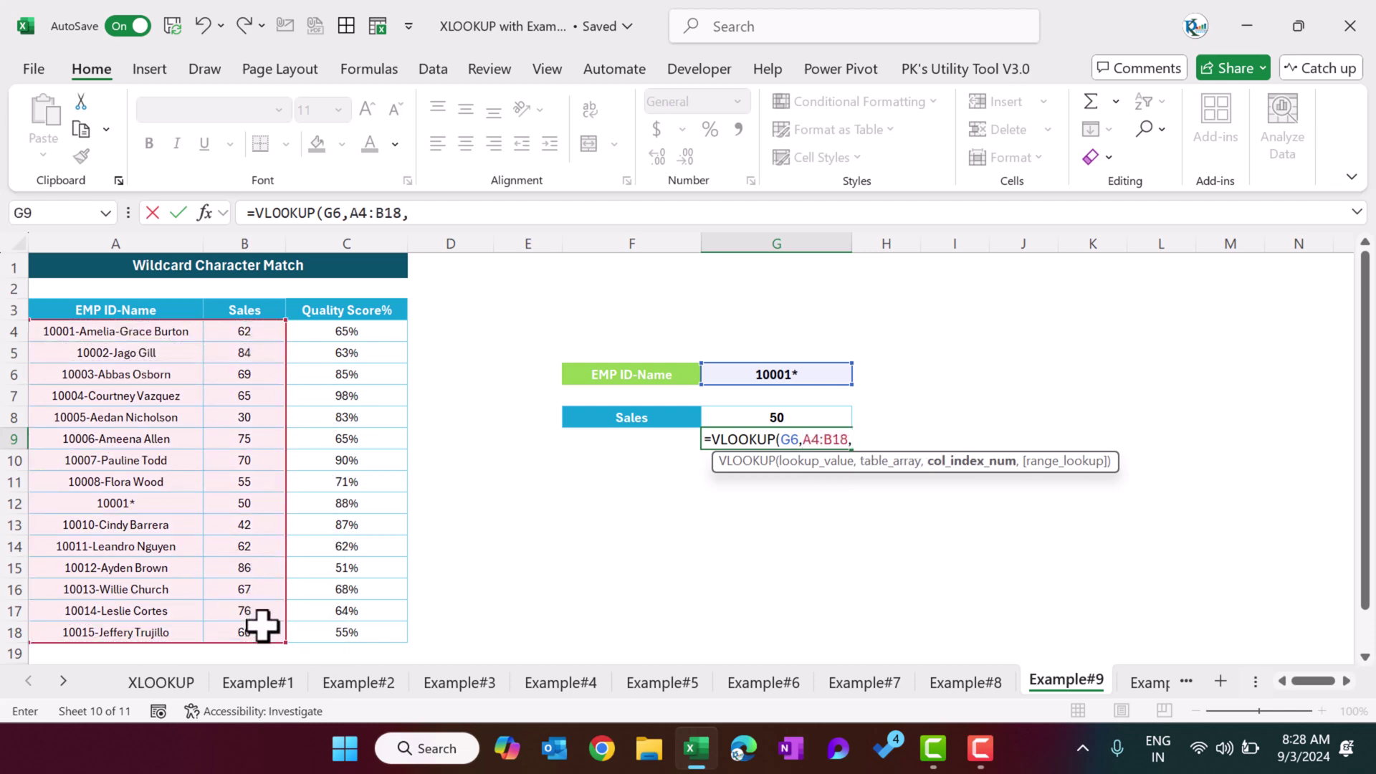
type(")")
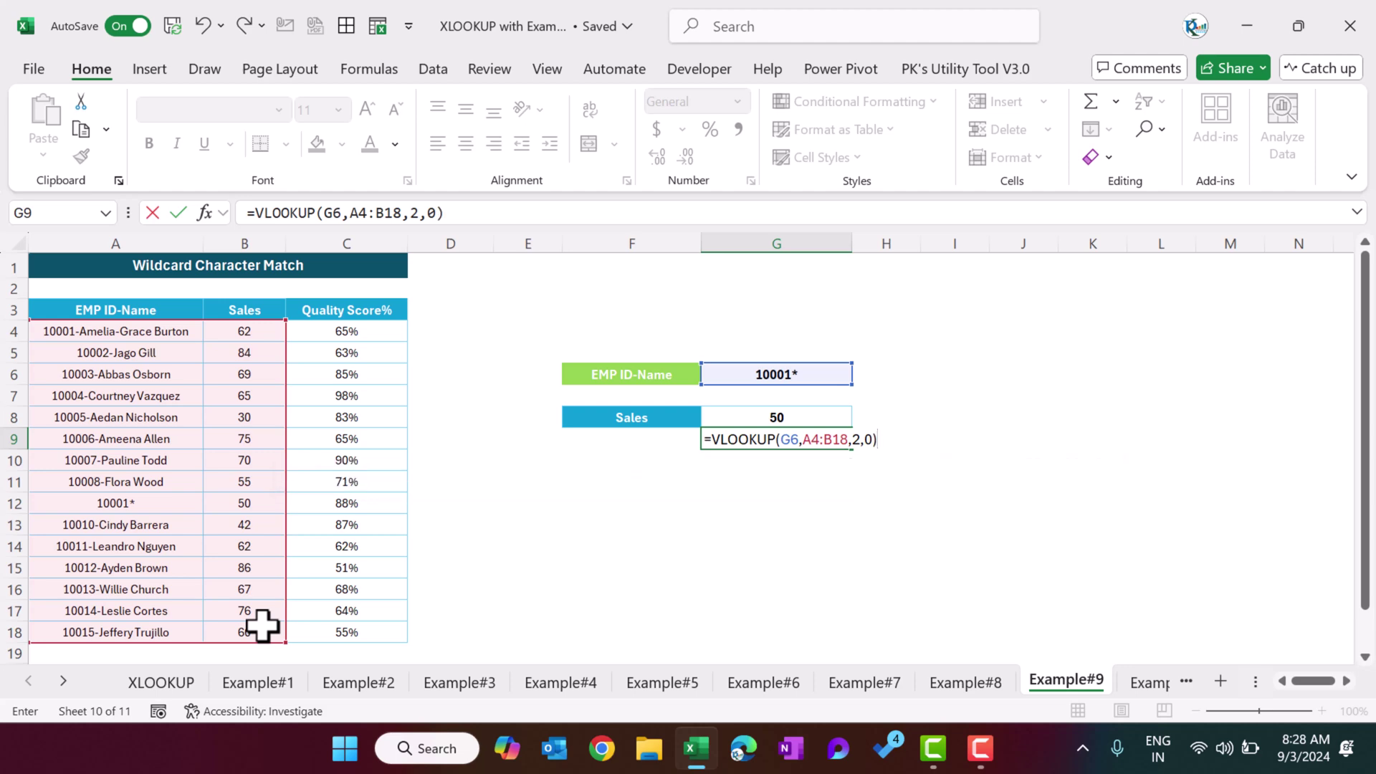
key("Return")
key("Up")
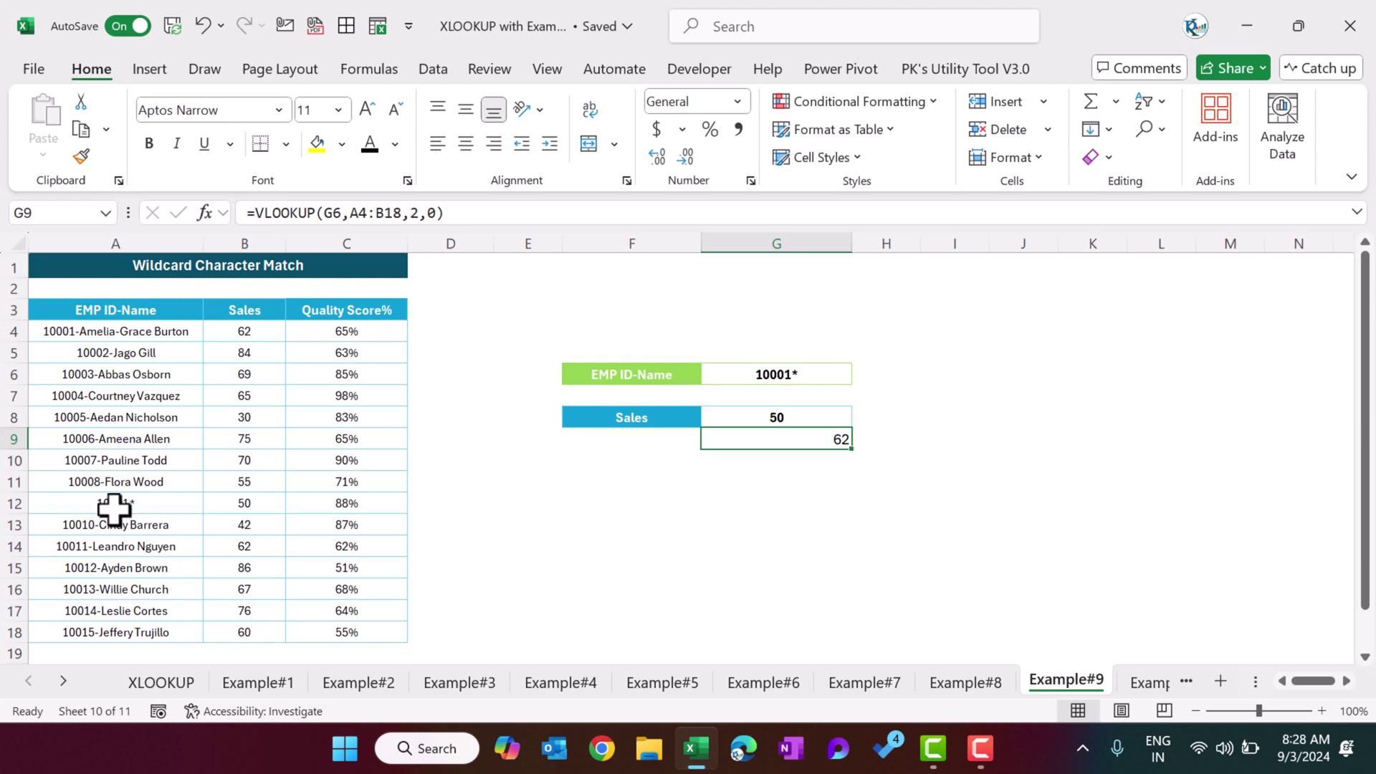
left_click_drag(178, 501, 251, 500)
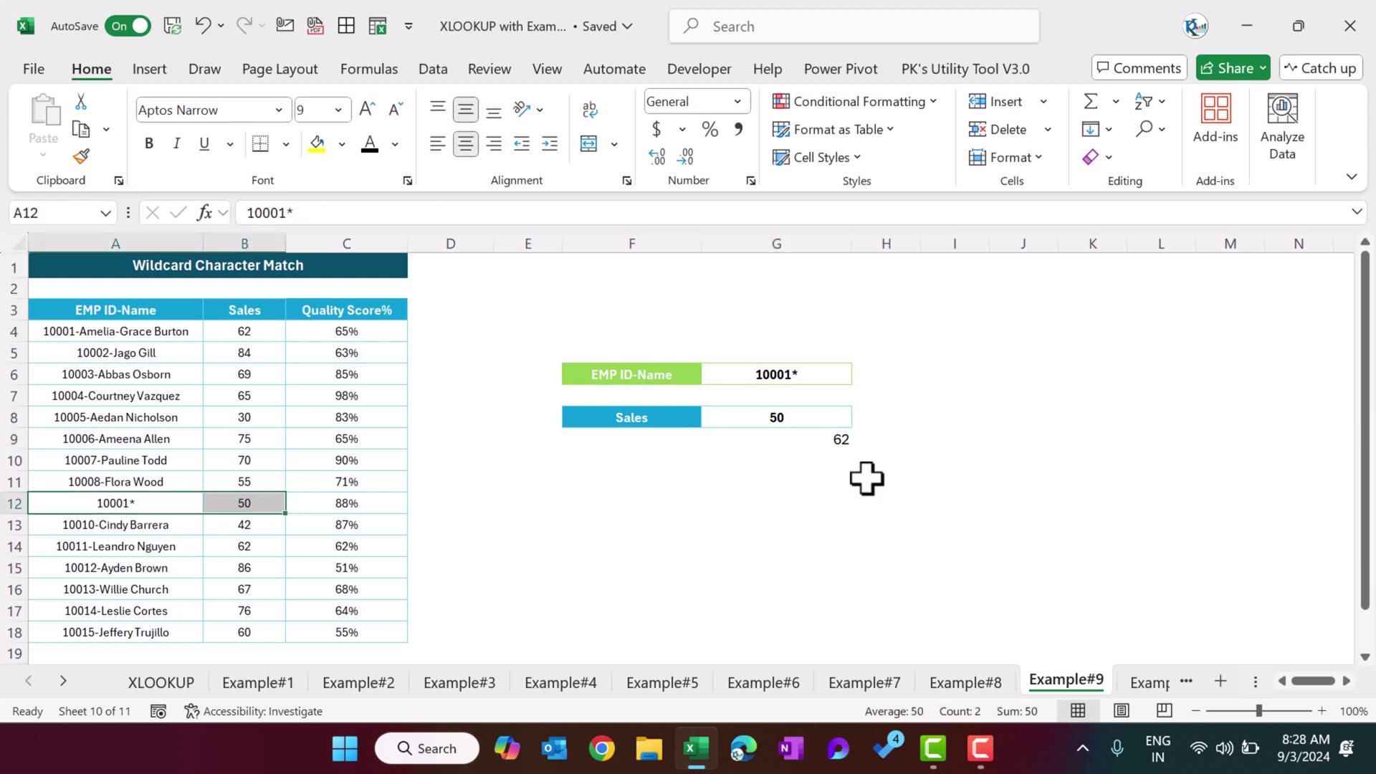
Delete the G9 VLOOKUP and highlight the 10001 employee row and the literal 10001* row.
left_click(836, 439)
key("Delete")
key("Up")
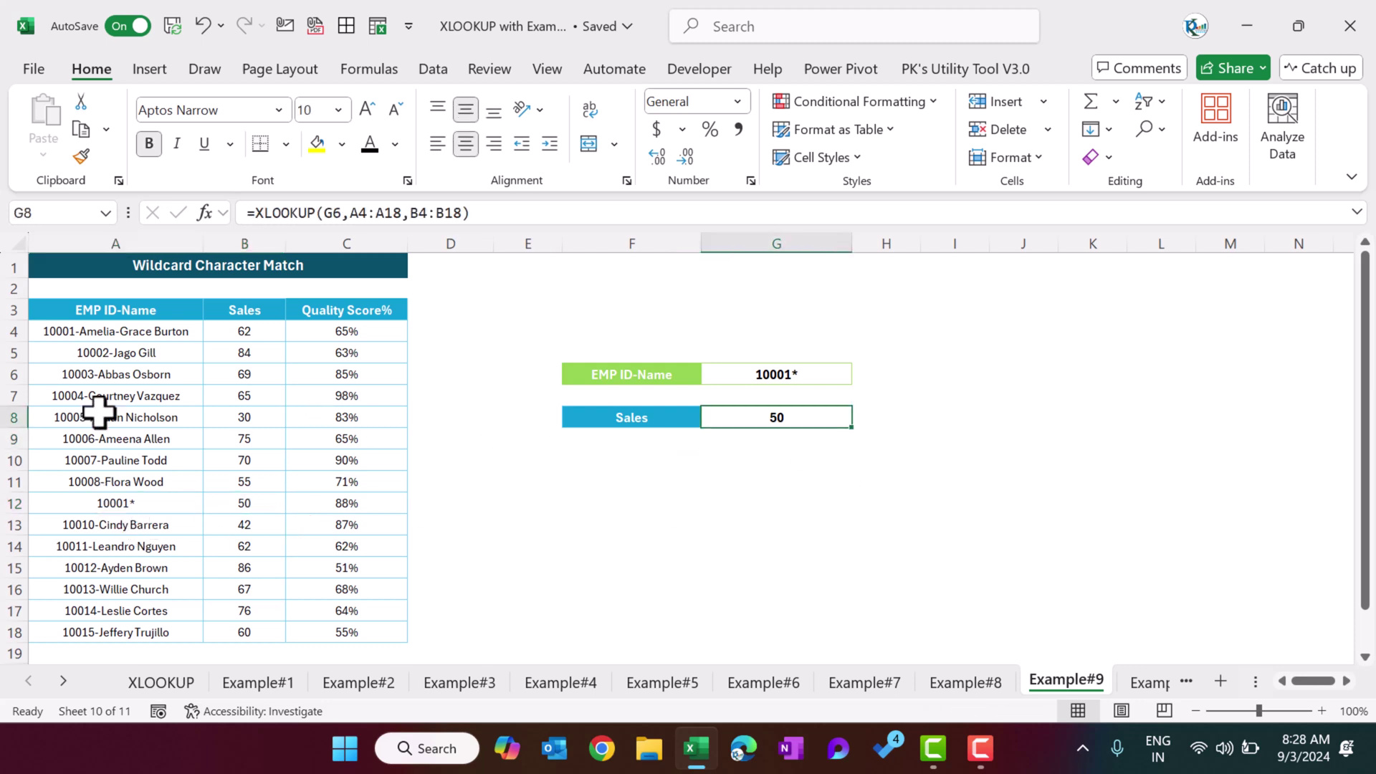
left_click_drag(114, 326, 252, 325)
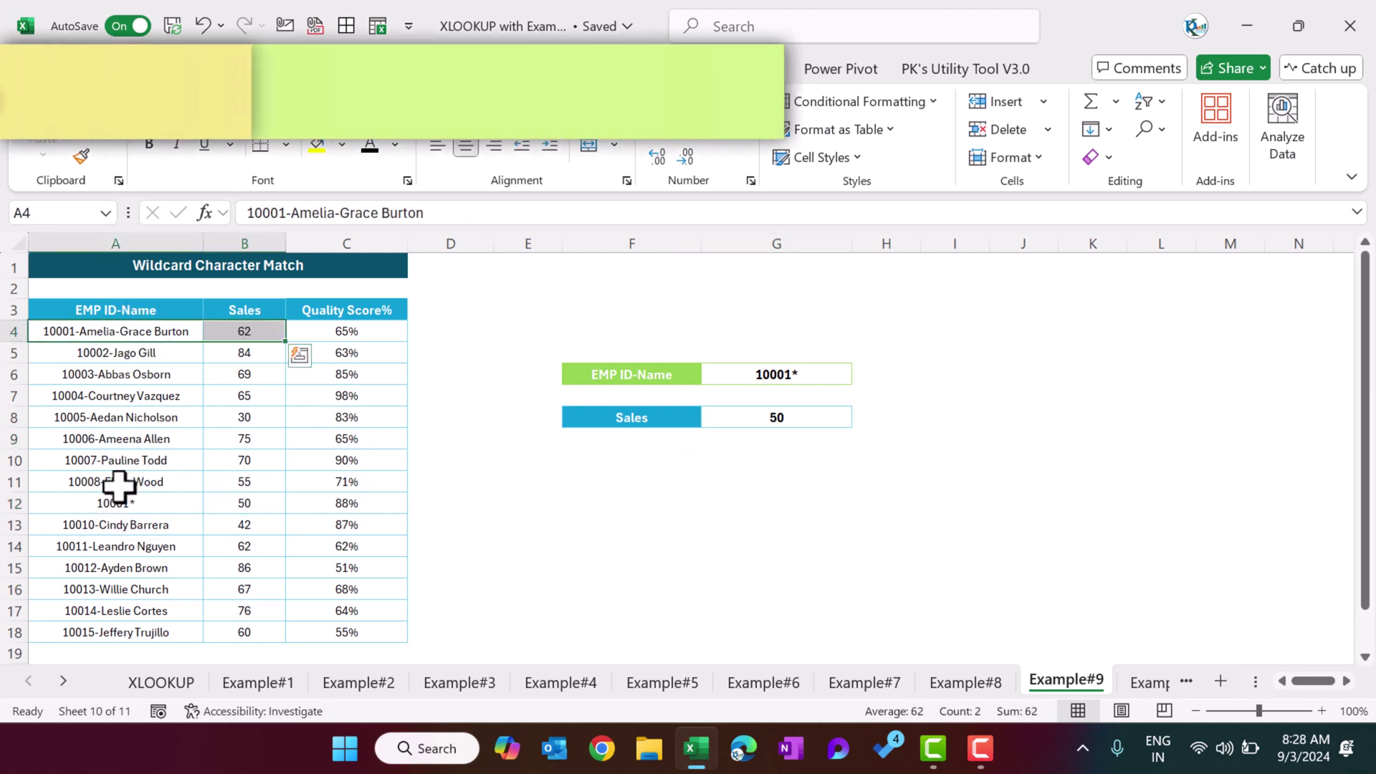
left_click_drag(126, 503, 234, 501)
Change G8 to =XLOOKUP(G6,A4:A18,B4:B18,,2) with wildcard match mode 2, returning 62.
left_click(765, 412)
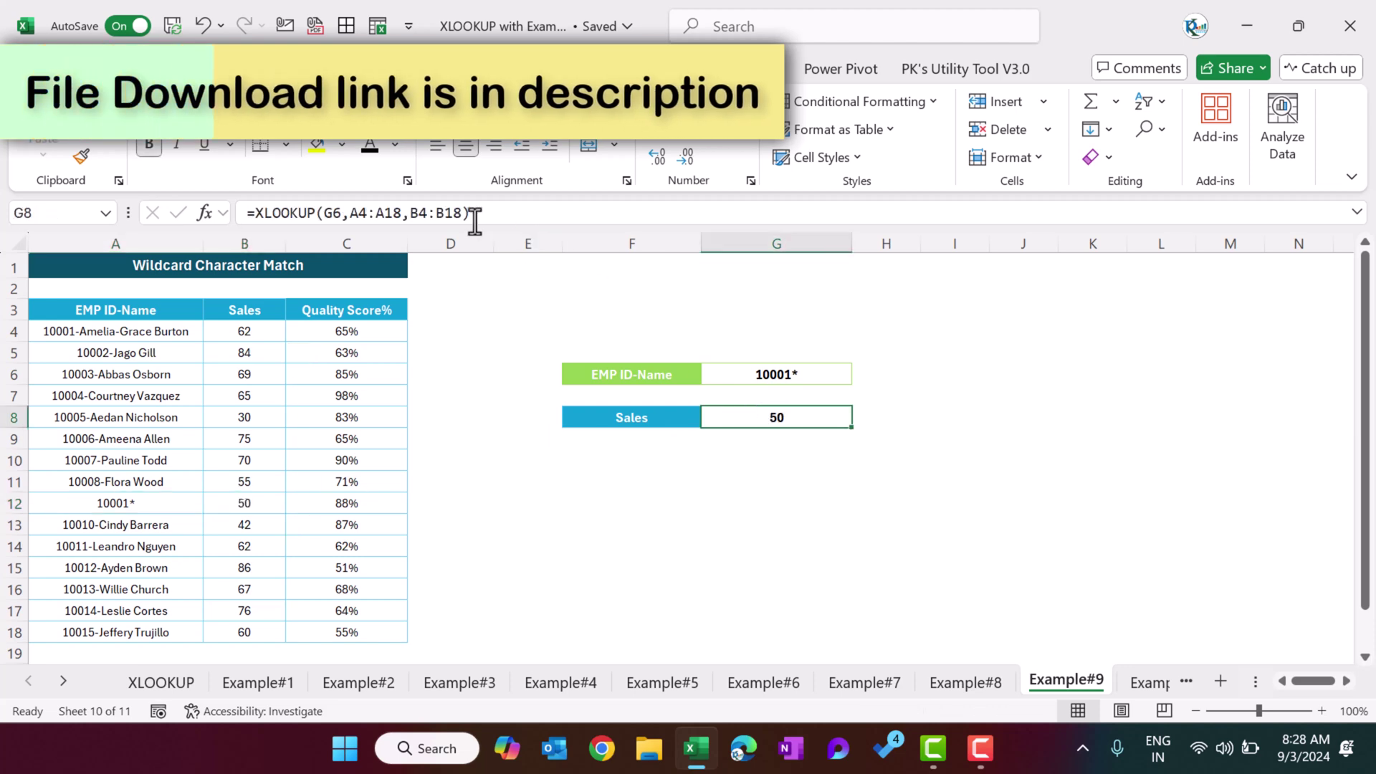
left_click(463, 213)
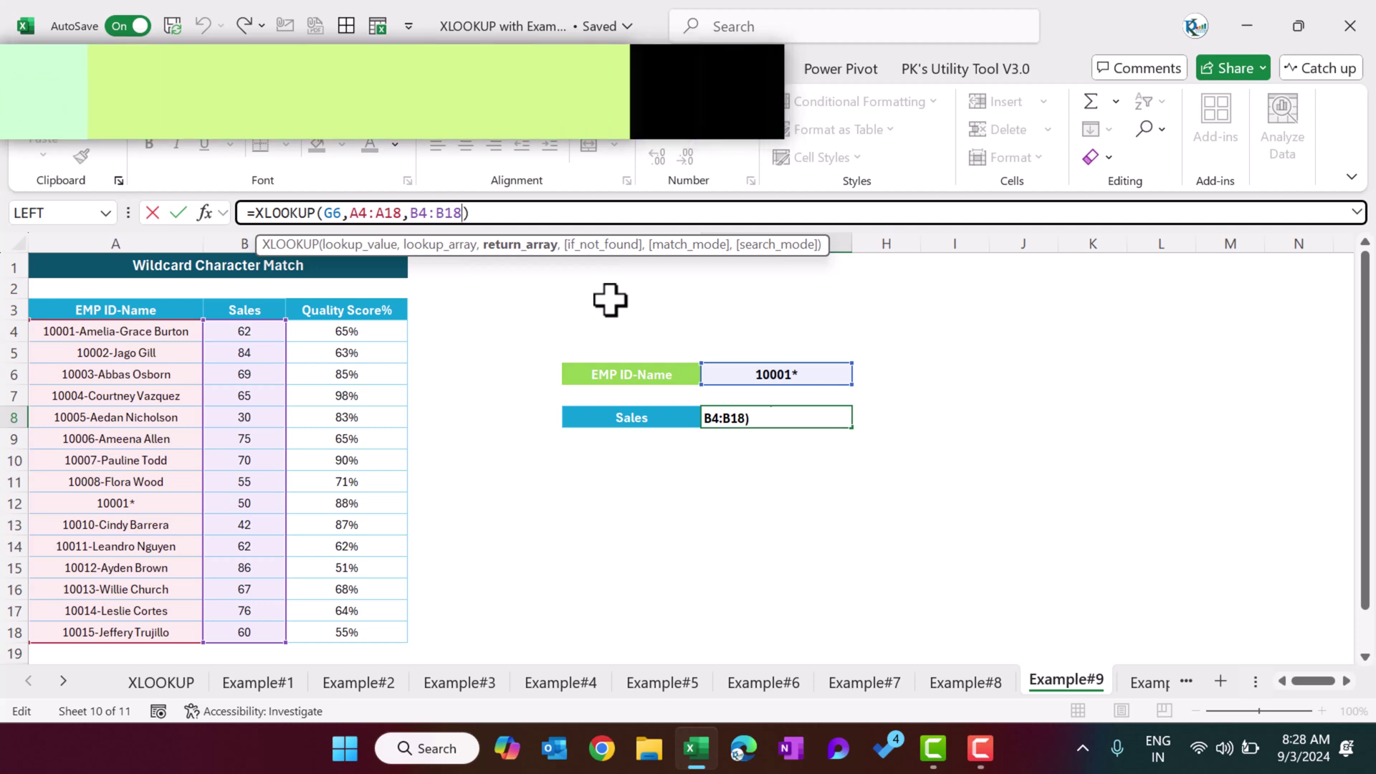
type(",")
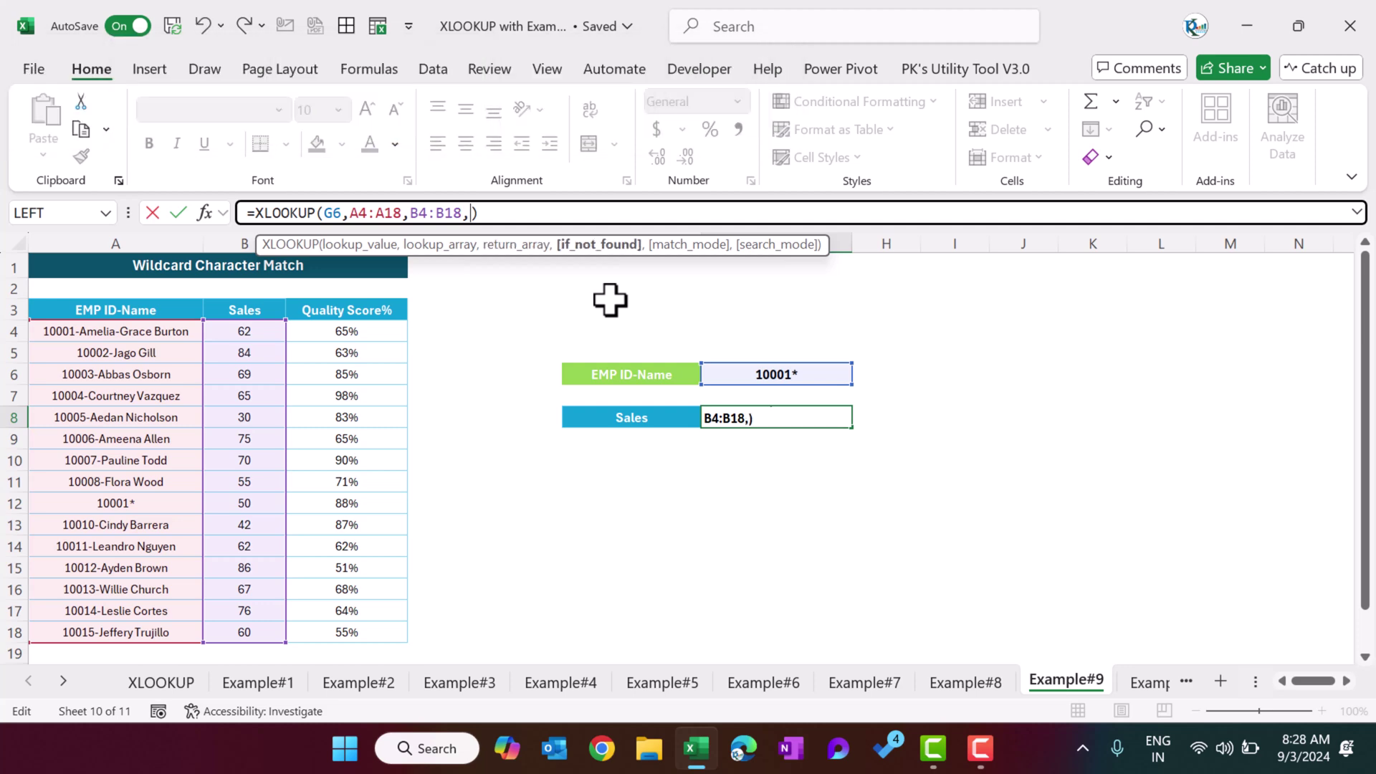
type(",")
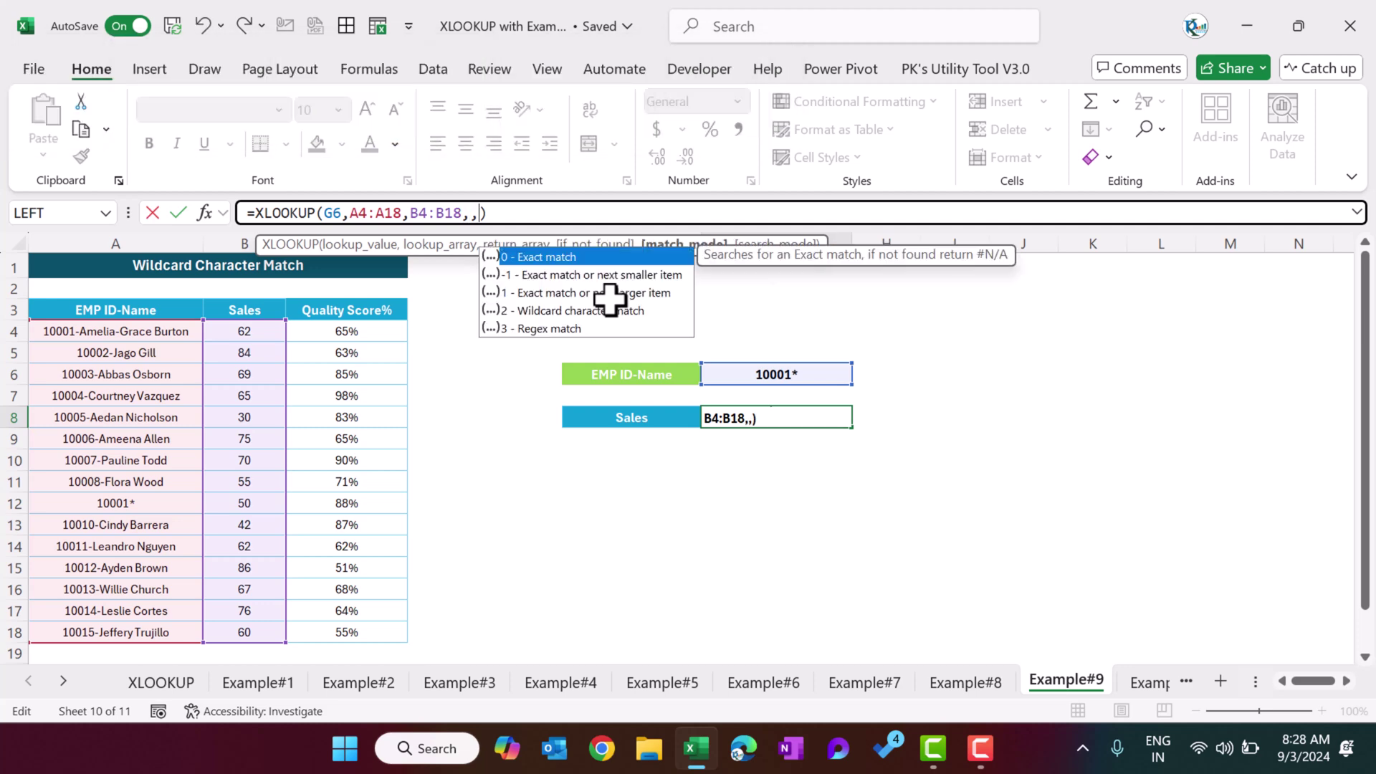
key("Down")
key("Down")
key("Down")
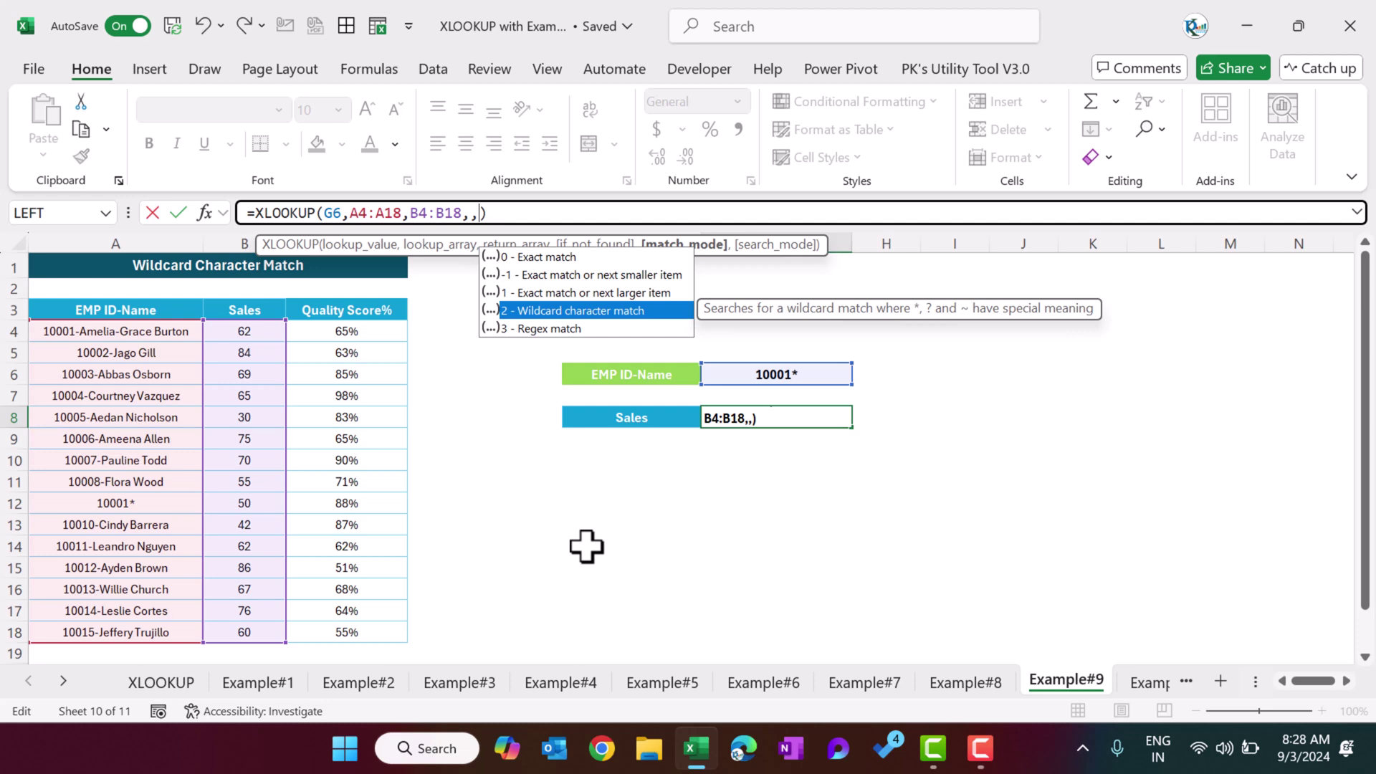
type("2")
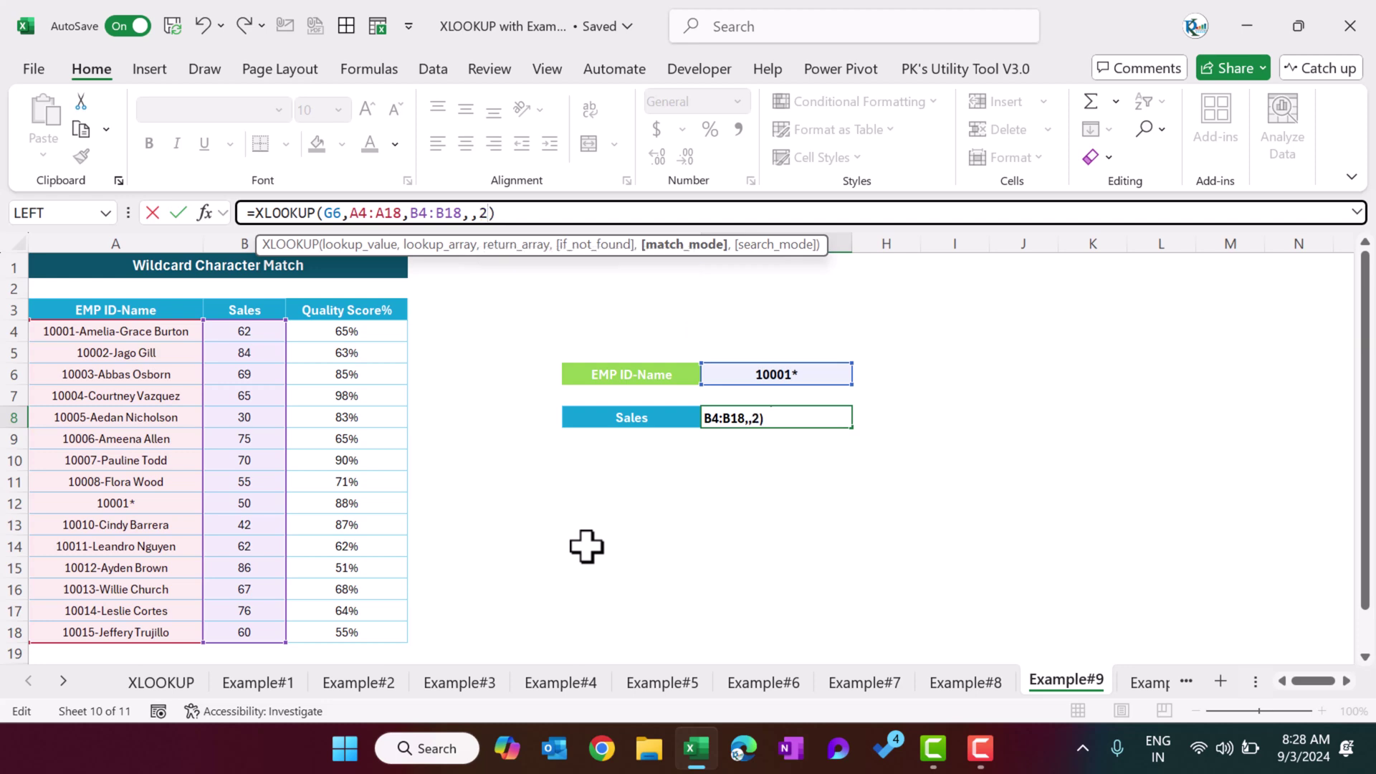
key("Return")
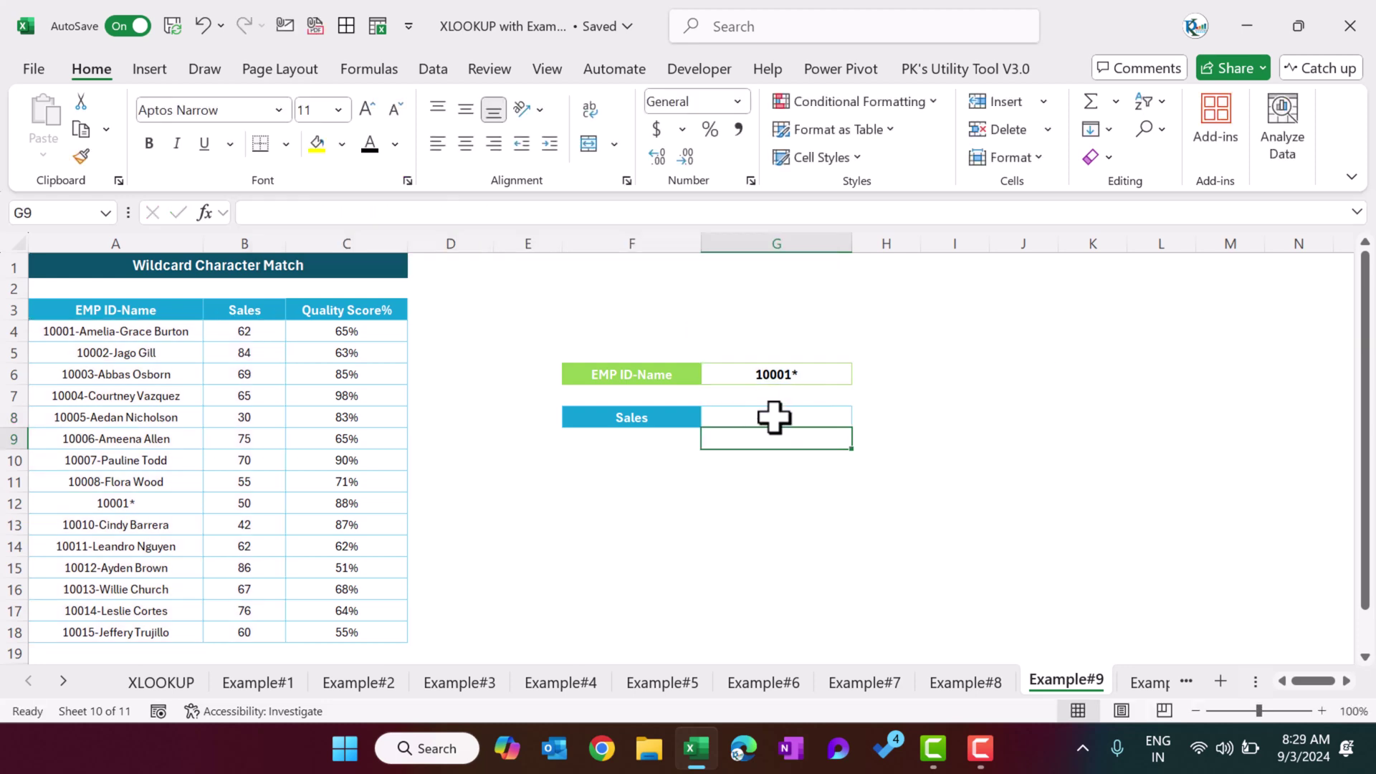
Test removing the match mode argument from G8, then undo to restore wildcard mode 2.
left_click(777, 416)
left_click_drag(122, 332, 247, 332)
left_click(792, 416)
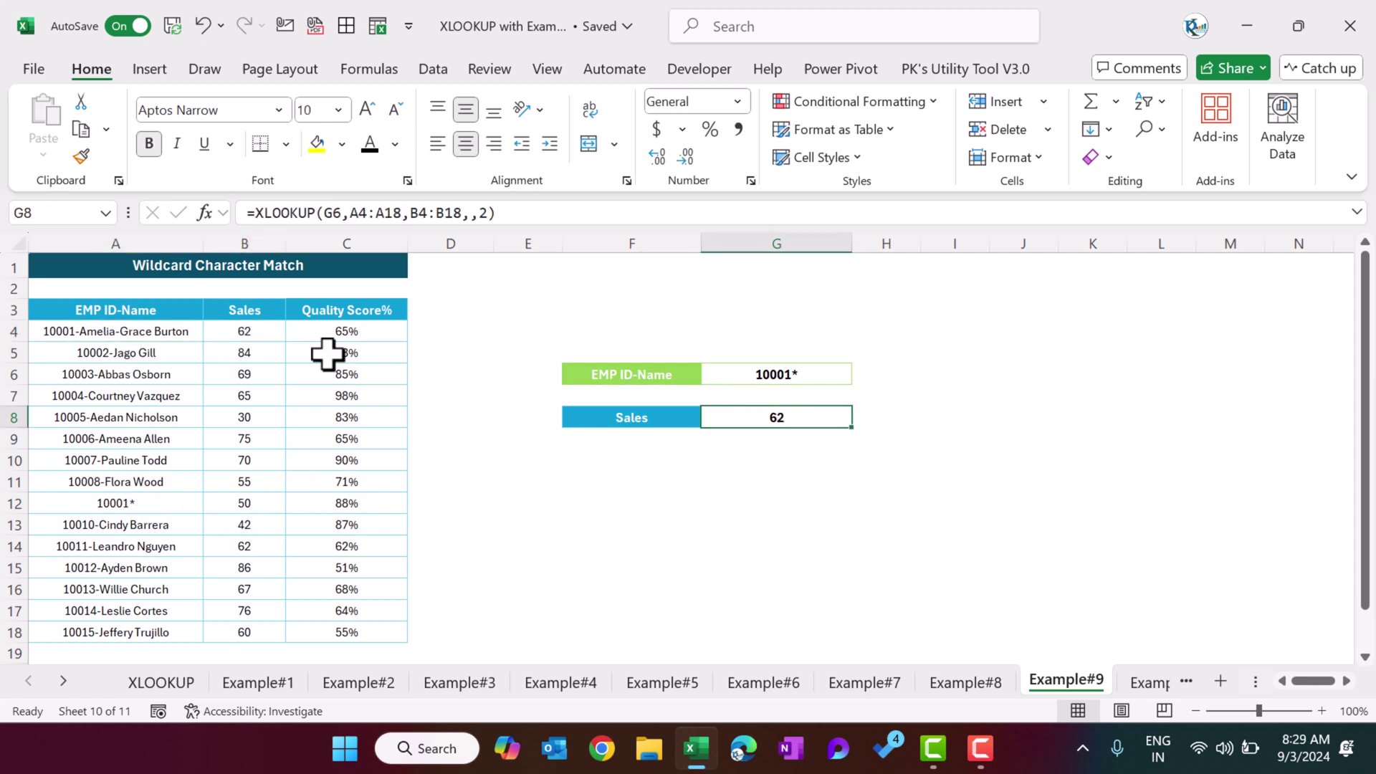
left_click_drag(482, 212, 468, 215)
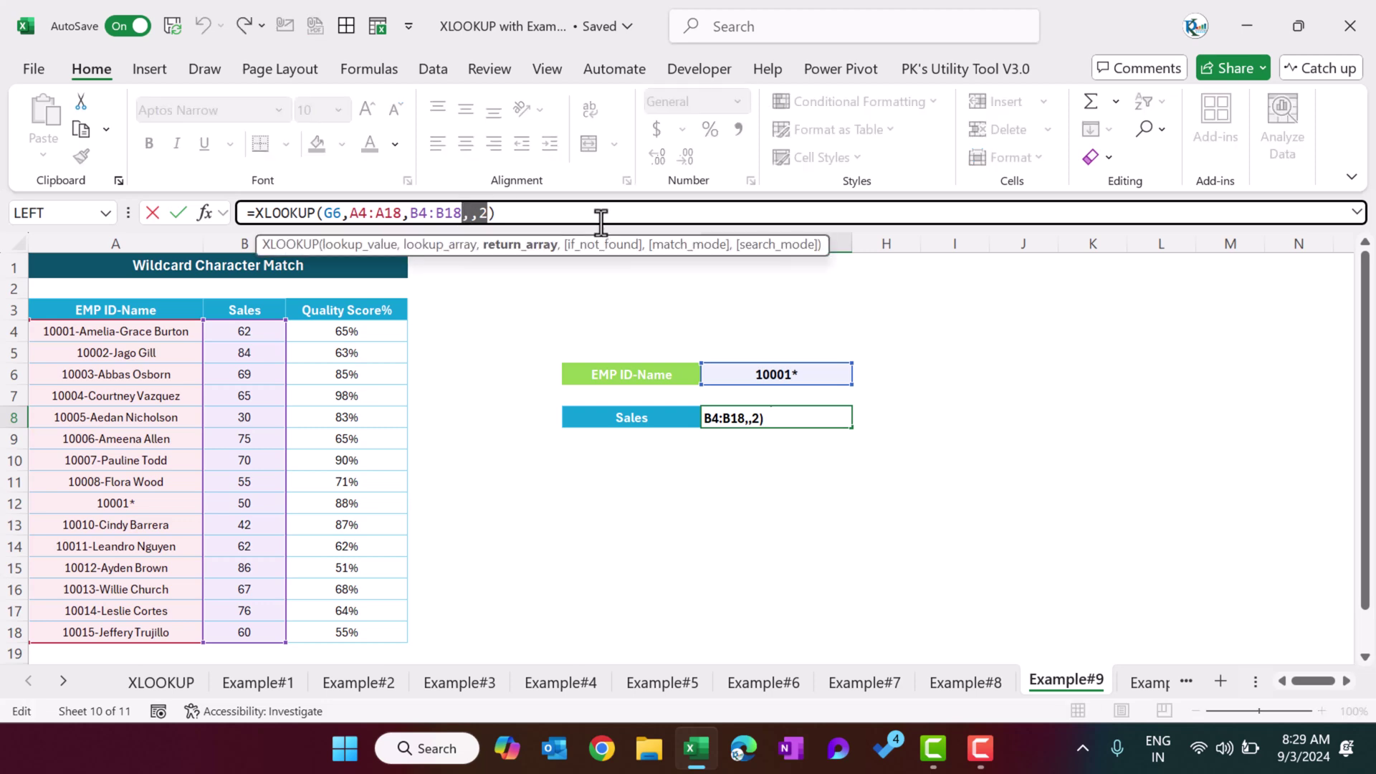
key("BackSpace")
key("Return")
key("Up")
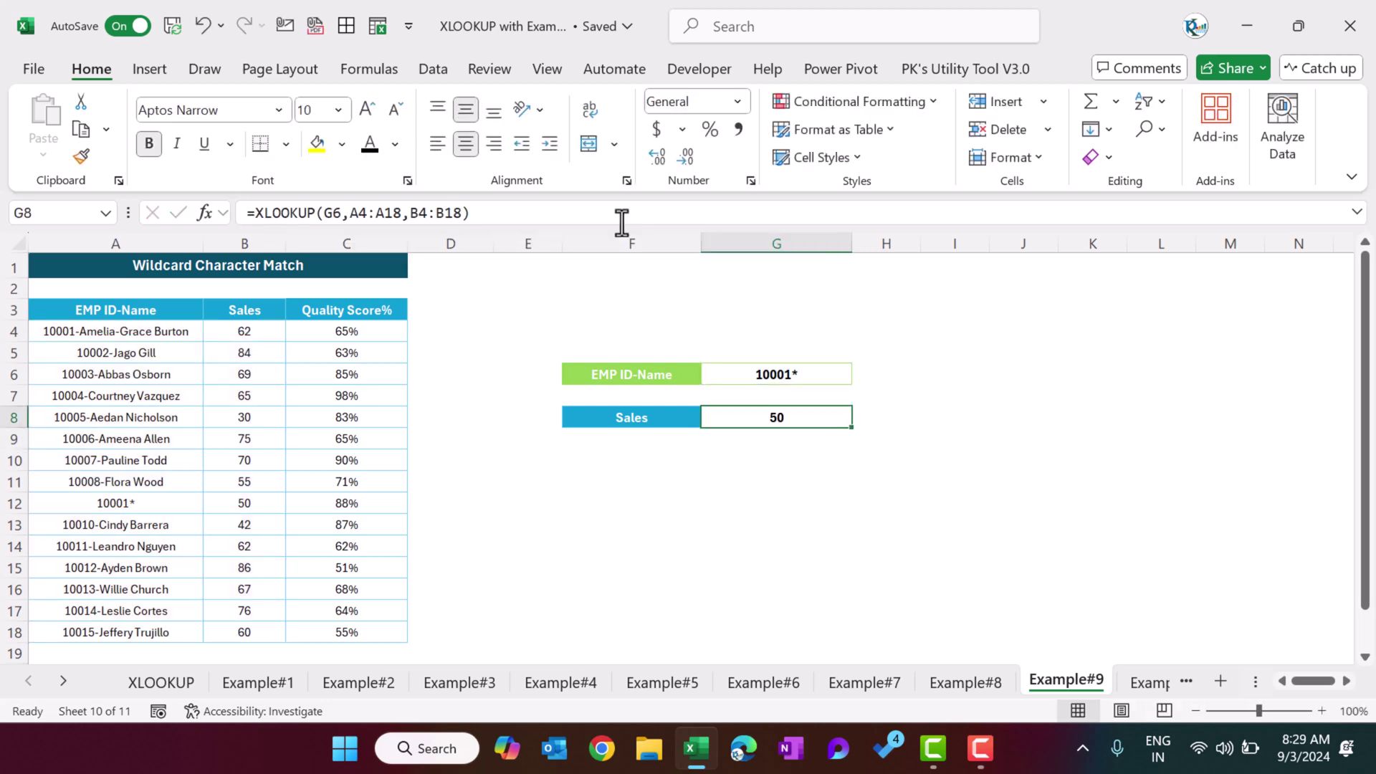
key("ctrl+z")
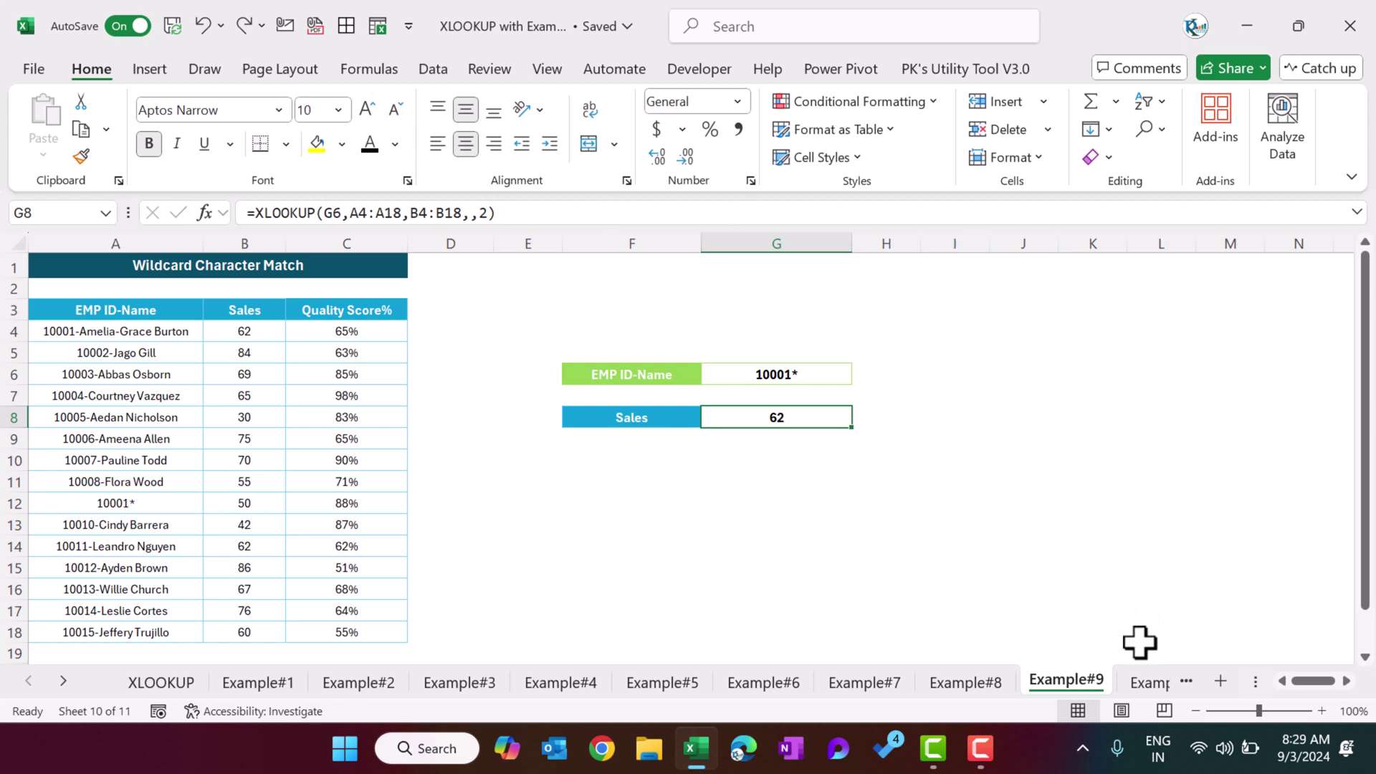
Switch to the Example#10 Regex Match sheet and look over the names and the row 6 lookup cells.
left_click(1146, 682)
left_click(674, 568)
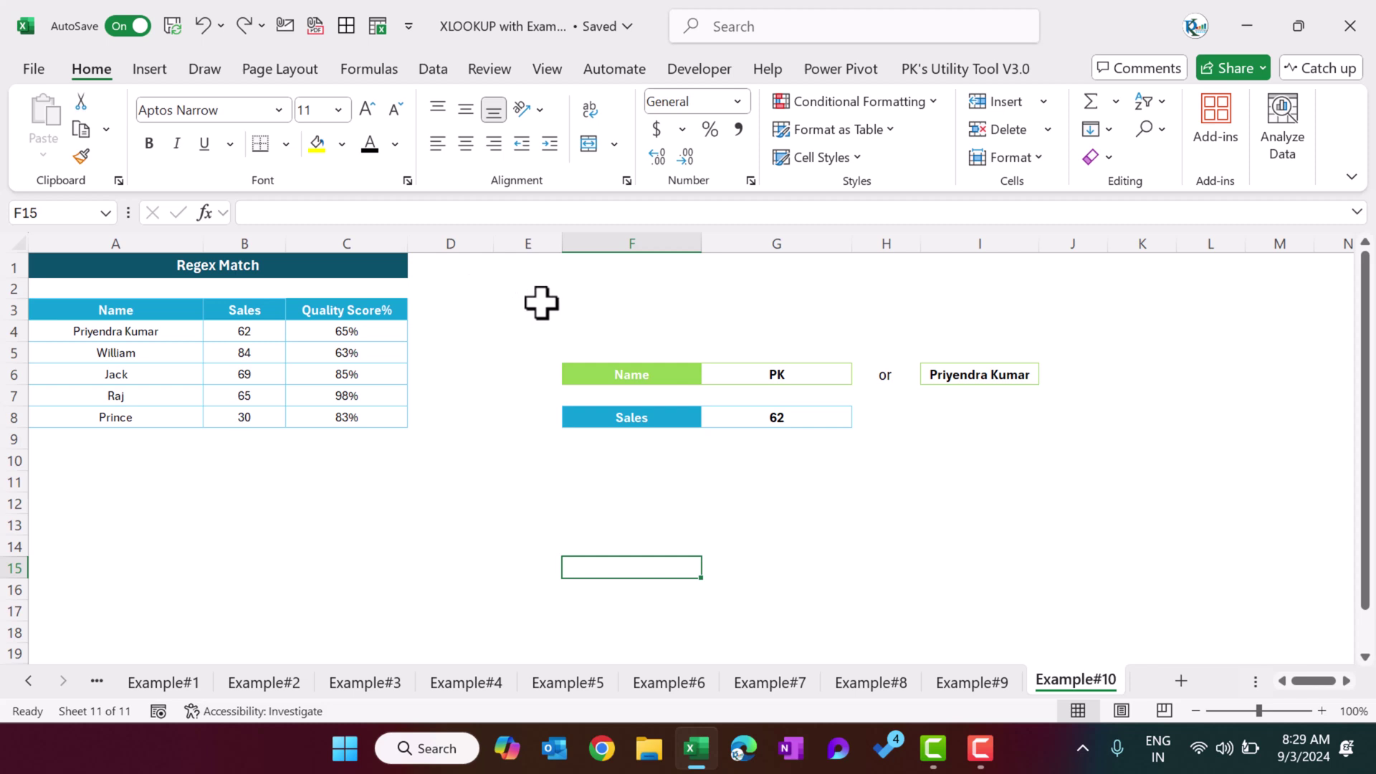
left_click(143, 331)
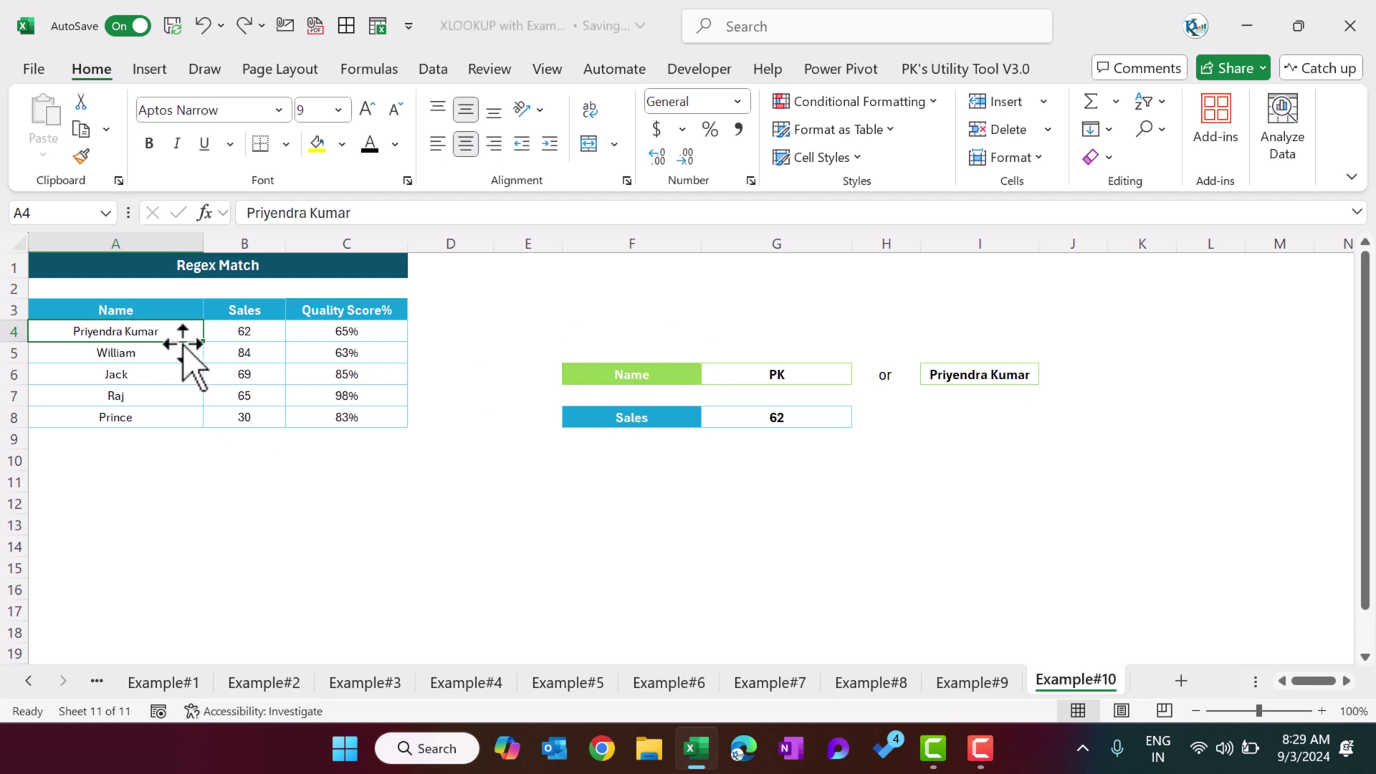
left_click_drag(804, 372, 1073, 373)
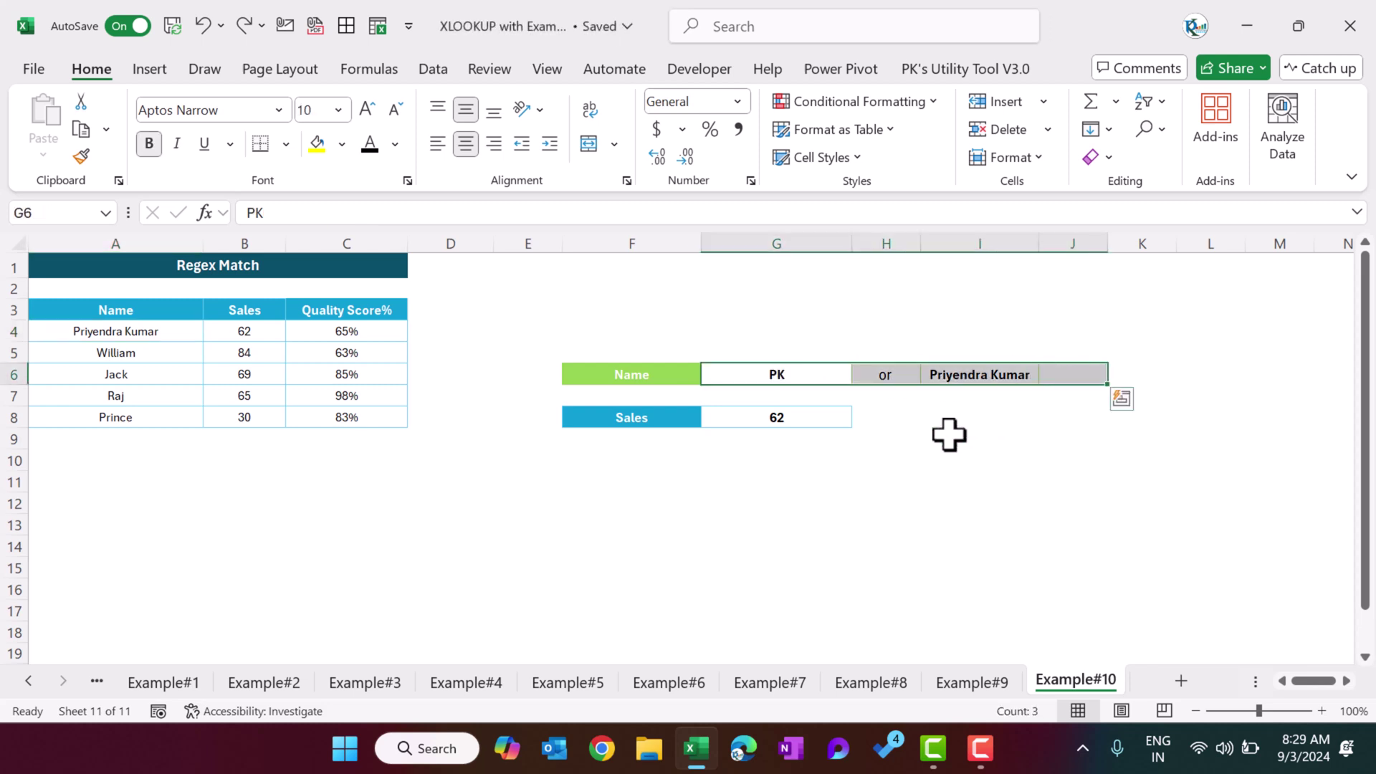
Set A4 to the initials and change B4's sales to 80, then to 76.
left_click(195, 329)
type("PK")
key("Return")
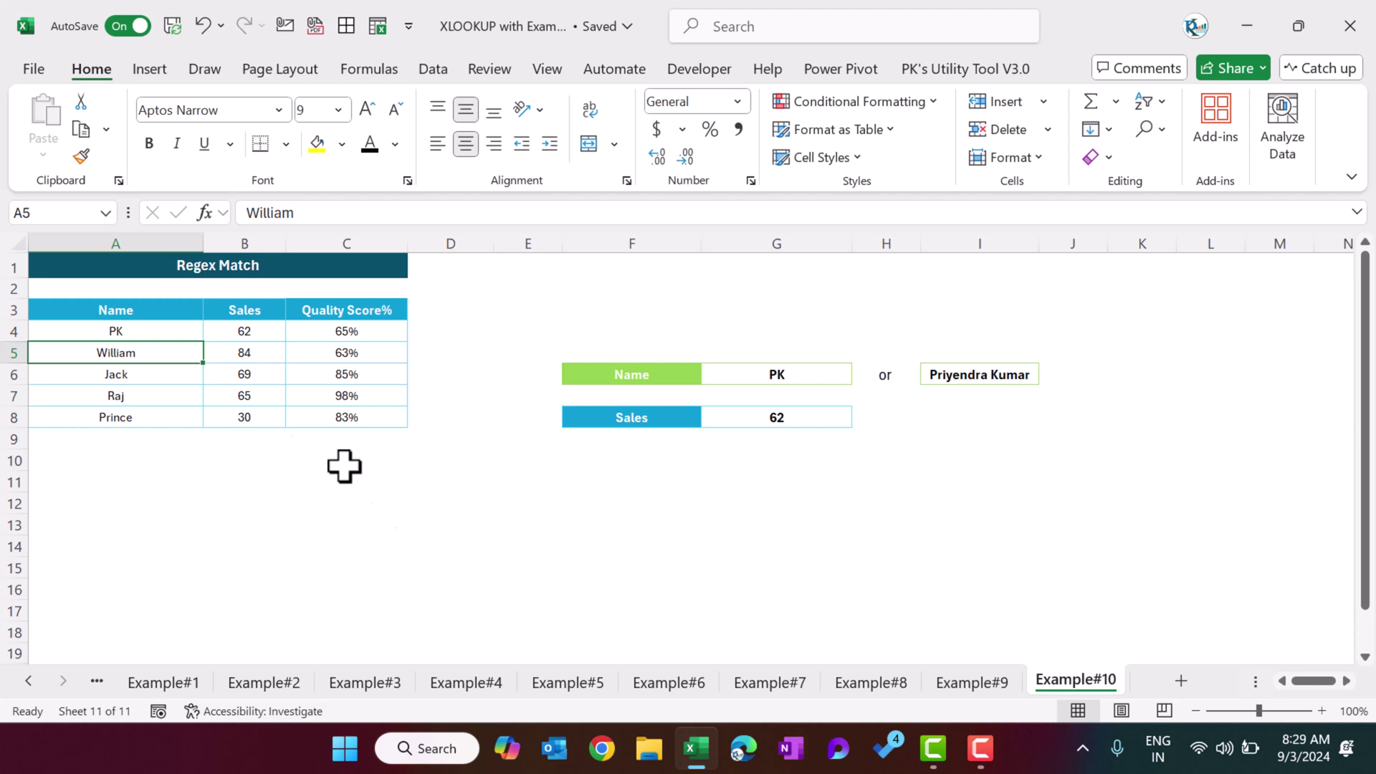
left_click(264, 330)
type("80")
key("Return")
left_click(55, 323)
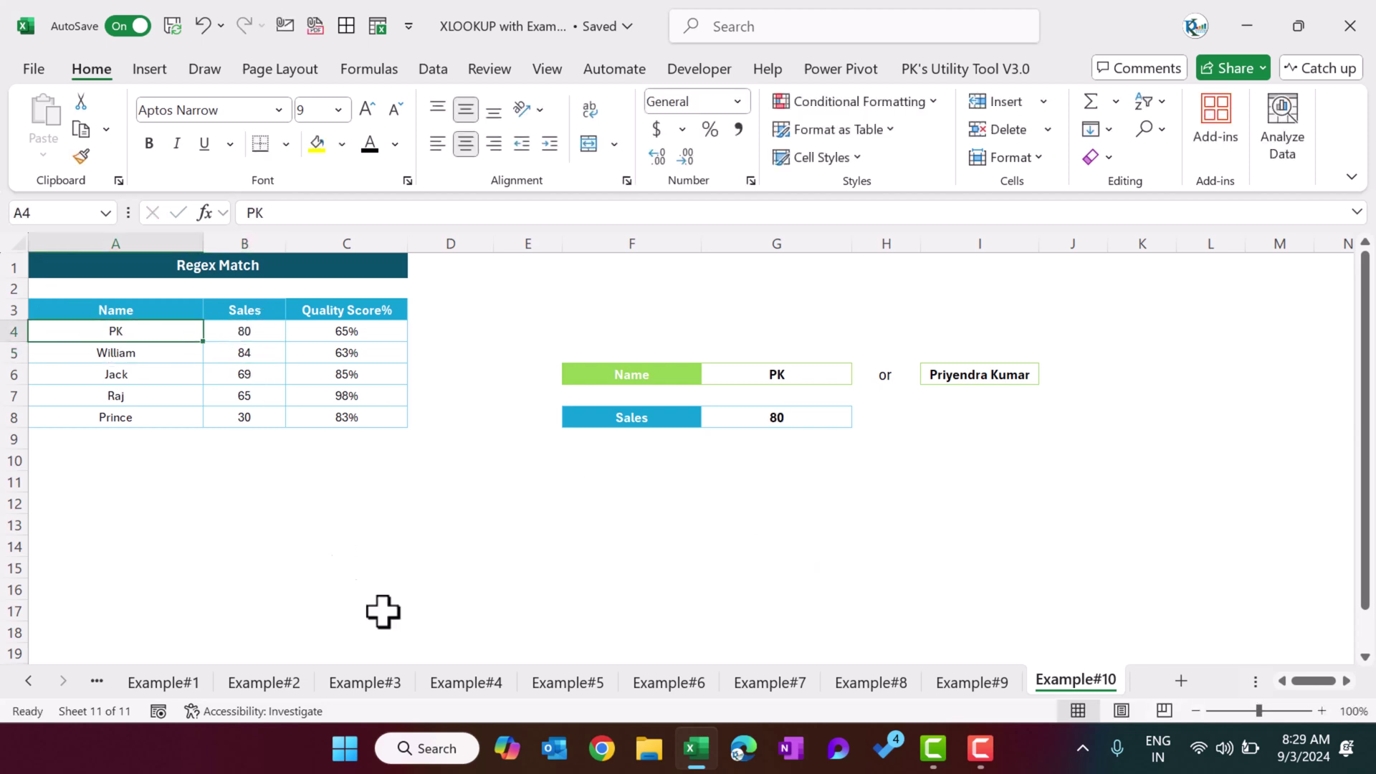
left_click(266, 328)
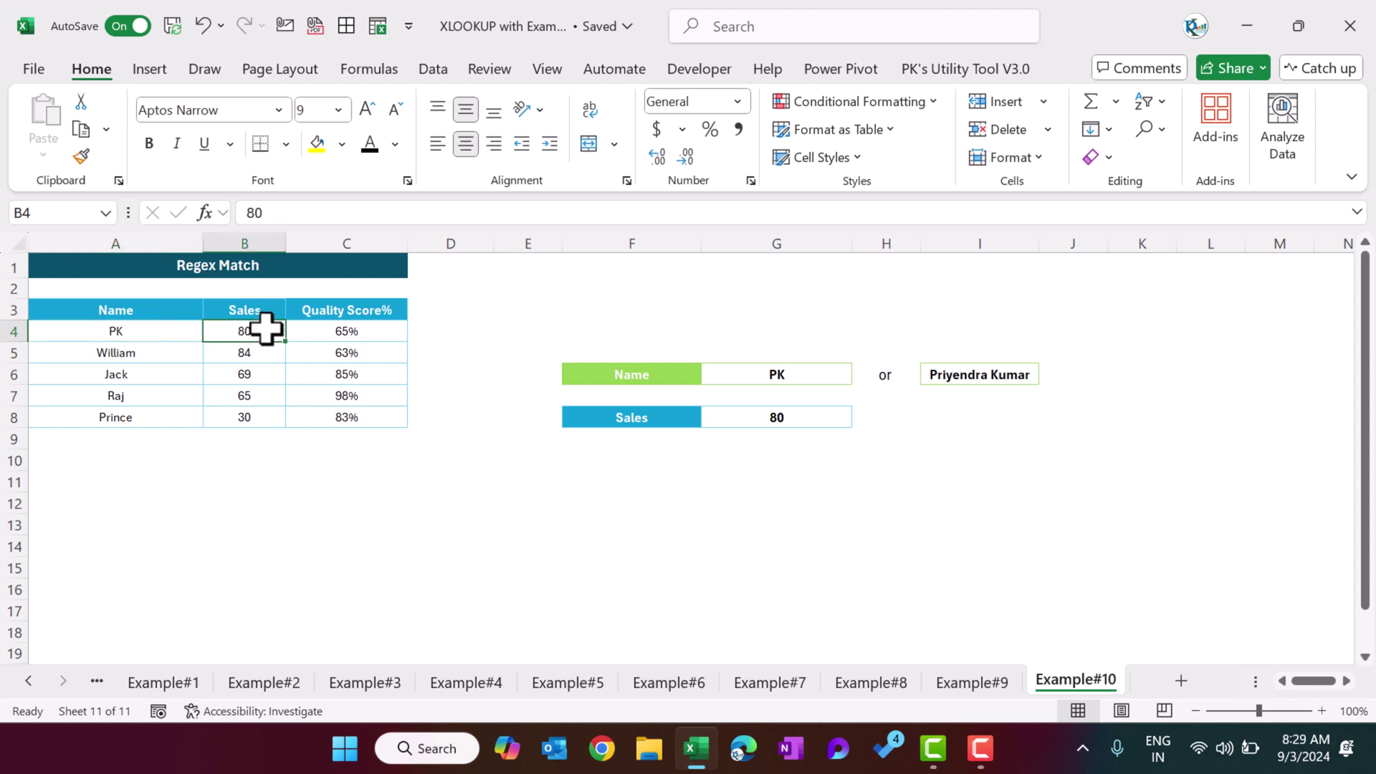
type("76")
key("Return")
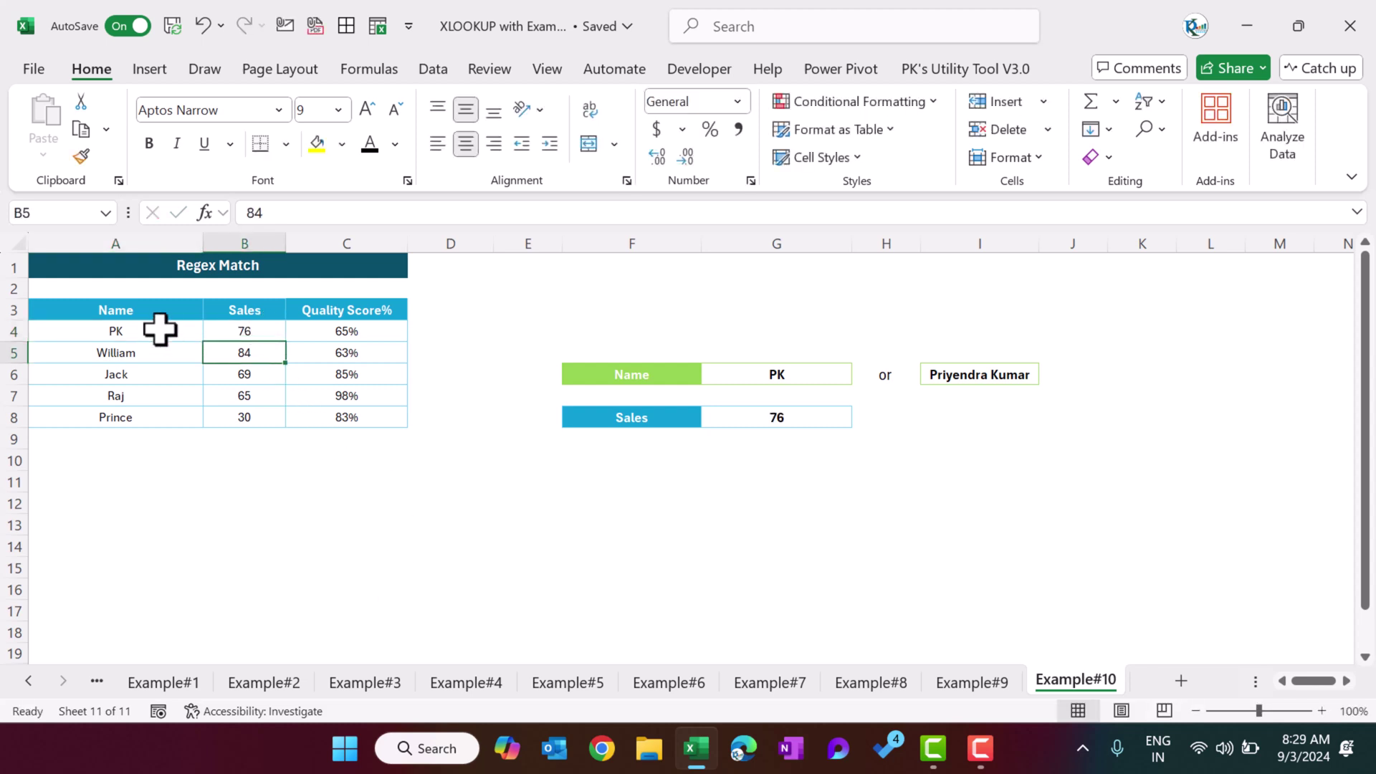
Replace A4's initials with the person's full name, then move to Sales cell G8.
left_click(160, 332)
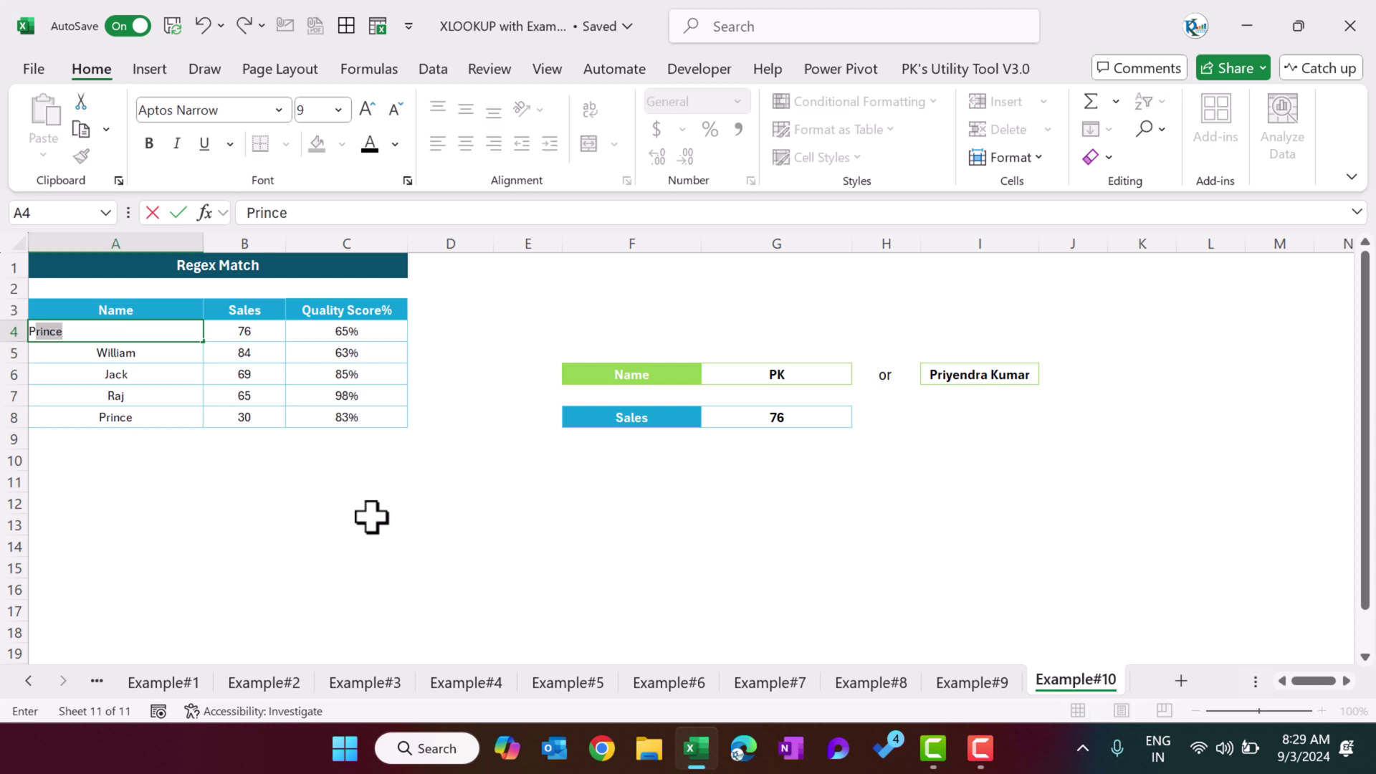
key("Return")
left_click(183, 332)
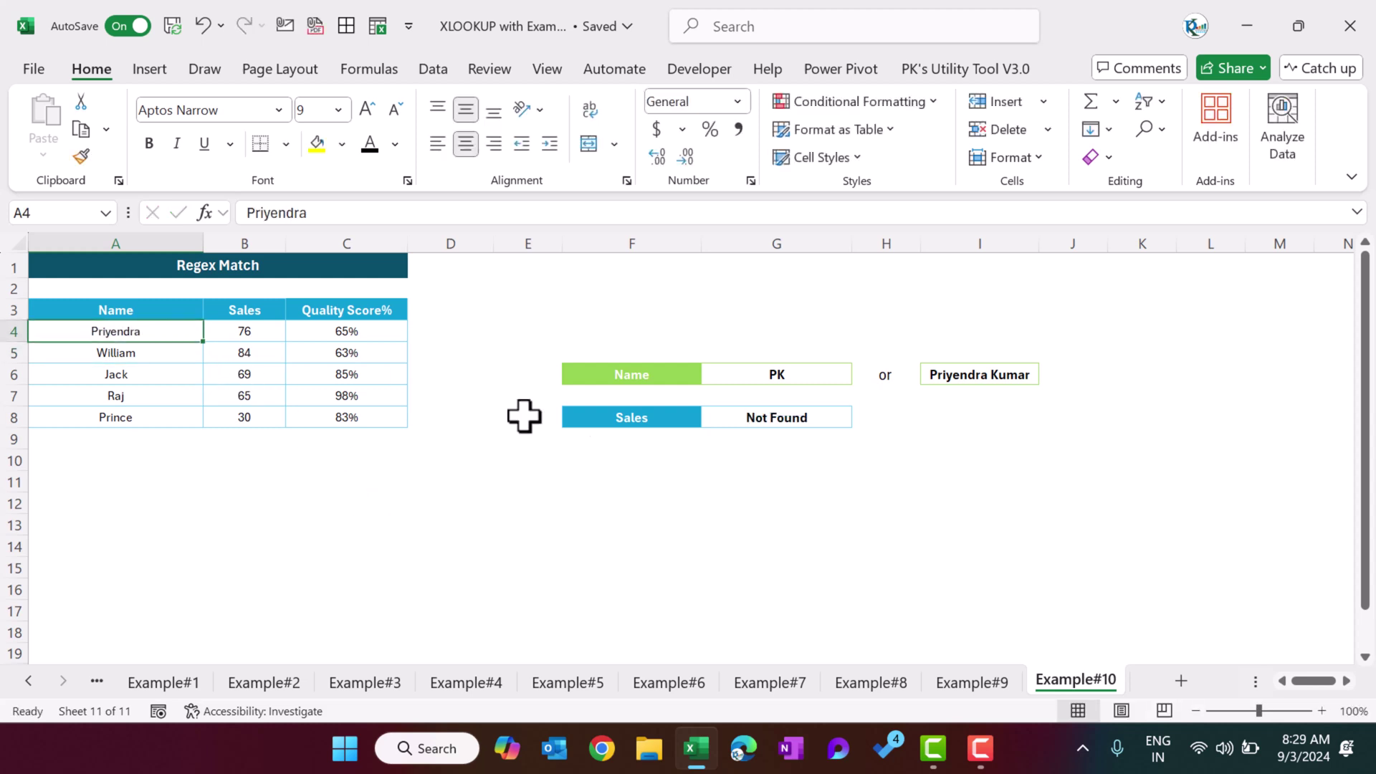
left_click(398, 212)
key("Return")
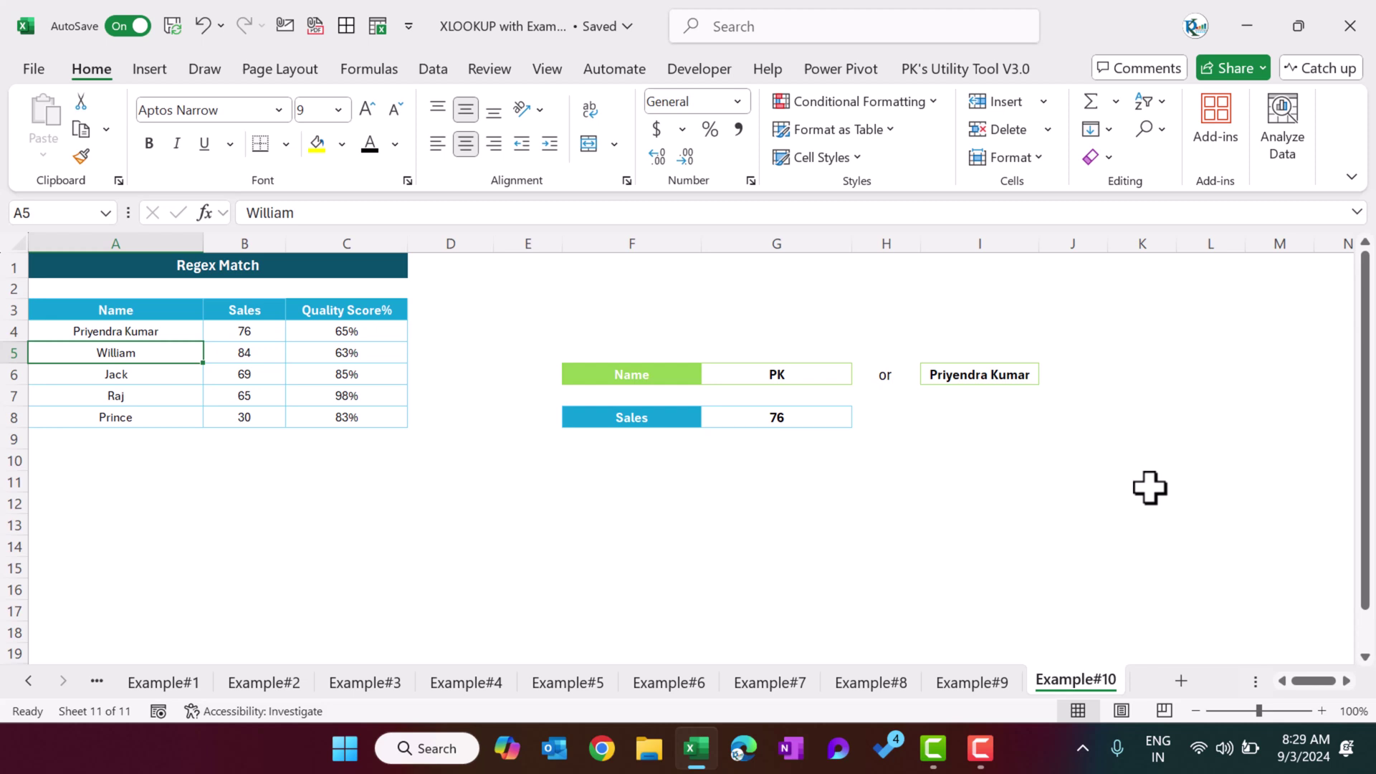
left_click(817, 478)
key("Up")
key("Up")
key("Up")
Clear G8 and start an XLOOKUP on G6&"|"&I6 over names A4:A8, returning sales B4:B8.
key("Delete")
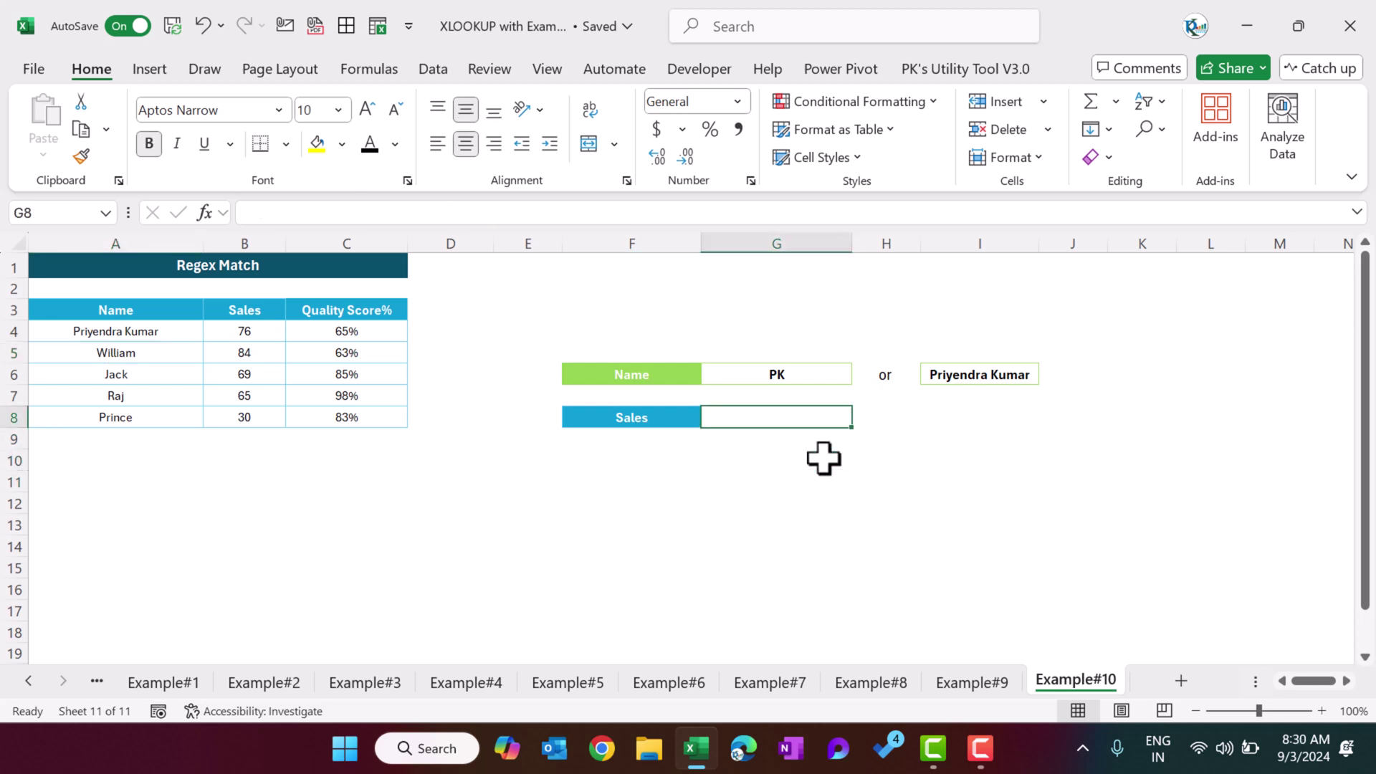
type("=xl")
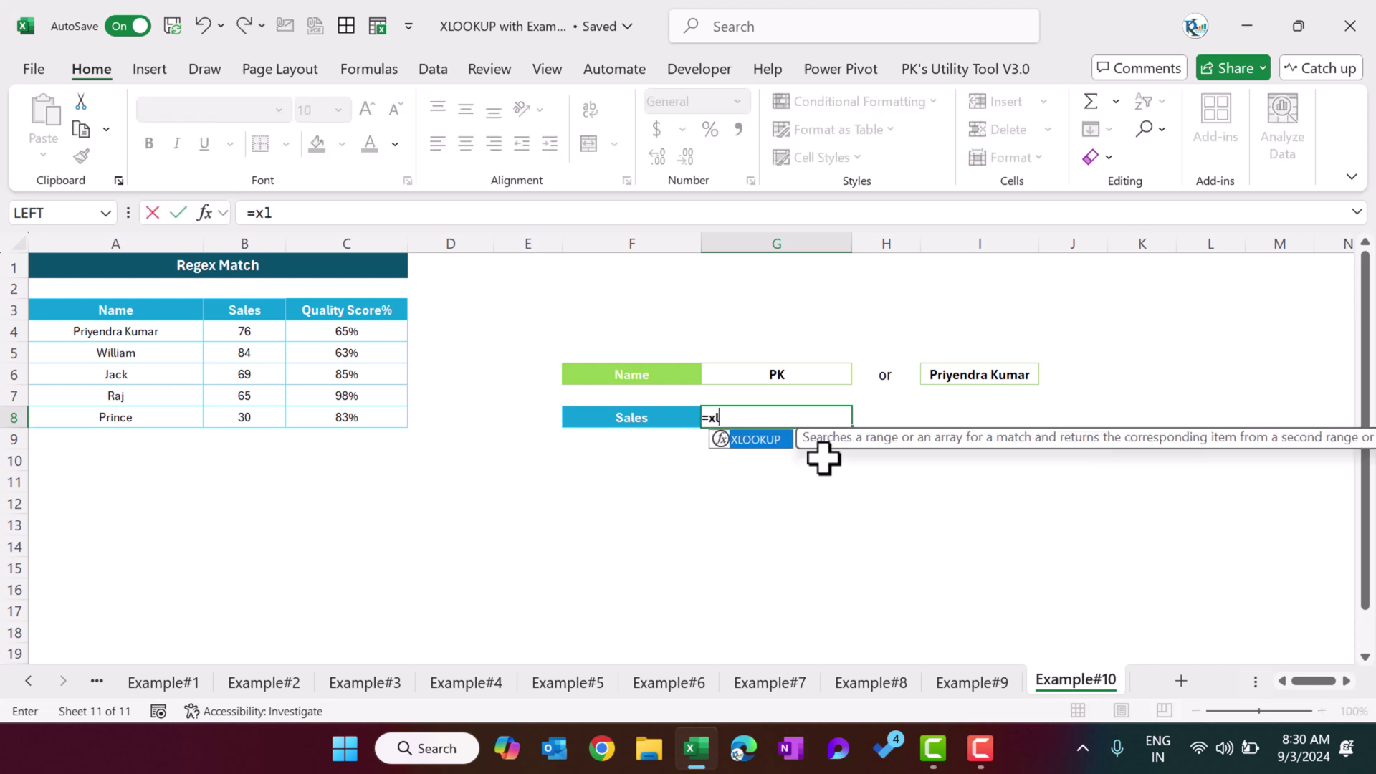
key("Tab")
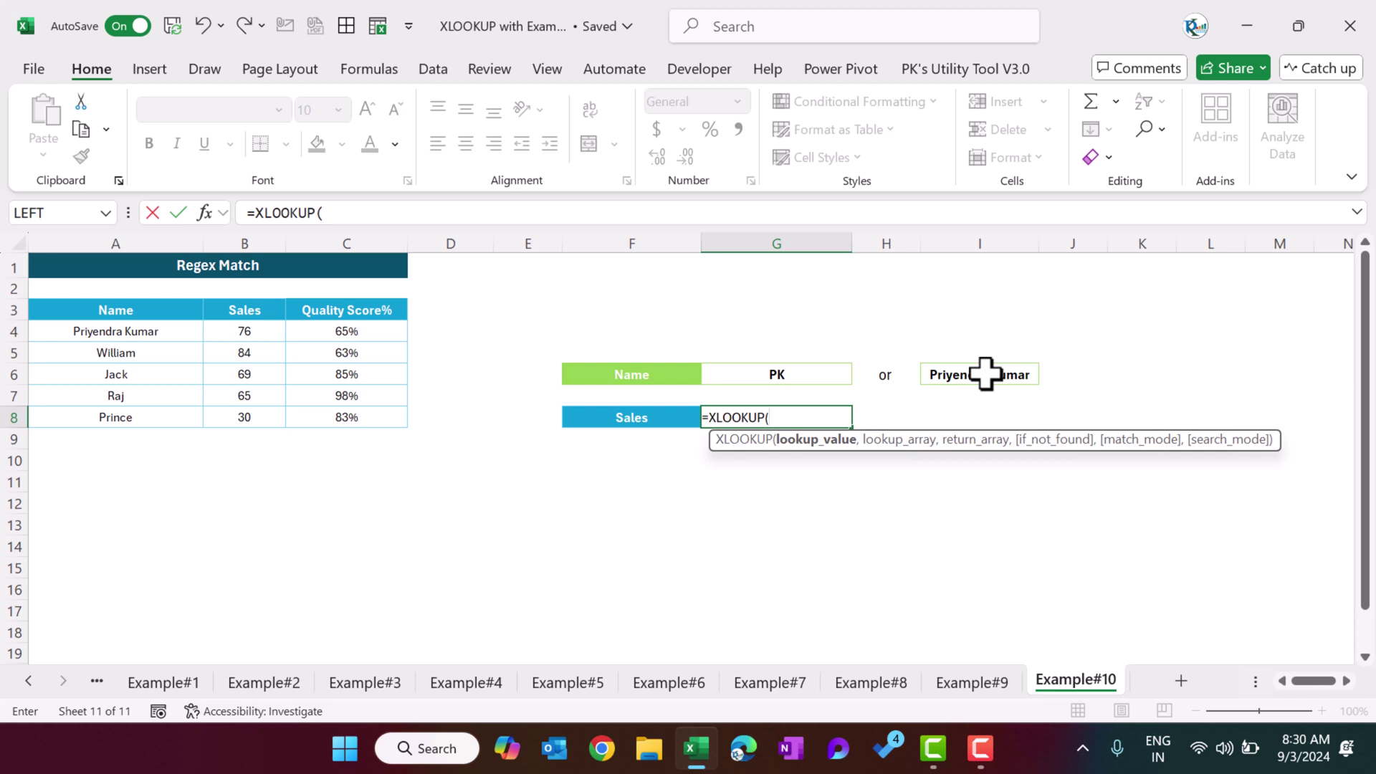
left_click(838, 373)
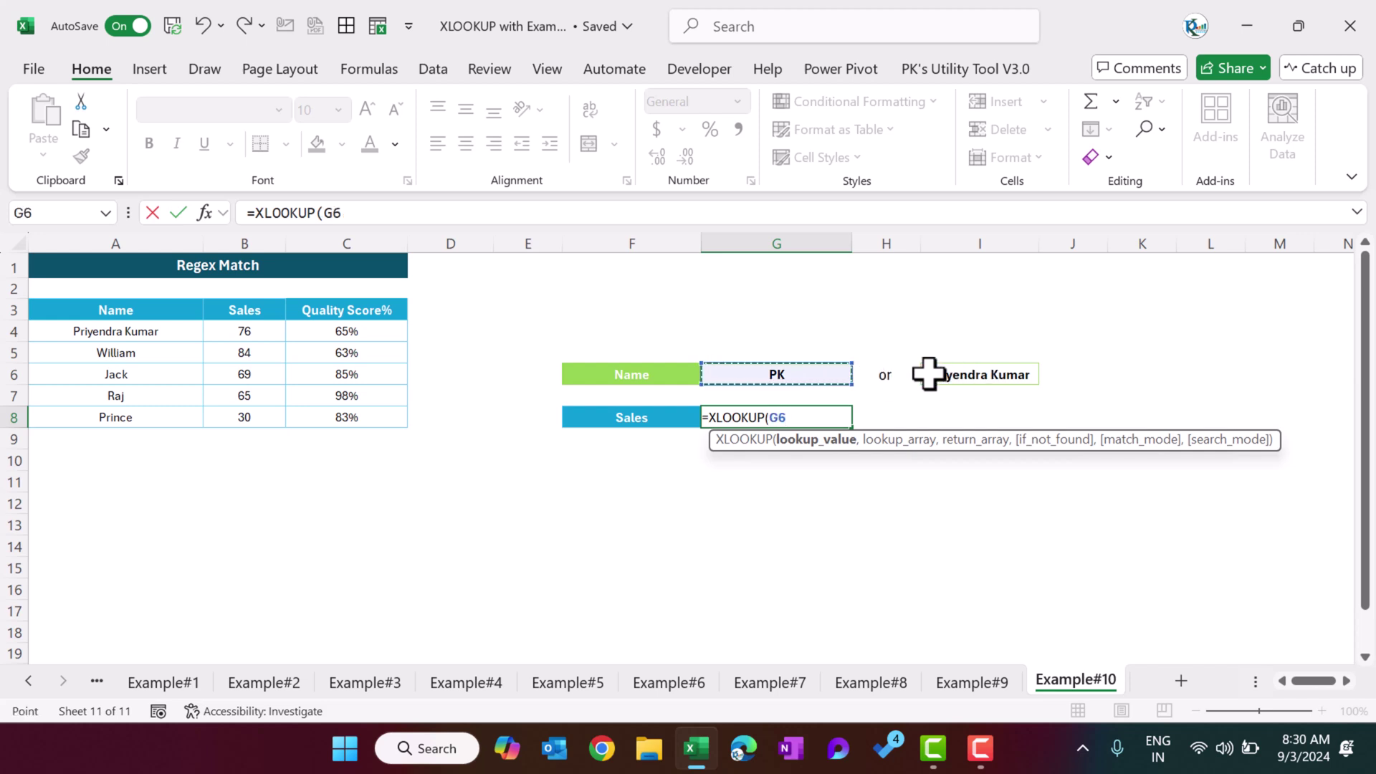
type("&\"|\"&")
left_click(946, 373)
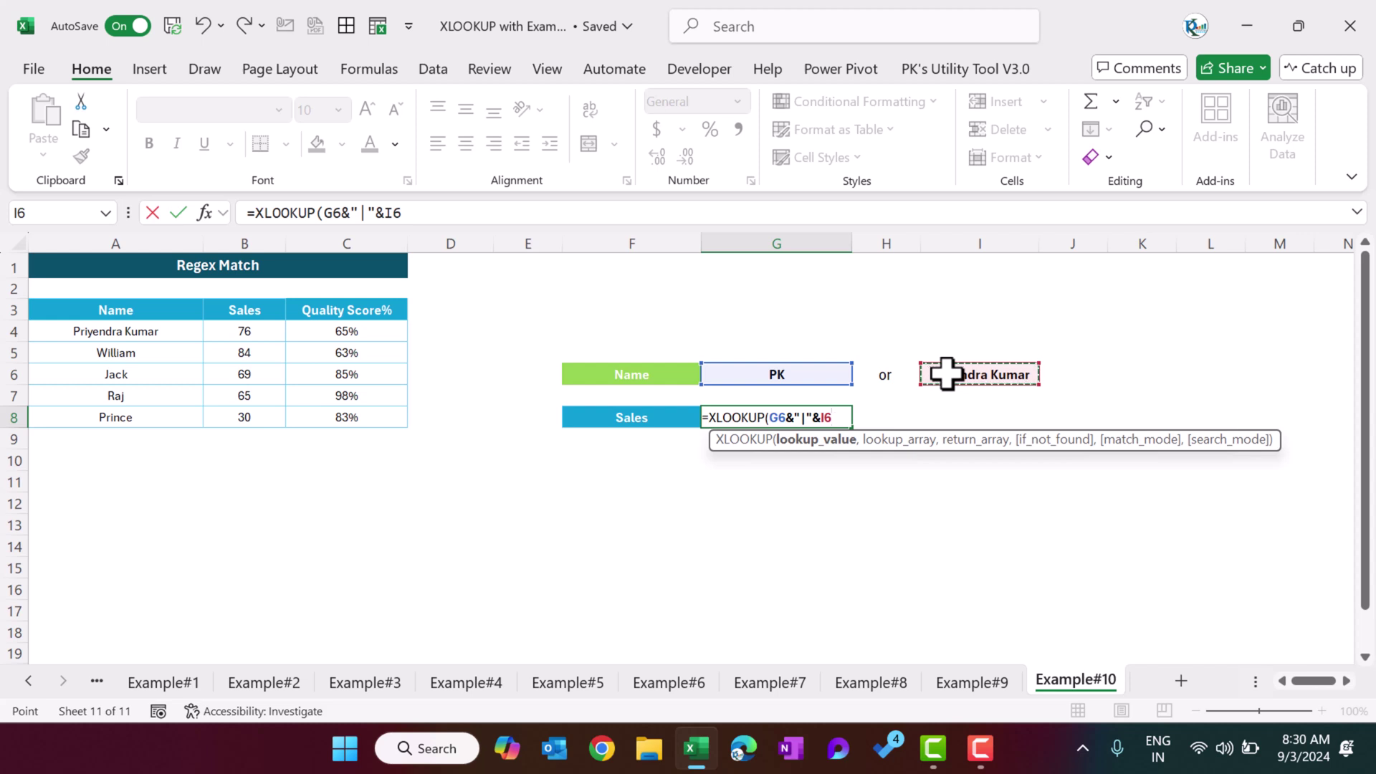
type(",")
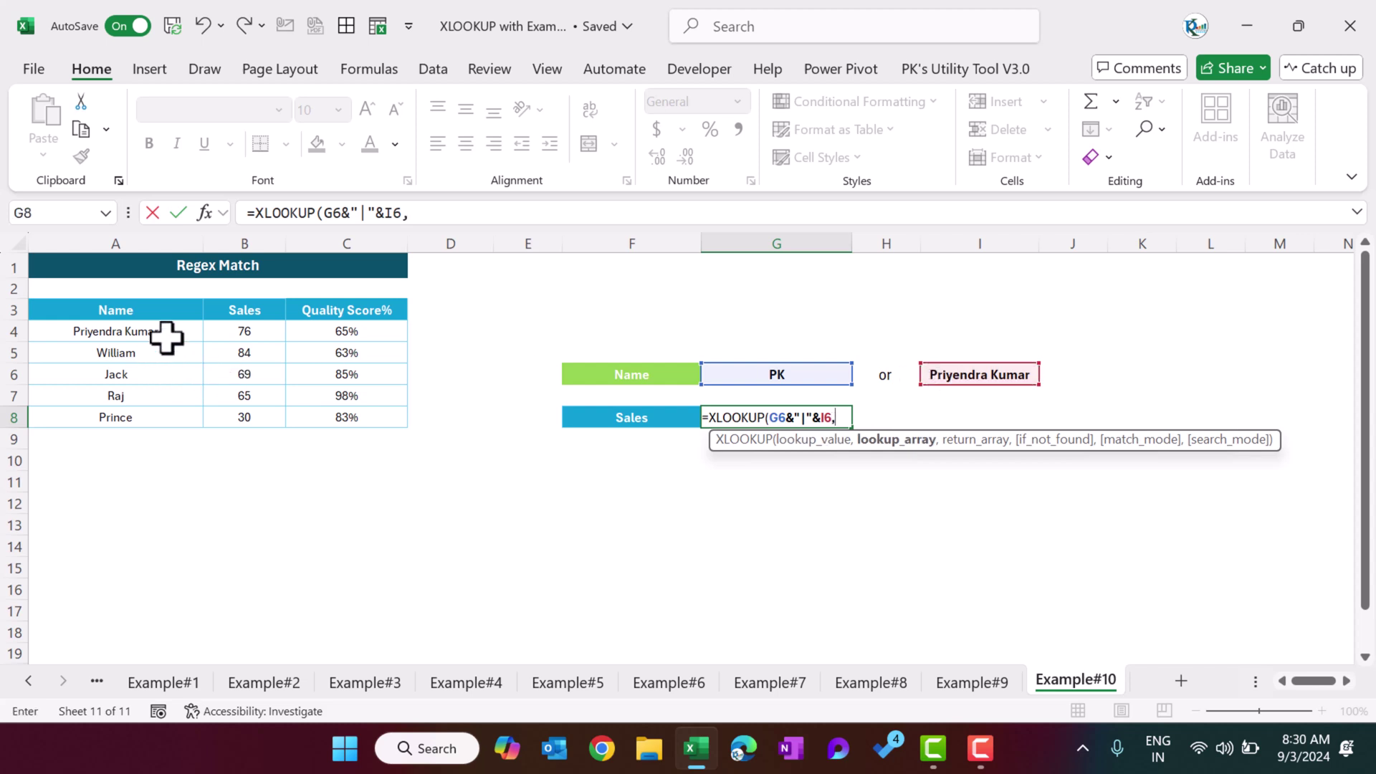
left_click_drag(164, 333, 164, 422)
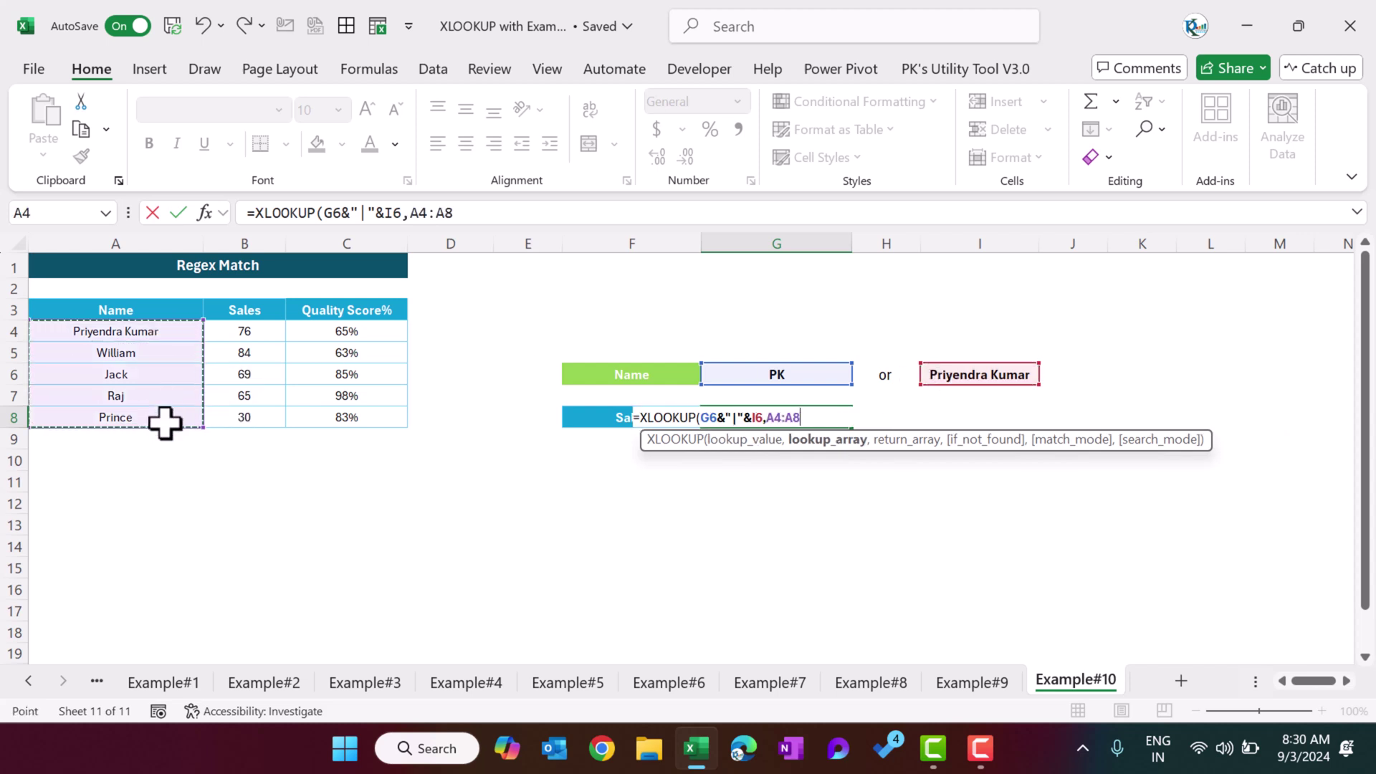
type(",")
left_click_drag(245, 331, 258, 410)
Add "Not Found" as the fallback and regex match mode 3, so G8 returns 76.
type(",\"Not Fopu")
key("BackSpace")
key("BackSpace")
type("und\",")
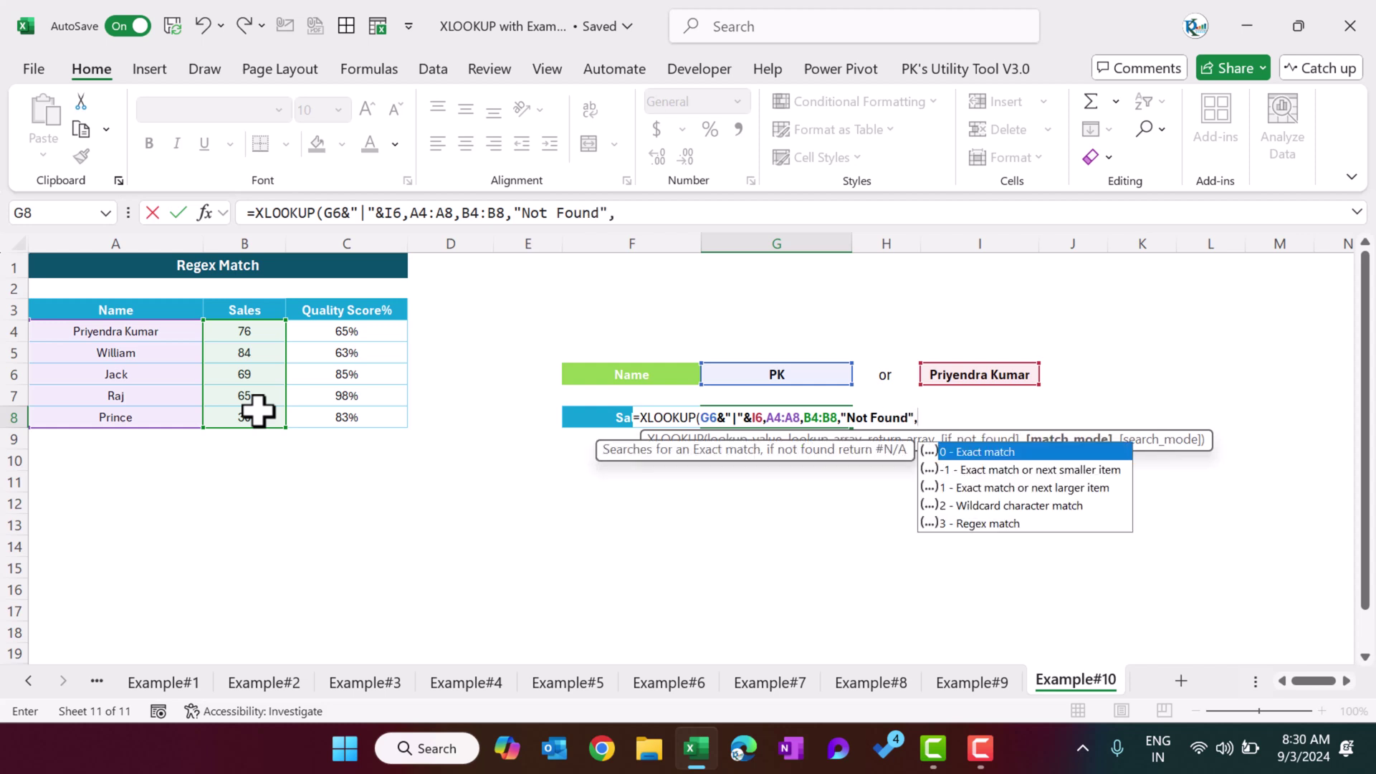
key("Down")
key("Down")
key("Down")
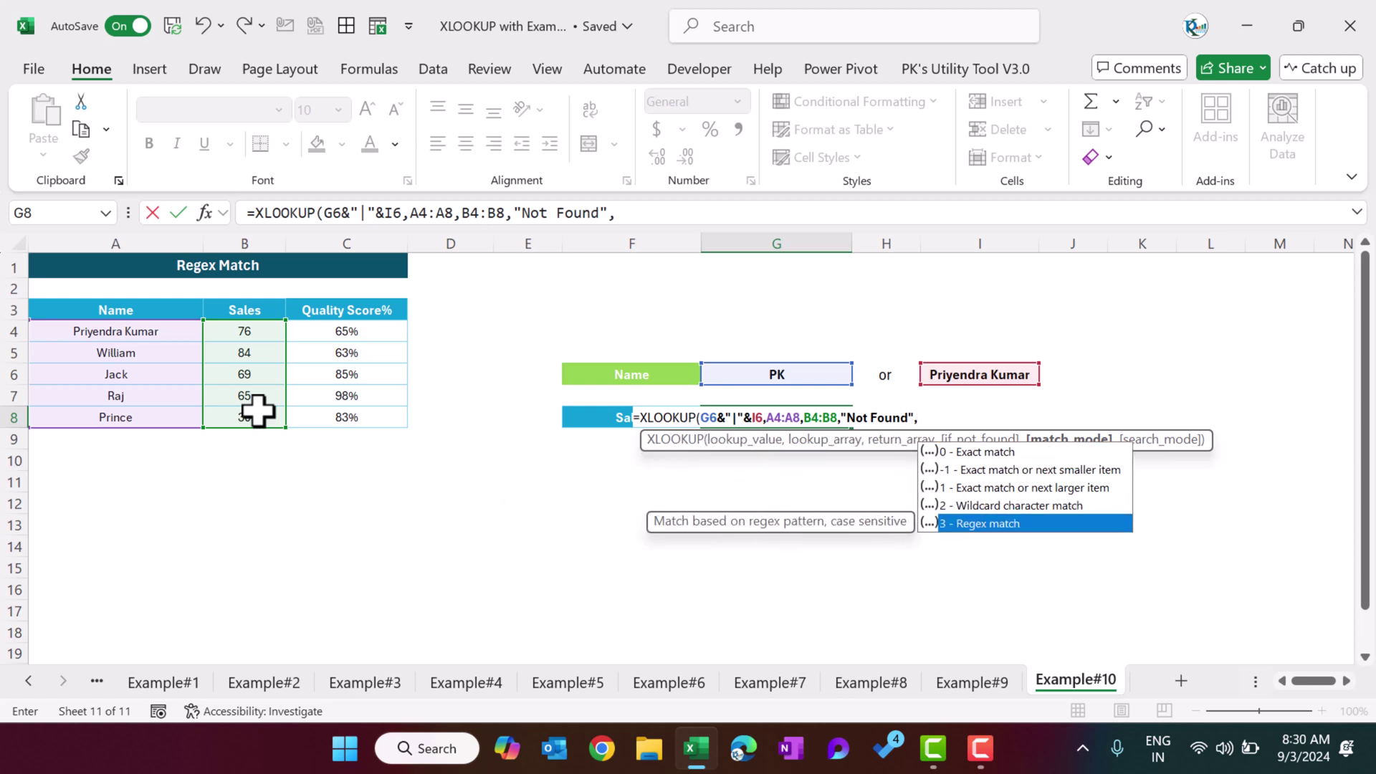
key("Tab")
type(")")
key("Return")
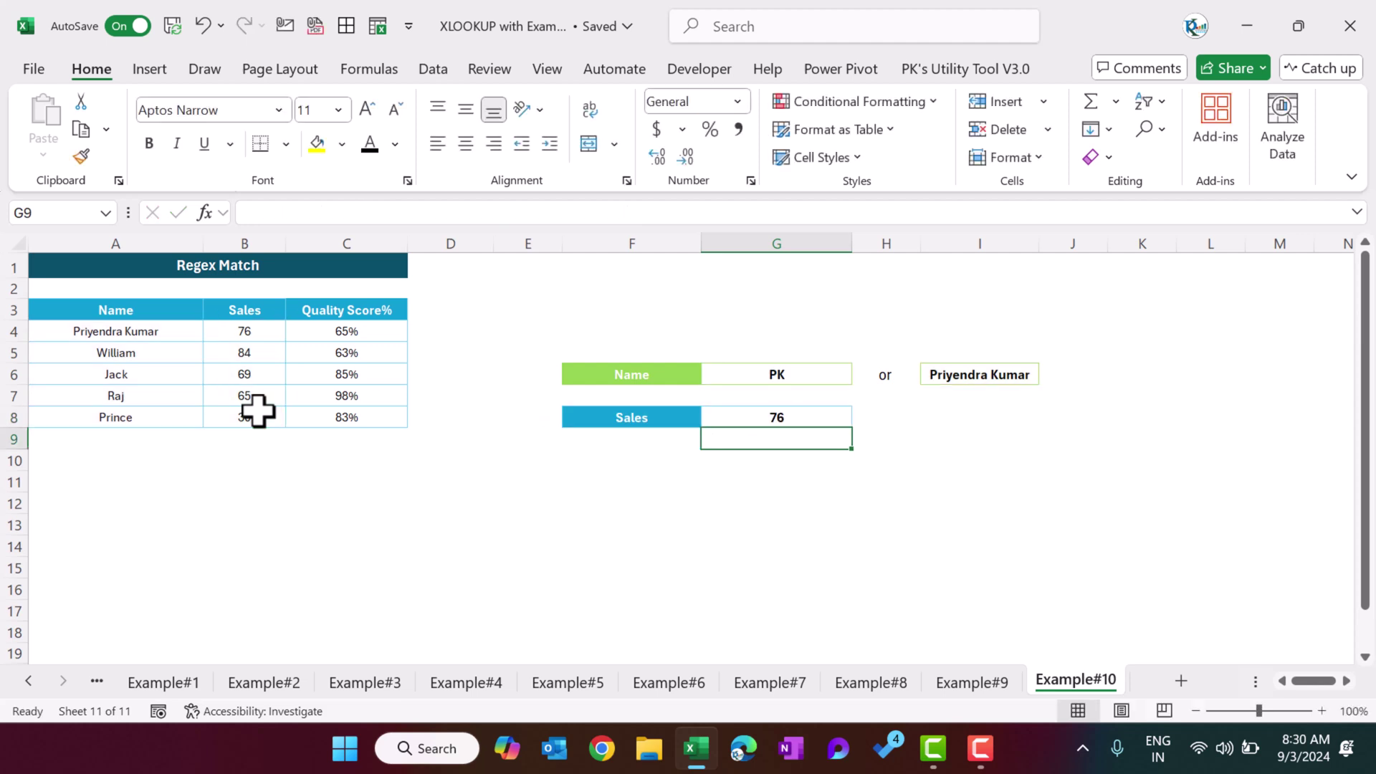
key("Up")
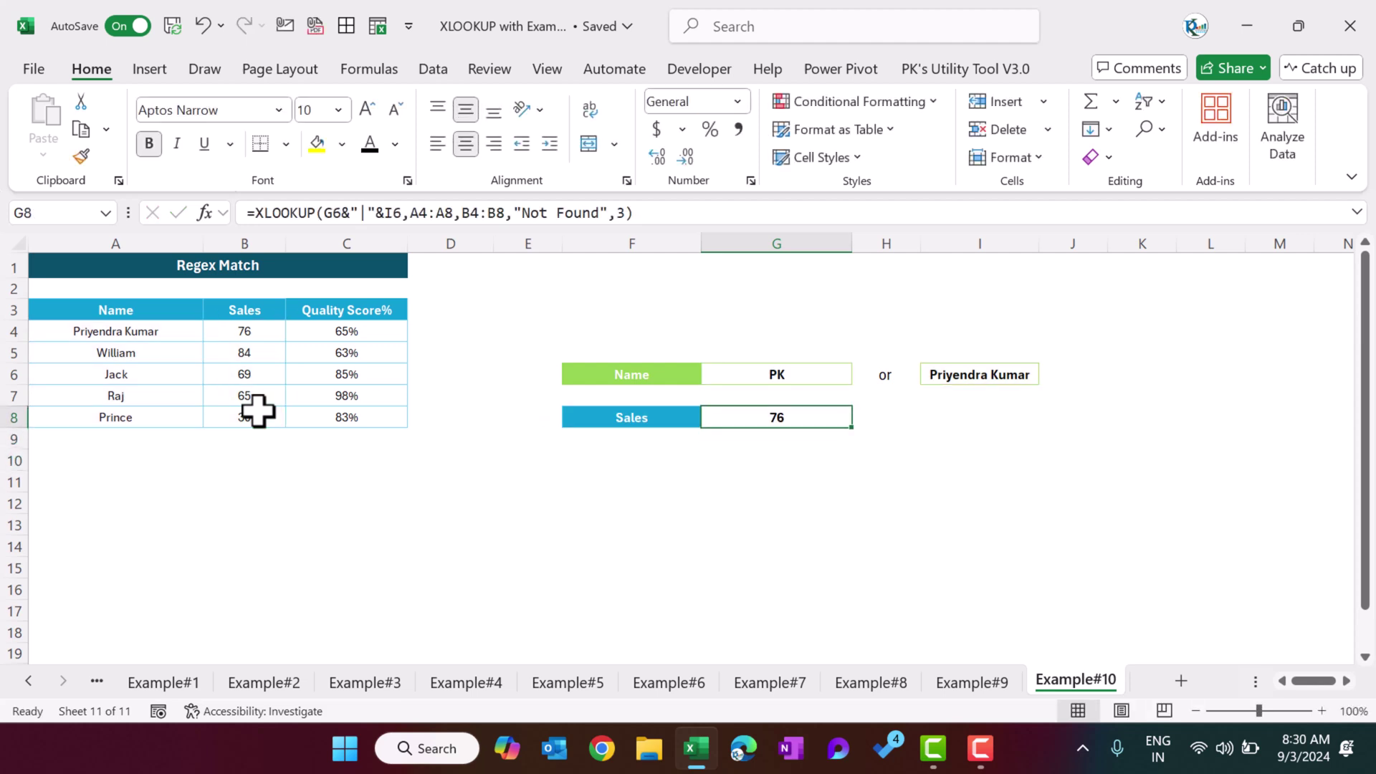